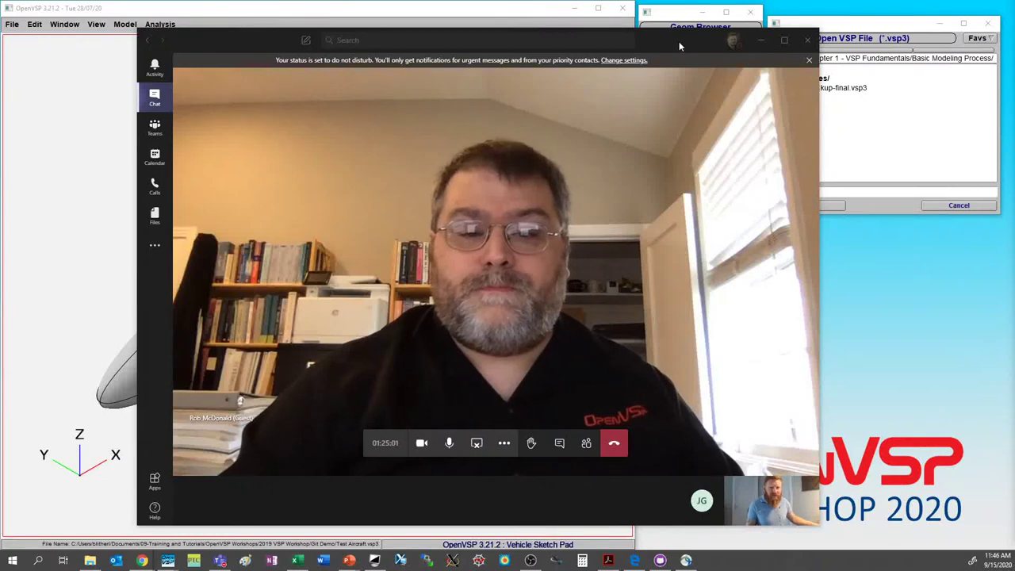
# - Minimize the video call window and open the model b737-800-mockup-final.vsp3 to inspect the complete aircraft
pyautogui.moveTo(683, 44); pyautogui.dragTo(735, 57)
pyautogui.click(791, 46)
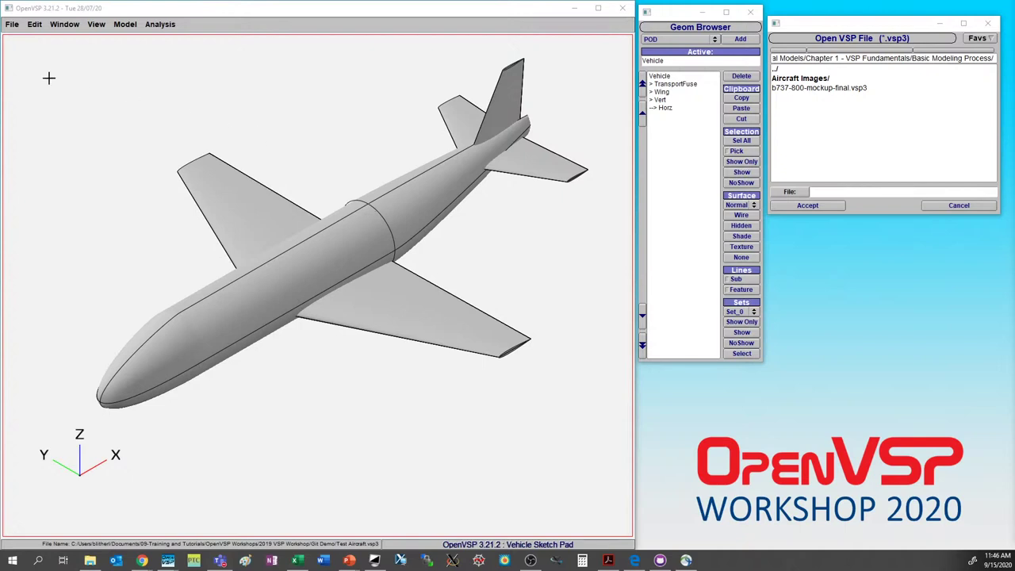
pyautogui.click(12, 24)
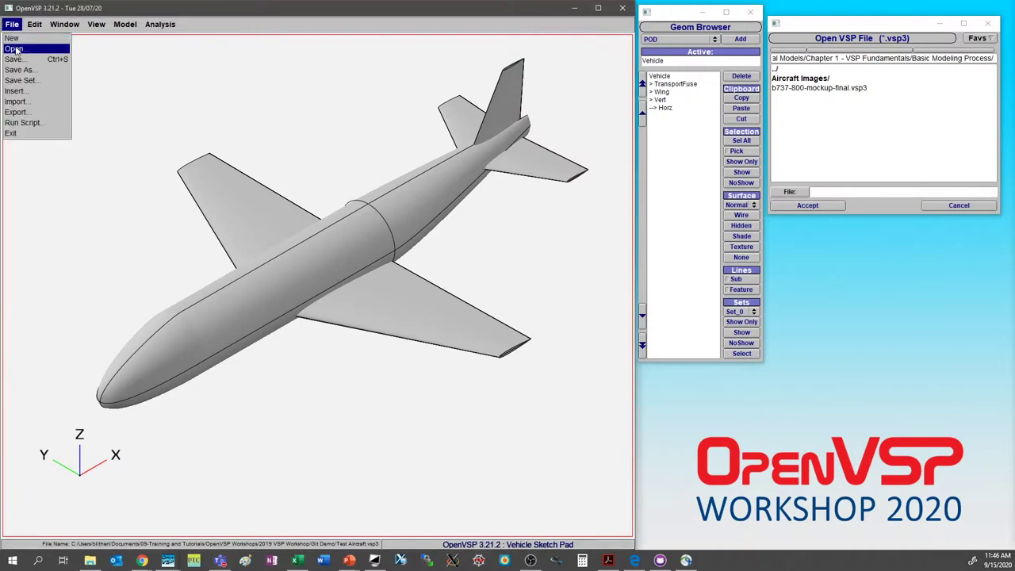
pyautogui.click(14, 46)
pyautogui.click(814, 89)
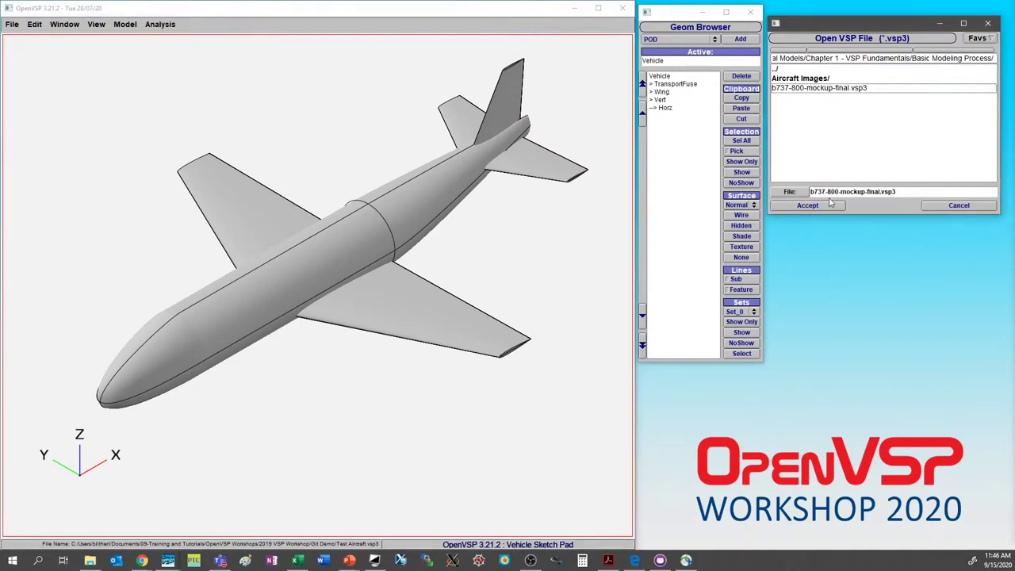
pyautogui.click(823, 209)
pyautogui.scroll(-5, 375, 256)
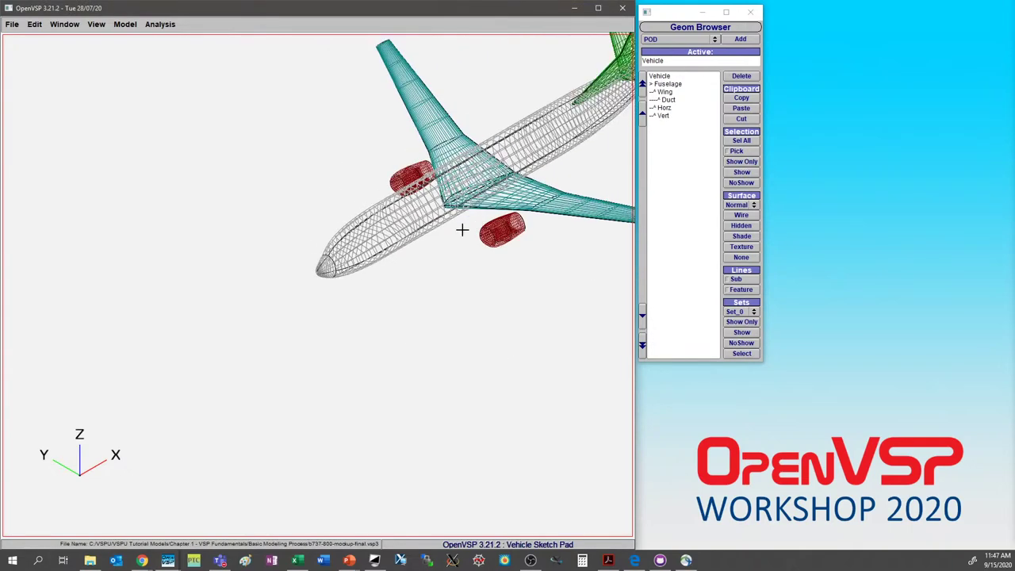
pyautogui.scroll(-3, 411, 260)
pyautogui.moveTo(353, 334)
pyautogui.mouseDown()
pyautogui.moveTo(270, 241)
pyautogui.moveTo(337, 407)
pyautogui.moveTo(257, 381)
pyautogui.moveTo(476, 278)
pyautogui.moveTo(312, 295)
pyautogui.moveTo(421, 285)
pyautogui.moveTo(419, 315)
pyautogui.moveTo(287, 251)
pyautogui.moveTo(397, 415)
pyautogui.moveTo(466, 368)
pyautogui.moveTo(505, 297)
pyautogui.moveTo(469, 335)
pyautogui.moveTo(417, 297)
pyautogui.moveTo(440, 333)
pyautogui.moveTo(290, 272)
pyautogui.moveTo(361, 318)
pyautogui.moveTo(433, 288)
pyautogui.moveTo(286, 353)
pyautogui.moveTo(494, 333)
pyautogui.moveTo(444, 346)
pyautogui.moveTo(369, 220)
pyautogui.moveTo(378, 156)
pyautogui.moveTo(344, 301)
pyautogui.moveTo(353, 354)
pyautogui.mouseUp()
pyautogui.scroll(3, 312, 295)
pyautogui.scroll(-3, 311, 299)
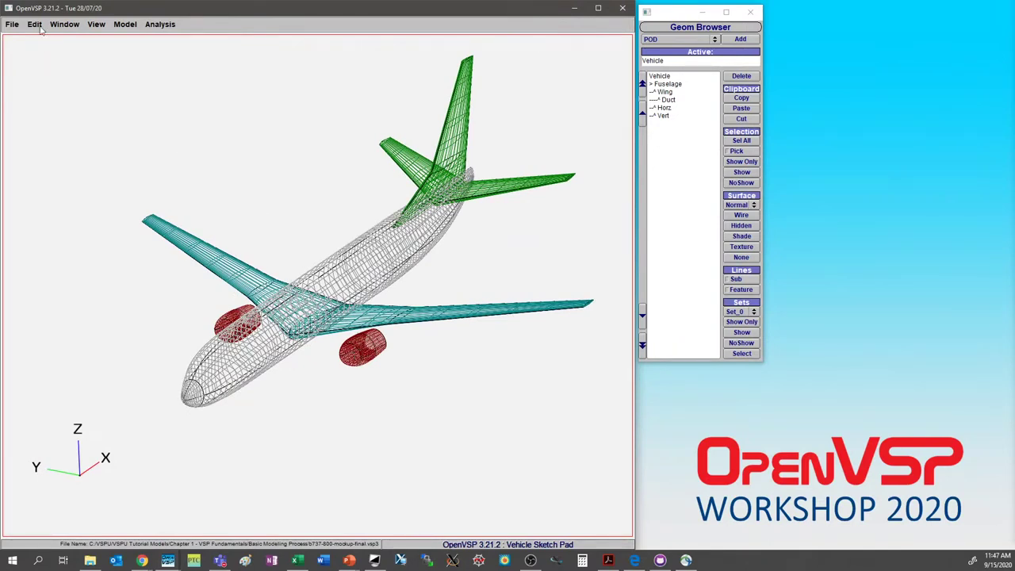
# - Start a new empty vehicle model
pyautogui.click(11, 25)
pyautogui.click(14, 38)
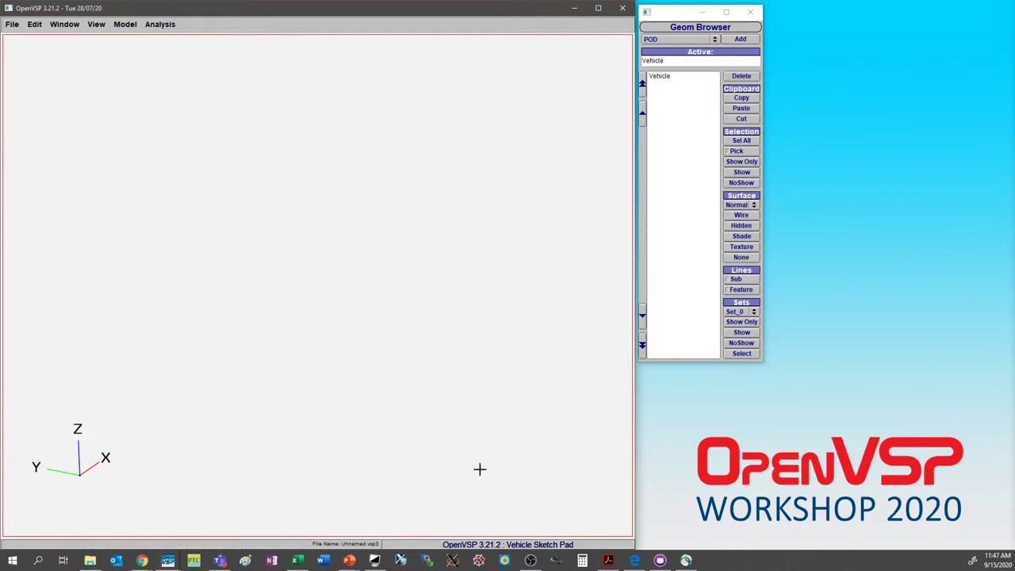
# - Switch to the 737-800 three-view PDF in Adobe Acrobat Reader and examine the dimensions in the top, side and front views
pyautogui.click(608, 560)
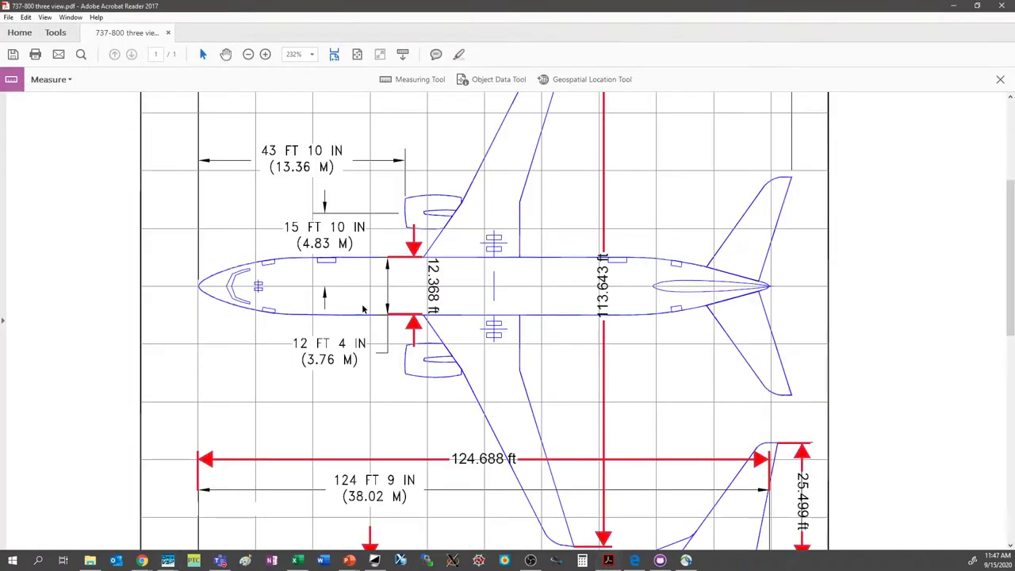
pyautogui.scroll(5, 440, 340)
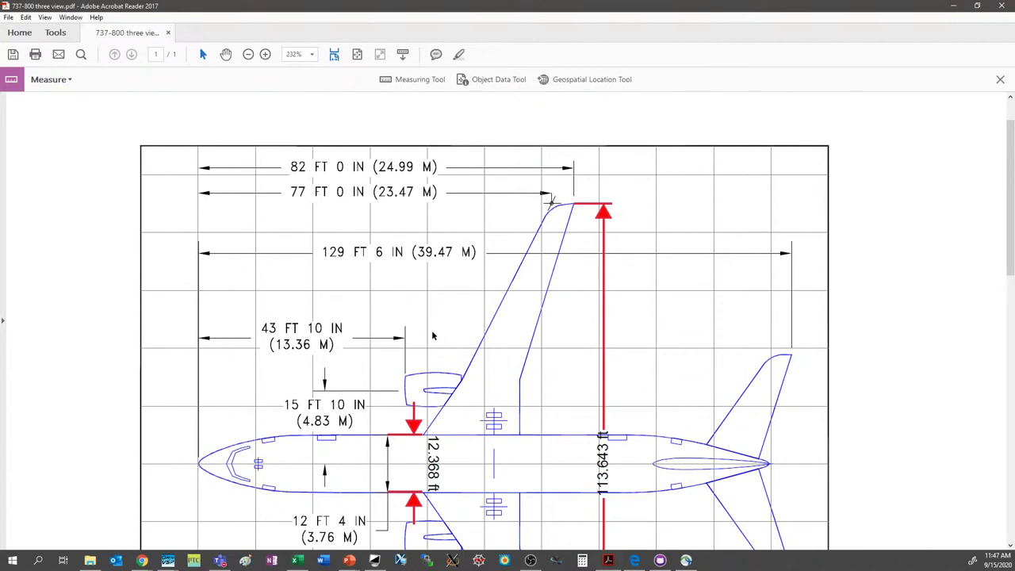
pyautogui.scroll(-2, 433, 336)
pyautogui.scroll(-5, 433, 336)
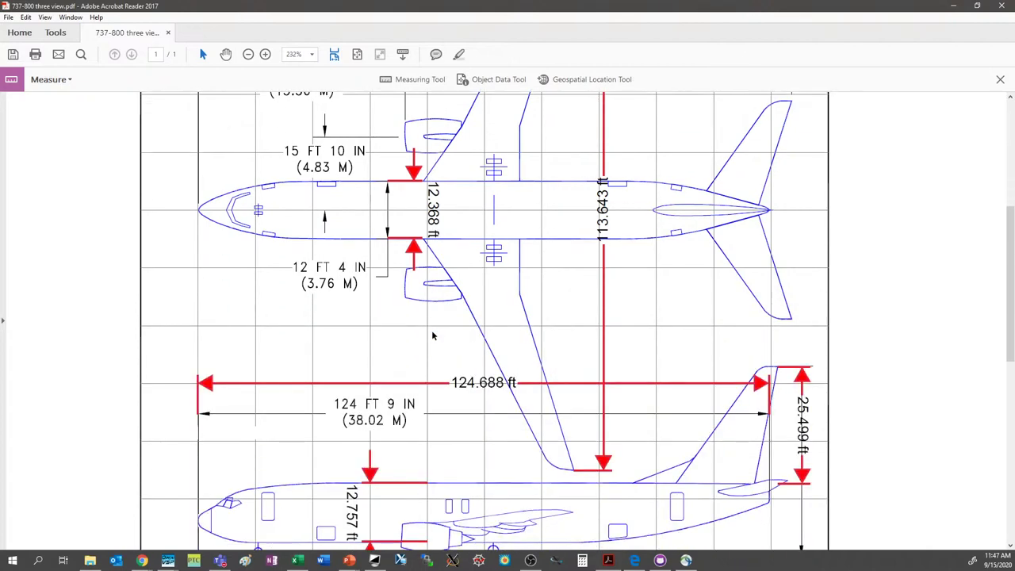
pyautogui.scroll(-8, 433, 336)
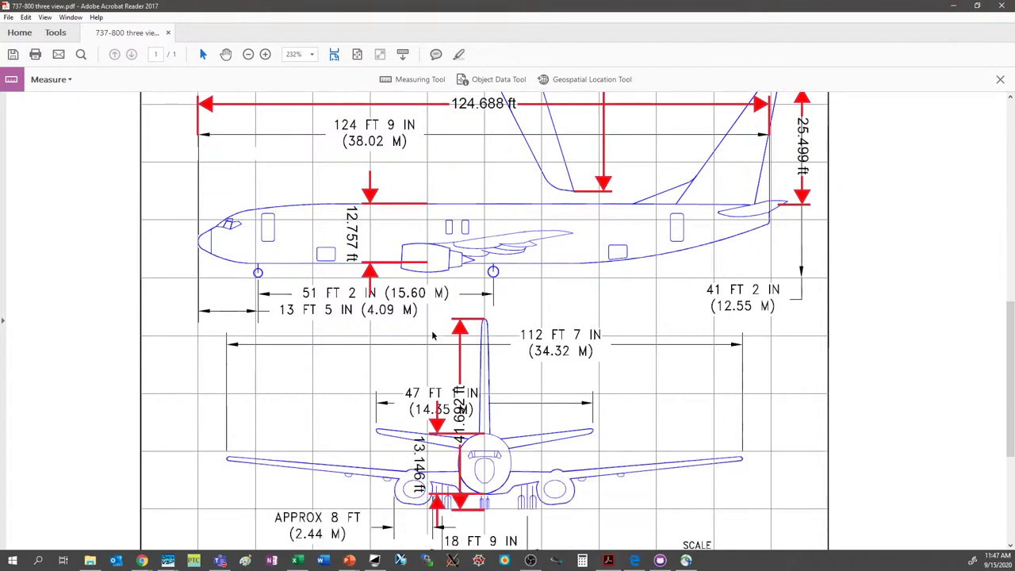
pyautogui.scroll(-1, 471, 413)
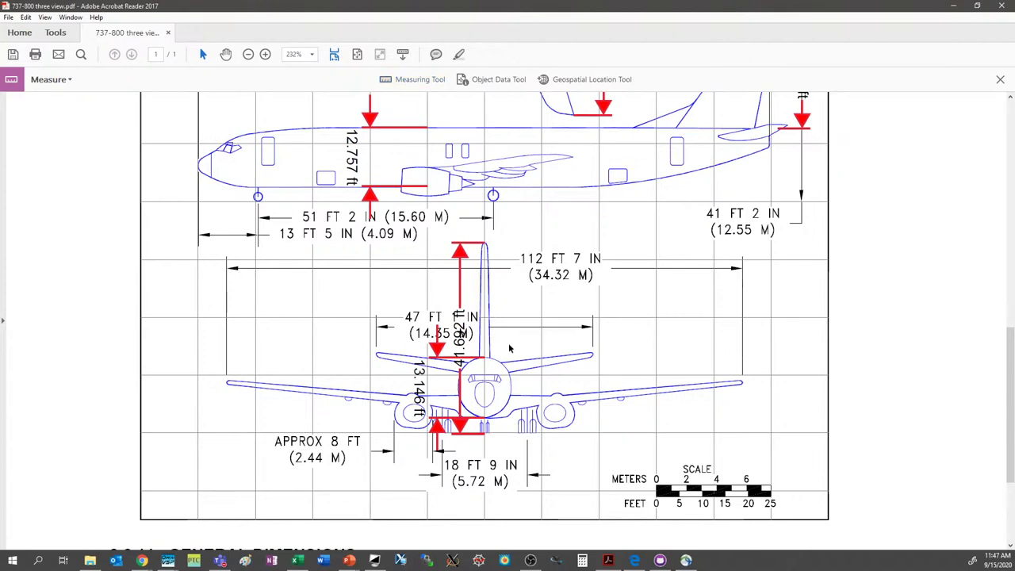
pyautogui.scroll(12, 478, 341)
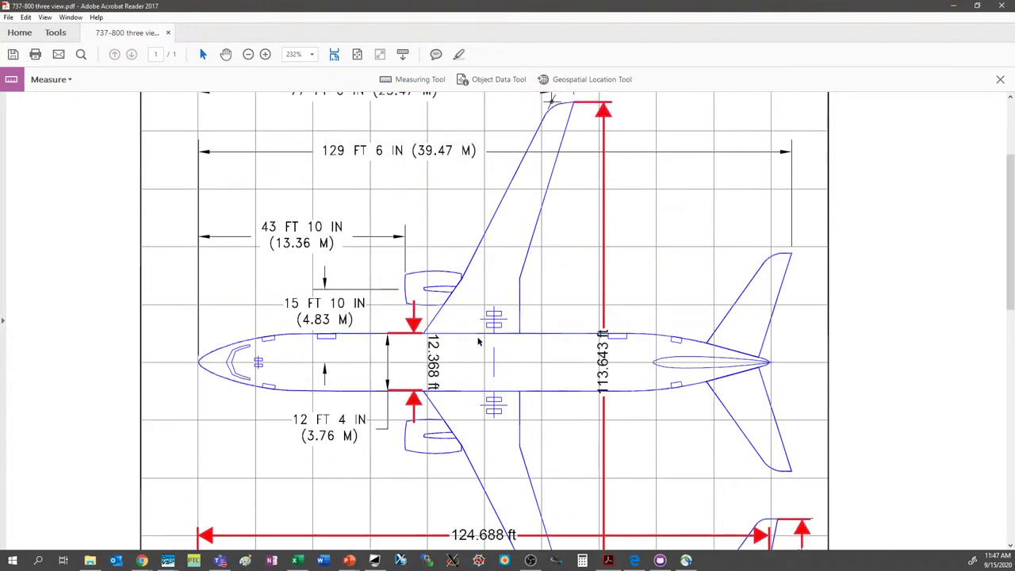
pyautogui.scroll(4, 478, 342)
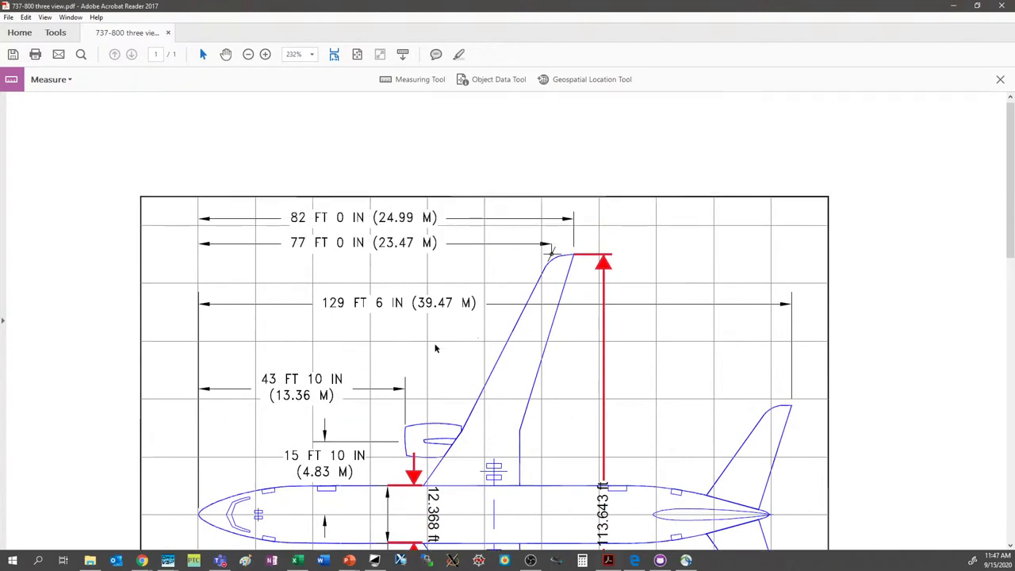
pyautogui.scroll(-2, 361, 358)
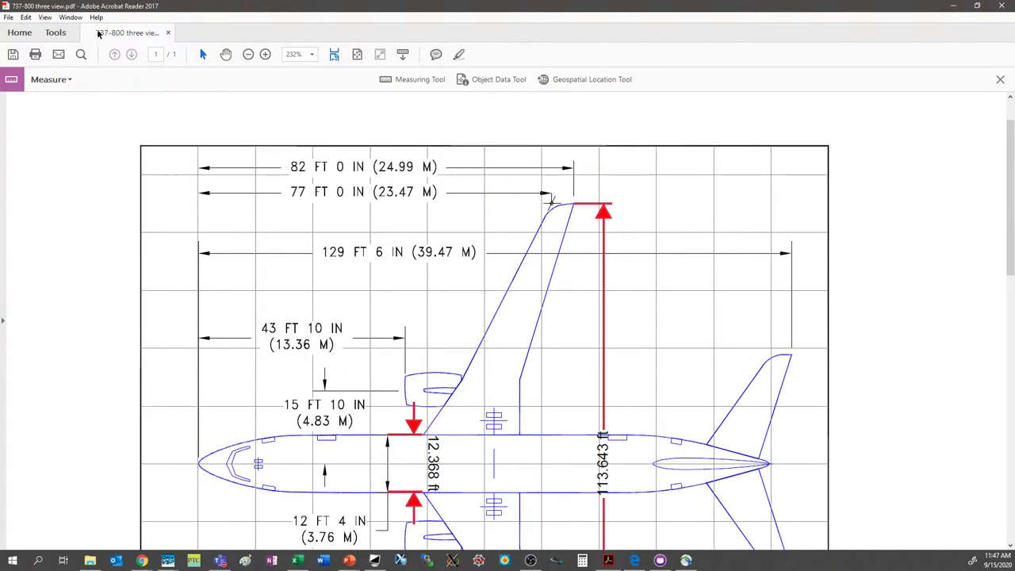
# - Measure the horizontal distance between the wingtip leading edge and the nose line with the Measuring Tool, placing the dimension below the 77 ft one
pyautogui.click(54, 37)
pyautogui.click(608, 124)
pyautogui.click(388, 81)
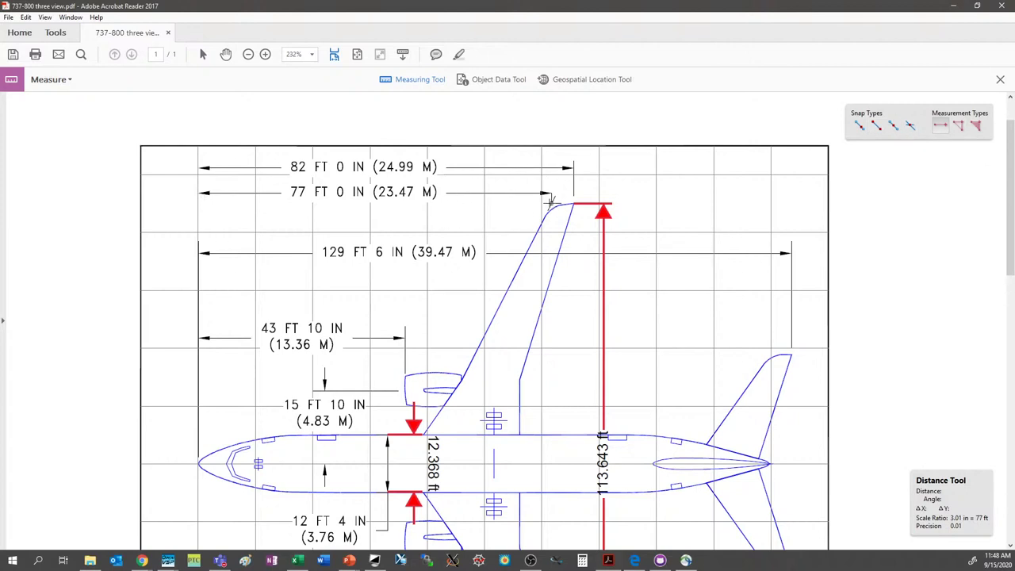
pyautogui.click(550, 203)
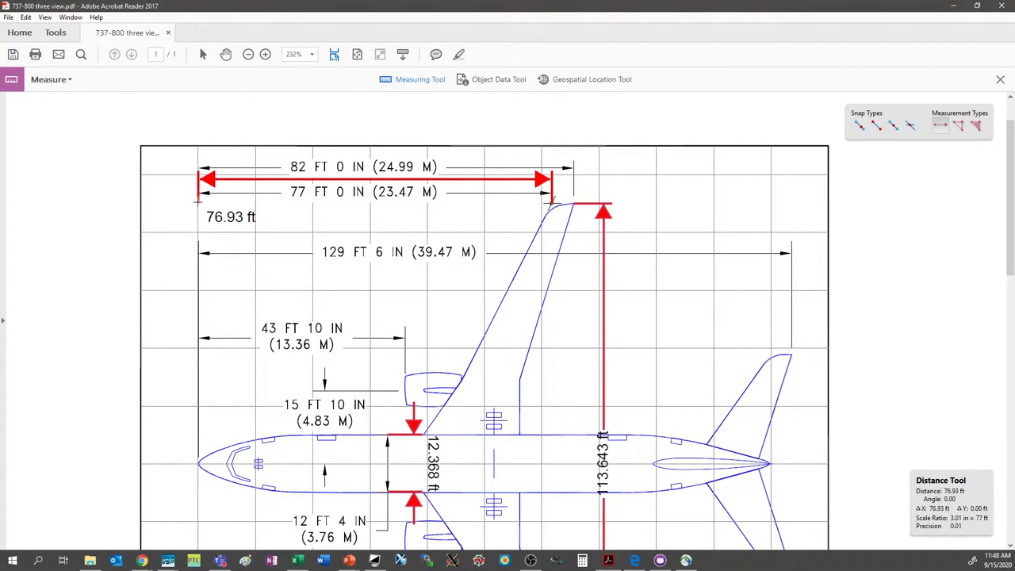
pyautogui.click(197, 202)
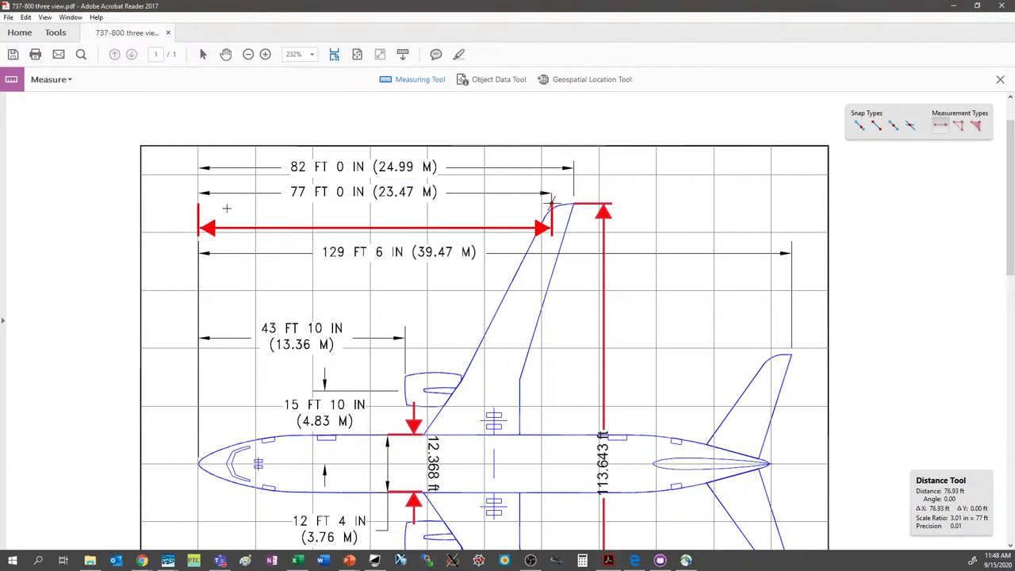
pyautogui.click(225, 207)
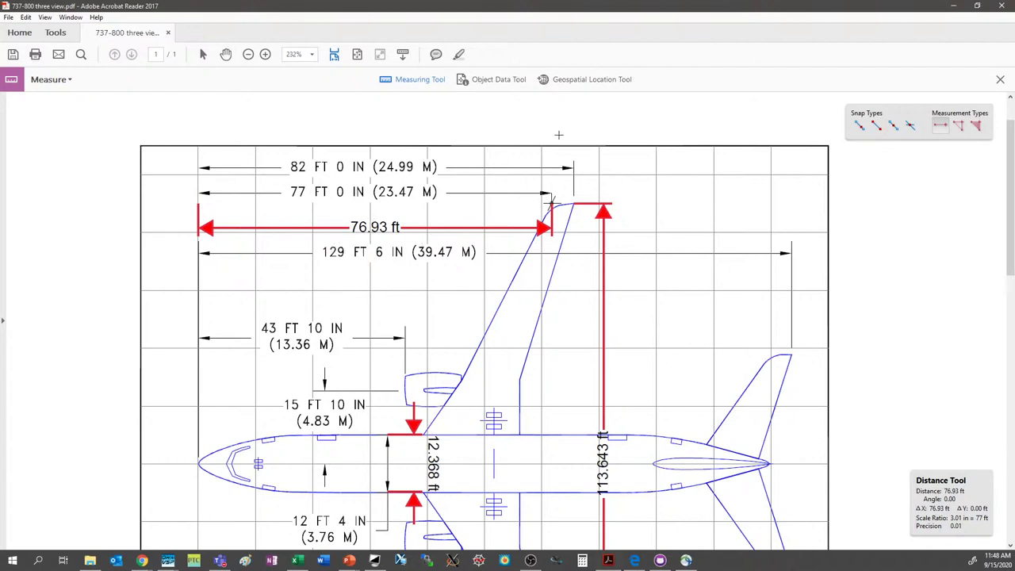
# - Review the measurement scale ratio and precision settings, accepting 3.01 in = 77 ft with 0.01 precision
pyautogui.rightClick(441, 116)
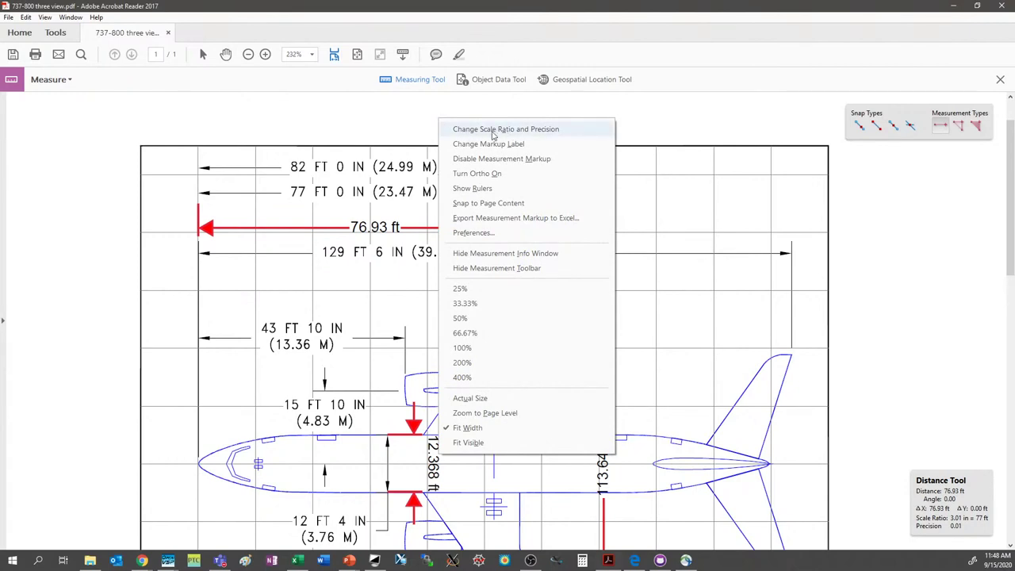
pyautogui.click(528, 132)
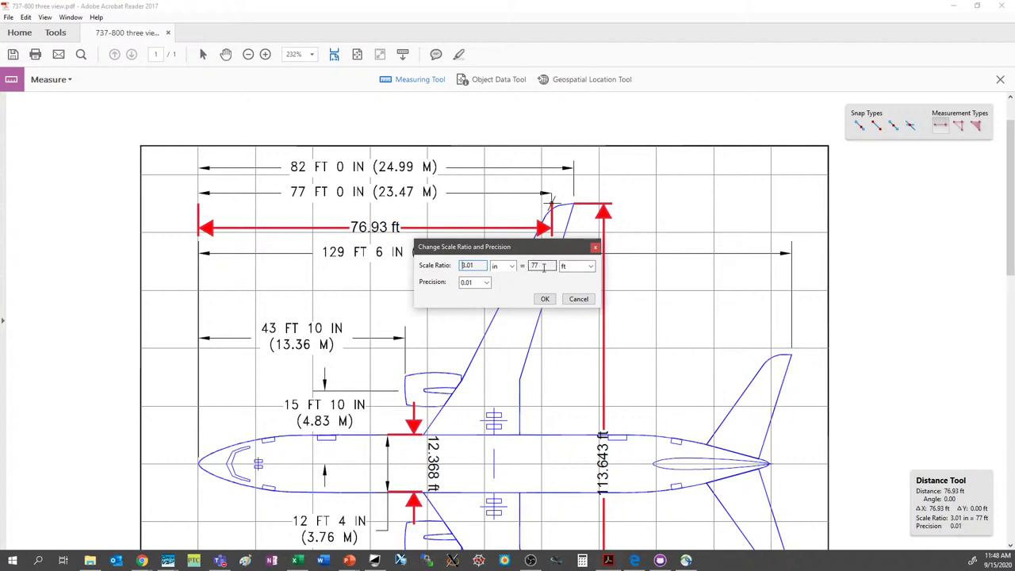
pyautogui.moveTo(516, 247); pyautogui.dragTo(657, 155)
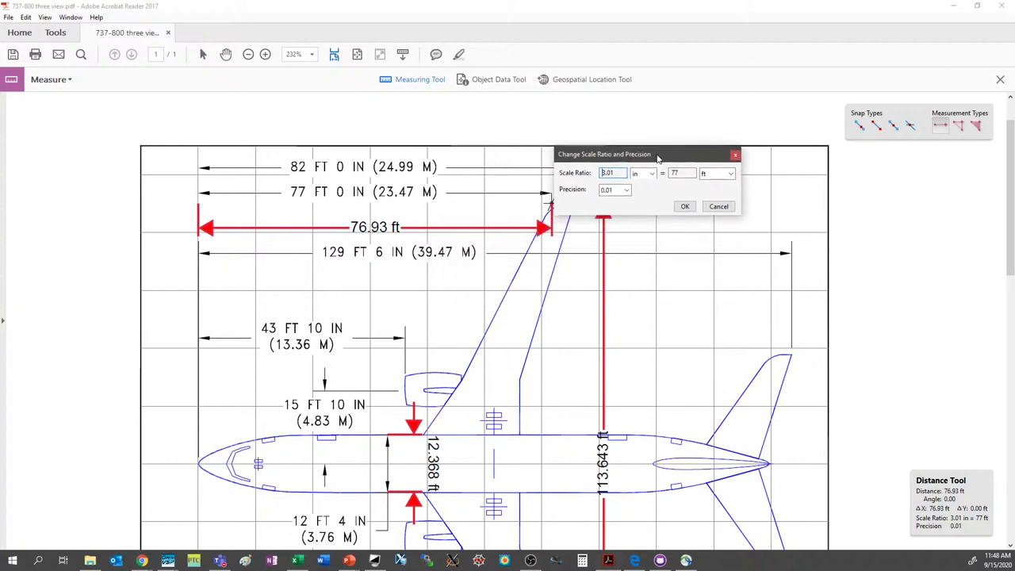
pyautogui.click(684, 208)
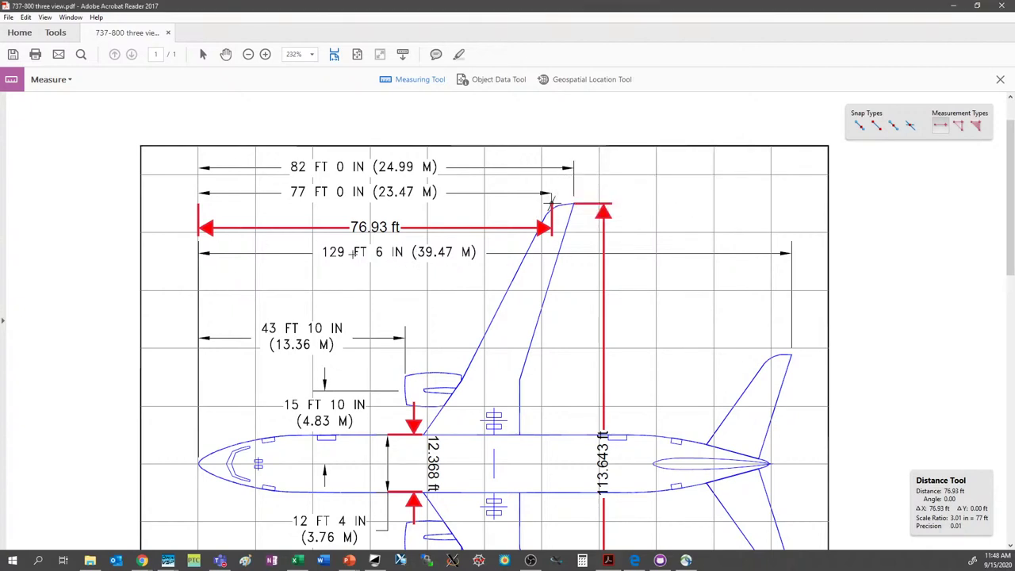
pyautogui.scroll(-1, 352, 254)
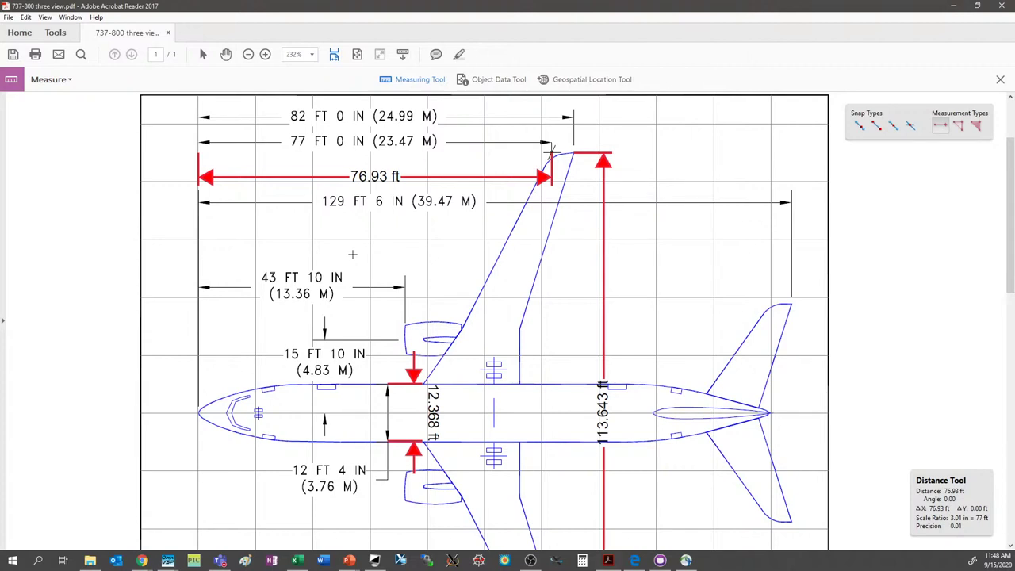
pyautogui.scroll(-2, 352, 253)
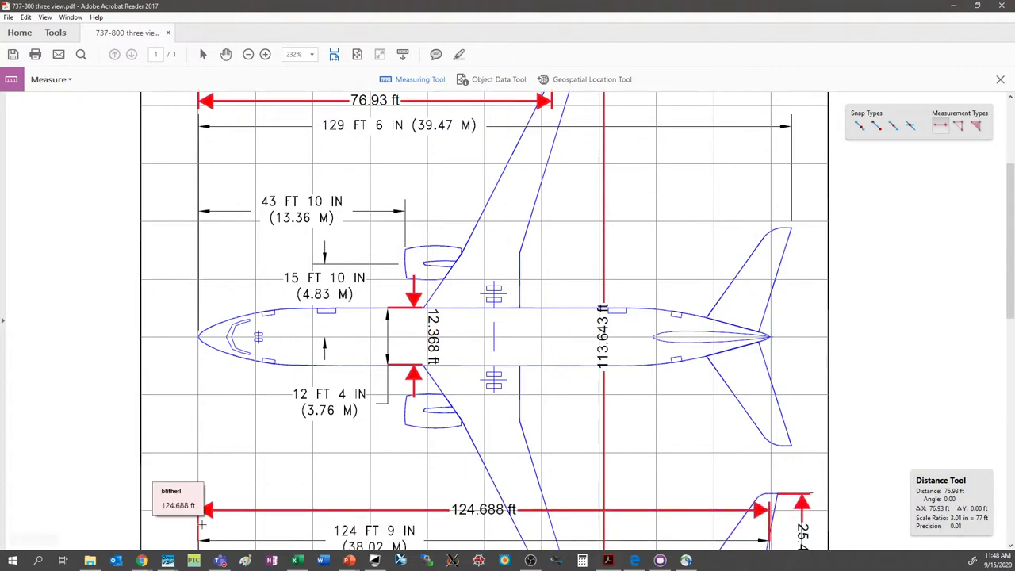
# - Switch to OpenVSP and load top view.png from the Aircraft Images/b737-800 folder as the viewport's background image
pyautogui.moveTo(168, 562)
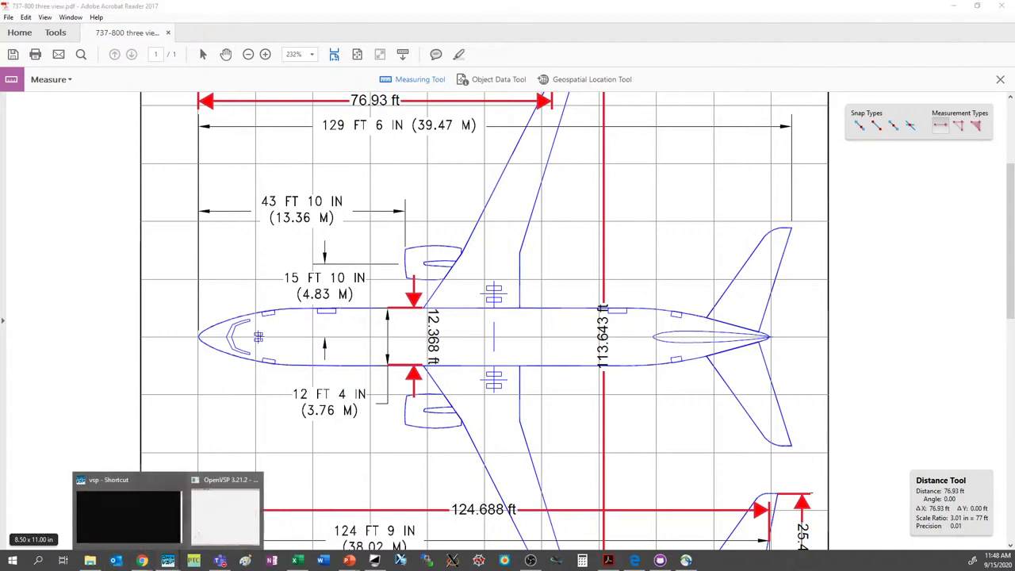
pyautogui.click(226, 507)
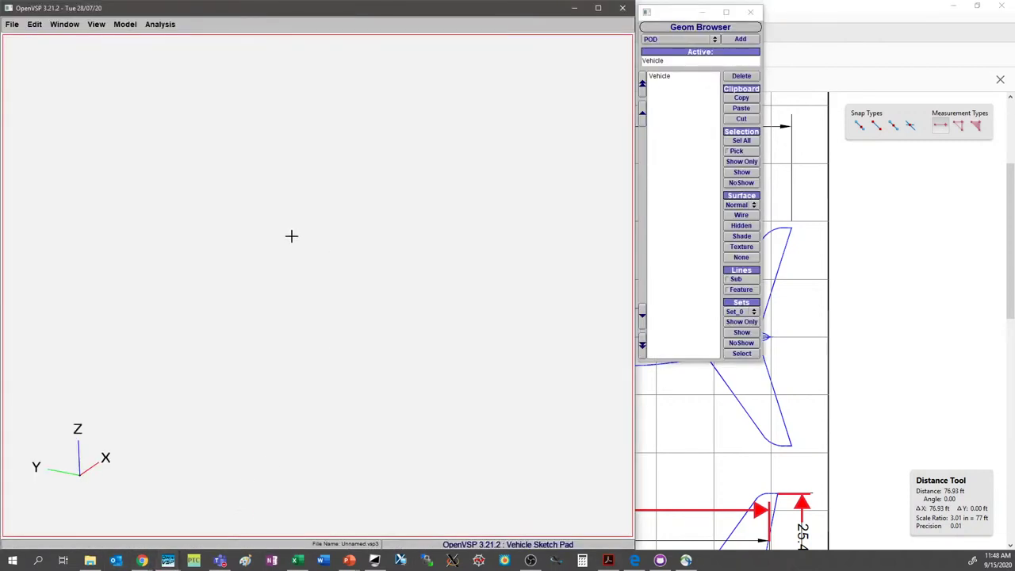
pyautogui.click(68, 27)
pyautogui.click(79, 80)
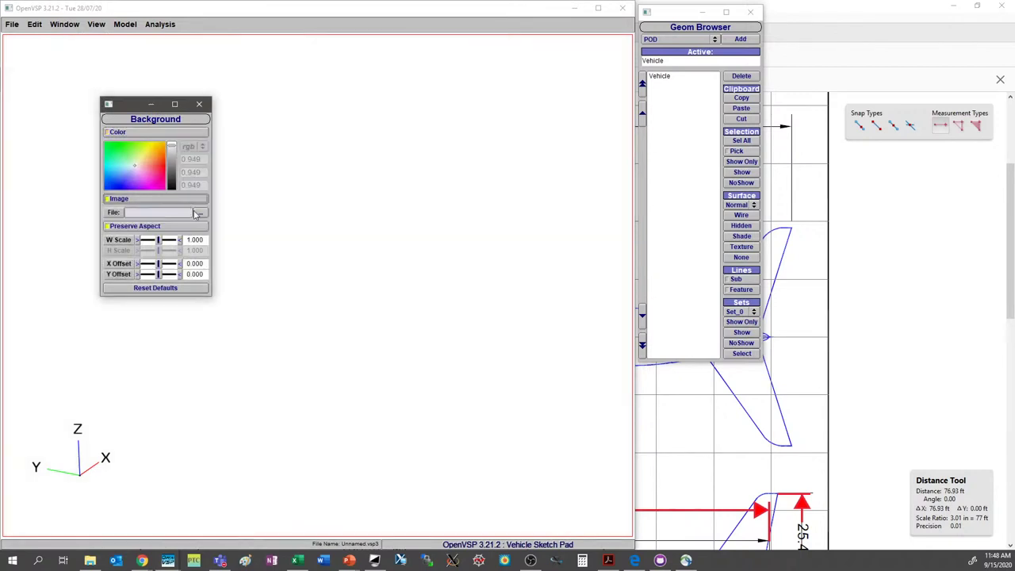
pyautogui.click(199, 213)
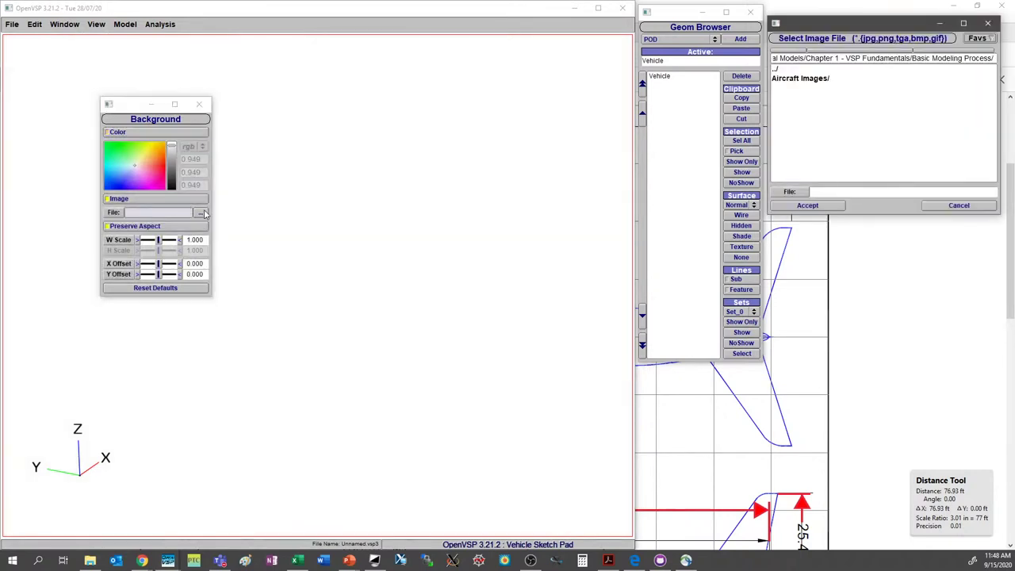
pyautogui.doubleClick(801, 78)
pyautogui.doubleClick(801, 78)
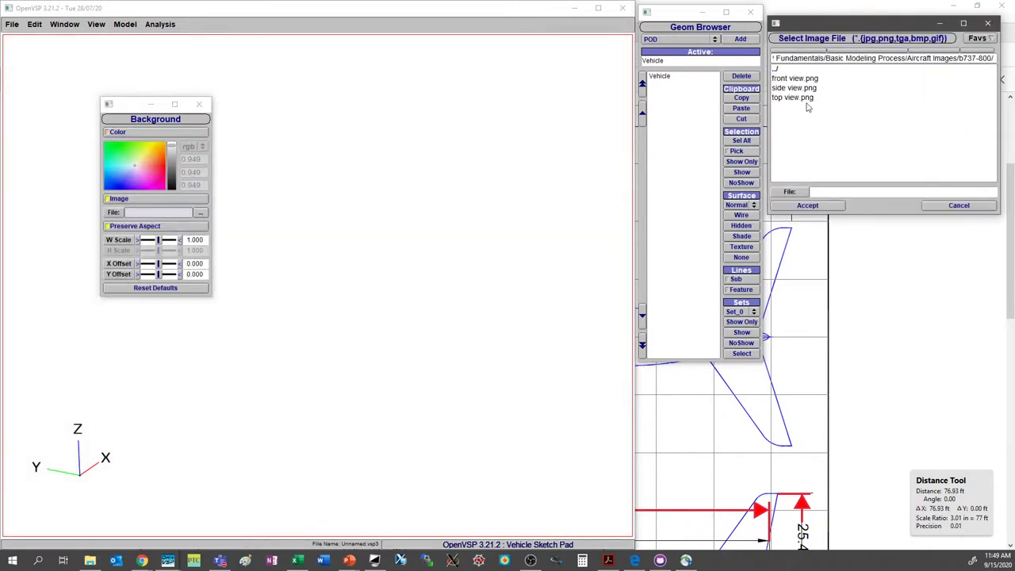
pyautogui.click(799, 98)
pyautogui.click(807, 205)
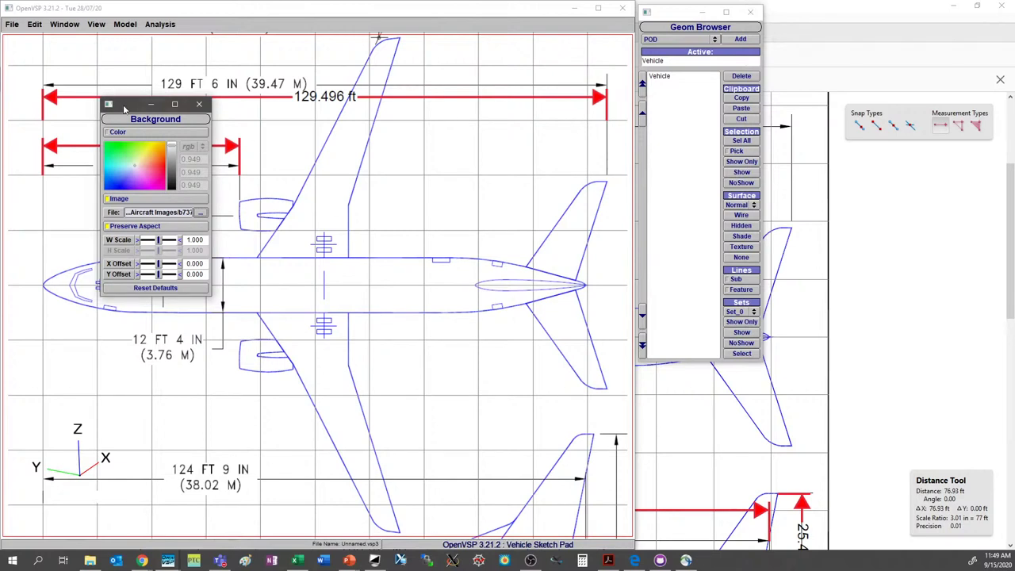
# - Reduce the background image's width scale to 0.963 with its aspect ratio preserved
pyautogui.moveTo(125, 109)
pyautogui.mouseDown()
pyautogui.moveTo(685, 90)
pyautogui.moveTo(716, 99)
pyautogui.mouseUp()
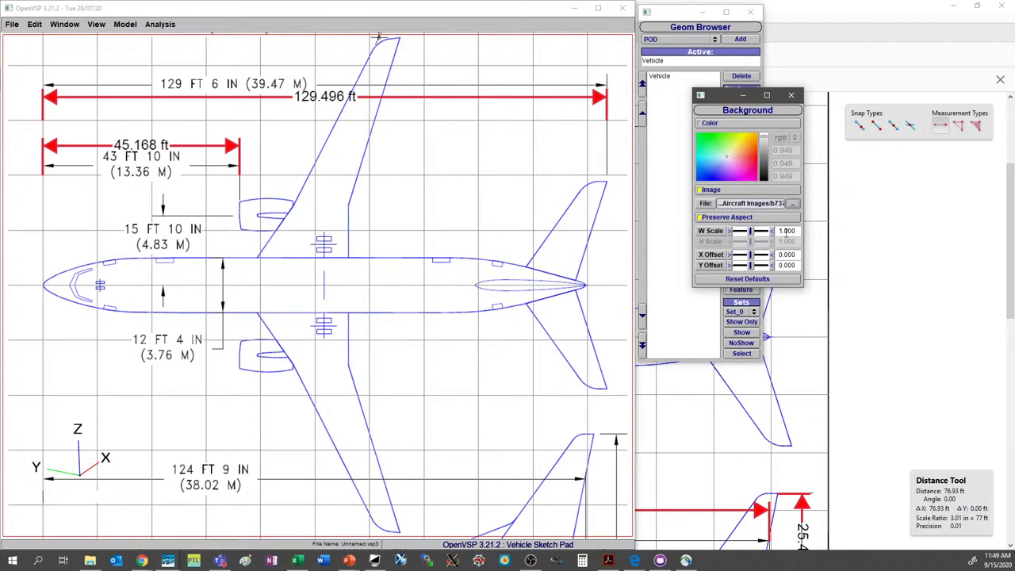
pyautogui.moveTo(752, 231); pyautogui.dragTo(754, 236)
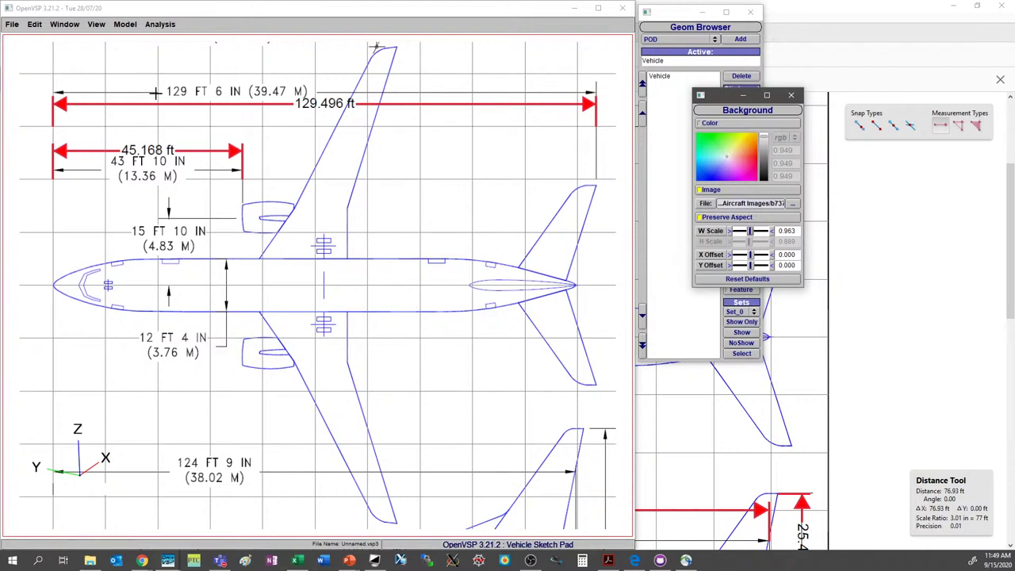
# - Split the display into four viewports and enable the background image in the top-view (XY) viewport
pyautogui.click(57, 24)
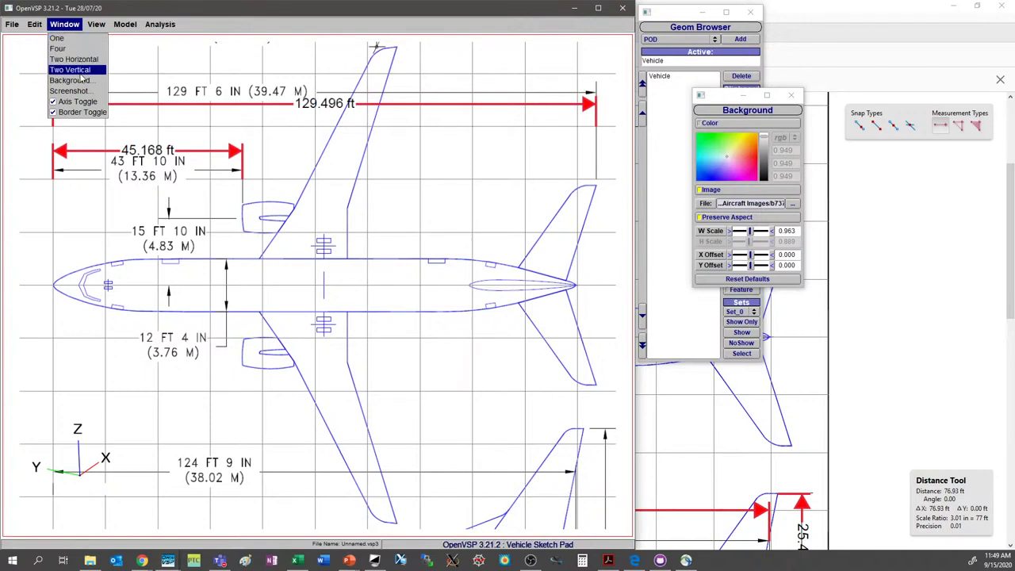
pyautogui.click(63, 49)
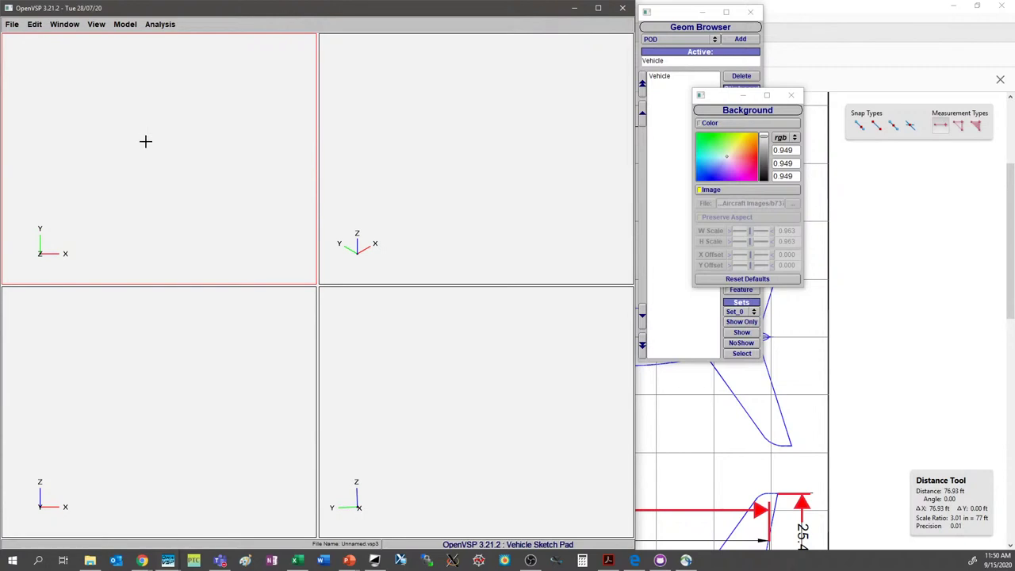
pyautogui.click(754, 190)
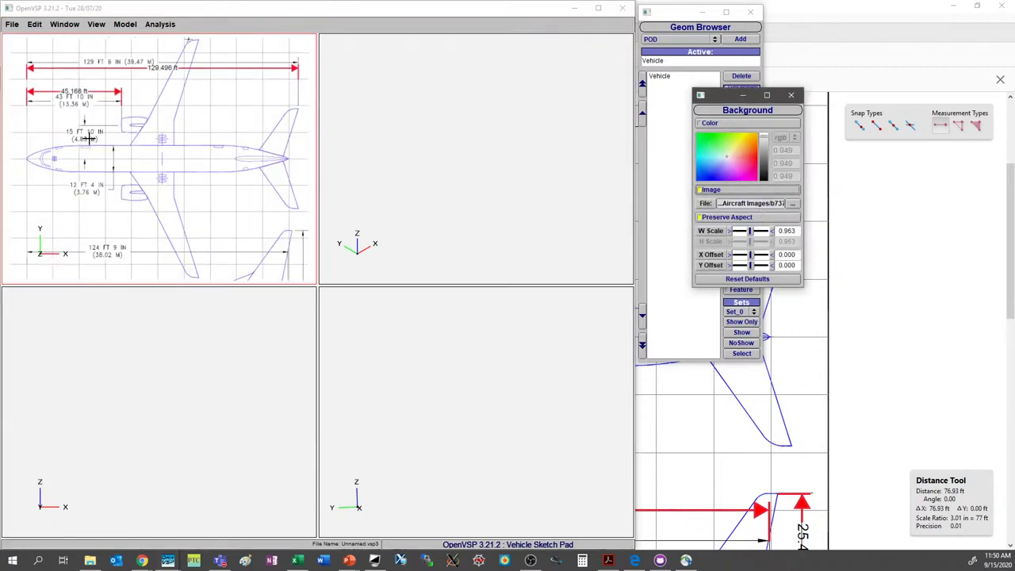
# - Enable the background image in the isometric viewport and load side view.png from the b737-800 folder into it
pyautogui.click(505, 161)
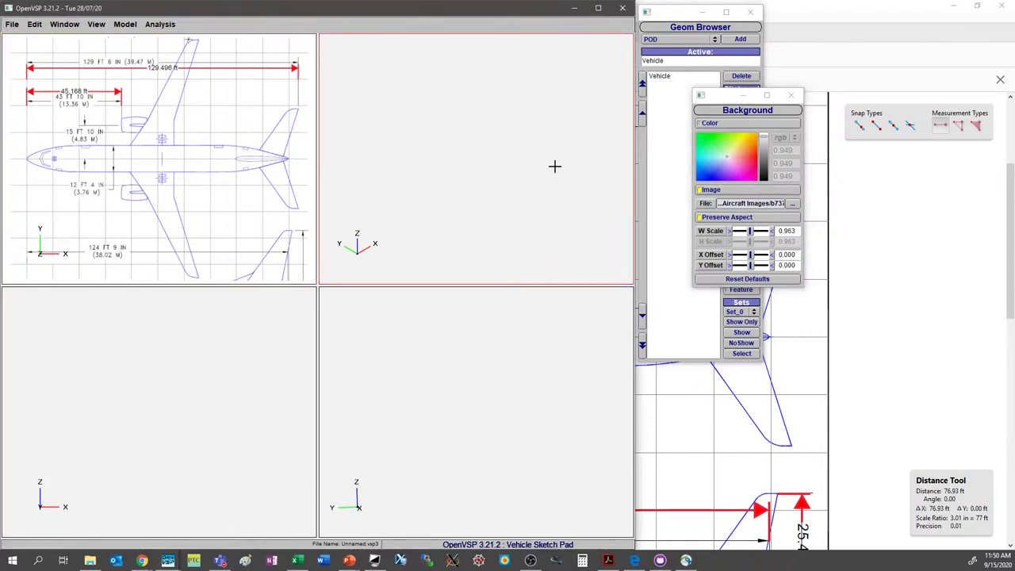
pyautogui.click(765, 192)
pyautogui.click(794, 204)
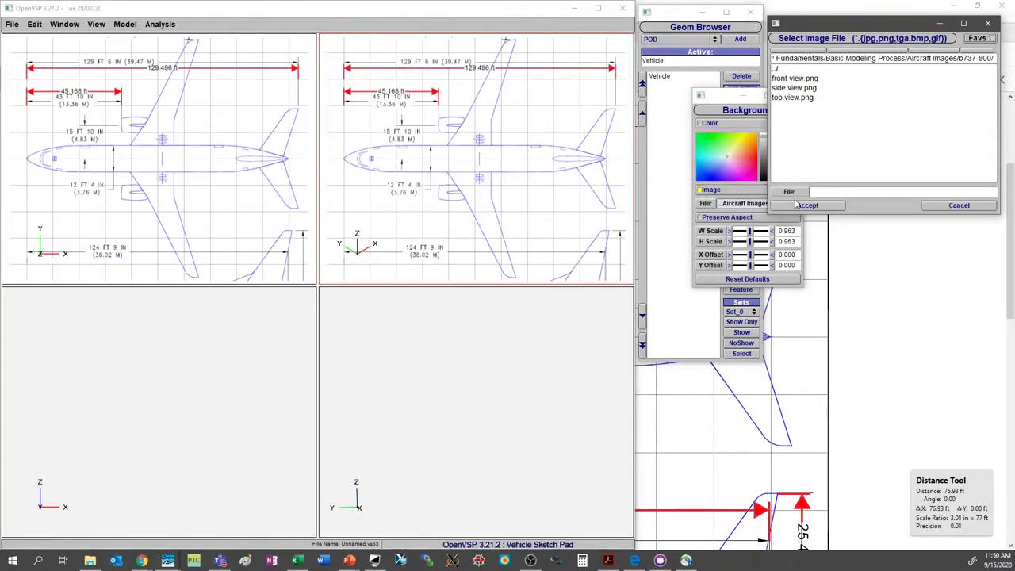
pyautogui.click(797, 88)
pyautogui.click(808, 206)
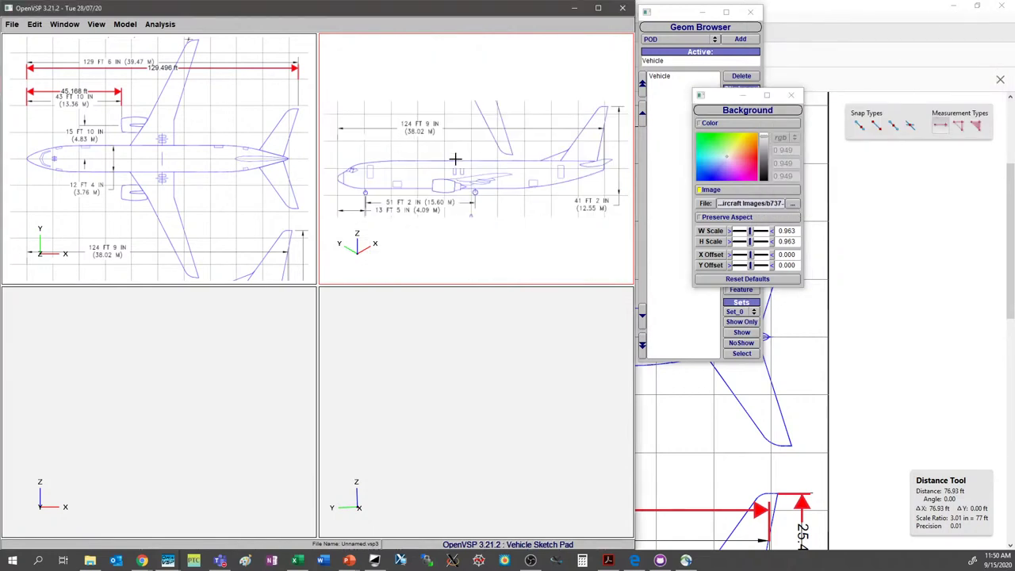
# - Load front view.png from the b737-800 folder as the background image of the side (XZ) viewport
pyautogui.click(277, 371)
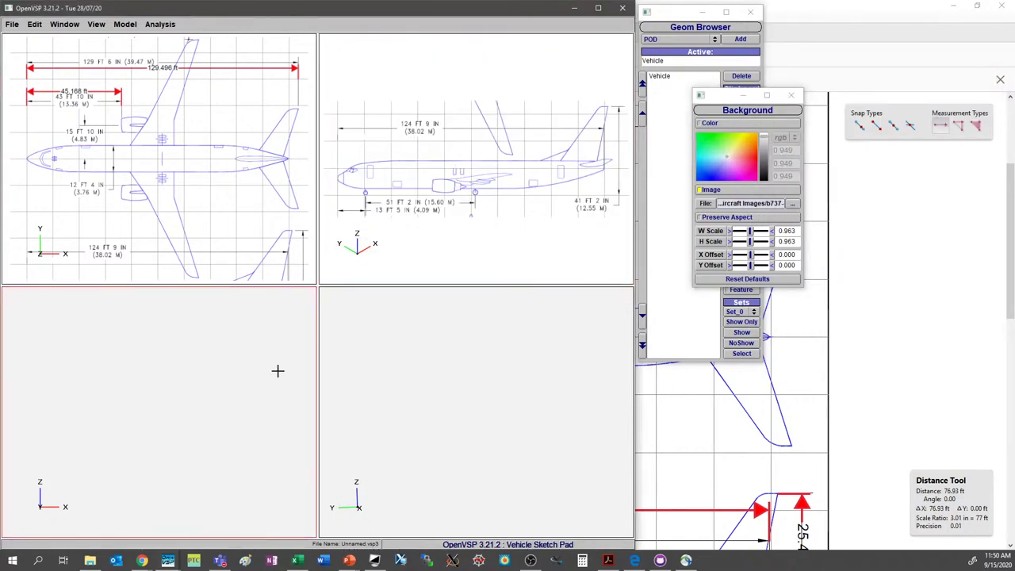
pyautogui.click(793, 204)
pyautogui.click(795, 78)
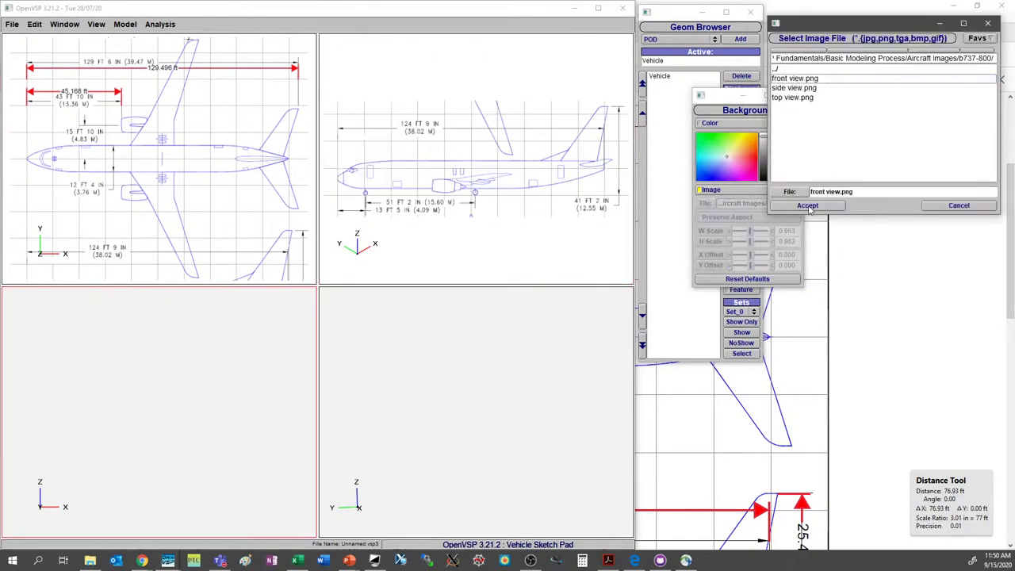
pyautogui.click(807, 205)
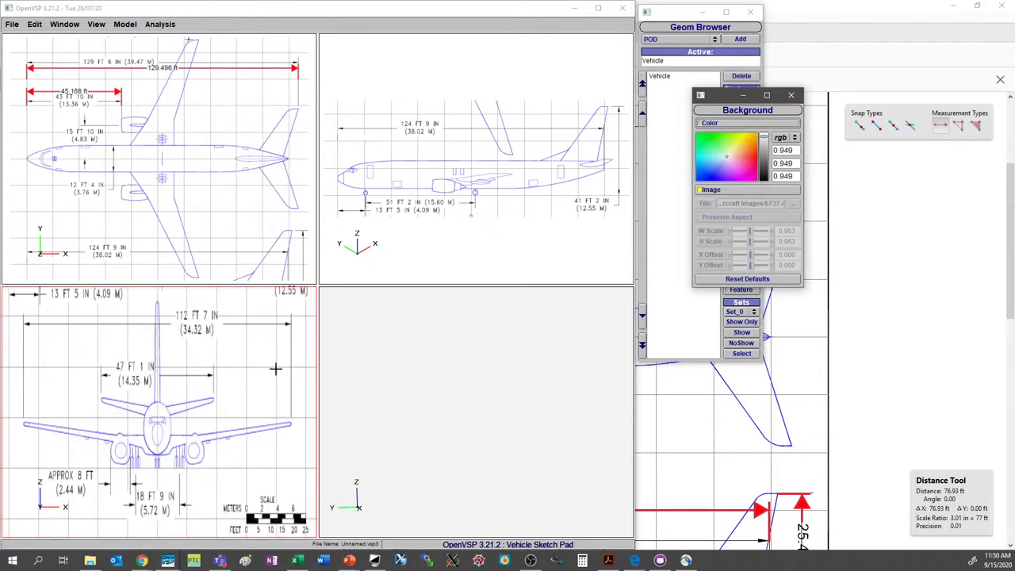
pyautogui.click(163, 432)
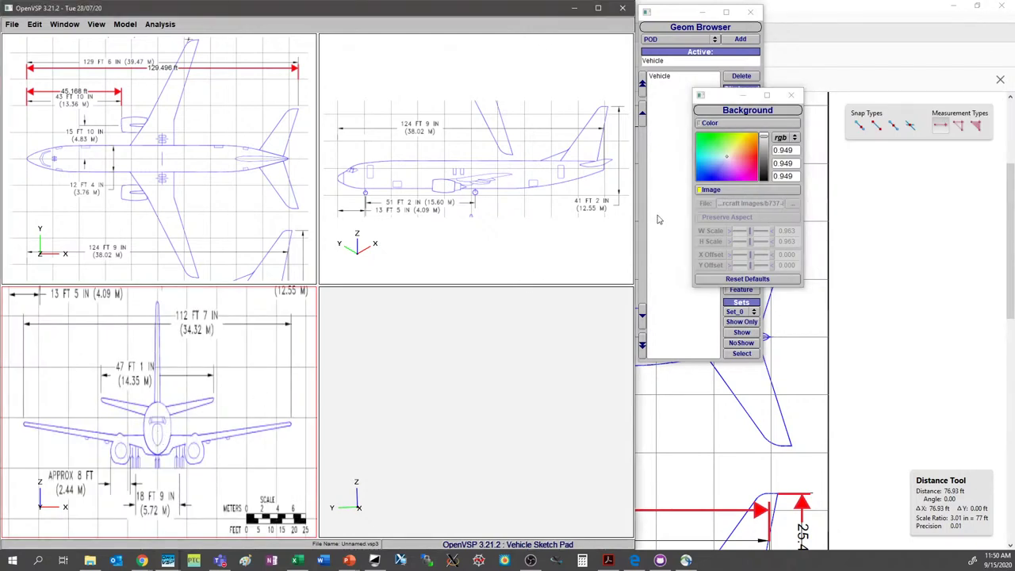
pyautogui.click(719, 227)
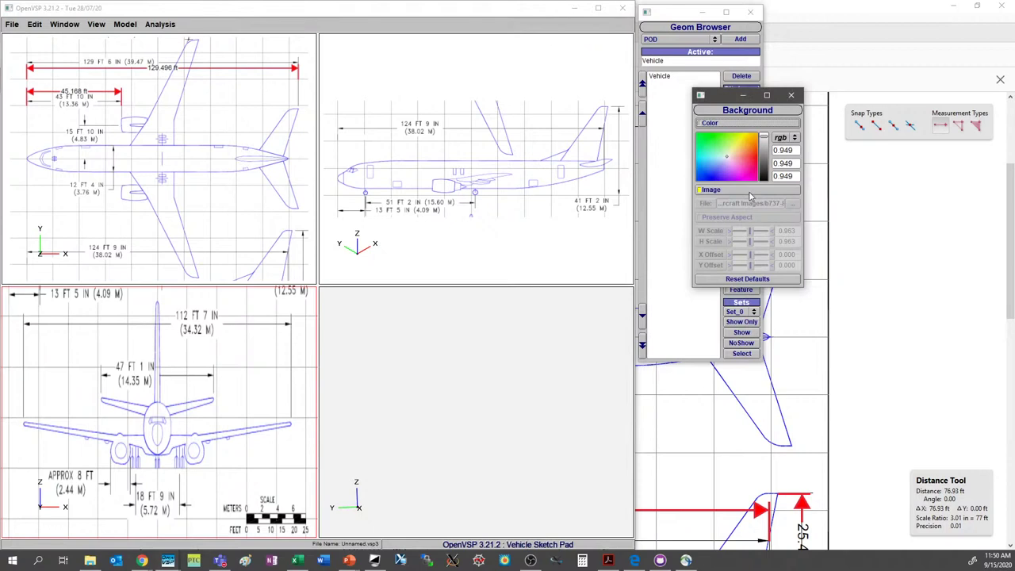
pyautogui.click(146, 417)
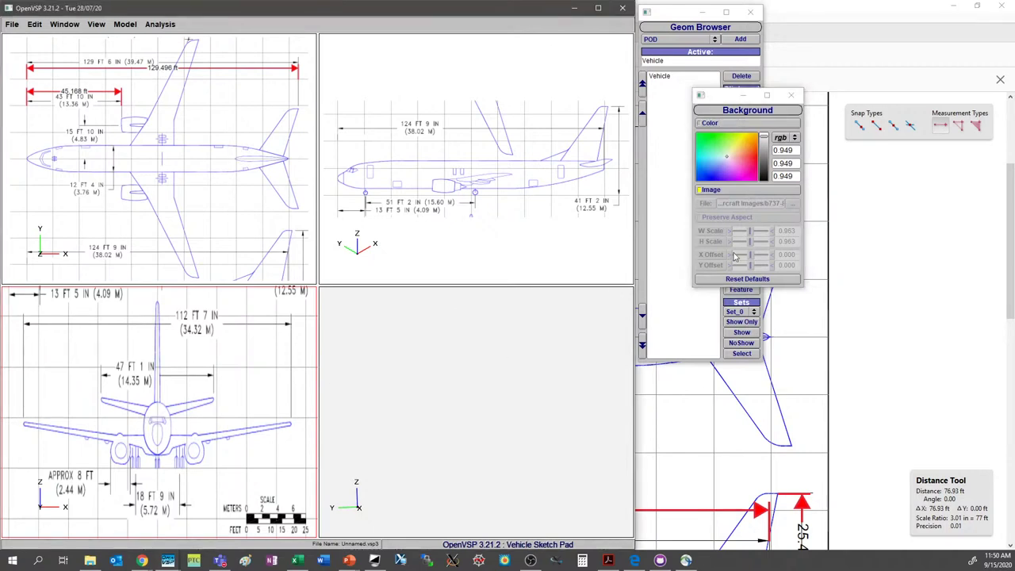
# - Add a Fuselage component to the vehicle while the top-view (XY) viewport is active
pyautogui.moveTo(722, 99); pyautogui.dragTo(704, 169)
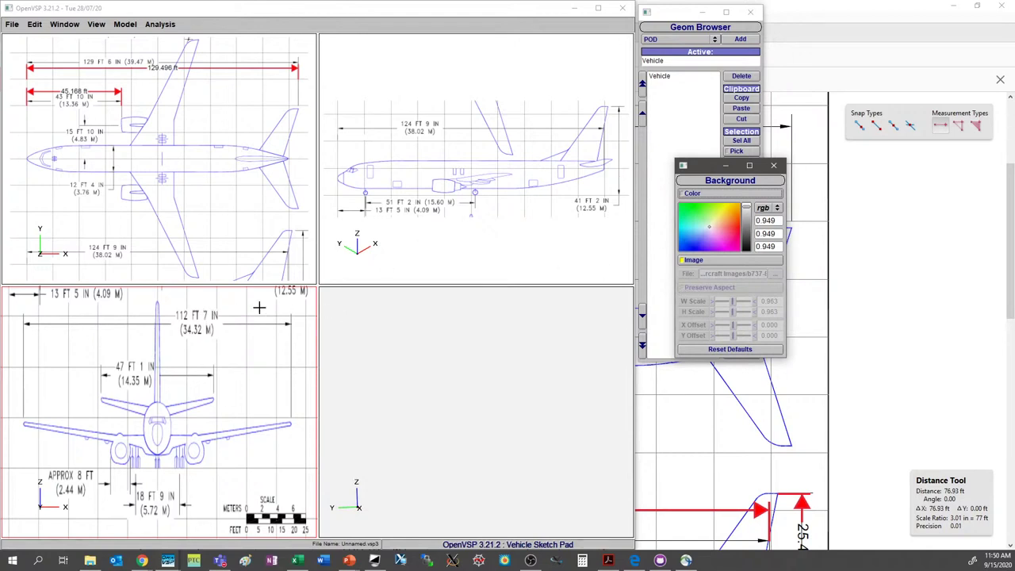
pyautogui.click(213, 184)
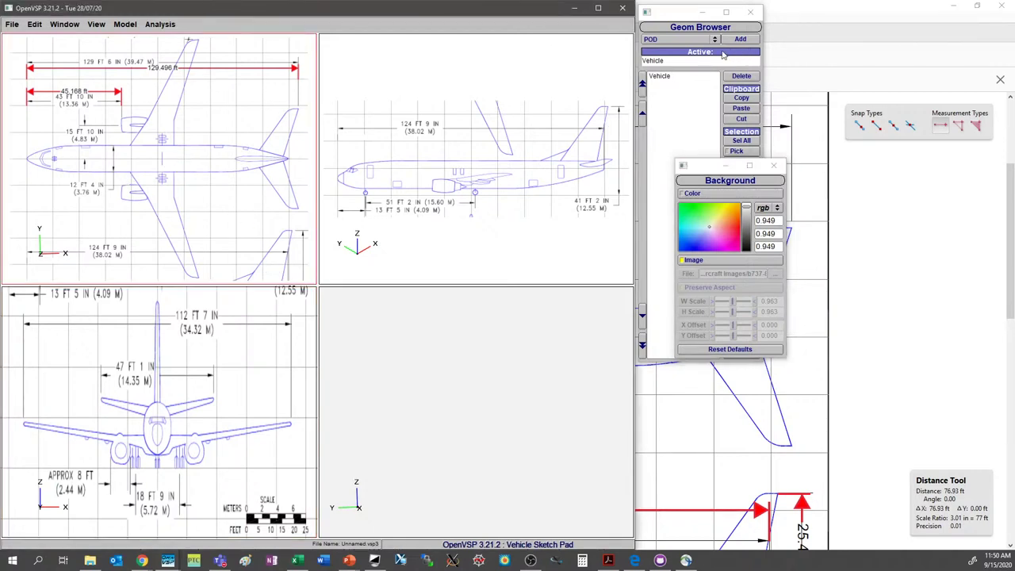
pyautogui.click(697, 41)
pyautogui.click(696, 41)
pyautogui.click(670, 46)
pyautogui.click(740, 38)
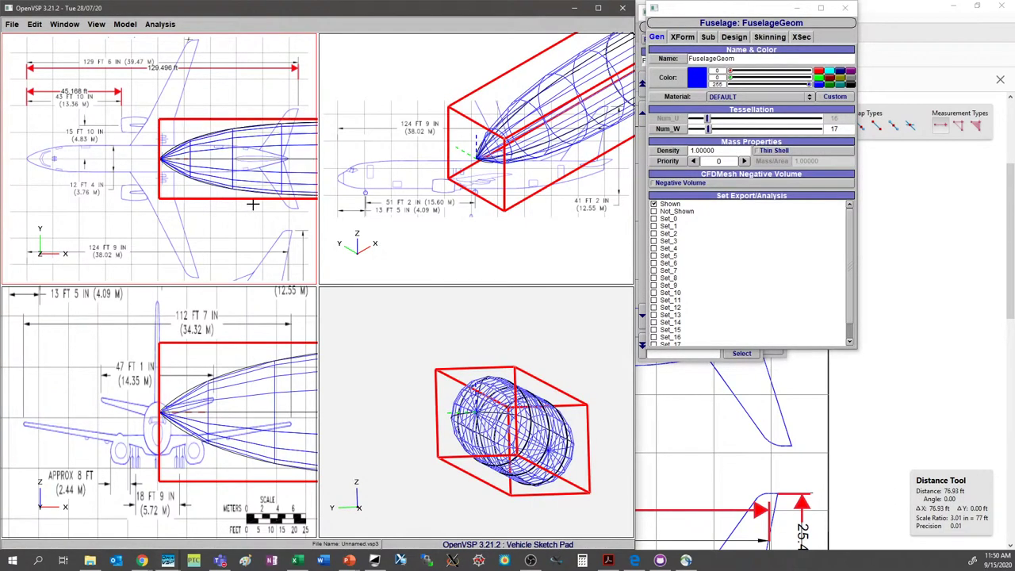
pyautogui.scroll(-5, 175, 190)
pyautogui.scroll(-5, 157, 181)
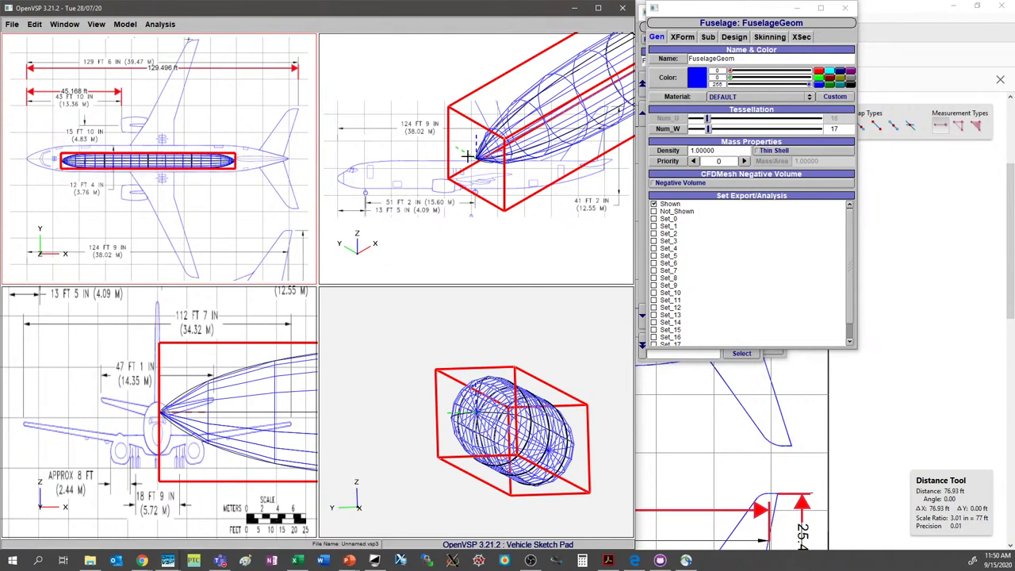
# - Switch to the 737-800 three view PDF in Acrobat Reader, cancel the stray measurement and examine the fuselage length dimension
pyautogui.click(850, 410)
pyautogui.scroll(-3, 849, 348)
pyautogui.click(839, 323)
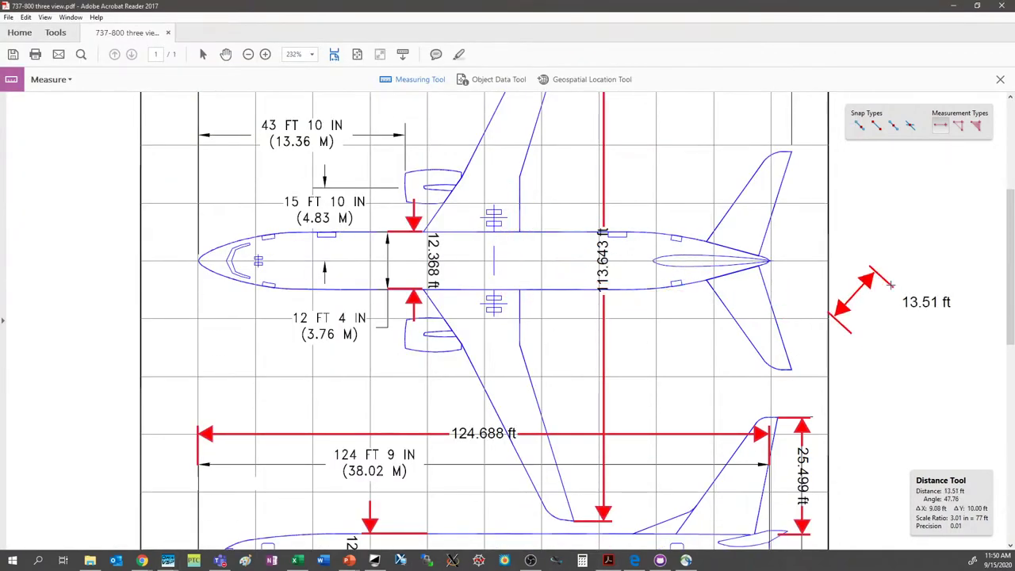
pyautogui.press('Escape')
pyautogui.scroll(-2, 627, 319)
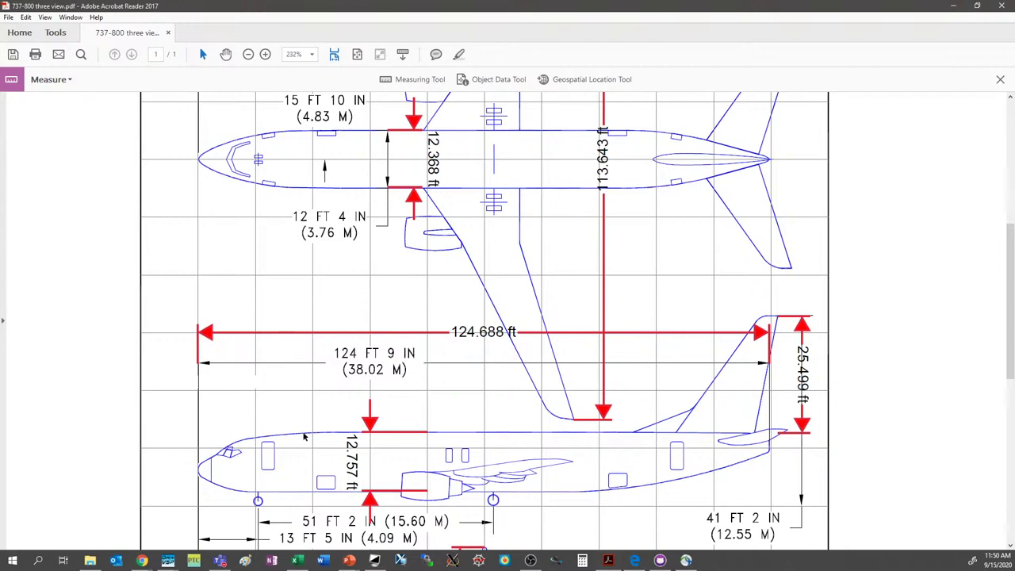
pyautogui.moveTo(486, 336)
# - Return to OpenVSP and set the fuselage's design length to 124.75
pyautogui.moveTo(168, 560)
pyautogui.click(226, 507)
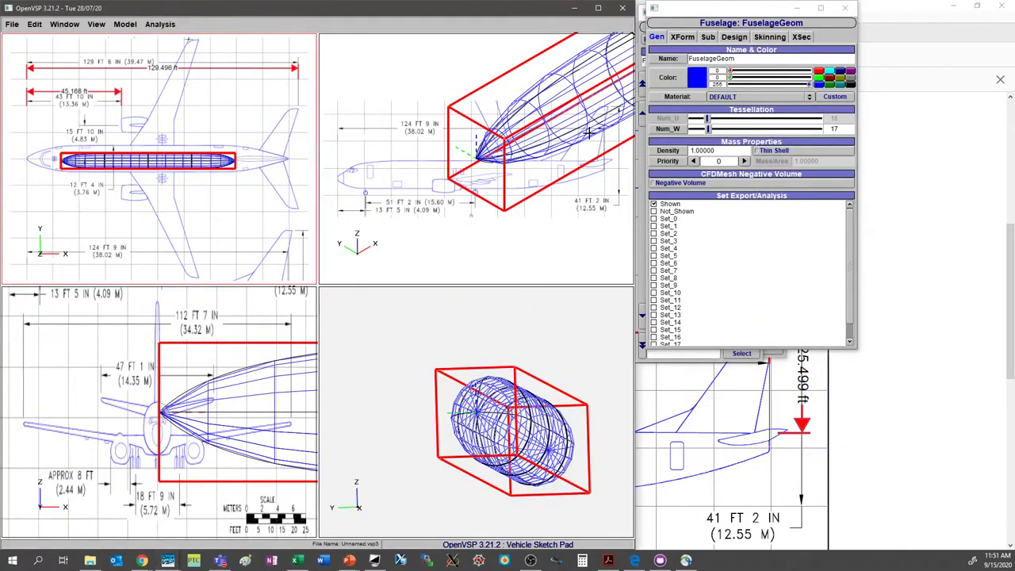
pyautogui.click(735, 37)
pyautogui.tripleClick(840, 58)
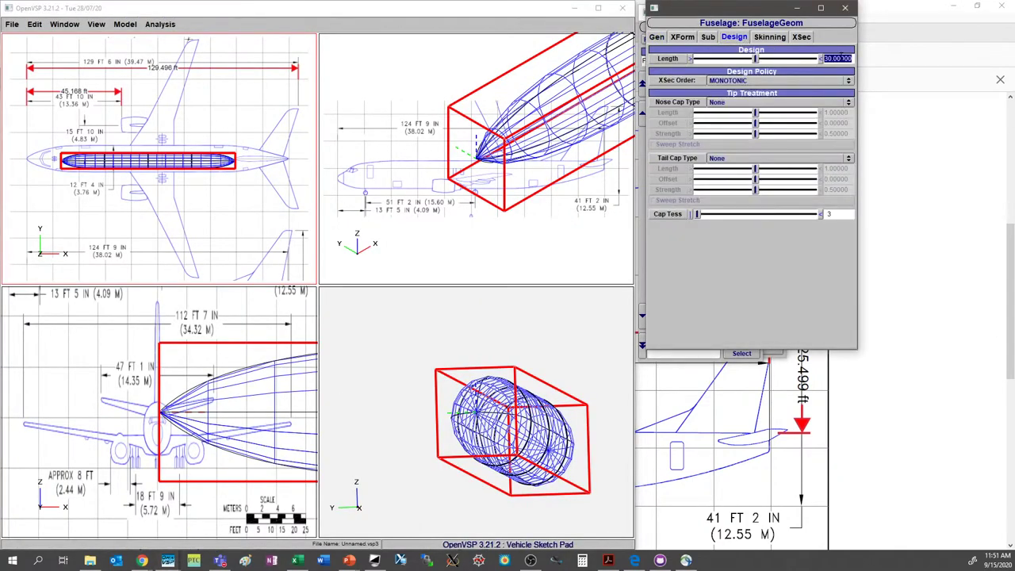
pyautogui.write('124')
pyautogui.press('Return')
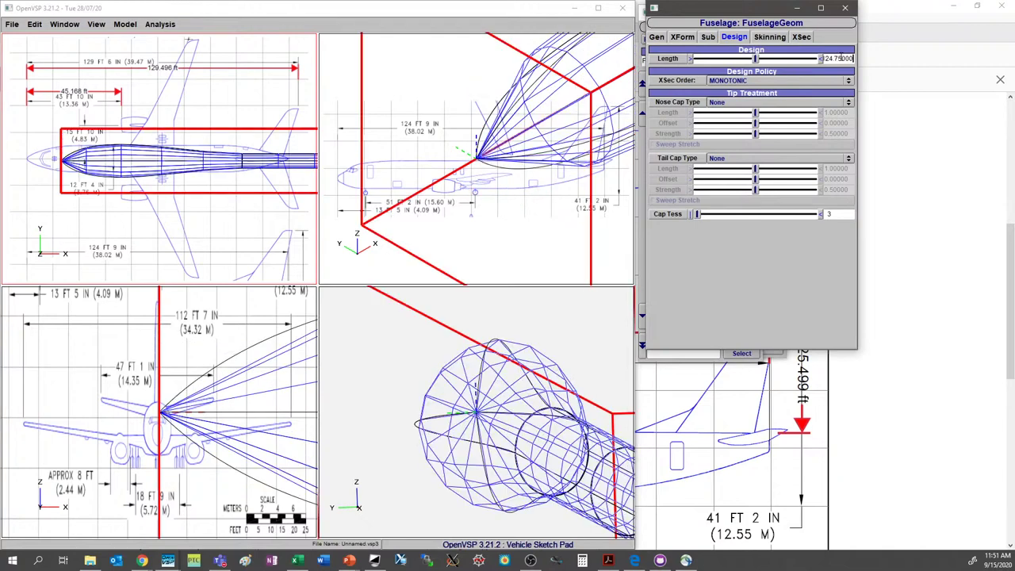
# - Zoom and pan the top-view (XY) viewport to fit the fuselage between the nose and tail of the drawn aircraft
pyautogui.scroll(-5, 193, 204)
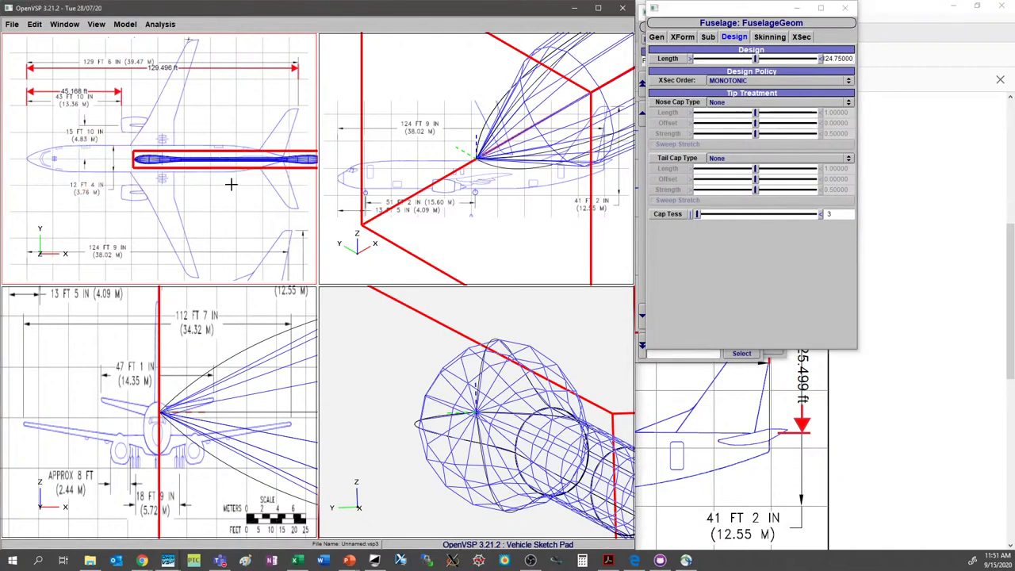
pyautogui.scroll(4, 161, 176)
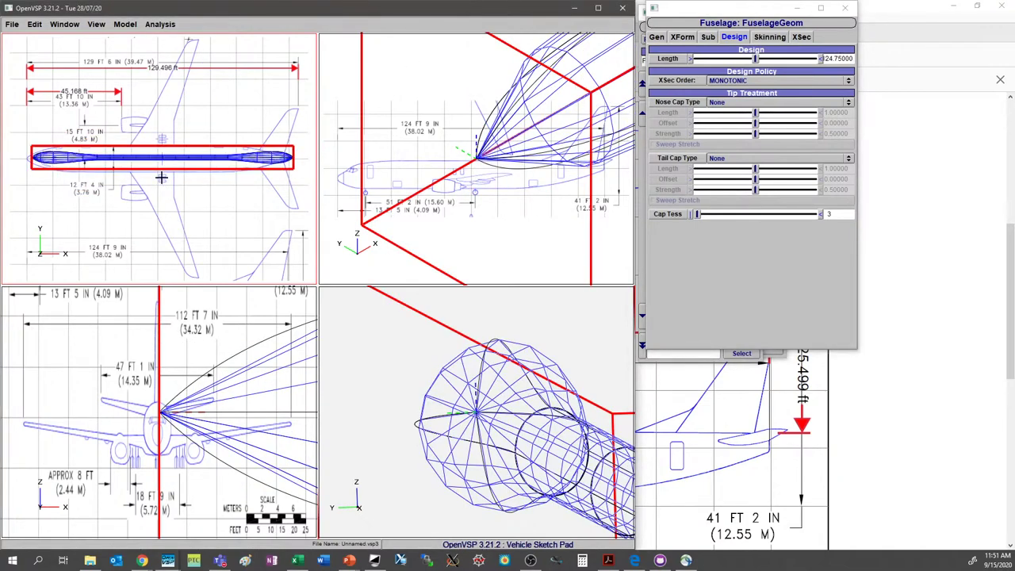
pyautogui.moveTo(165, 179); pyautogui.dragTo(166, 179, button='right')
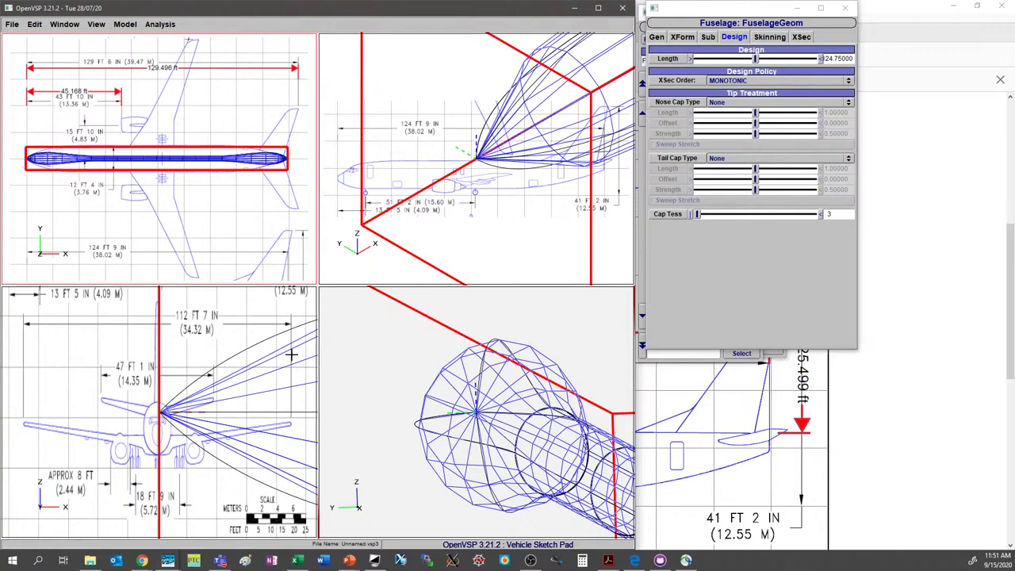
# - Switch to a single viewport in top view and roughly align the fuselage with the drawn aircraft's nose and tail
pyautogui.click(65, 23)
pyautogui.click(71, 38)
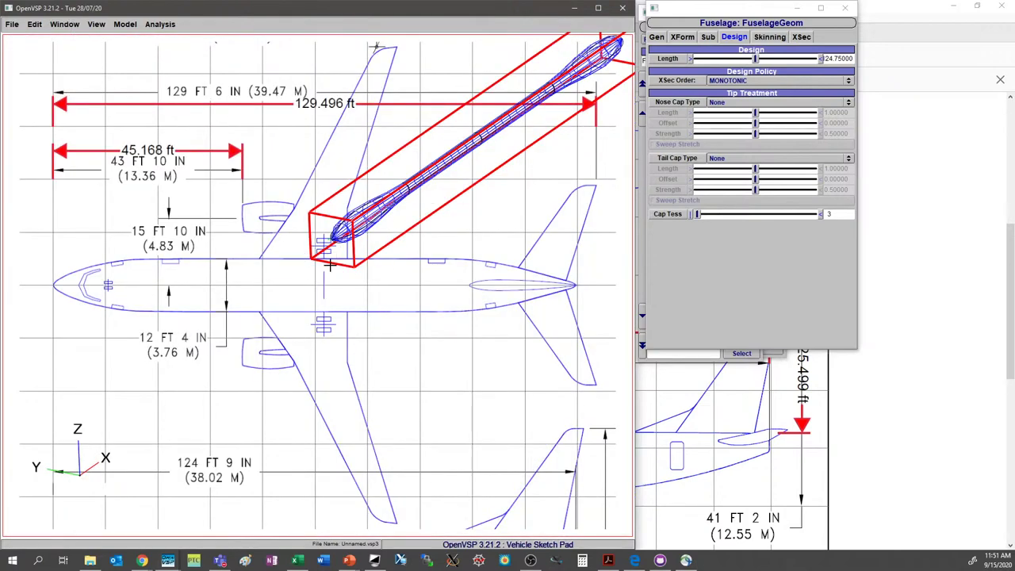
pyautogui.press('F5')
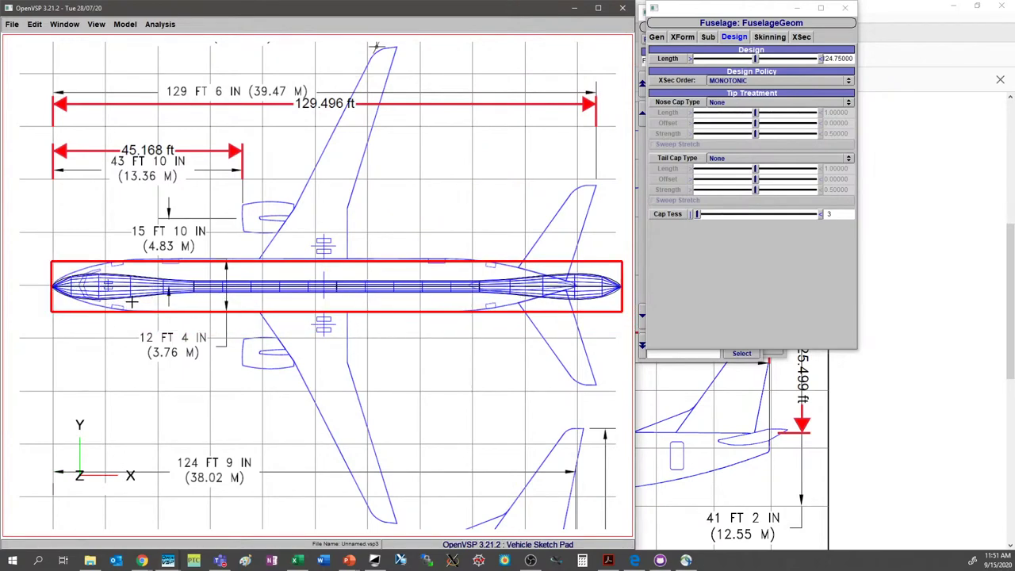
pyautogui.moveTo(132, 301); pyautogui.dragTo(111, 297, button='right')
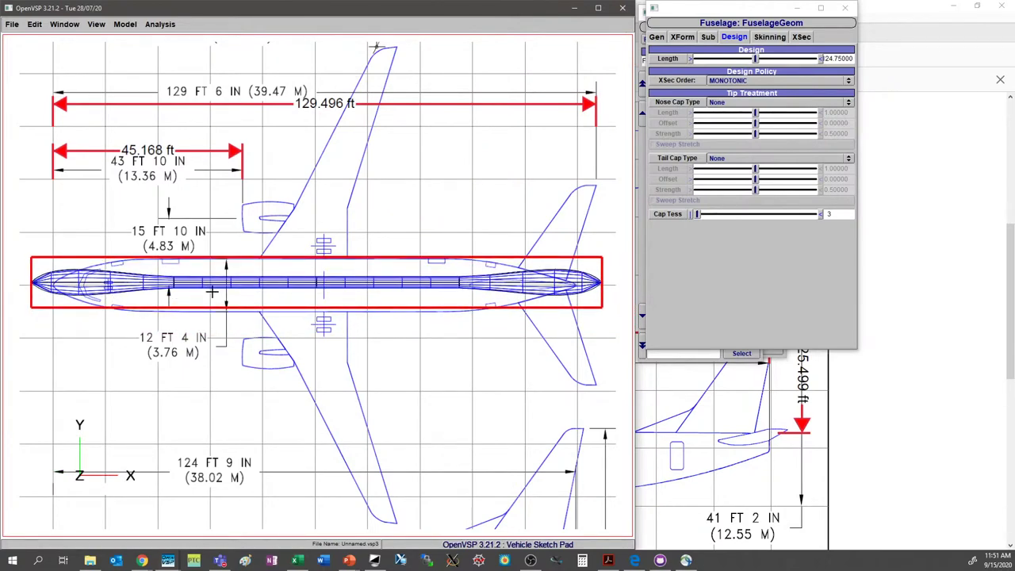
pyautogui.scroll(-1, 212, 292)
pyautogui.moveTo(213, 292); pyautogui.dragTo(214, 295, button='right')
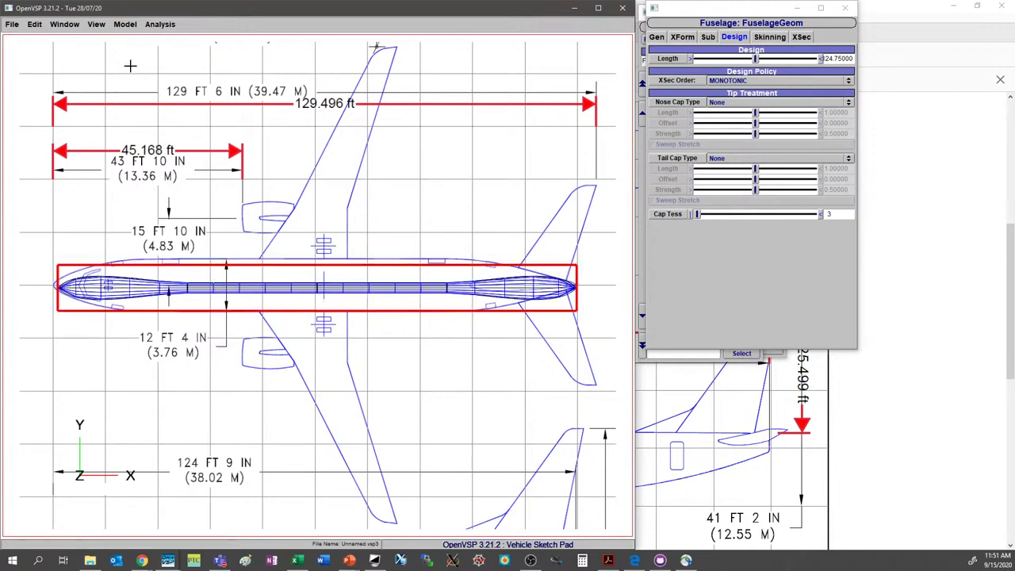
# - Fine-tune the camera with Adjust View to Pan X -63.130, Pan Y 0.056 and zoom 0.127, centring the fuselage on the drawing
pyautogui.click(96, 25)
pyautogui.click(98, 154)
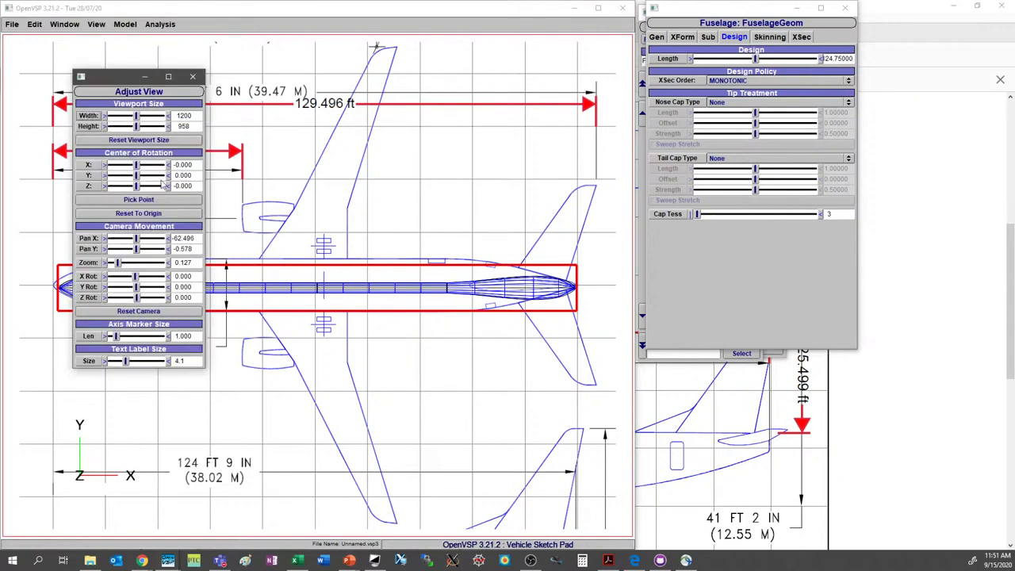
pyautogui.moveTo(132, 77); pyautogui.dragTo(702, 110)
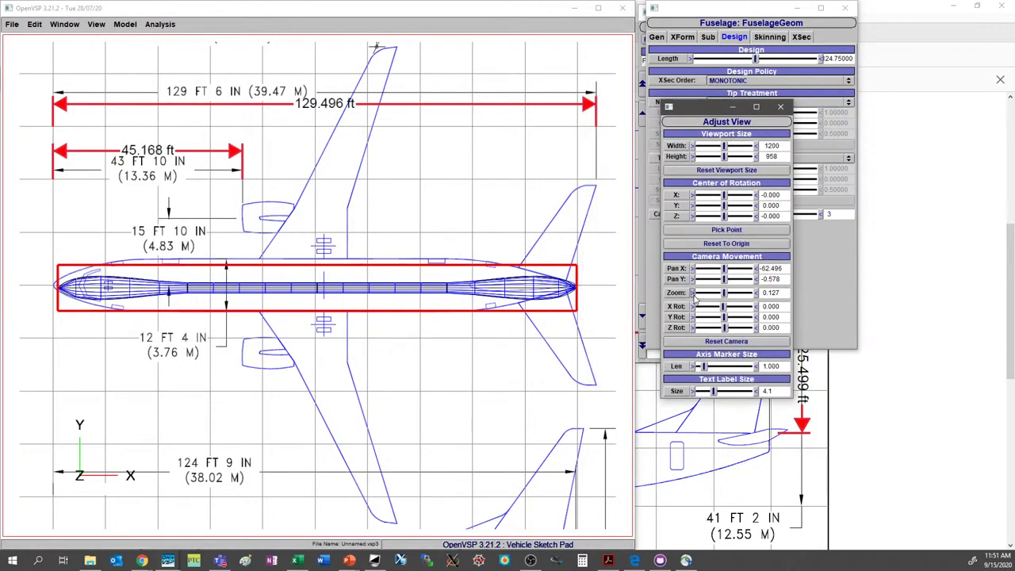
pyautogui.moveTo(728, 298); pyautogui.dragTo(725, 301)
pyautogui.moveTo(418, 295); pyautogui.dragTo(414, 299, button='right')
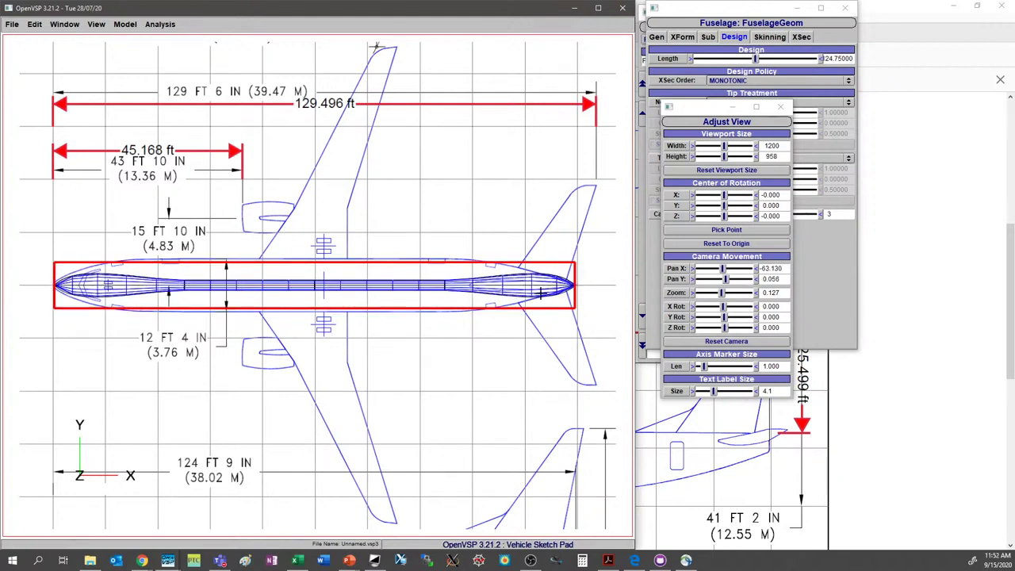
pyautogui.click(781, 106)
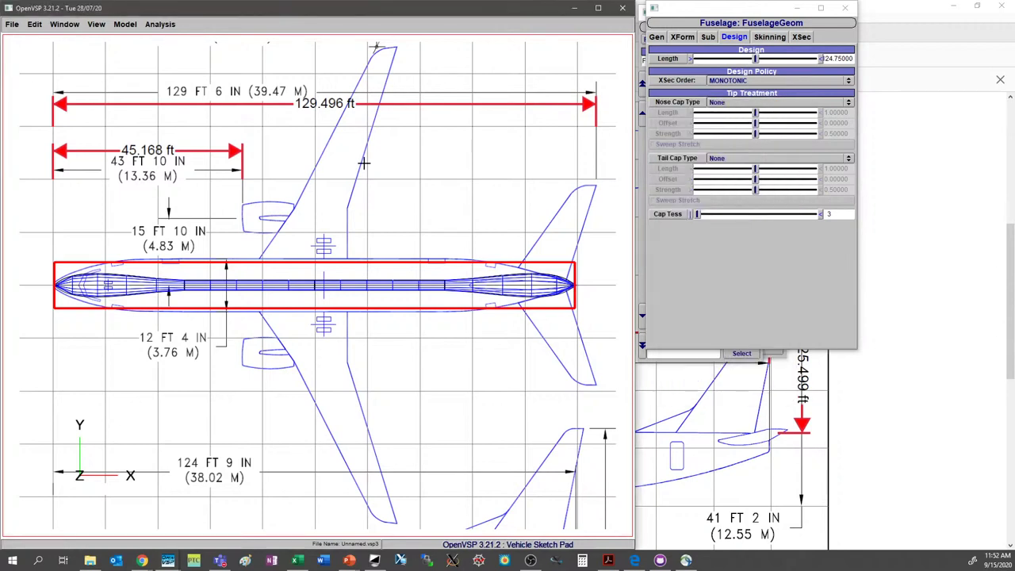
# - Set the width of the fuselage's elliptical cross section 1 to 12.3333
pyautogui.click(807, 38)
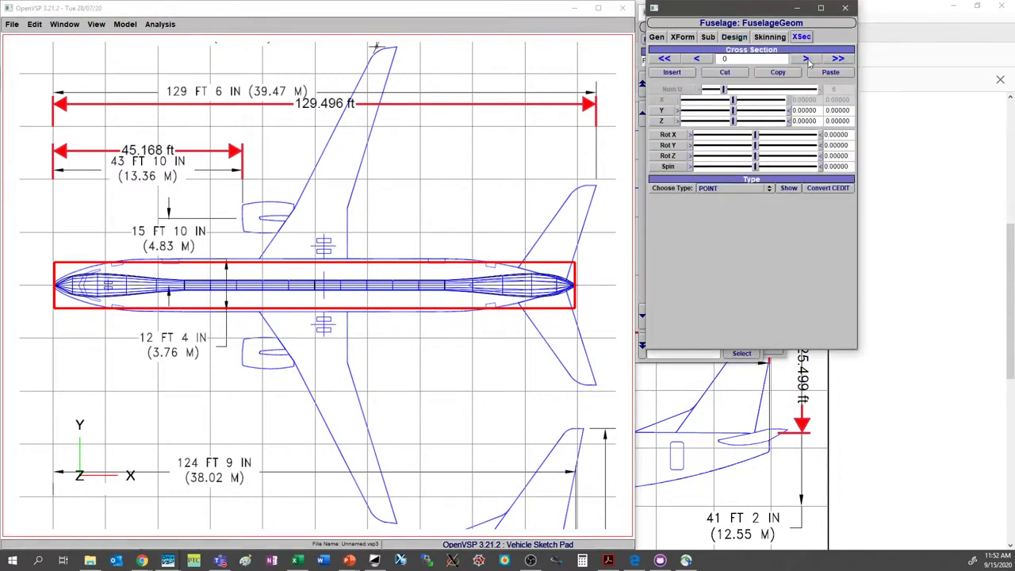
pyautogui.click(806, 60)
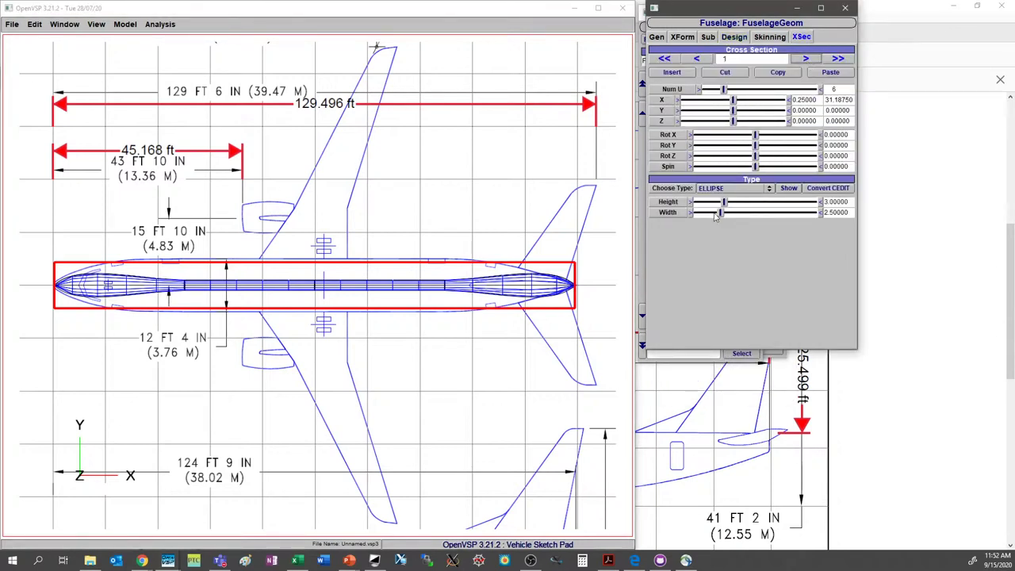
pyautogui.moveTo(722, 214); pyautogui.dragTo(806, 211)
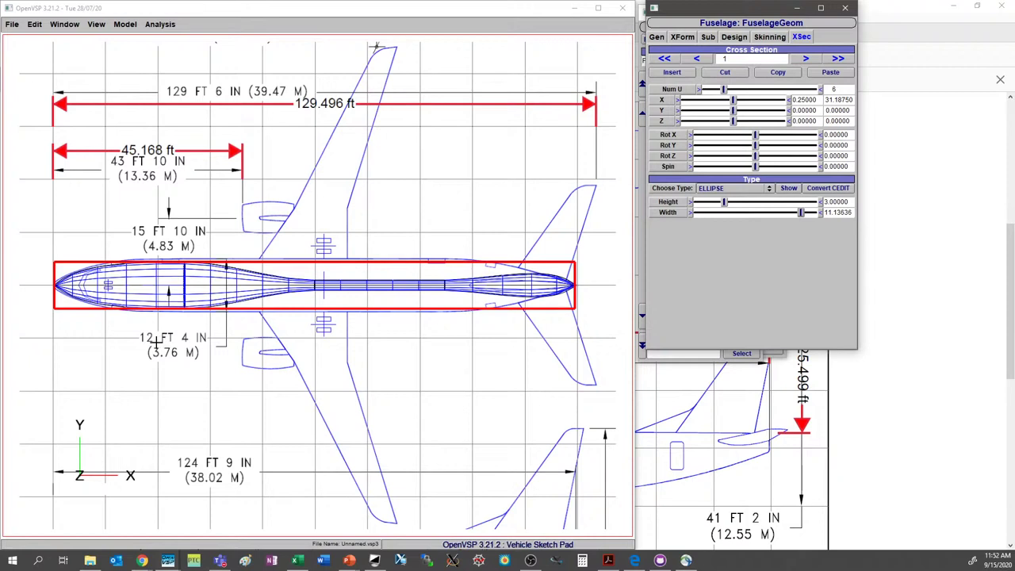
pyautogui.tripleClick(844, 216)
pyautogui.write('12.33333')
pyautogui.press('Return')
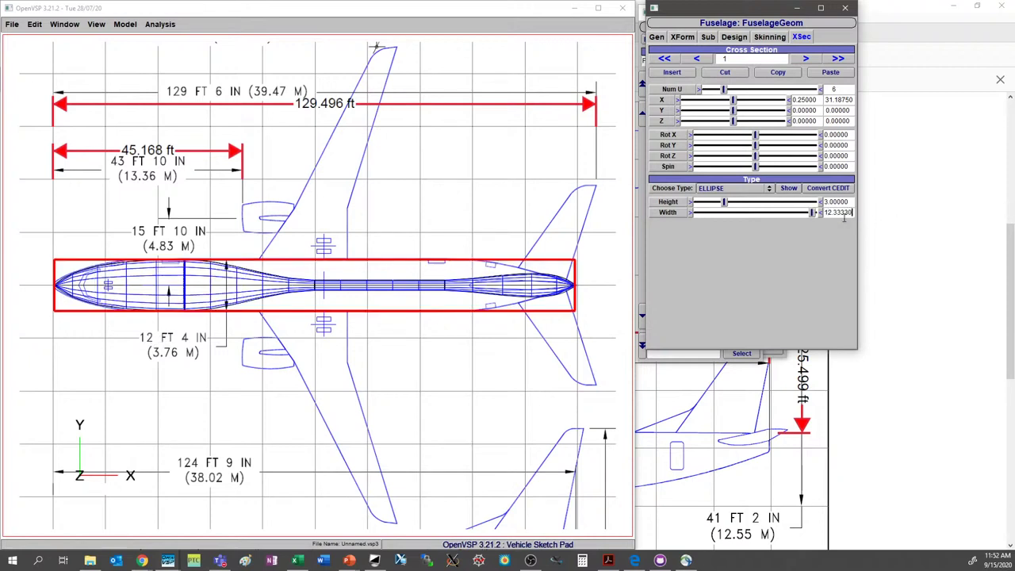
# - Copy the fuselage's cross section 1 and paste it onto cross sections 2 and 3
pyautogui.click(805, 59)
pyautogui.click(822, 73)
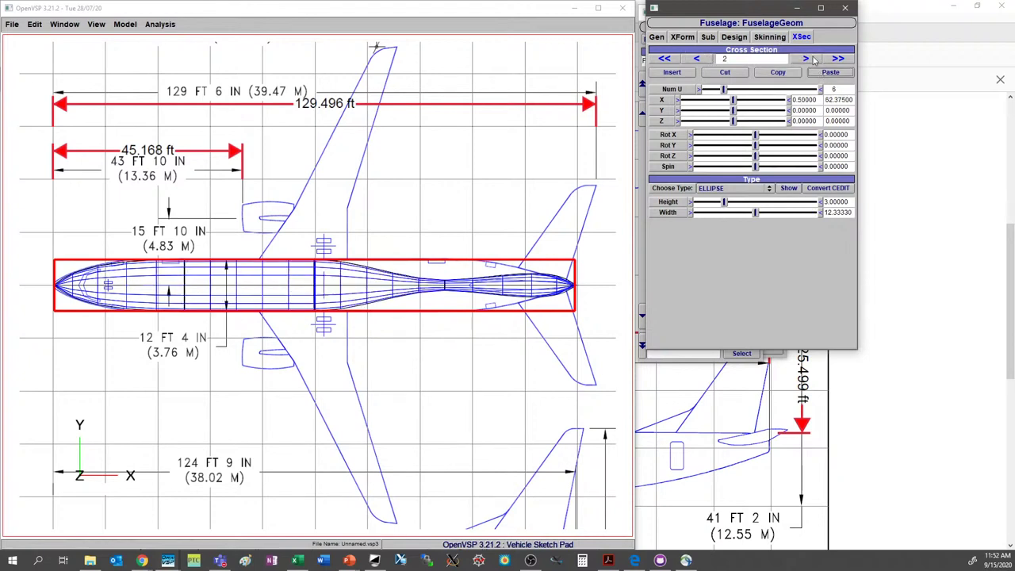
pyautogui.click(806, 59)
pyautogui.click(831, 73)
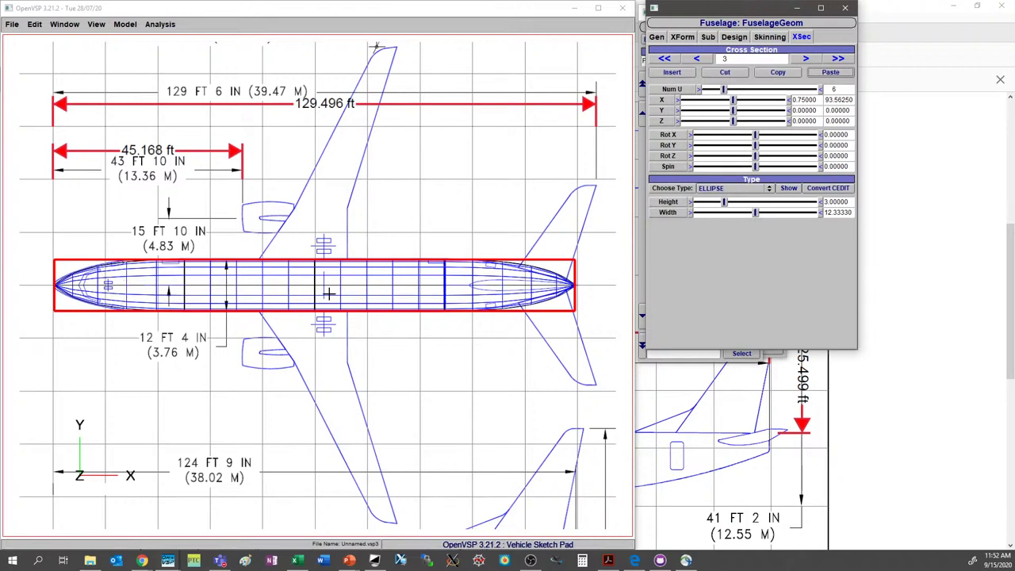
# - Replace the viewport's background image with side view.png
pyautogui.click(299, 376)
pyautogui.click(67, 24)
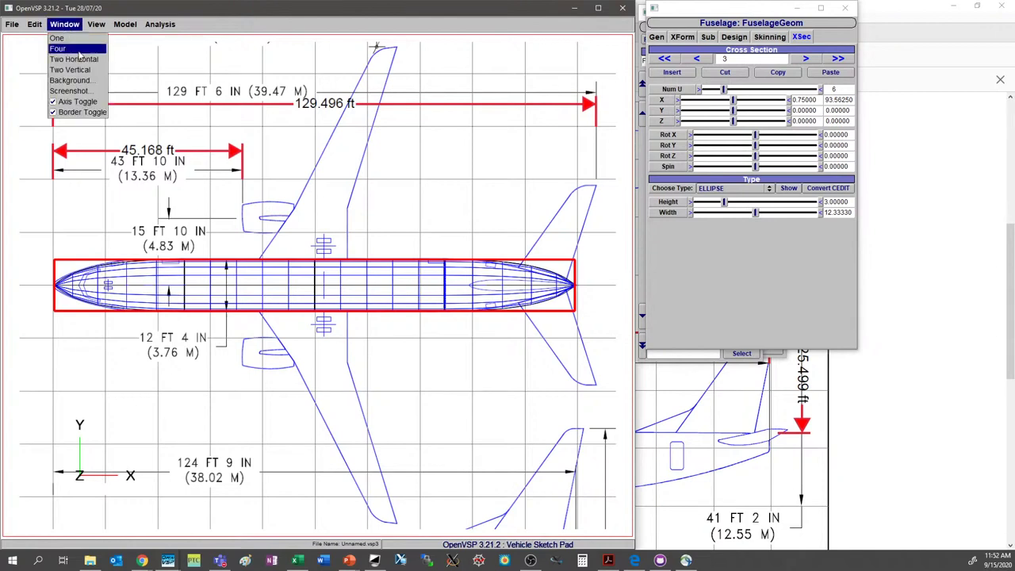
pyautogui.click(79, 82)
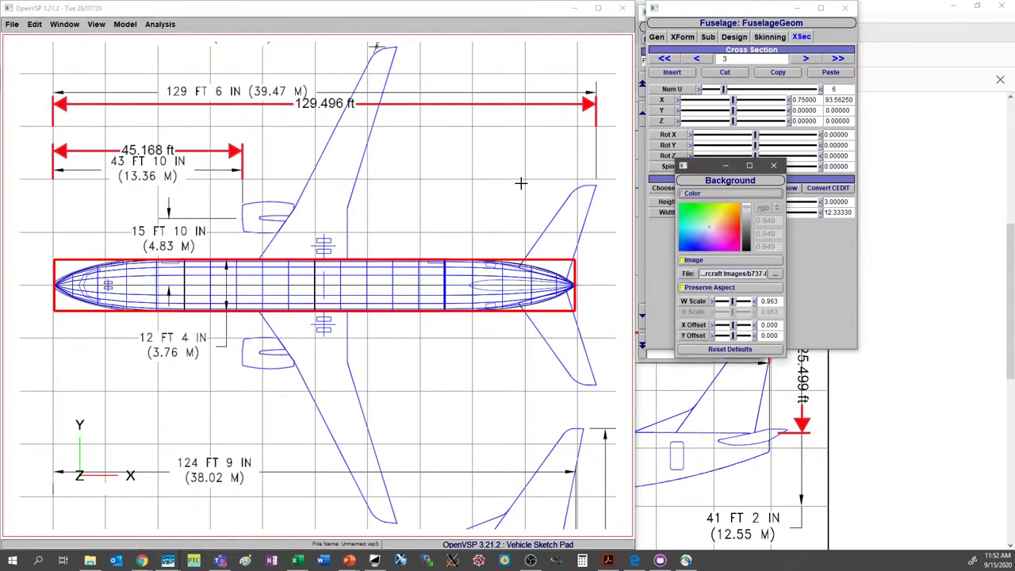
pyautogui.click(776, 274)
pyautogui.click(817, 93)
pyautogui.click(806, 143)
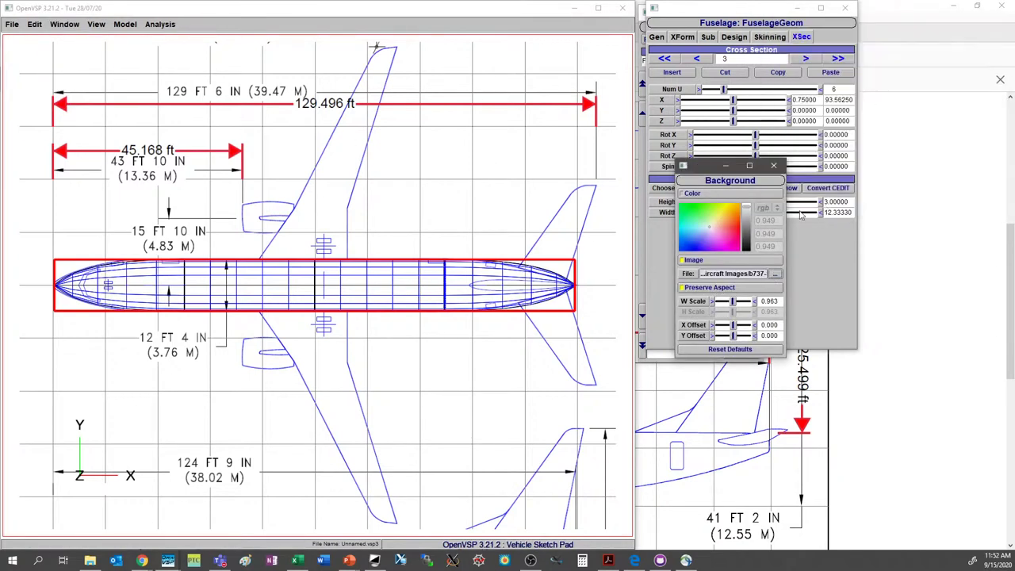
# - Switch the viewport to the side view and roughly align the fuselage's nose with the drawn aircraft
pyautogui.moveTo(314, 342); pyautogui.dragTo(304, 378, button='right')
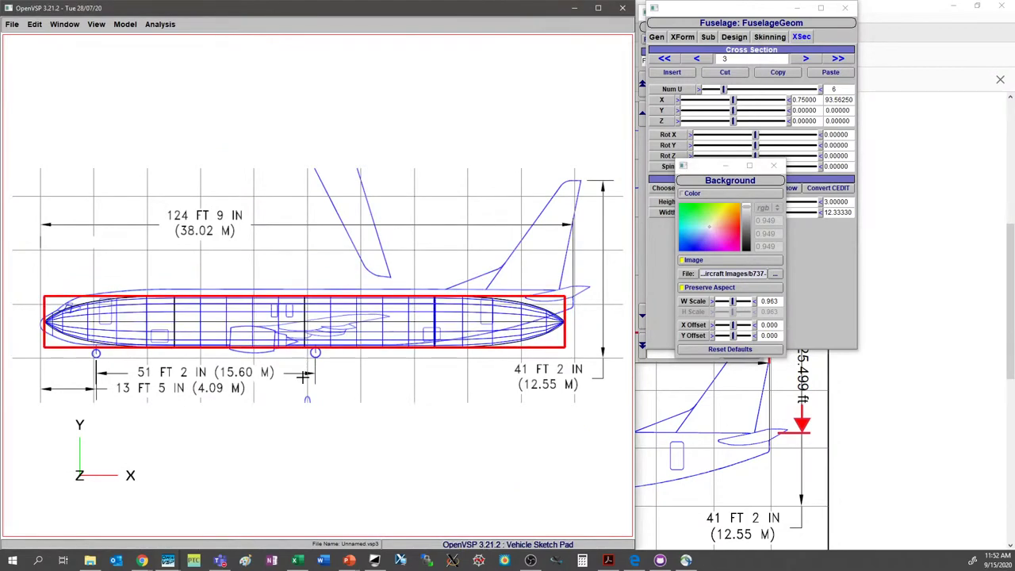
pyautogui.press('F7')
pyautogui.moveTo(365, 351); pyautogui.dragTo(100, 383, button='right')
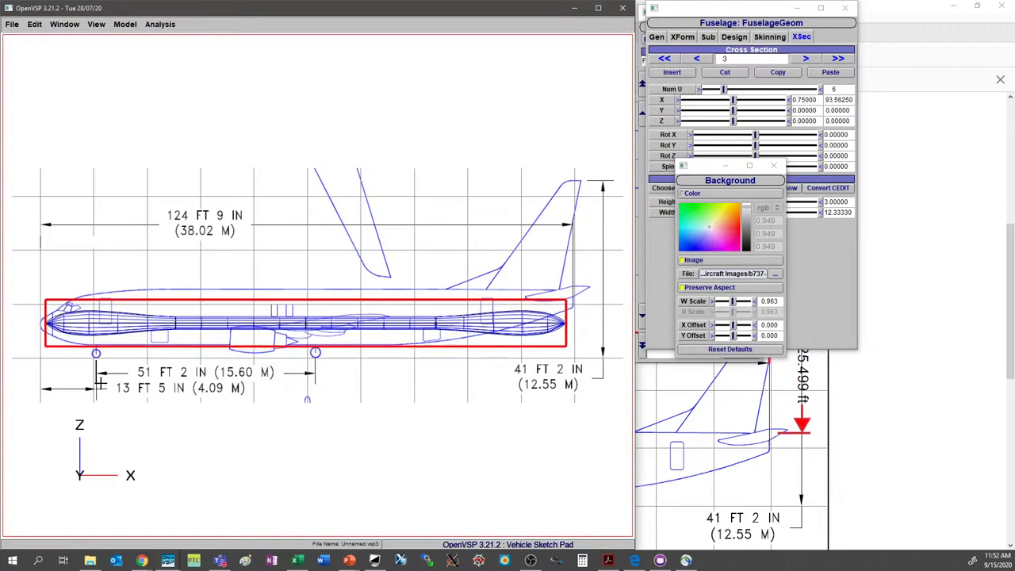
pyautogui.scroll(2, 133, 365)
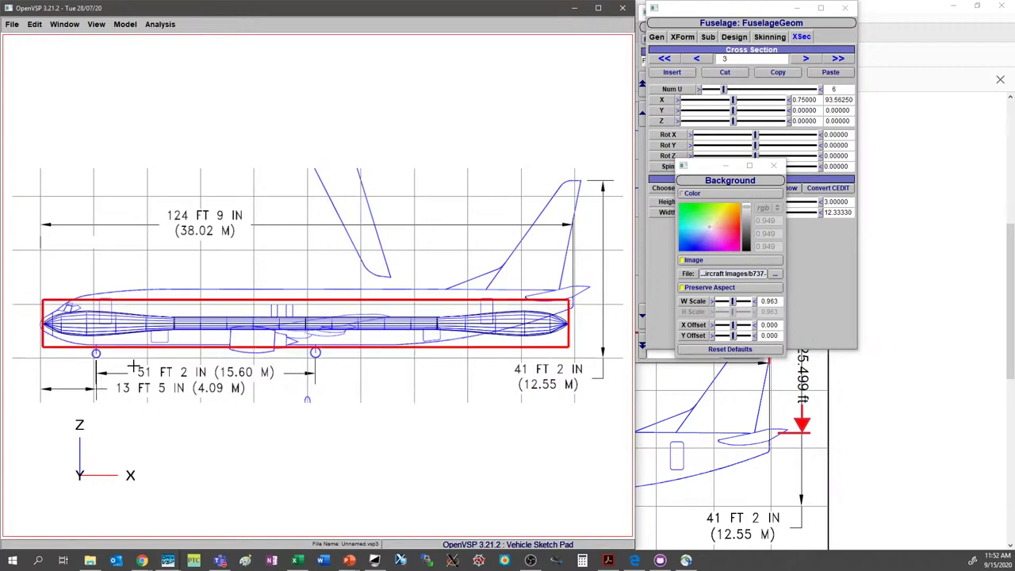
pyautogui.moveTo(139, 368); pyautogui.dragTo(140, 367, button='right')
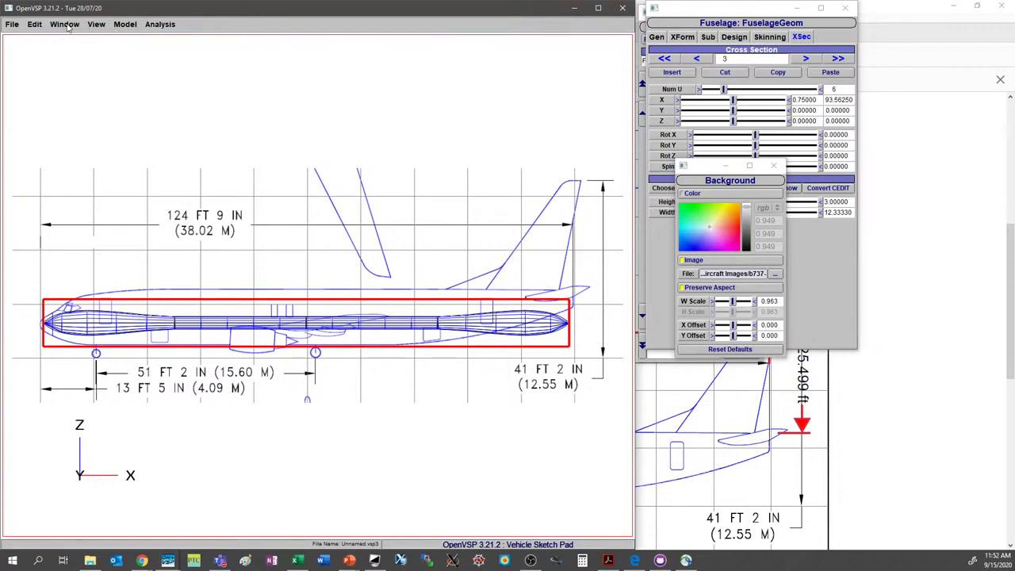
# - Fine-tune the side-view camera with Adjust View to zoom 0.123, Pan X -64.498 and Pan Y -8.992, matching the drawn fuselage length
pyautogui.click(96, 24)
pyautogui.click(111, 133)
pyautogui.moveTo(724, 297)
pyautogui.mouseDown()
pyautogui.moveTo(696, 295)
pyautogui.moveTo(708, 294)
pyautogui.mouseUp()
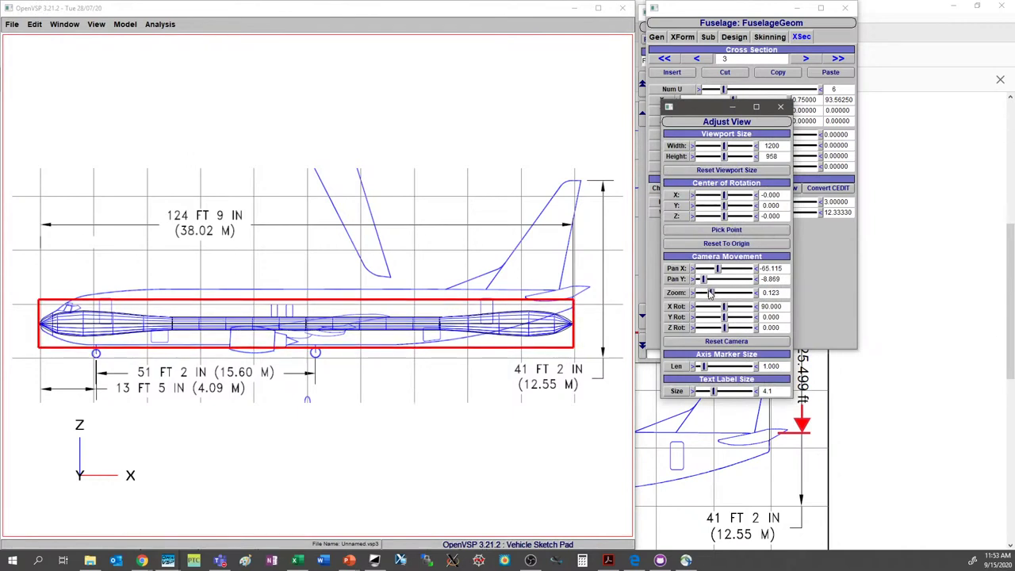
pyautogui.moveTo(409, 308); pyautogui.dragTo(413, 308, button='right')
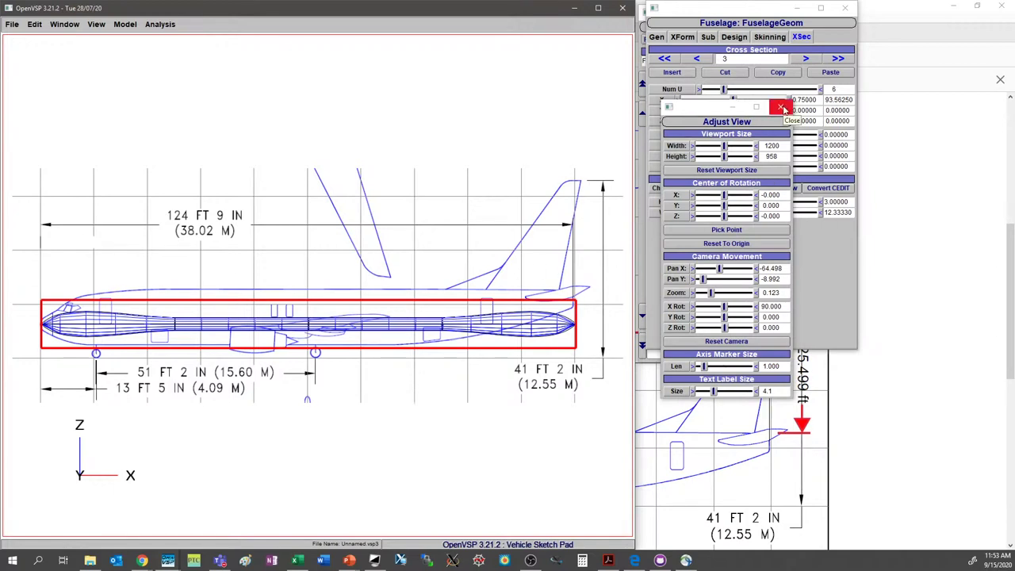
pyautogui.click(782, 108)
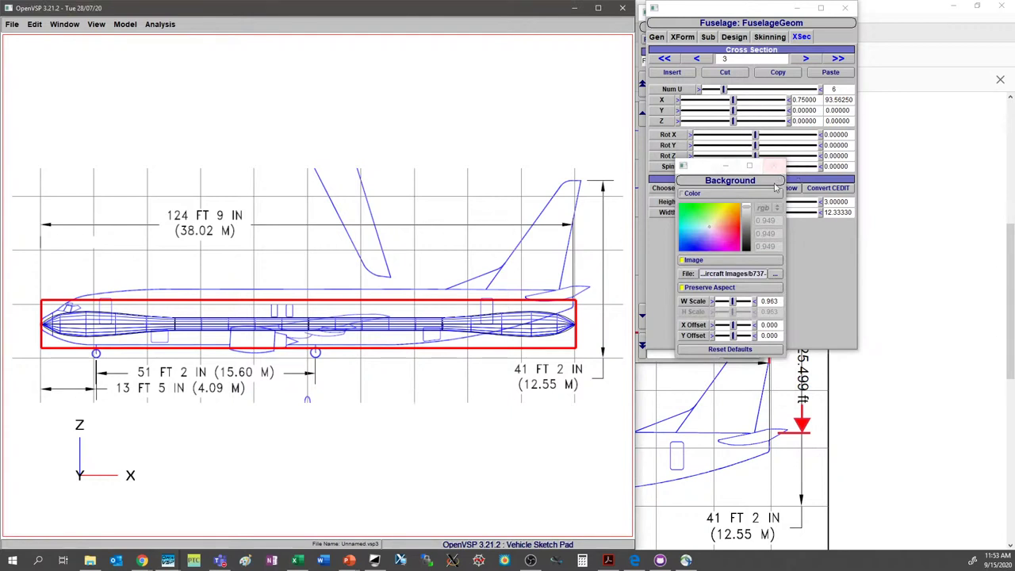
# - Set the height of the fuselage's cross section 1 to 13 and raise its Z position to about 1.43
pyautogui.moveTo(707, 167); pyautogui.dragTo(915, 283)
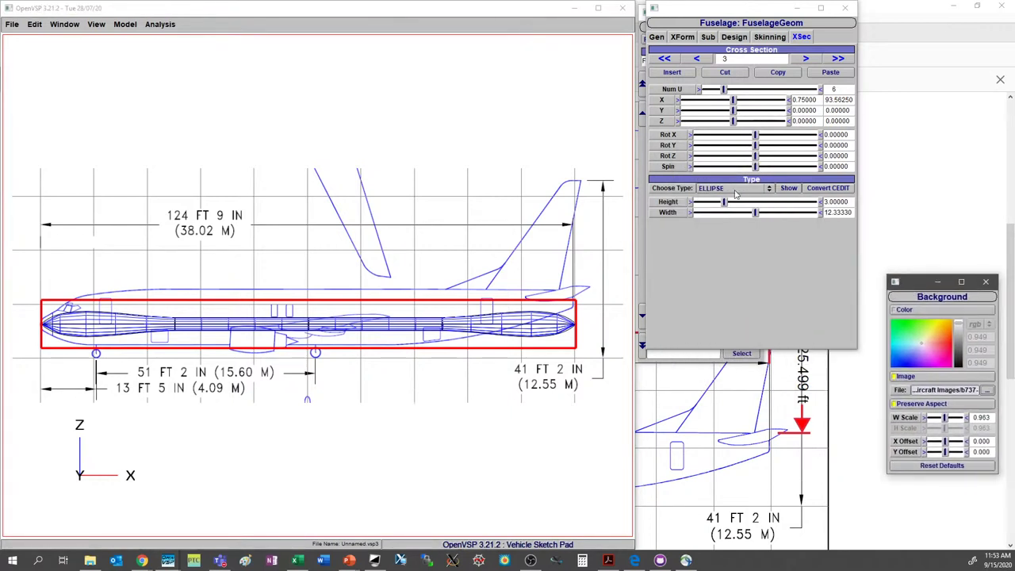
pyautogui.click(696, 59)
pyautogui.click(696, 58)
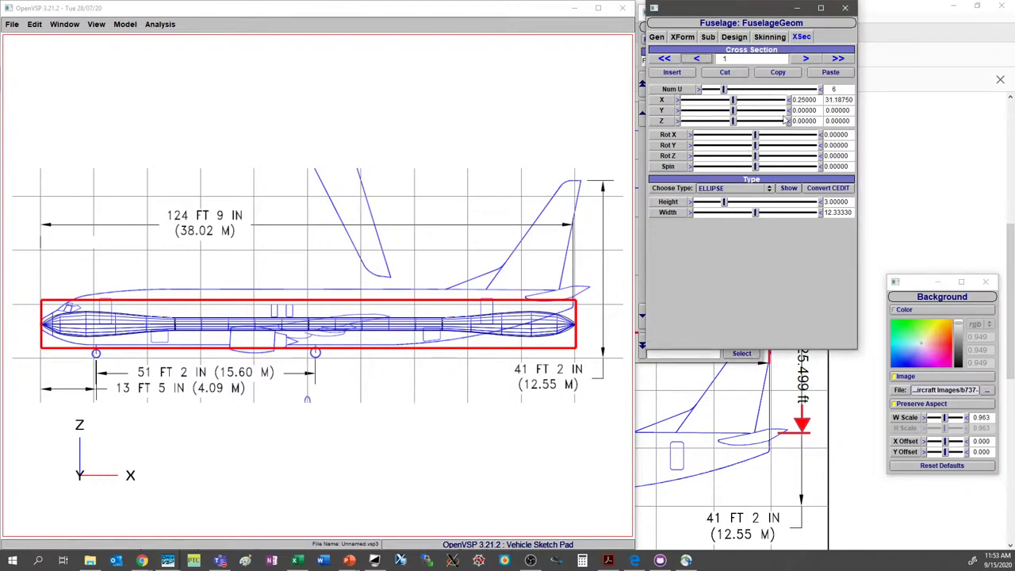
pyautogui.moveTo(724, 203); pyautogui.dragTo(792, 203)
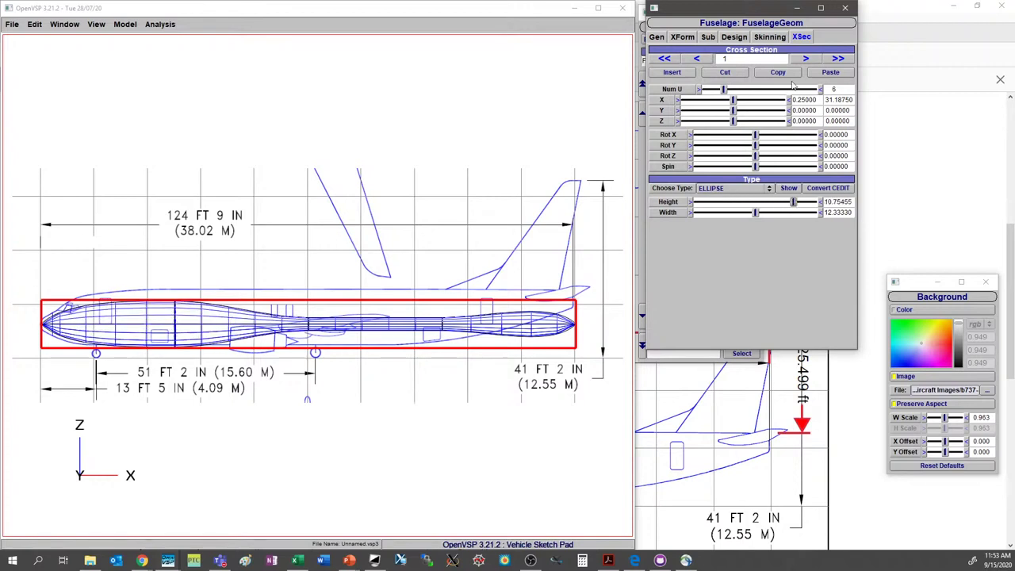
pyautogui.moveTo(732, 121); pyautogui.dragTo(734, 121)
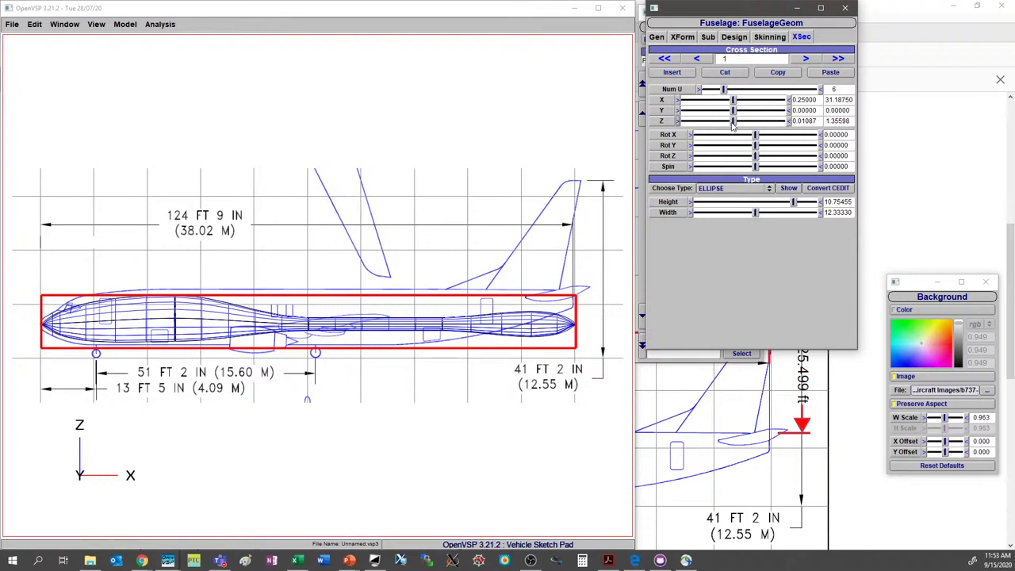
pyautogui.moveTo(732, 121)
pyautogui.mouseDown()
pyautogui.moveTo(780, 126)
pyautogui.moveTo(741, 123)
pyautogui.mouseUp()
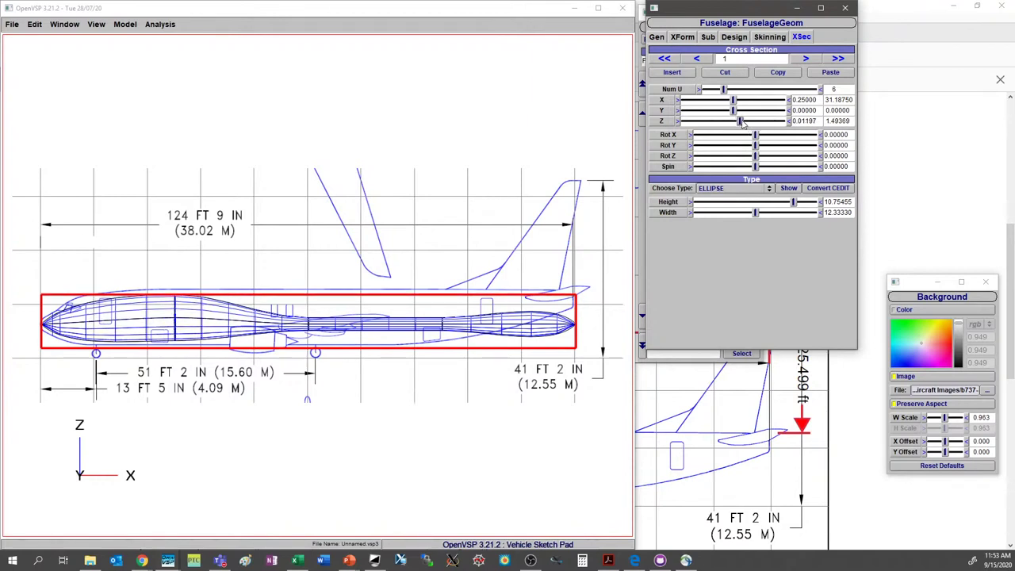
pyautogui.moveTo(792, 204); pyautogui.dragTo(813, 201)
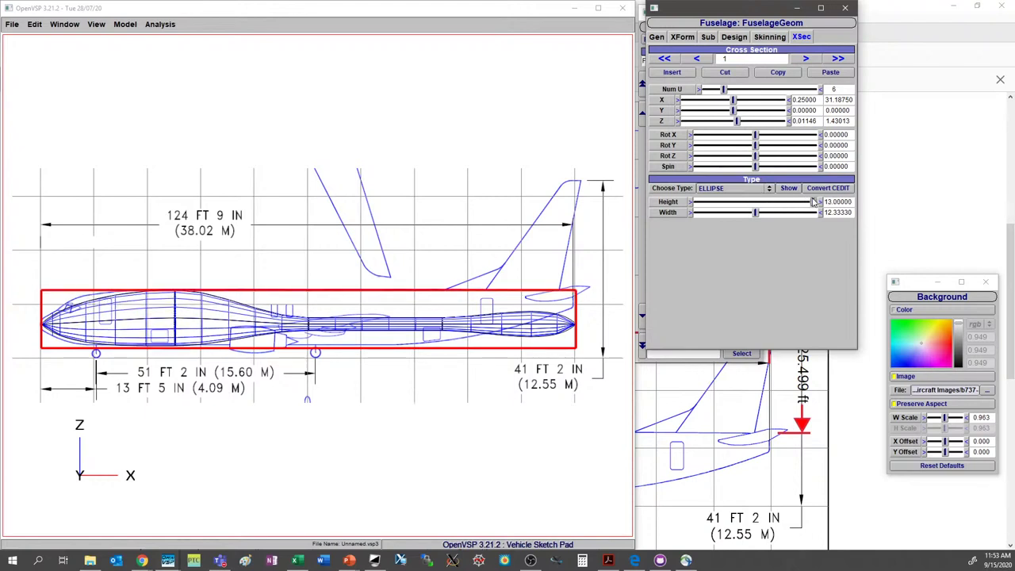
pyautogui.press('BackSpace')
pyautogui.write('5')
# - Set the height of cross section 2 to 13 and raise its Z position to about 0.975
pyautogui.click(806, 59)
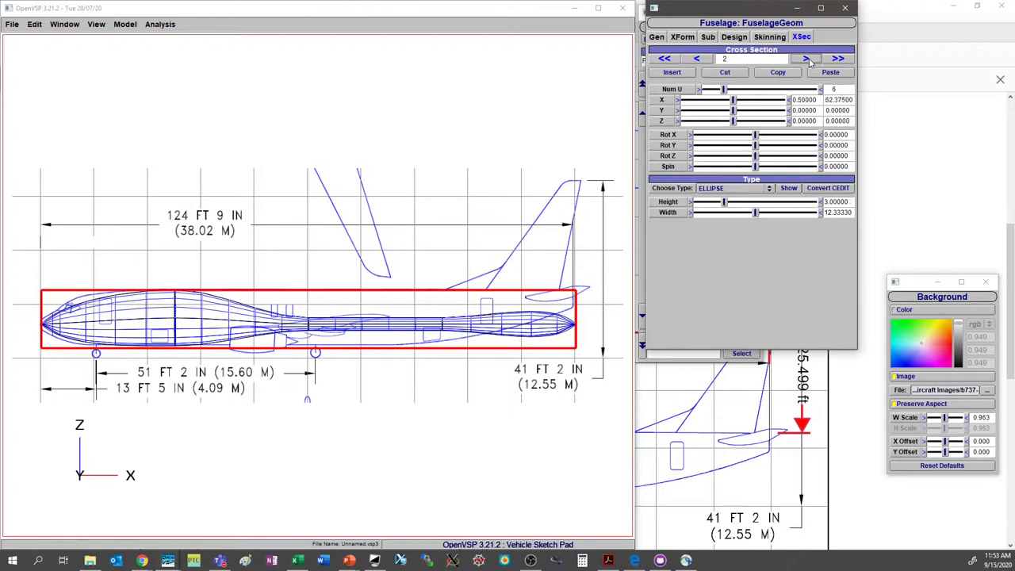
pyautogui.doubleClick(846, 201)
pyautogui.write('13')
pyautogui.press('Return')
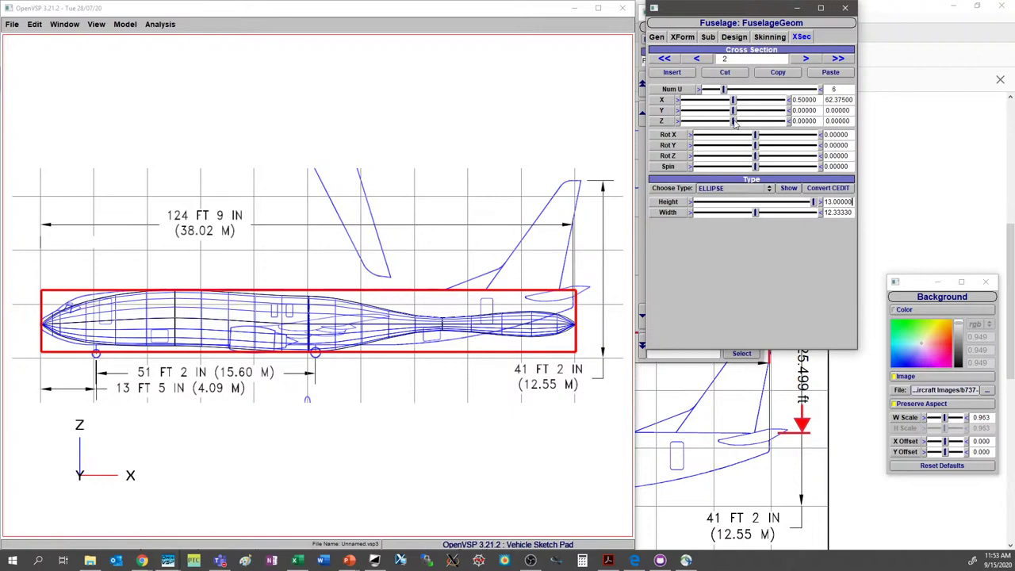
pyautogui.moveTo(734, 121); pyautogui.dragTo(781, 121)
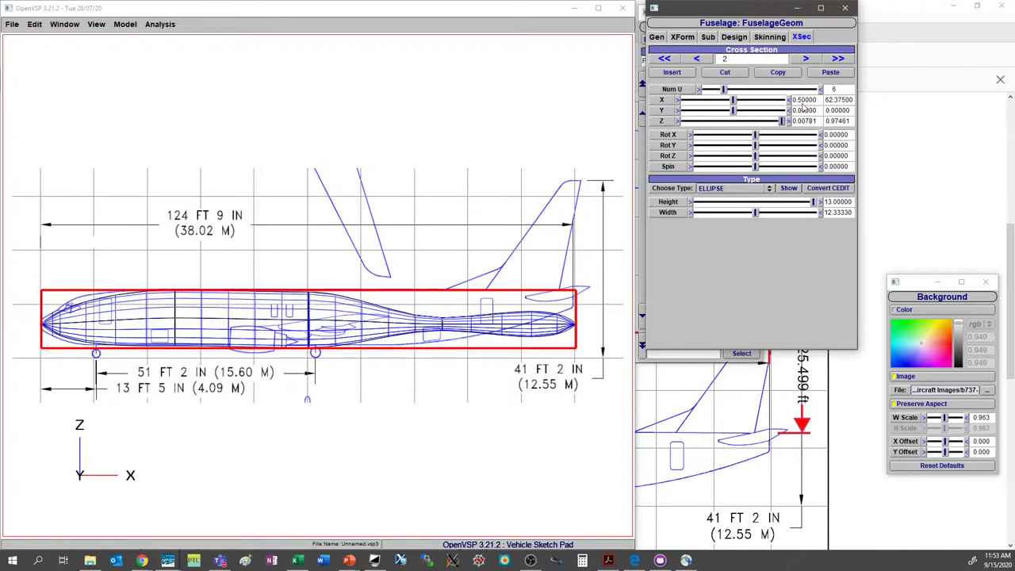
# - Set the height of cross section 3 to 13 and raise its Z position to about 0.975
pyautogui.click(805, 59)
pyautogui.doubleClick(845, 201)
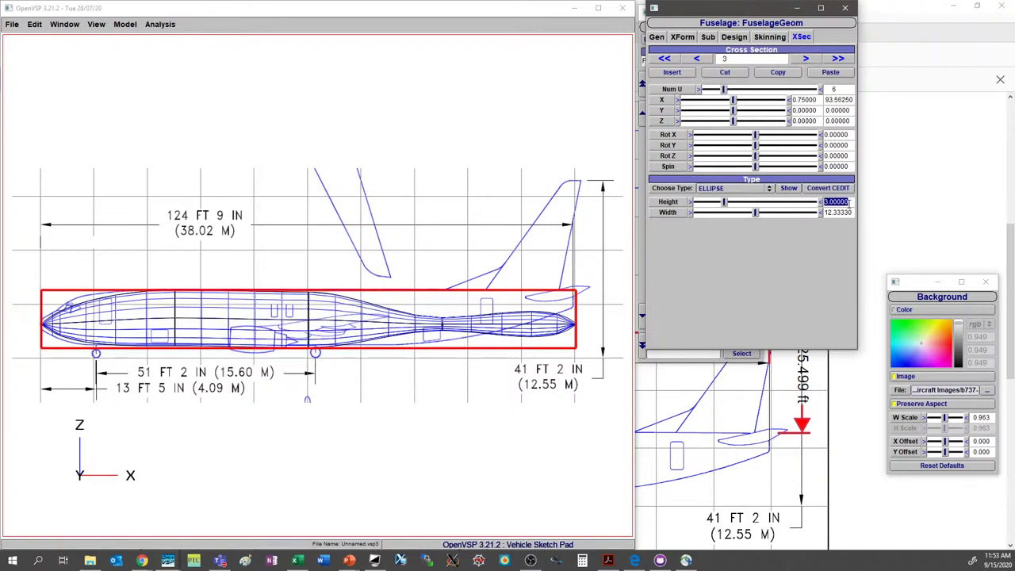
pyautogui.write('13')
pyautogui.press('Return')
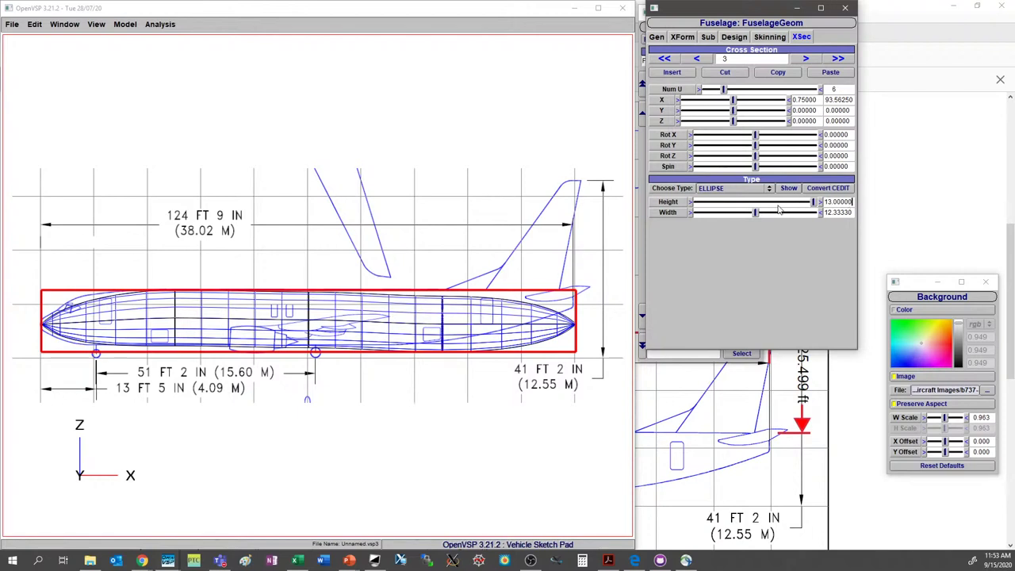
pyautogui.moveTo(733, 120); pyautogui.dragTo(781, 120)
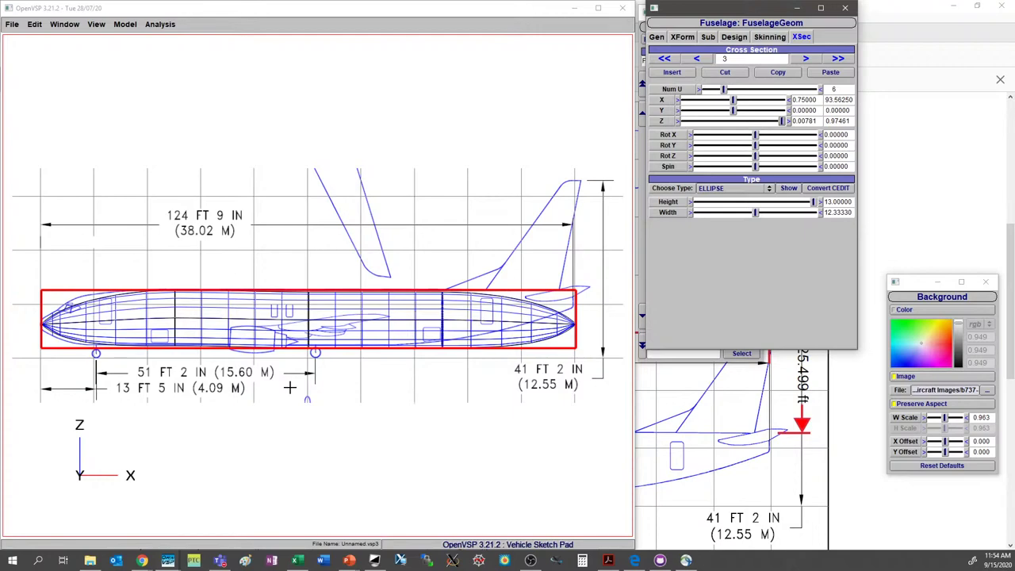
# - Add a wing as a child of the fuselage and attach its translation to the parent component (Comp)
pyautogui.moveTo(691, 13); pyautogui.dragTo(915, 65)
pyautogui.click(669, 85)
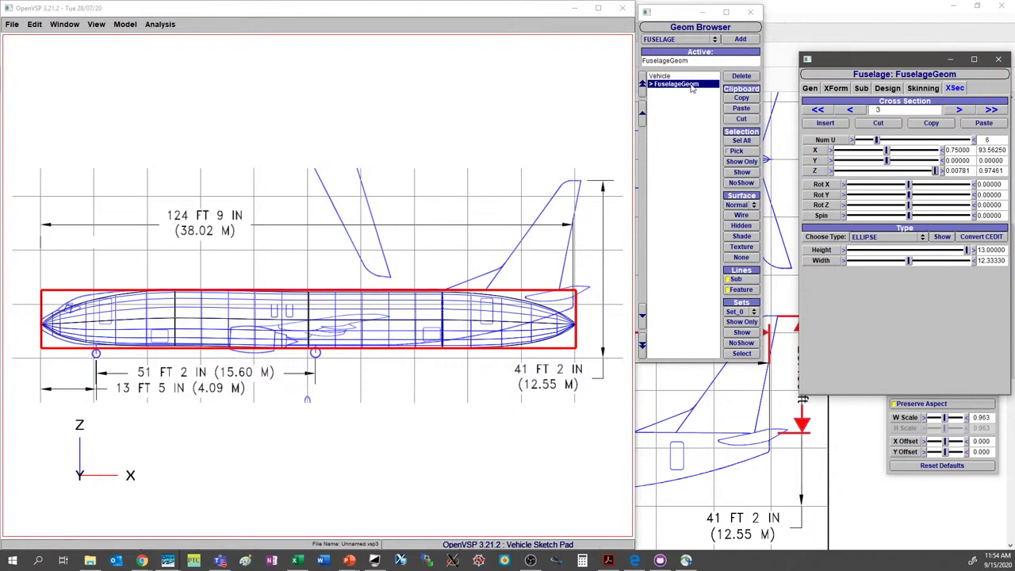
pyautogui.click(683, 39)
pyautogui.click(673, 49)
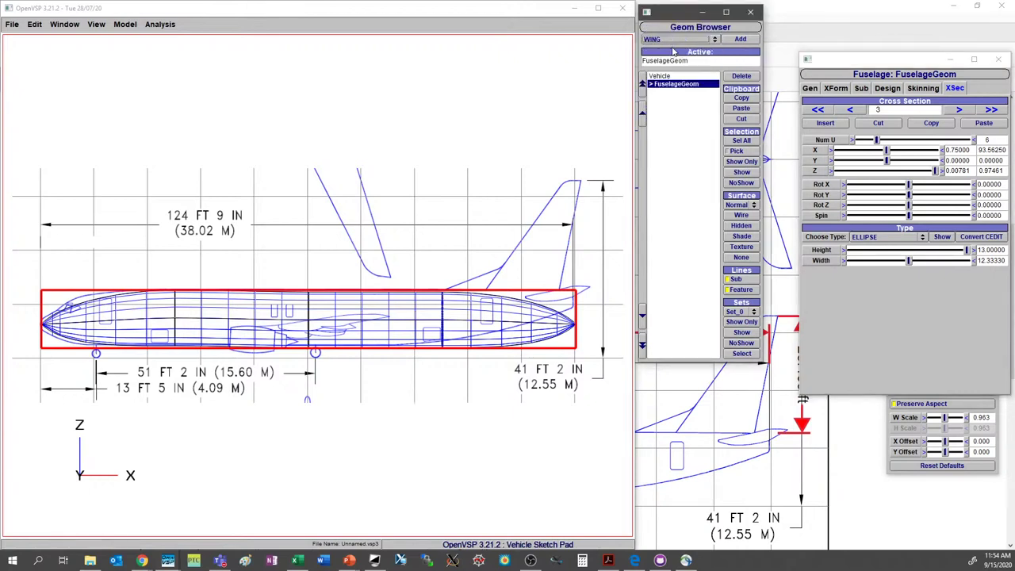
pyautogui.click(740, 39)
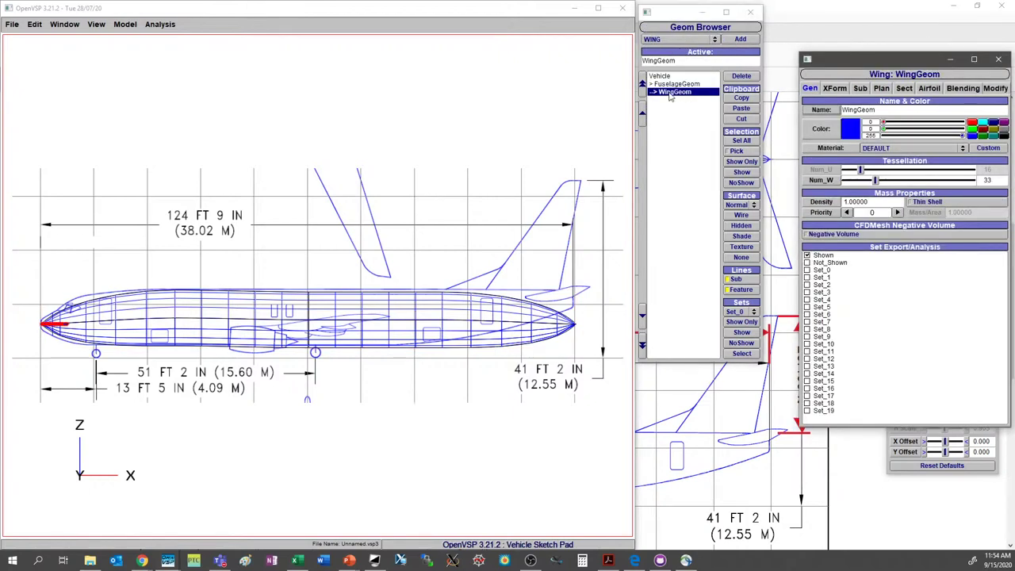
pyautogui.click(834, 90)
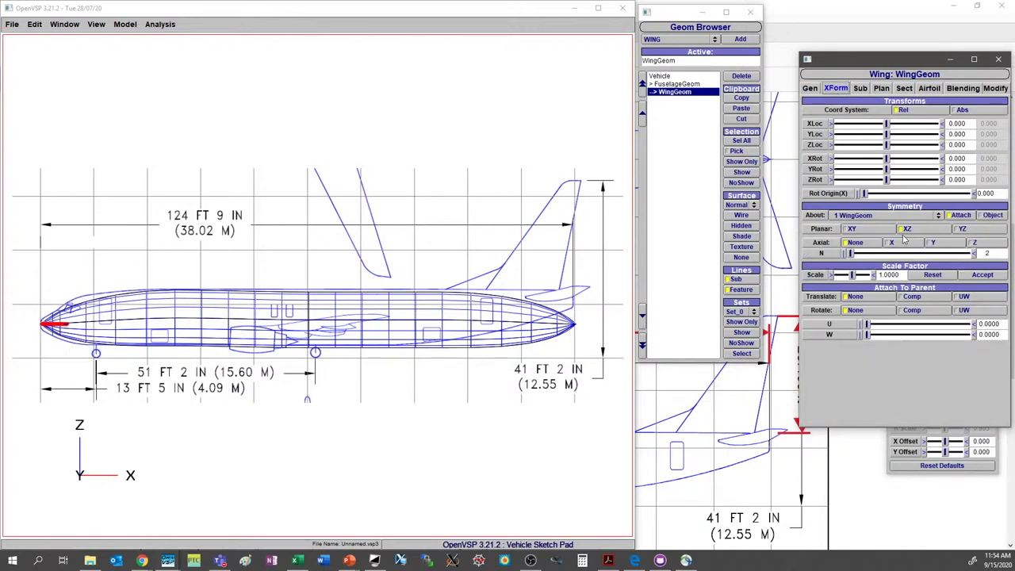
pyautogui.click(914, 296)
# - Return to the top view with top view.png as the background and centre the fuselage over the drawn aircraft
pyautogui.click(230, 353)
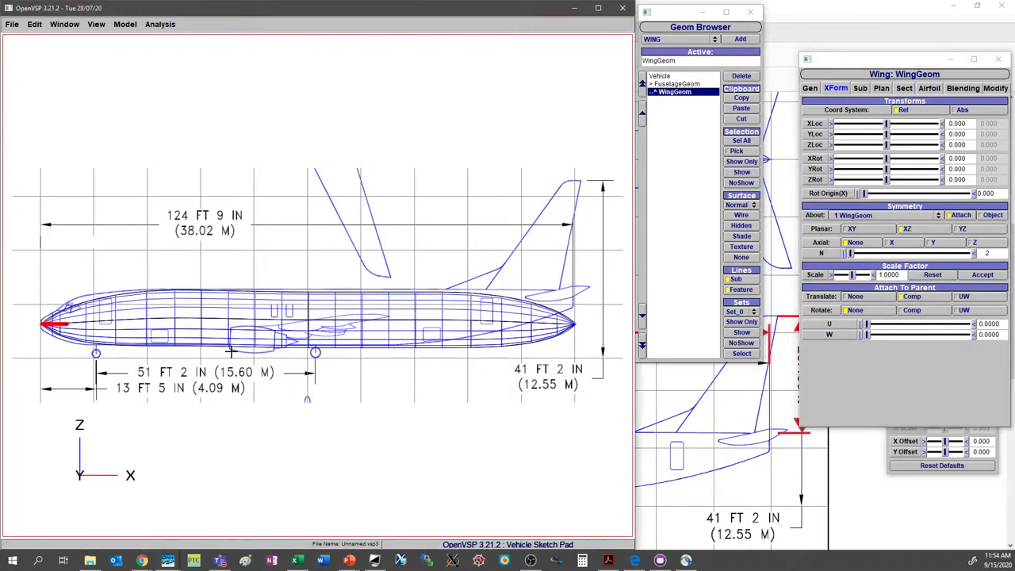
pyautogui.press('F5')
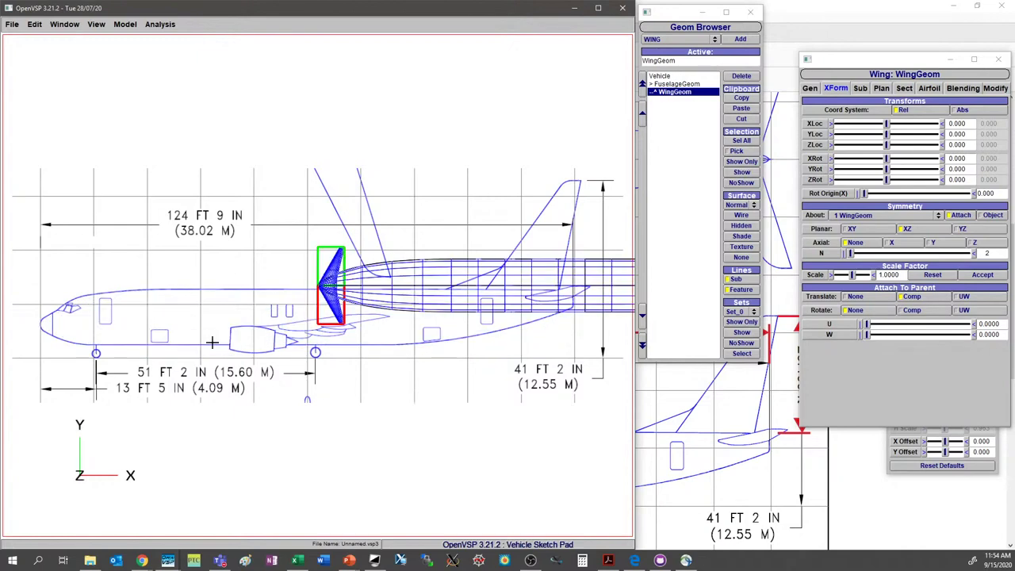
pyautogui.moveTo(337, 309); pyautogui.dragTo(68, 332, button='right')
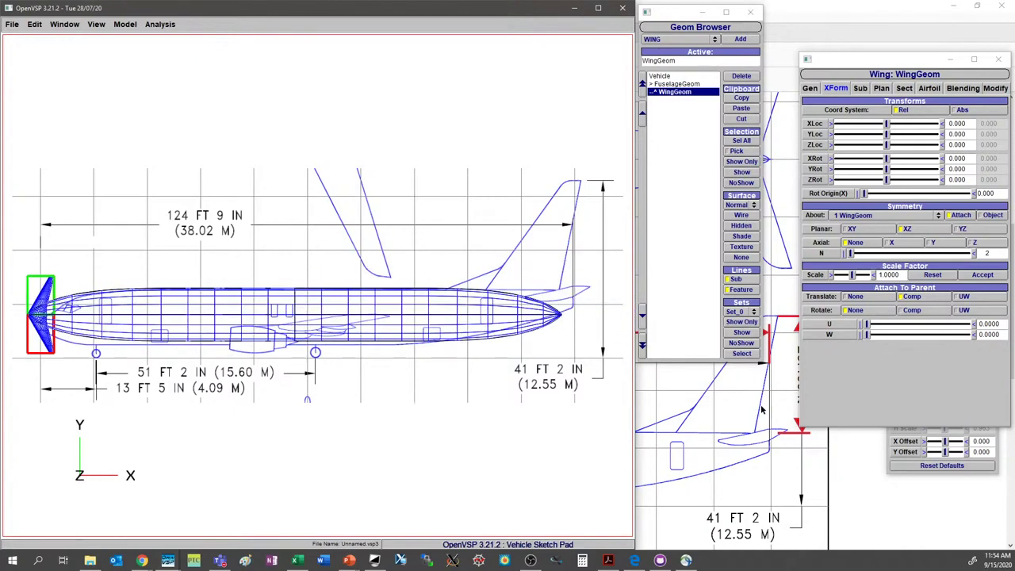
pyautogui.click(982, 441)
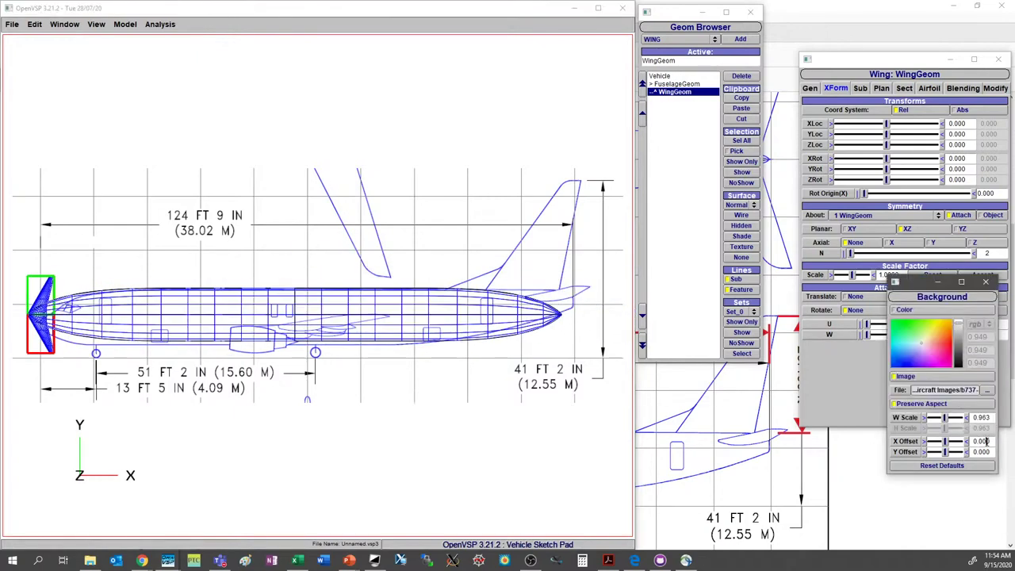
pyautogui.click(988, 390)
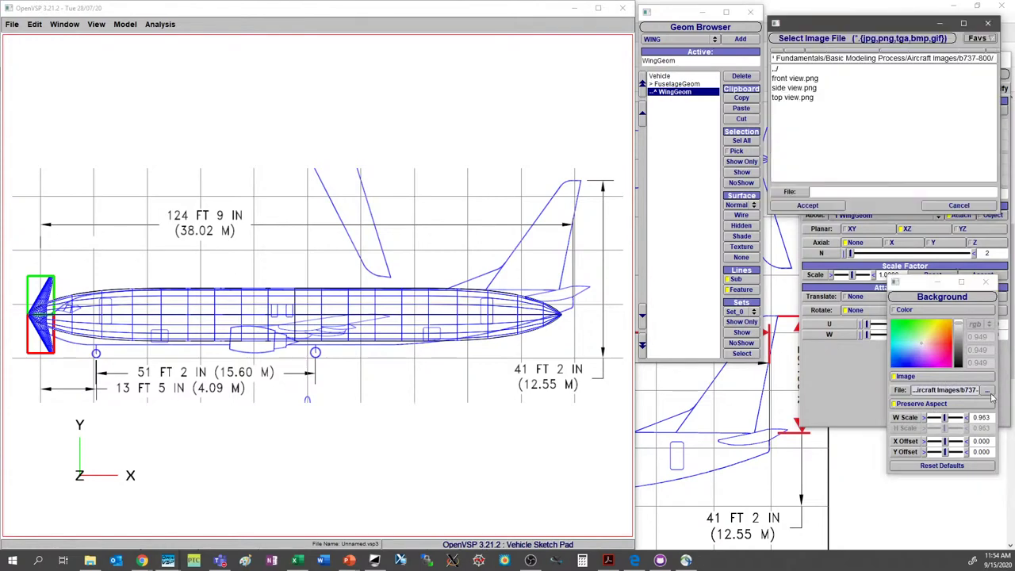
pyautogui.click(792, 98)
pyautogui.click(816, 207)
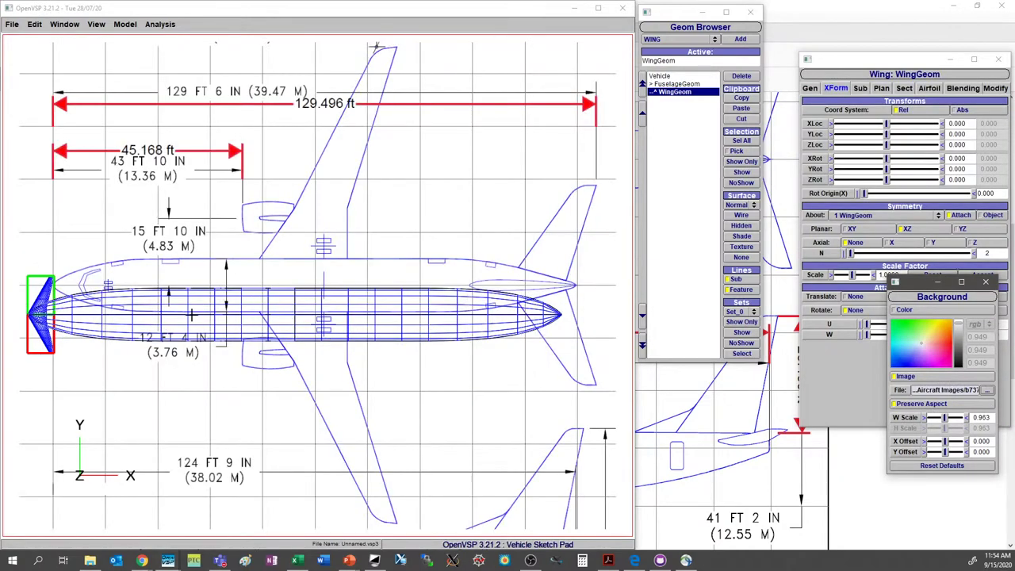
pyautogui.moveTo(192, 315); pyautogui.dragTo(205, 304, button='right')
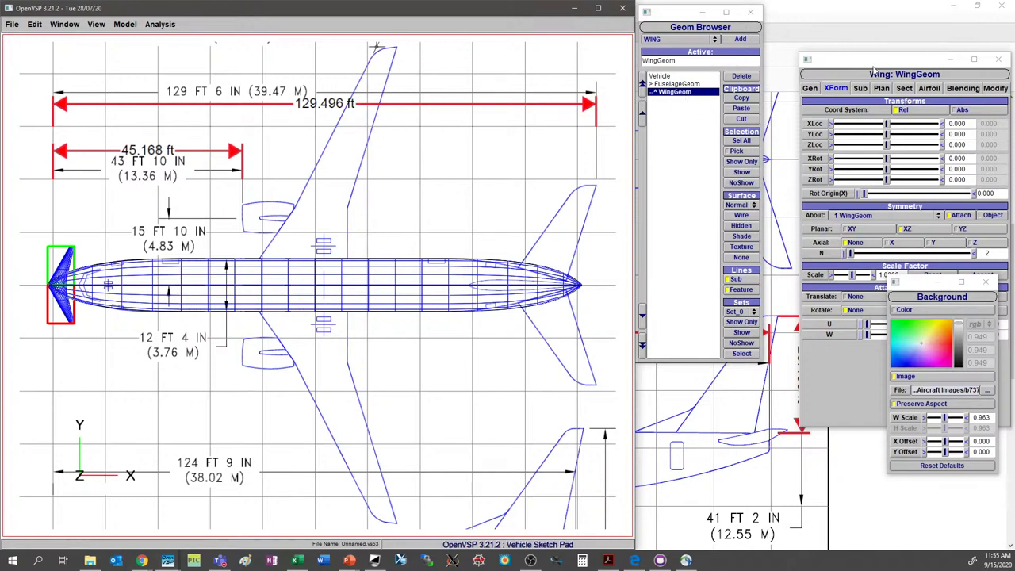
# - Move the wing aft along the fuselage to an X location of about 54.382
pyautogui.click(686, 92)
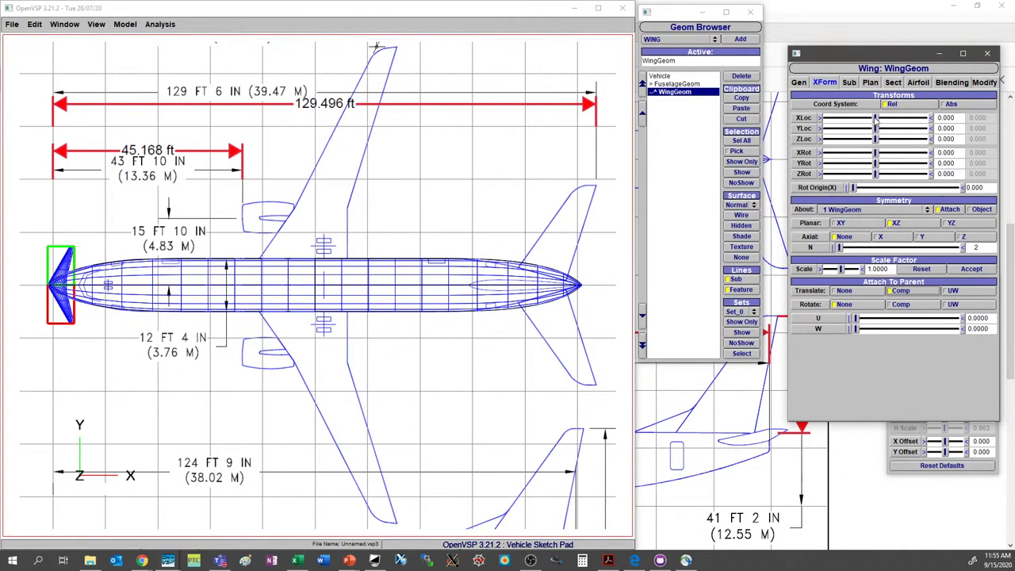
pyautogui.moveTo(876, 118); pyautogui.dragTo(987, 119)
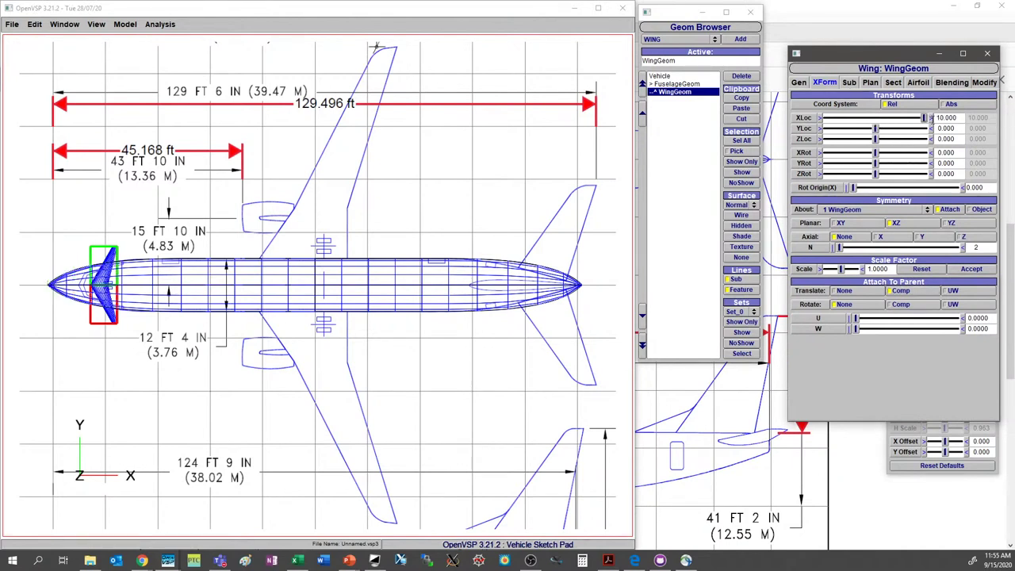
pyautogui.moveTo(924, 118); pyautogui.dragTo(890, 123)
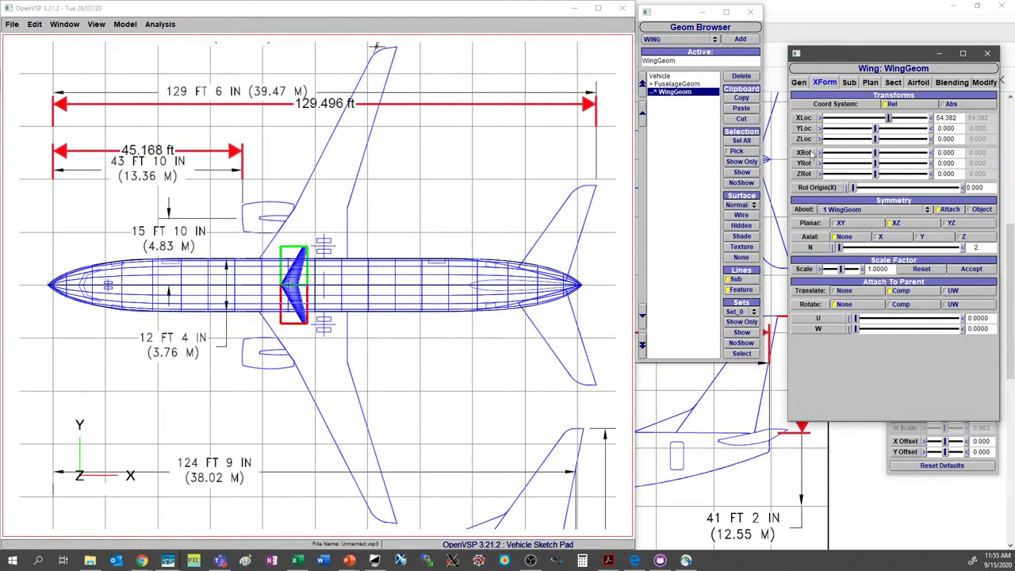
# - Look up the wingspan dimension in the 737-800 three view PDF in Acrobat Reader, then return to OpenVSP
pyautogui.click(608, 560)
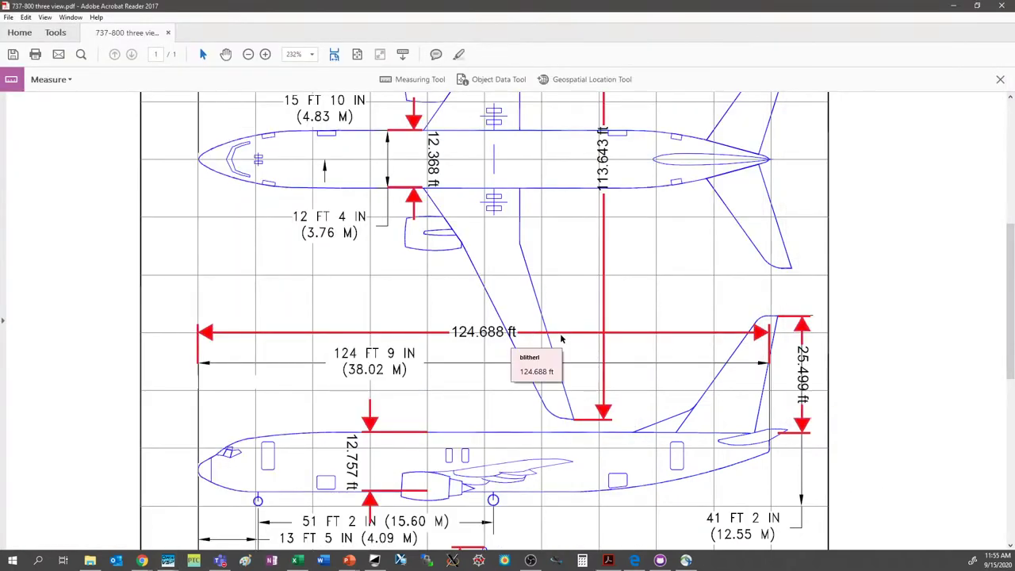
pyautogui.scroll(6, 555, 317)
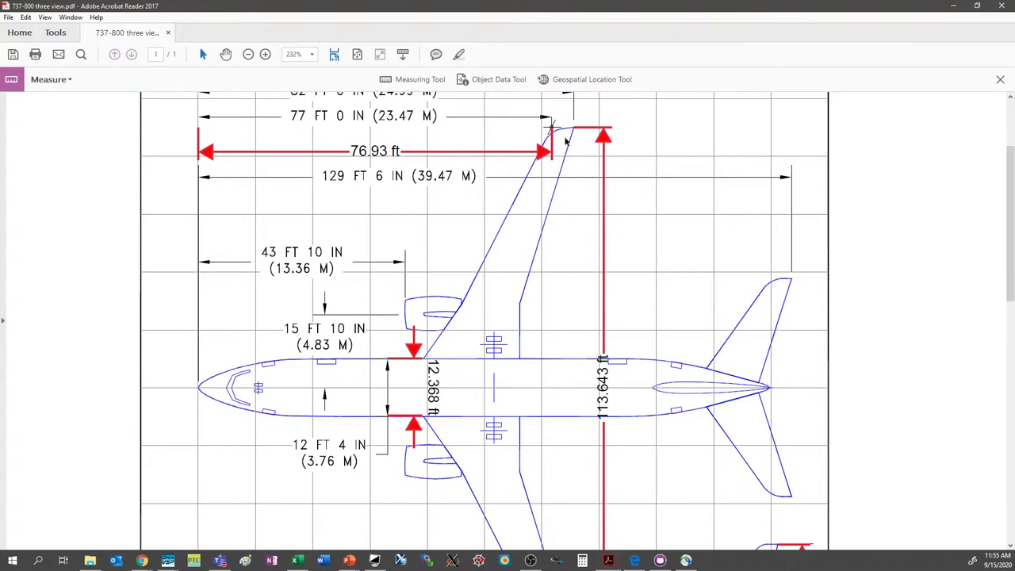
pyautogui.scroll(-4, 565, 167)
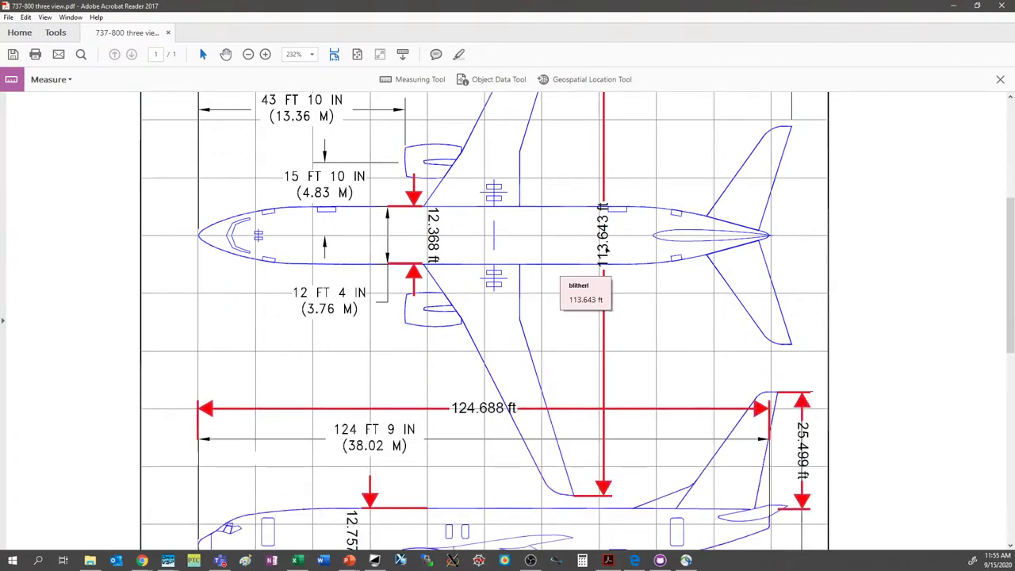
pyautogui.scroll(-10, 533, 305)
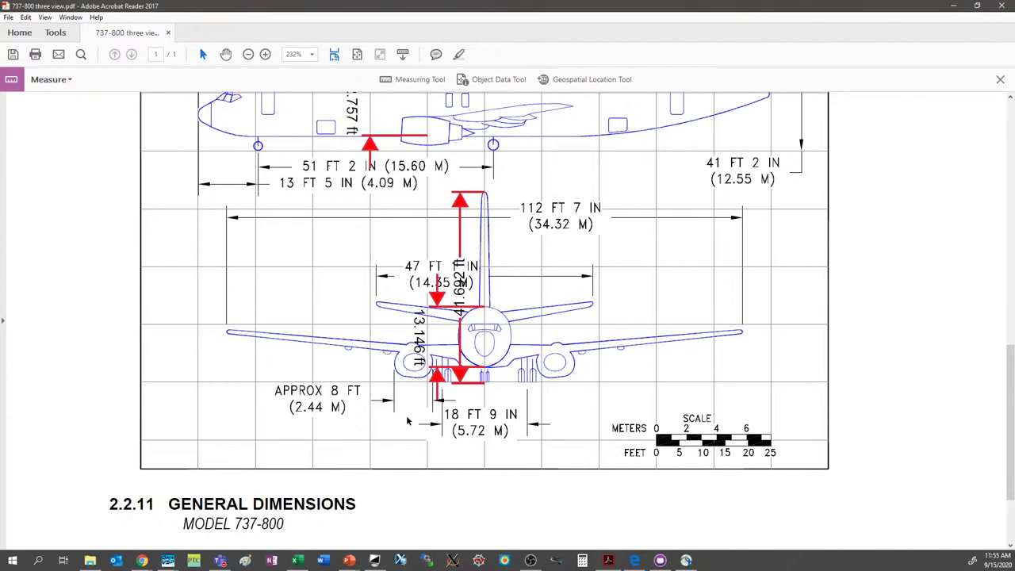
pyautogui.scroll(4, 512, 317)
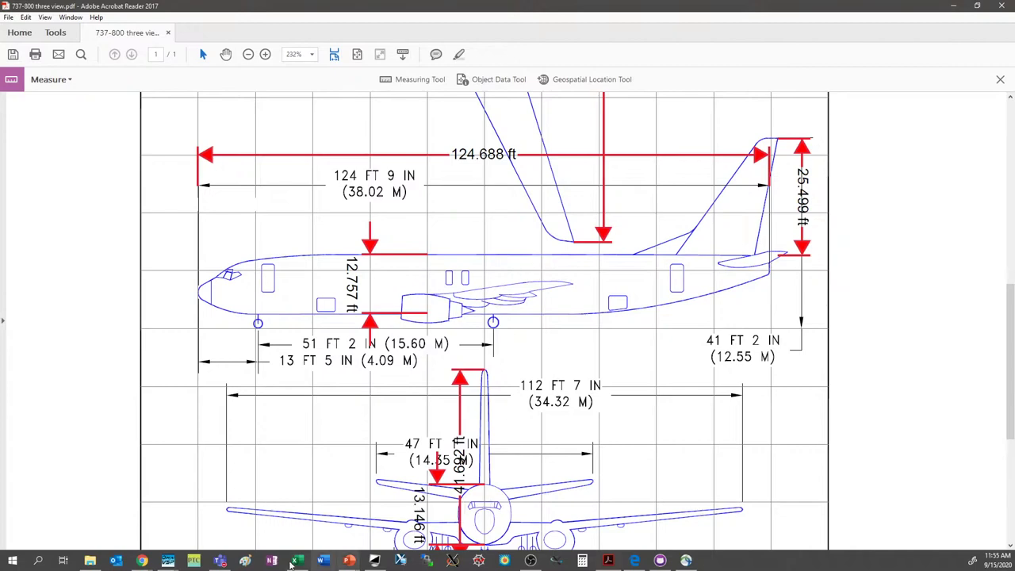
pyautogui.moveTo(175, 561)
pyautogui.click(227, 507)
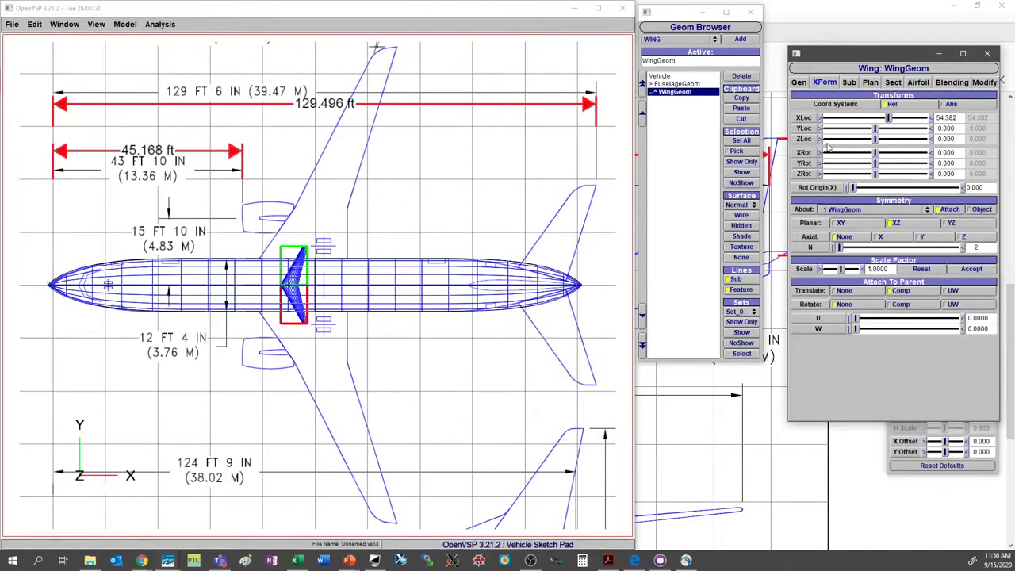
# - Set the wing's total span to 112+7/12 (112.58333), checking the drawing's span dimension in the PDF
pyautogui.click(872, 82)
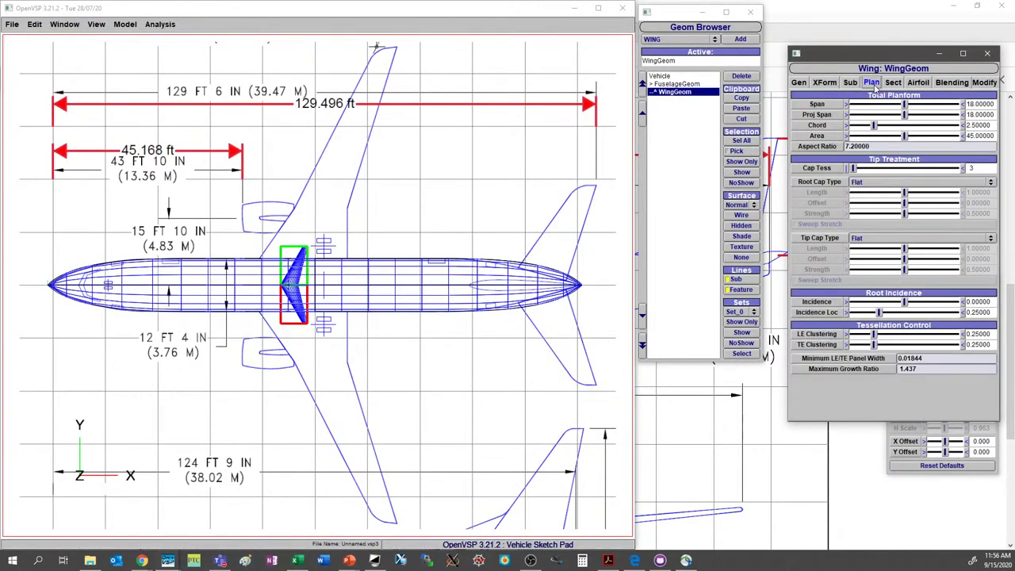
pyautogui.doubleClick(978, 104)
pyautogui.click(825, 480)
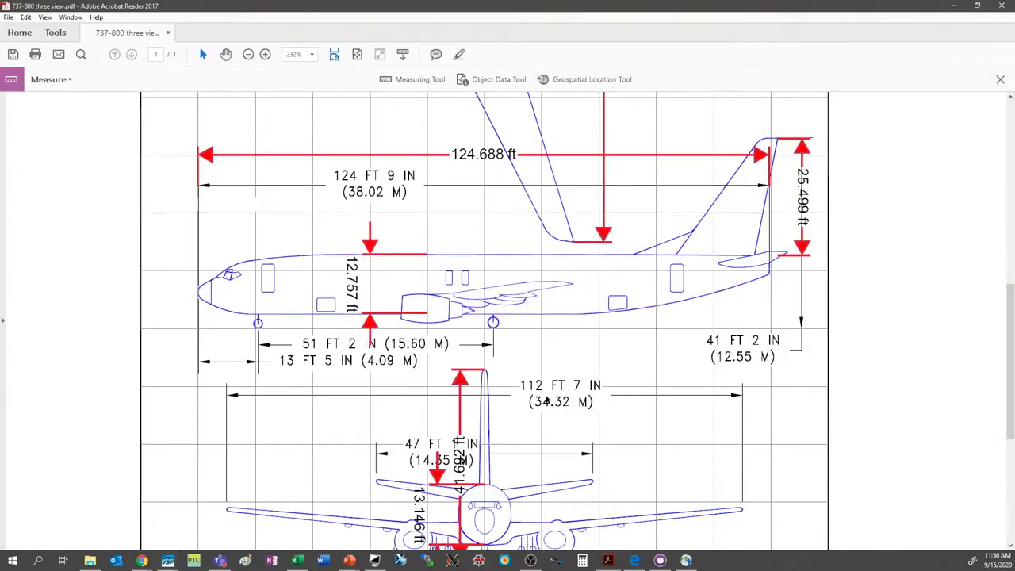
pyautogui.moveTo(194, 560)
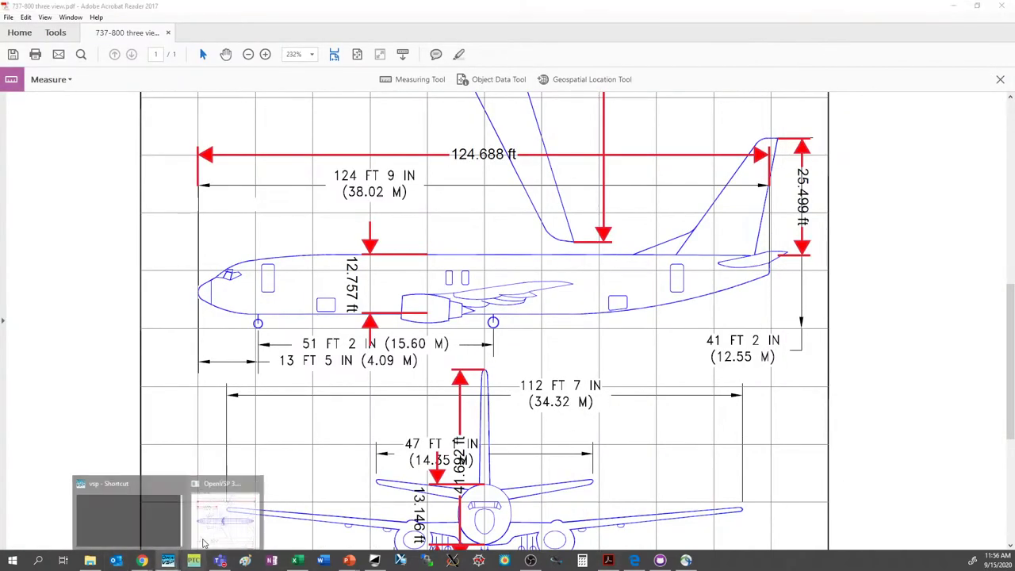
pyautogui.click(204, 543)
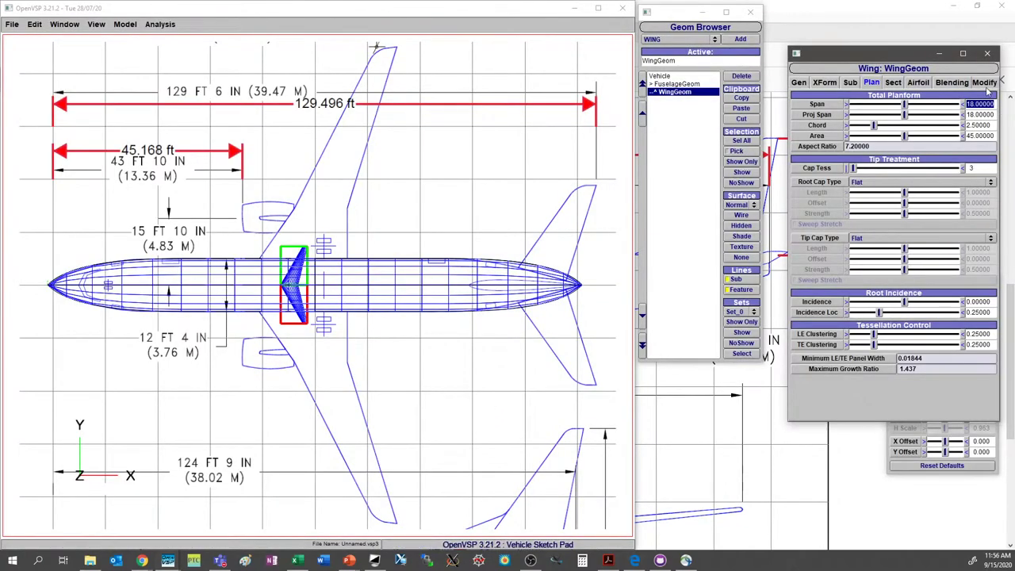
pyautogui.write('1')
pyautogui.write('12')
pyautogui.write('+7/12')
pyautogui.write(')')
pyautogui.hotkey('ctrl', 'a')
pyautogui.write('1')
pyautogui.press('Return')
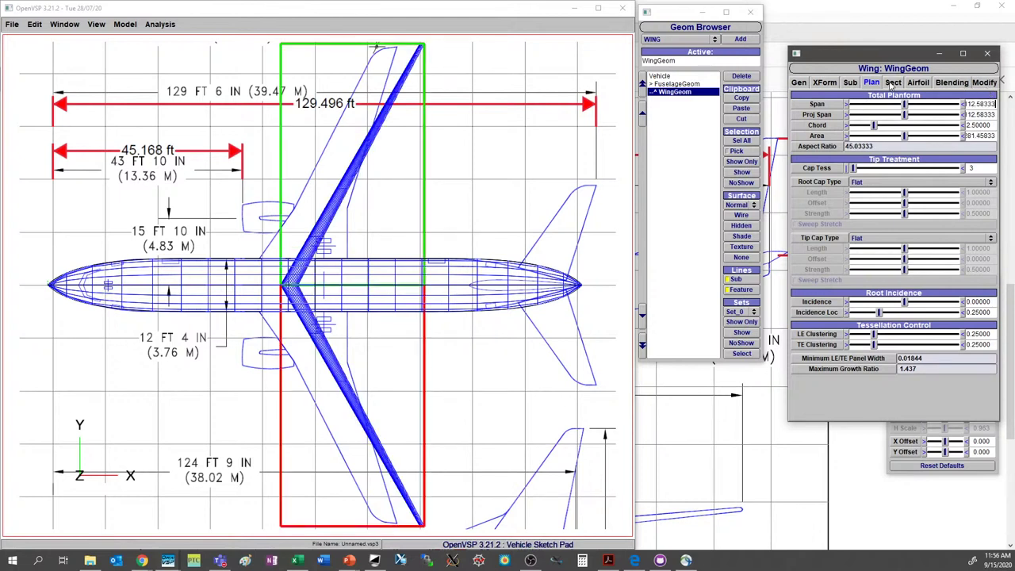
# - Split the wing into two sections and set the inner span to about 18.146 and the outer span to about 37.521
pyautogui.click(893, 83)
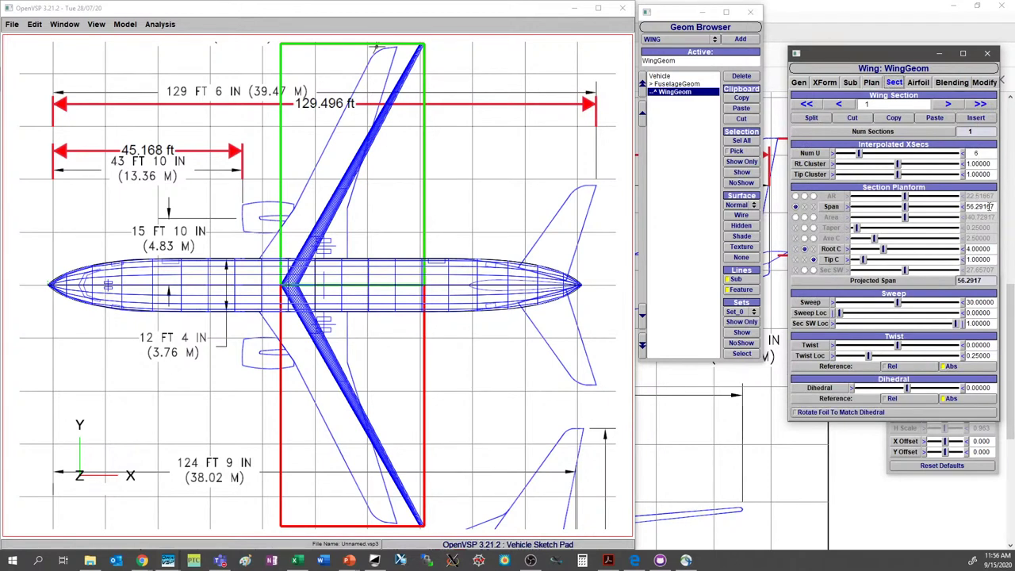
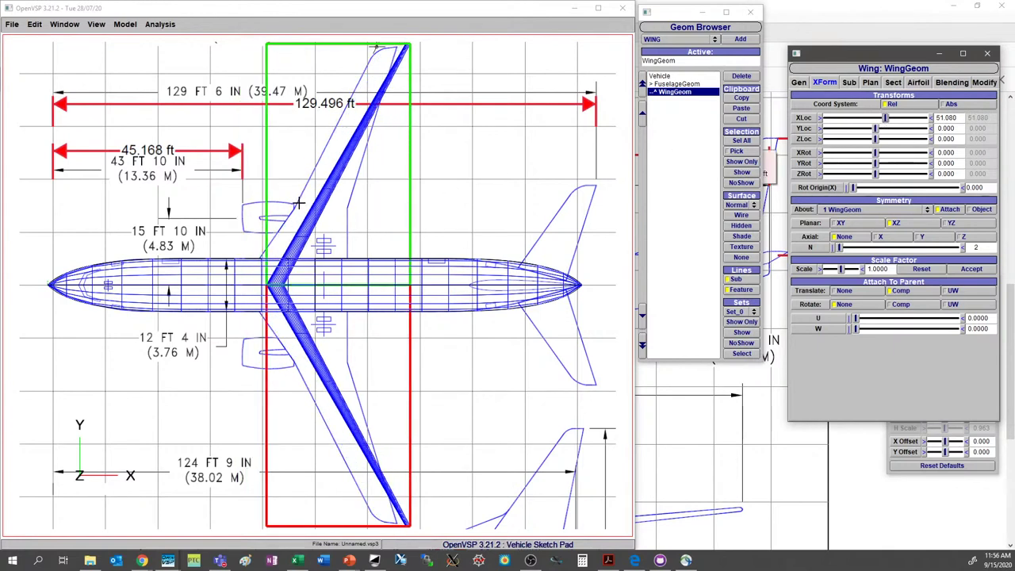
pyautogui.click(892, 83)
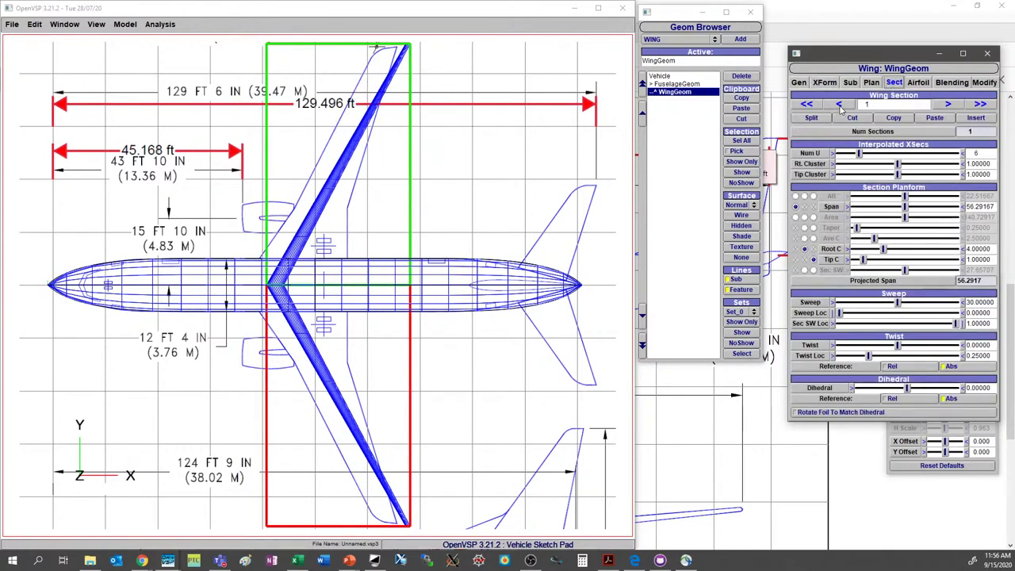
pyautogui.click(824, 119)
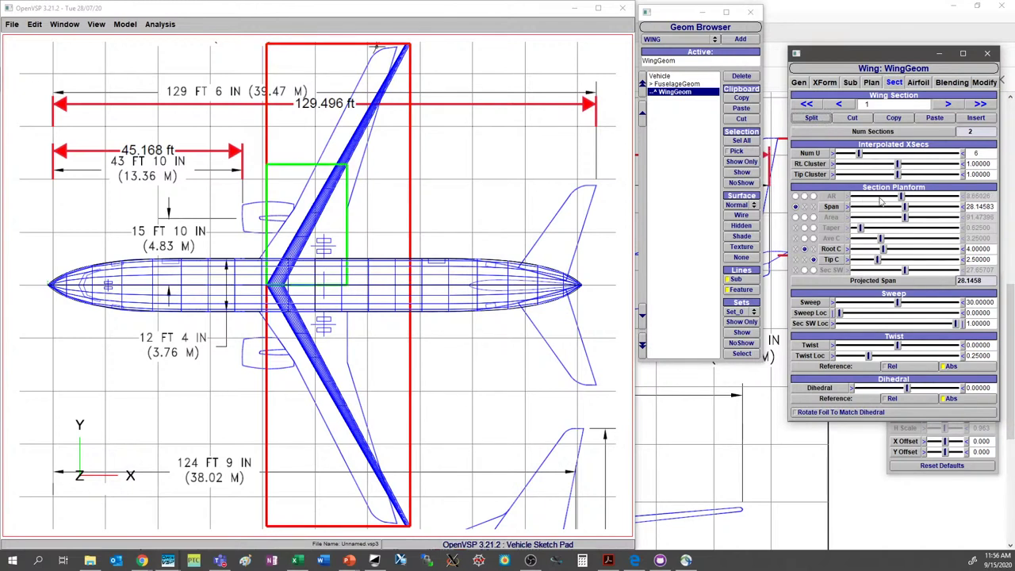
pyautogui.moveTo(905, 208); pyautogui.dragTo(855, 207)
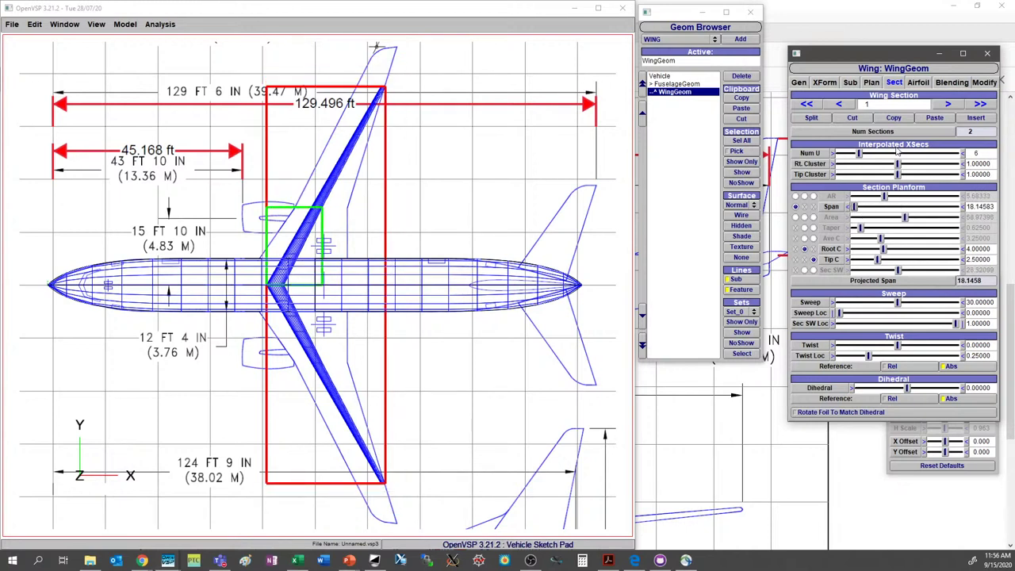
pyautogui.click(947, 106)
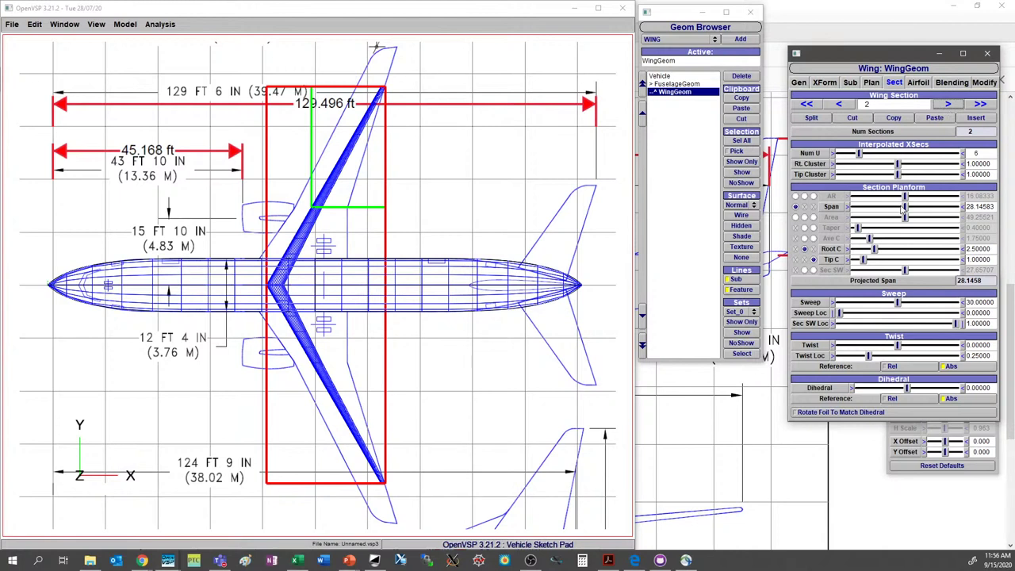
pyautogui.moveTo(905, 208)
pyautogui.mouseDown()
pyautogui.moveTo(940, 207)
pyautogui.moveTo(955, 193)
pyautogui.mouseUp()
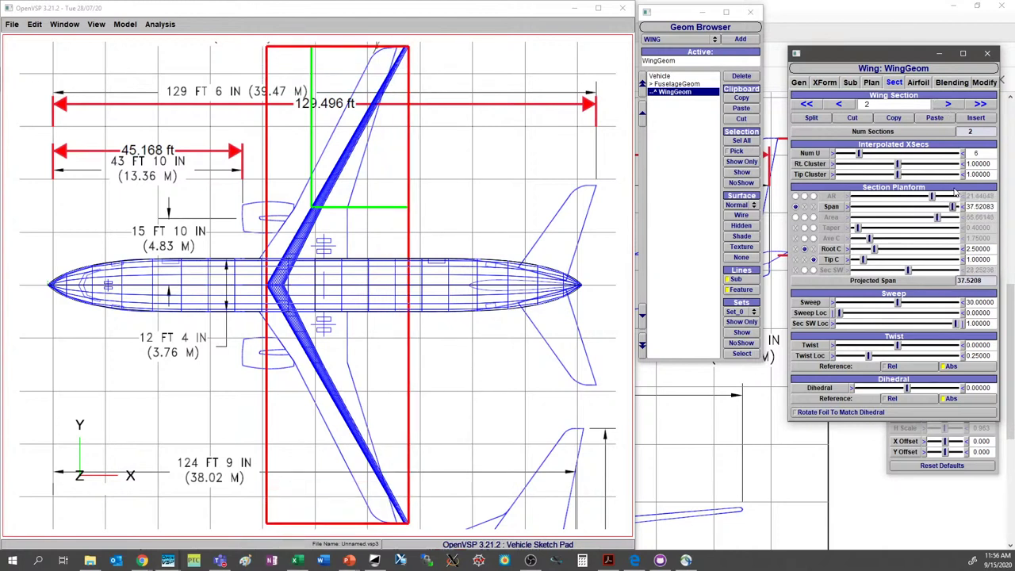
# - Move the wing forward so its apex meets the 45.168 ft mark and set section 1's sweep to about 34.545 degrees
pyautogui.click(827, 83)
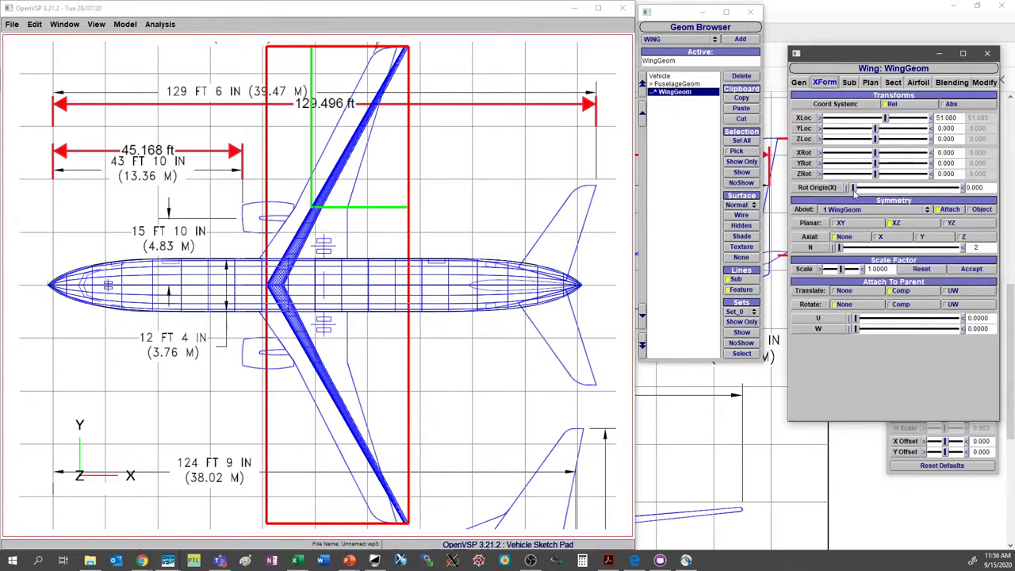
pyautogui.moveTo(886, 117); pyautogui.dragTo(880, 117)
pyautogui.click(894, 83)
pyautogui.click(848, 106)
pyautogui.moveTo(899, 302); pyautogui.dragTo(927, 288)
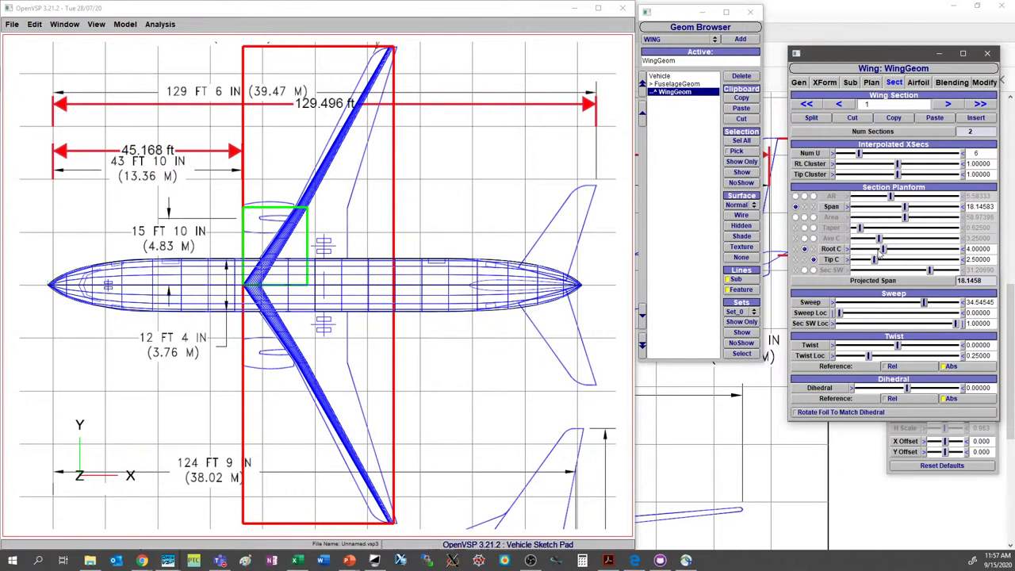
# - Set the root chord of wing section 1 to 25 and its tip chord to 12.5
pyautogui.moveTo(883, 249); pyautogui.dragTo(938, 256)
pyautogui.tripleClick(984, 248)
pyautogui.write('25')
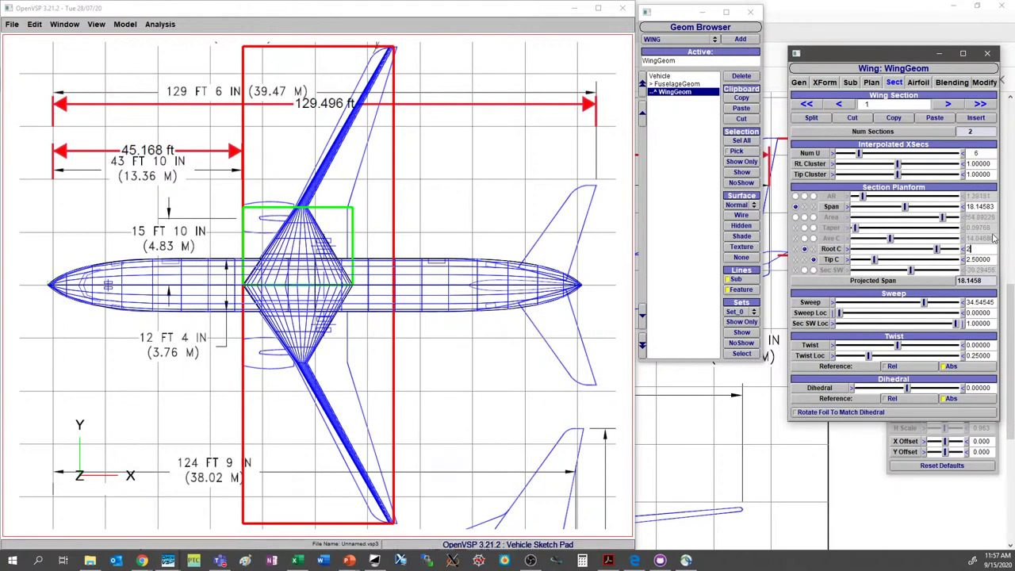
pyautogui.press('Return')
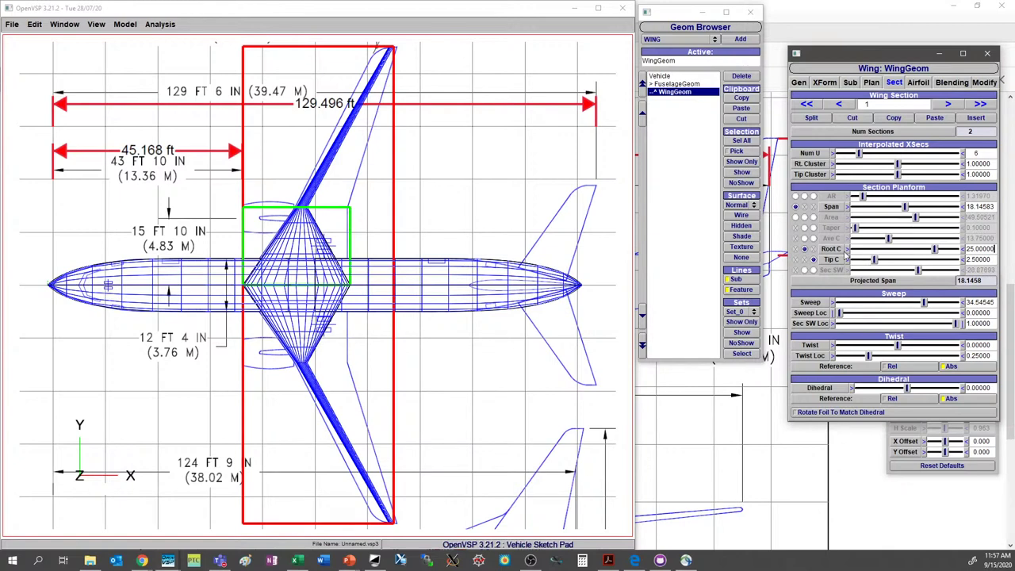
pyautogui.moveTo(875, 259); pyautogui.dragTo(958, 259)
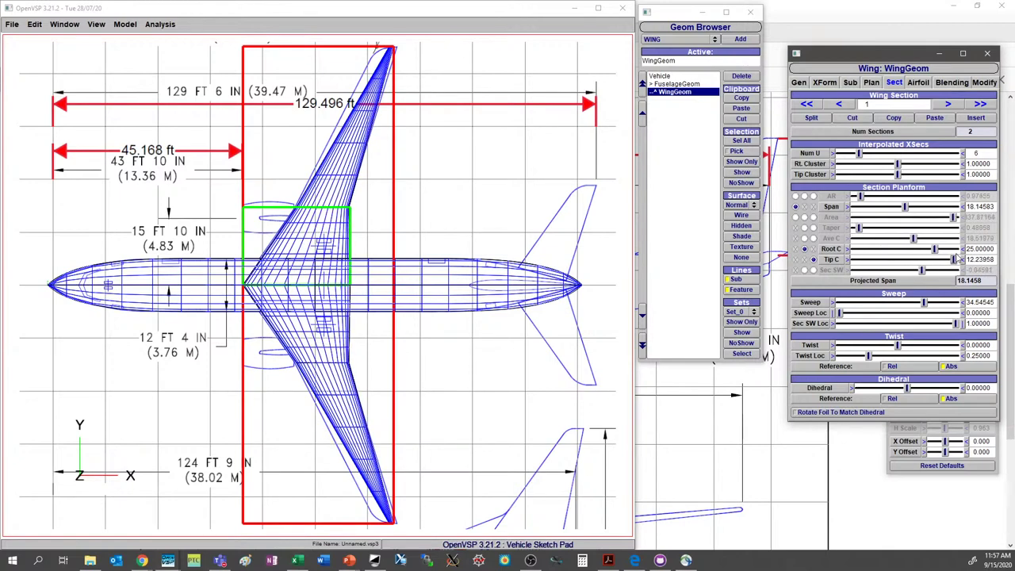
pyautogui.tripleClick(980, 259)
pyautogui.write('12.5')
pyautogui.press('Return')
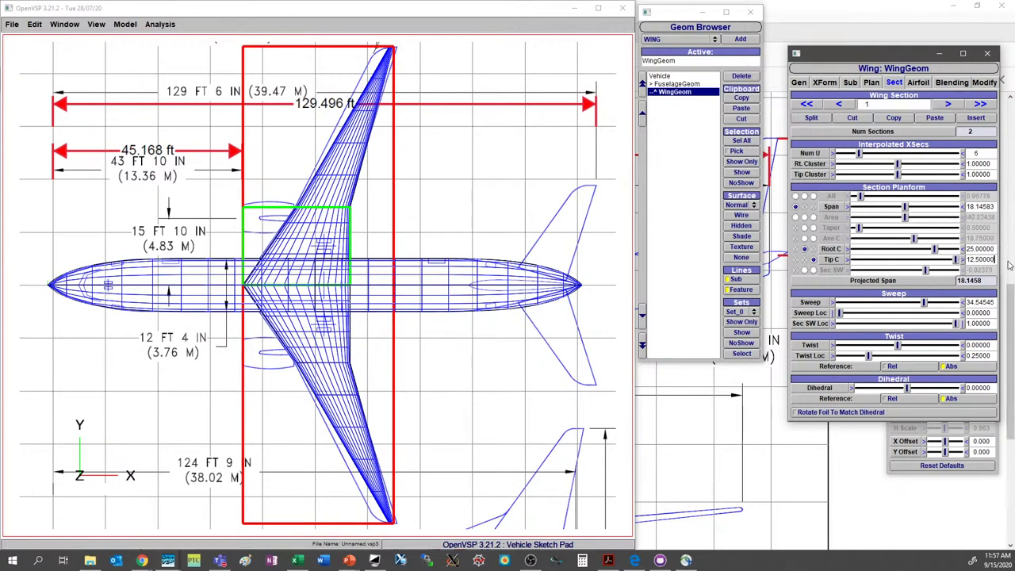
# - Set wing section 2's sweep to about 26.636 degrees and its tip chord to about 4.583 to match the drawn outline
pyautogui.click(948, 105)
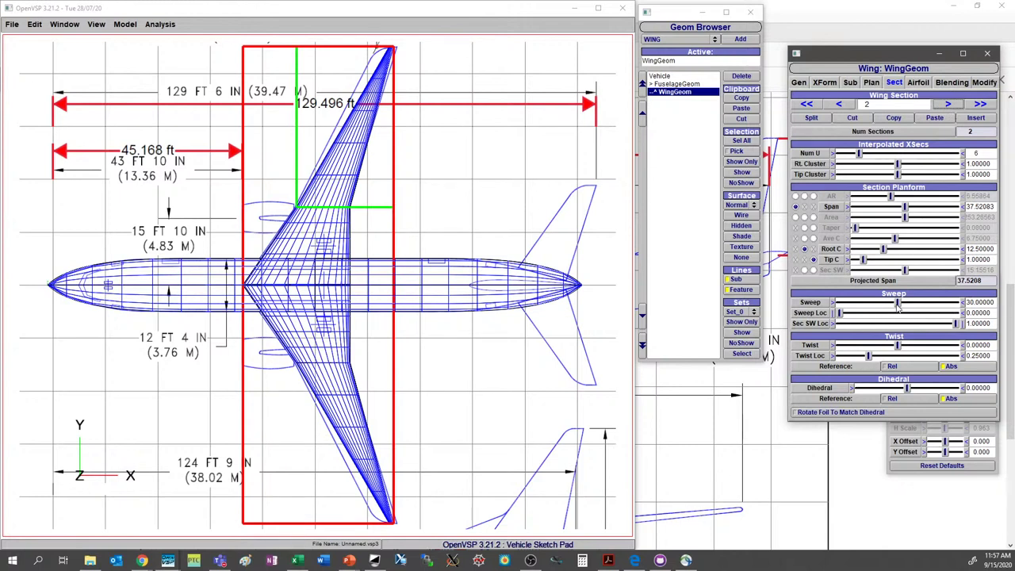
pyautogui.moveTo(898, 308); pyautogui.dragTo(877, 310)
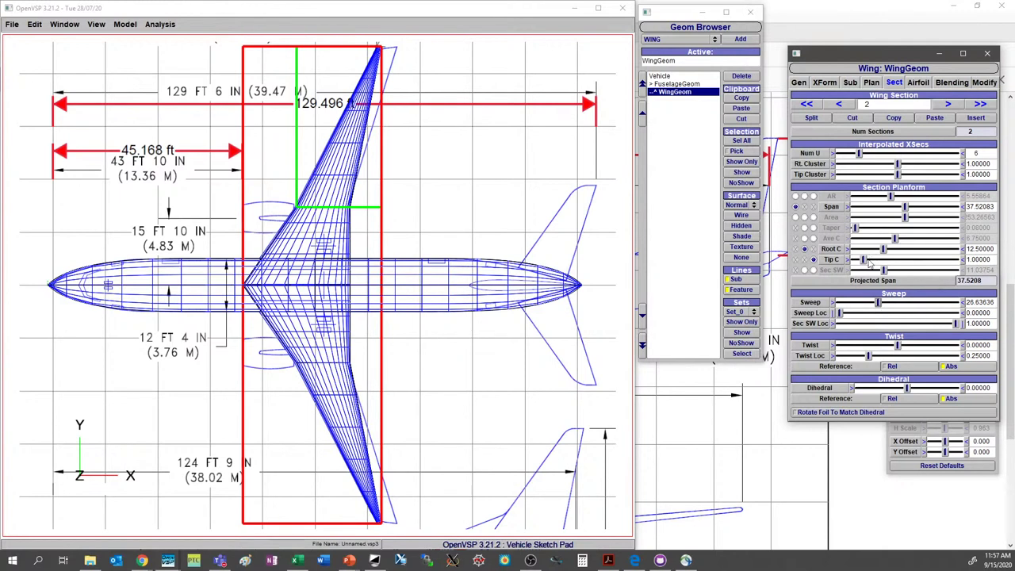
pyautogui.moveTo(867, 264); pyautogui.dragTo(901, 264)
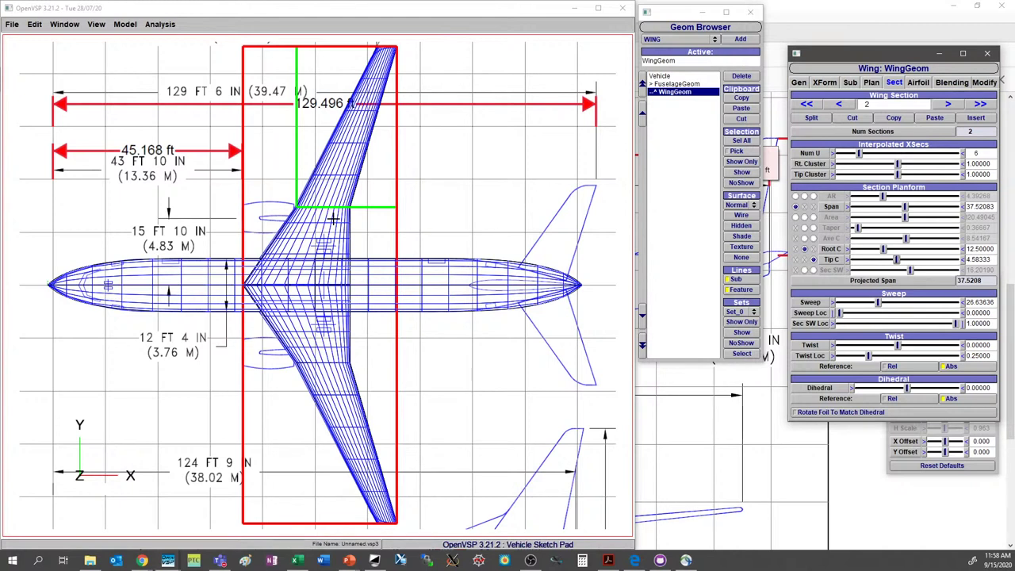
# - Switch to the front view with front view.png as the background and align the model with the drawn fuselage
pyautogui.click(363, 311)
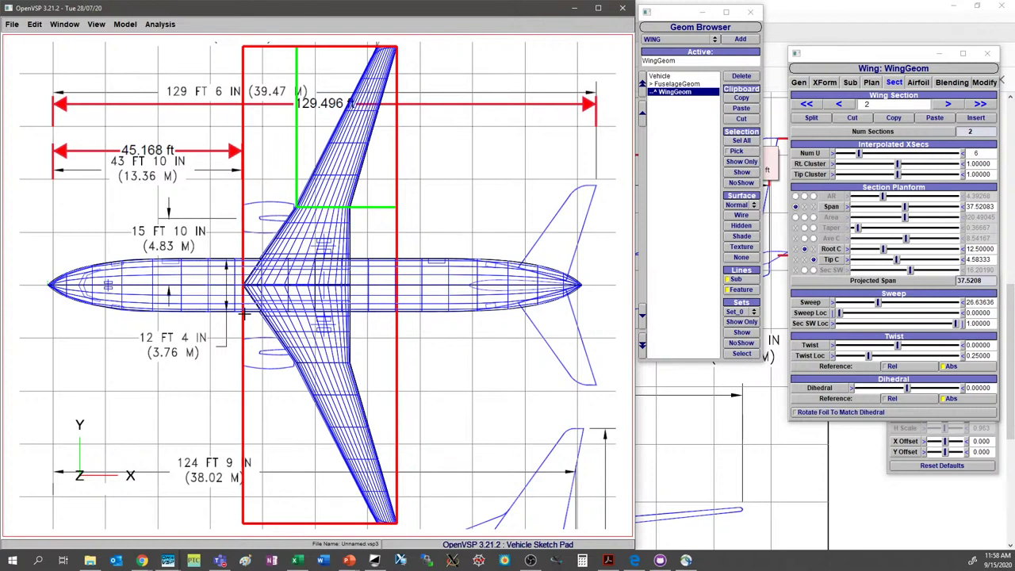
pyautogui.press('F6')
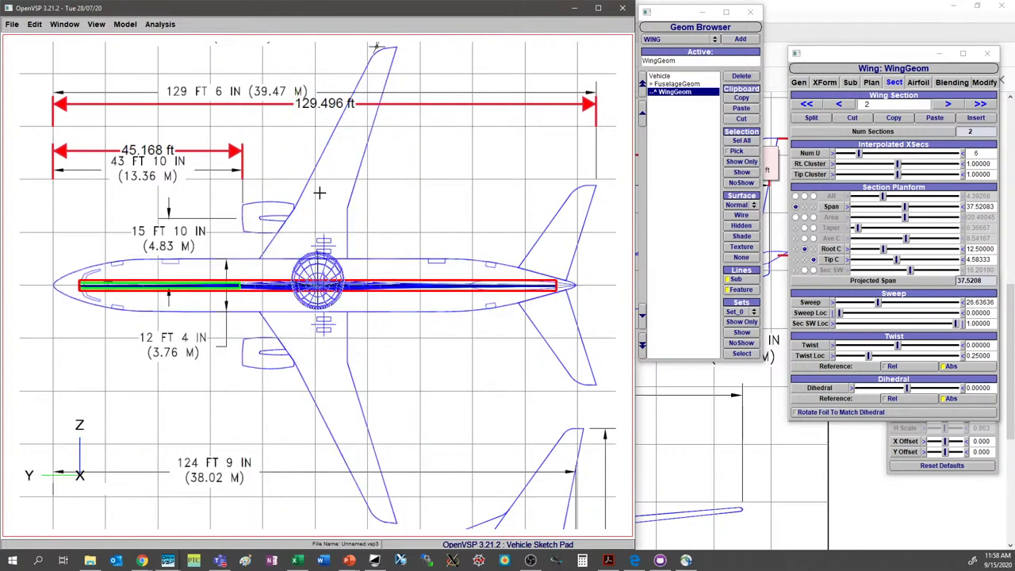
pyautogui.click(990, 431)
pyautogui.click(987, 392)
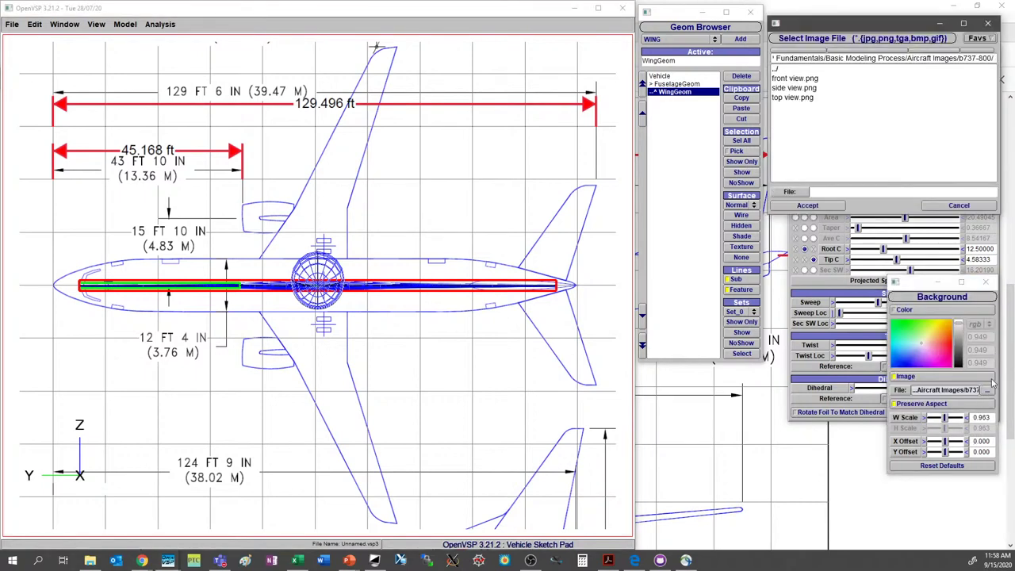
pyautogui.click(796, 79)
pyautogui.click(831, 205)
pyautogui.moveTo(381, 295); pyautogui.dragTo(337, 305, button='right')
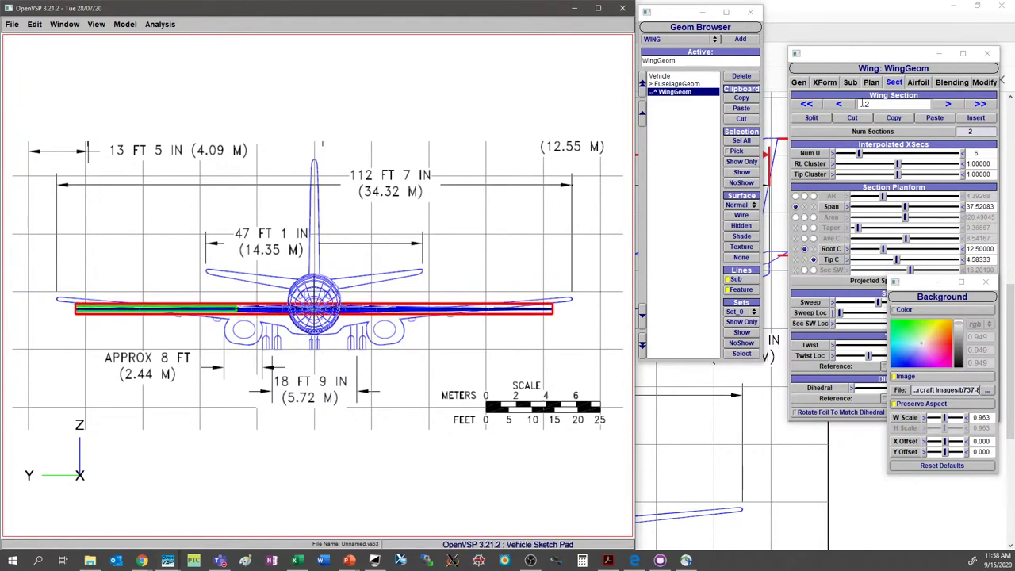
# - Lower the wing to a Z location of about -2.283 against the front-view drawing
pyautogui.click(850, 105)
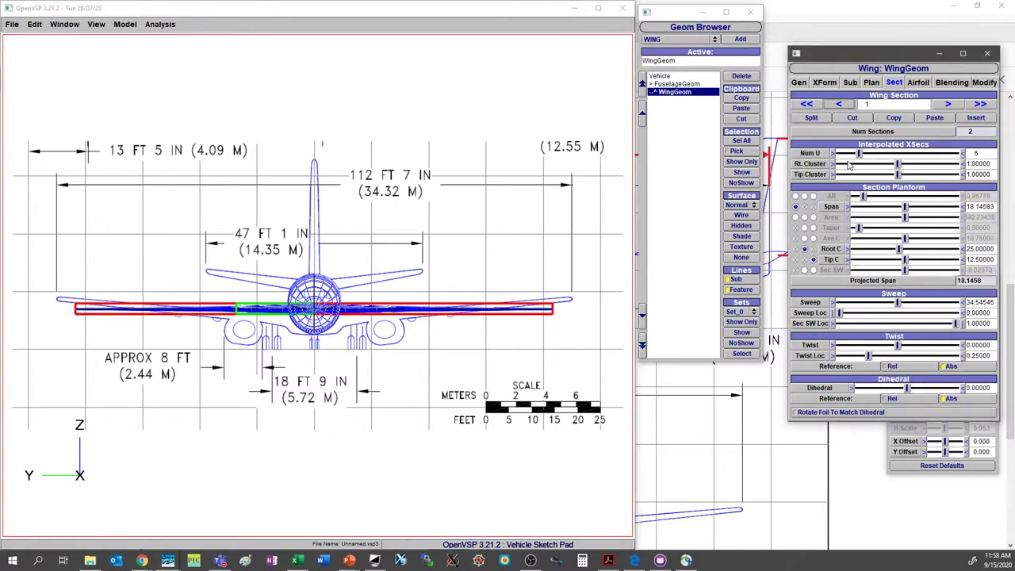
pyautogui.click(824, 82)
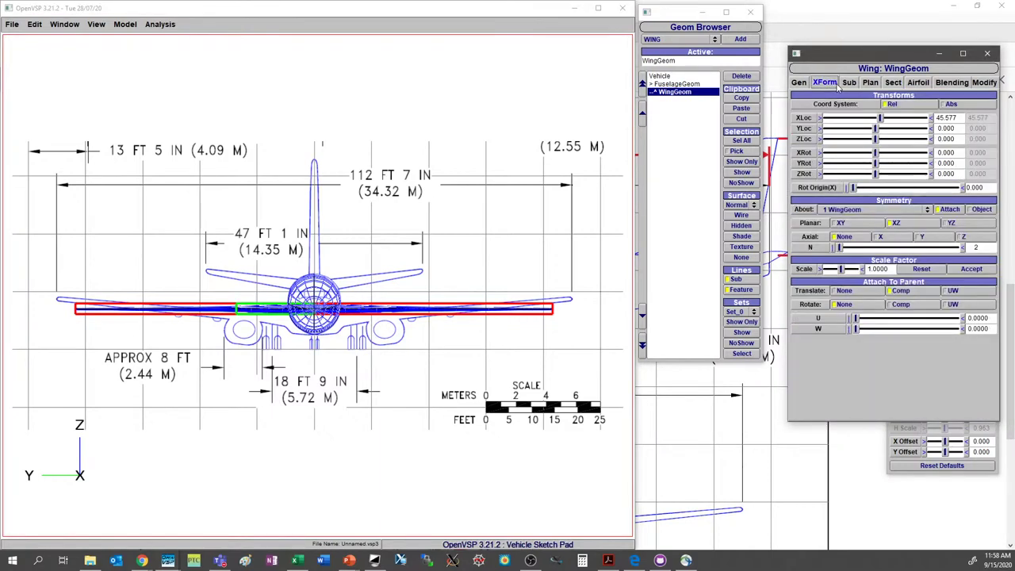
pyautogui.moveTo(877, 139); pyautogui.dragTo(867, 147)
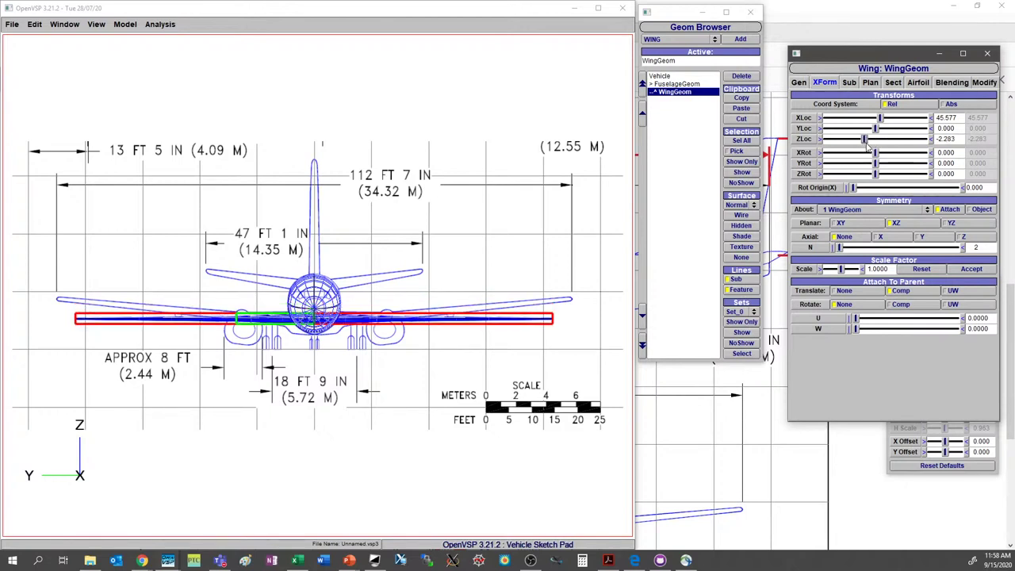
# - Set wing section 2's dihedral to about 5.978 degrees so the outer wing follows the slope drawn in the front view
pyautogui.click(893, 82)
pyautogui.click(947, 104)
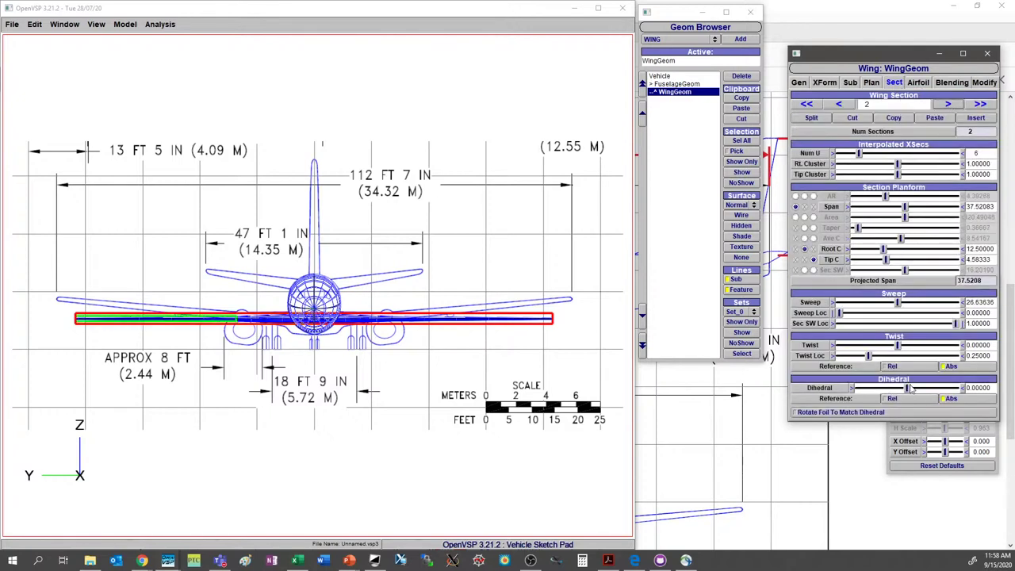
pyautogui.moveTo(910, 388); pyautogui.dragTo(940, 379)
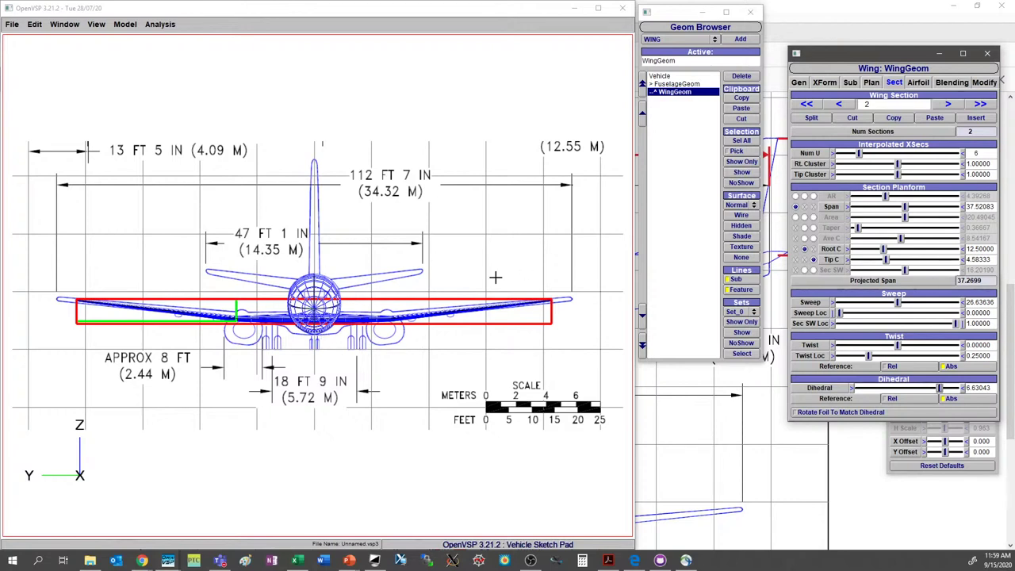
pyautogui.scroll(1, 310, 342)
pyautogui.moveTo(308, 343); pyautogui.dragTo(309, 349)
pyautogui.scroll(2, 310, 346)
pyautogui.scroll(-3, 310, 345)
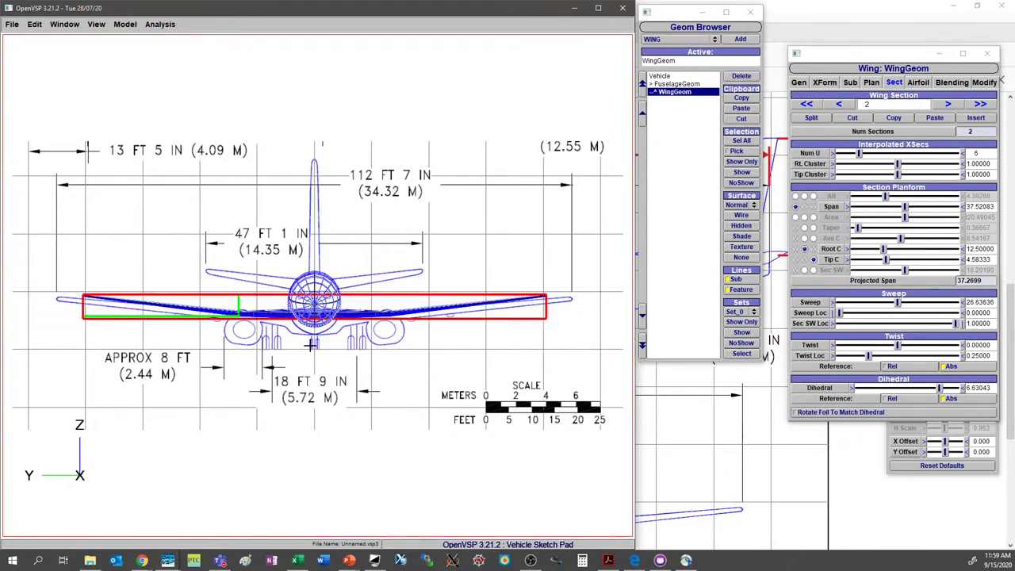
pyautogui.scroll(1, 311, 345)
pyautogui.scroll(-1, 310, 344)
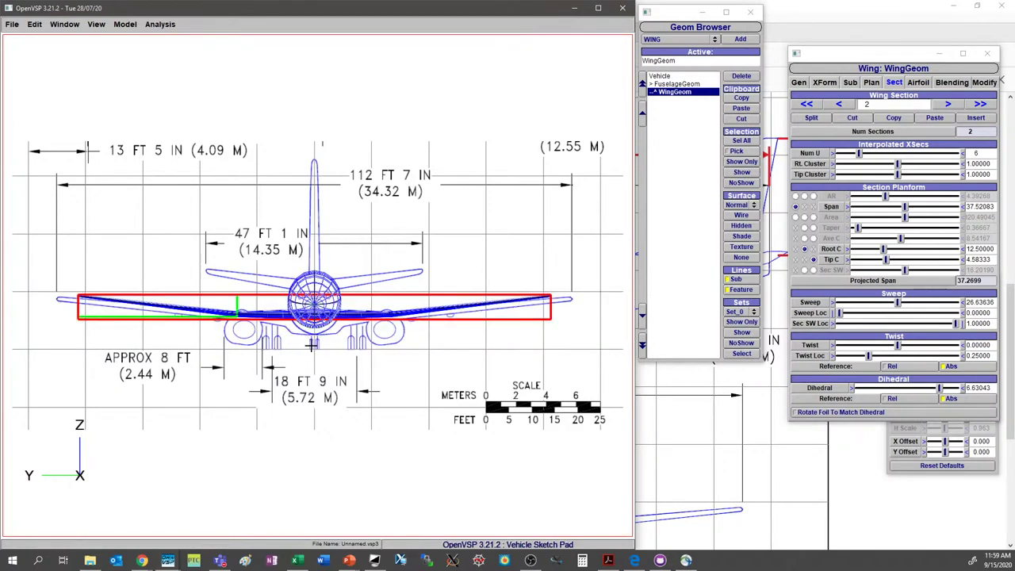
pyautogui.scroll(1, 313, 344)
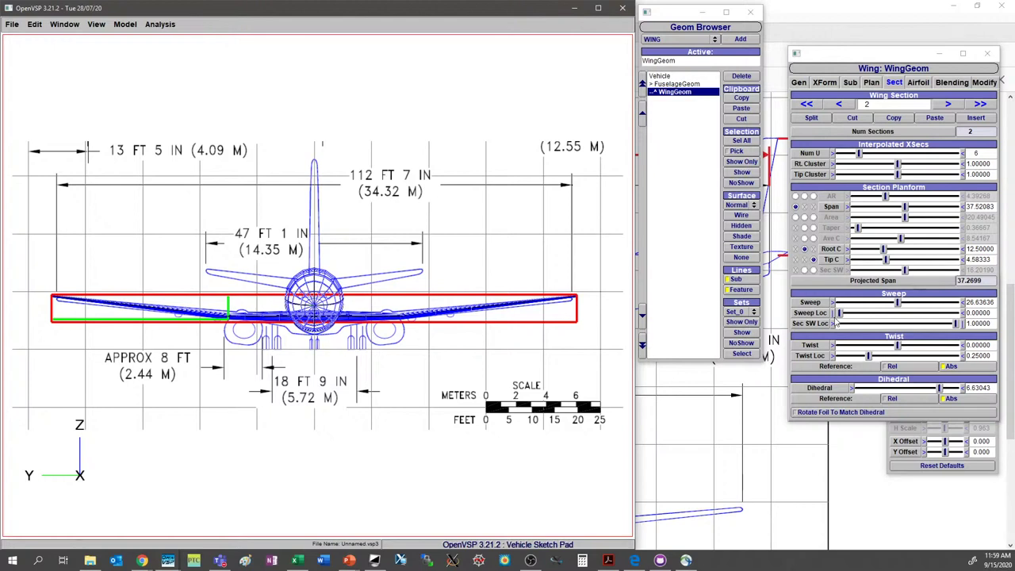
pyautogui.click(924, 388)
pyautogui.moveTo(938, 388); pyautogui.dragTo(936, 388)
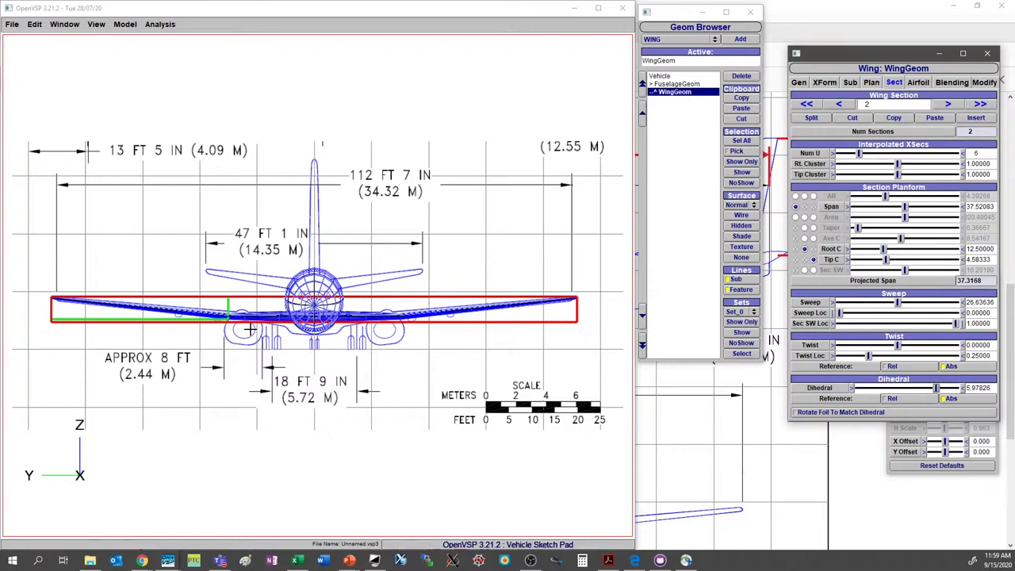
# - Check the wing's airfoil sections and change the type of airfoil section 0 at the root to AF_FILE
pyautogui.click(920, 84)
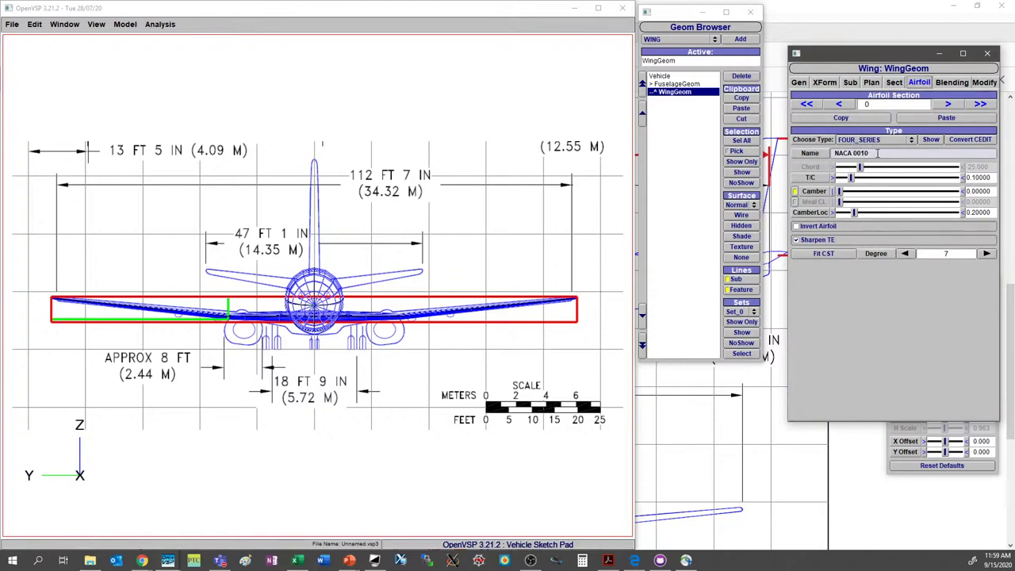
pyautogui.click(948, 104)
pyautogui.click(947, 104)
pyautogui.click(829, 104)
pyautogui.click(828, 104)
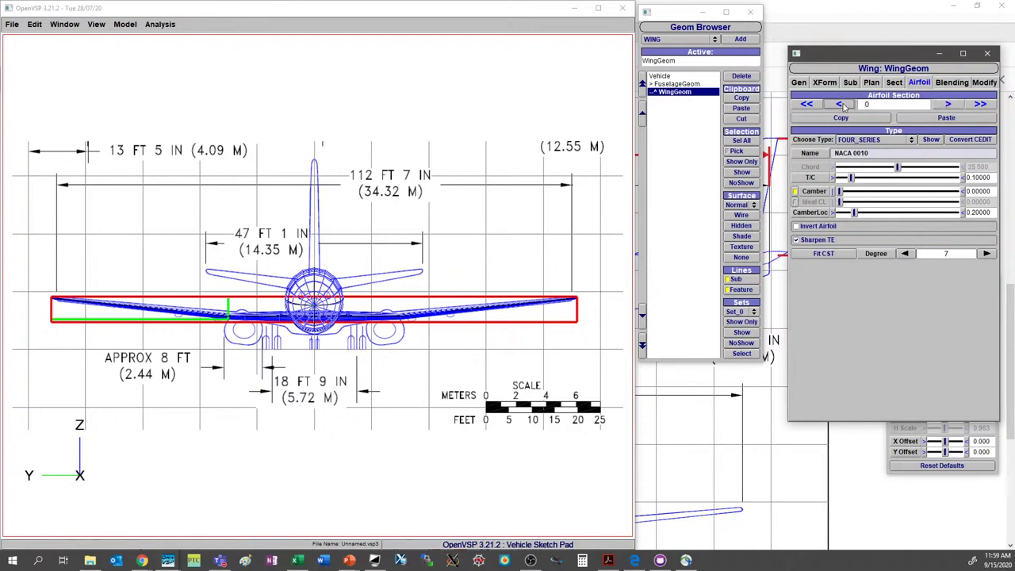
pyautogui.click(871, 140)
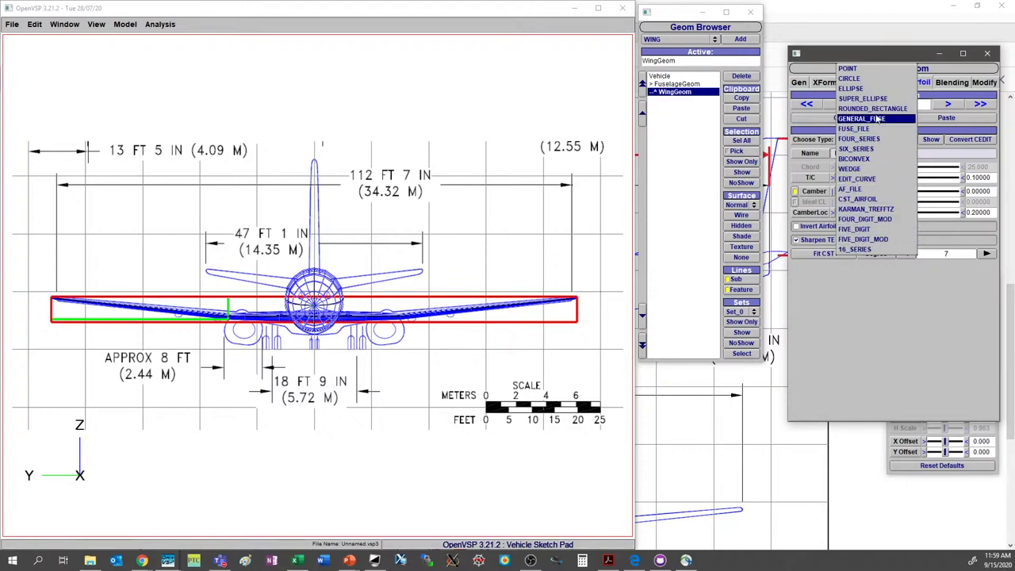
pyautogui.click(871, 190)
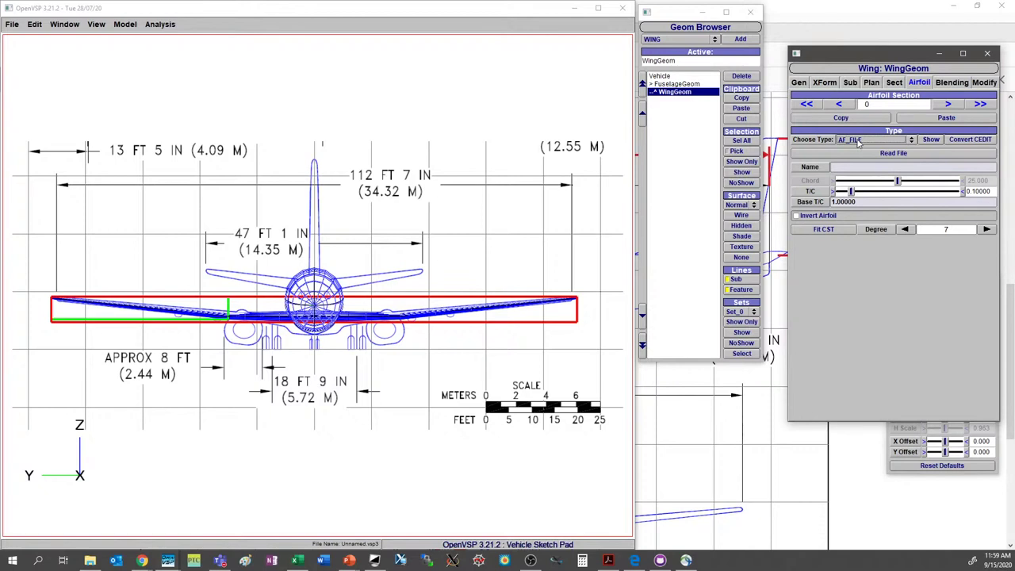
# - Load b737a.af from the OpenVSP airfoil folder into the root airfoil section and preview its shape
pyautogui.click(892, 154)
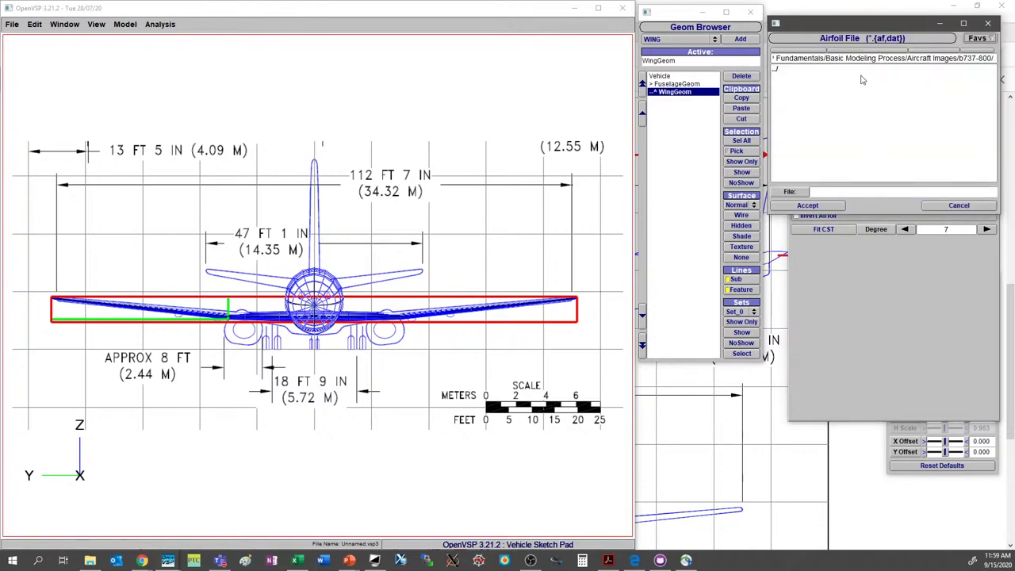
pyautogui.click(983, 39)
pyautogui.click(842, 105)
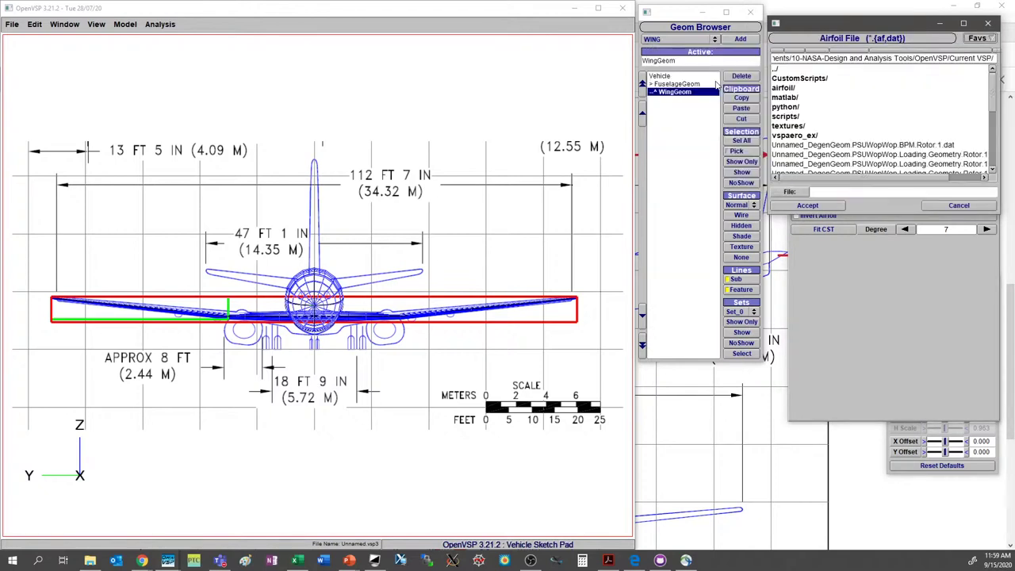
pyautogui.doubleClick(794, 89)
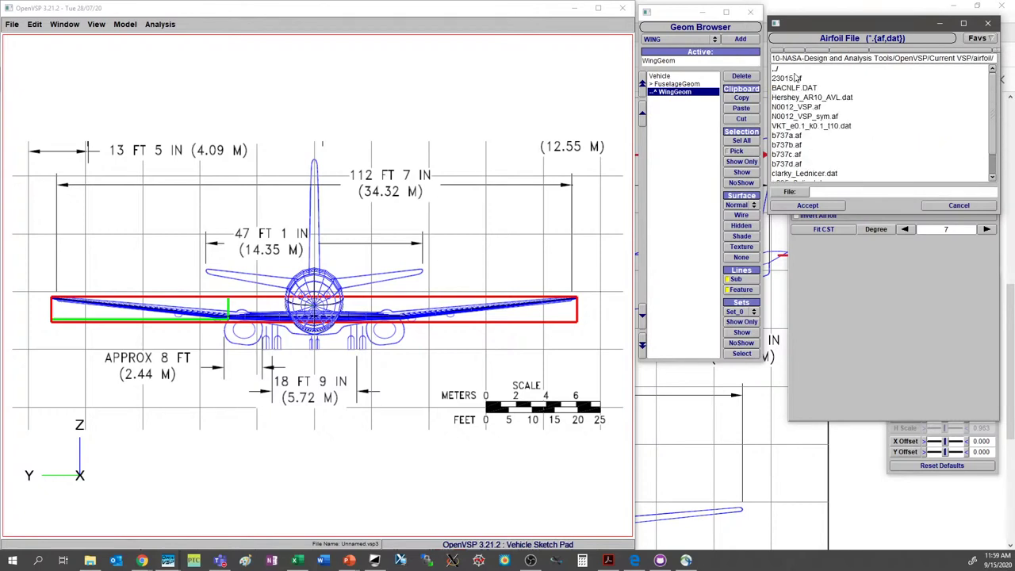
pyautogui.scroll(-1, 809, 119)
pyautogui.scroll(2, 815, 159)
pyautogui.click(793, 137)
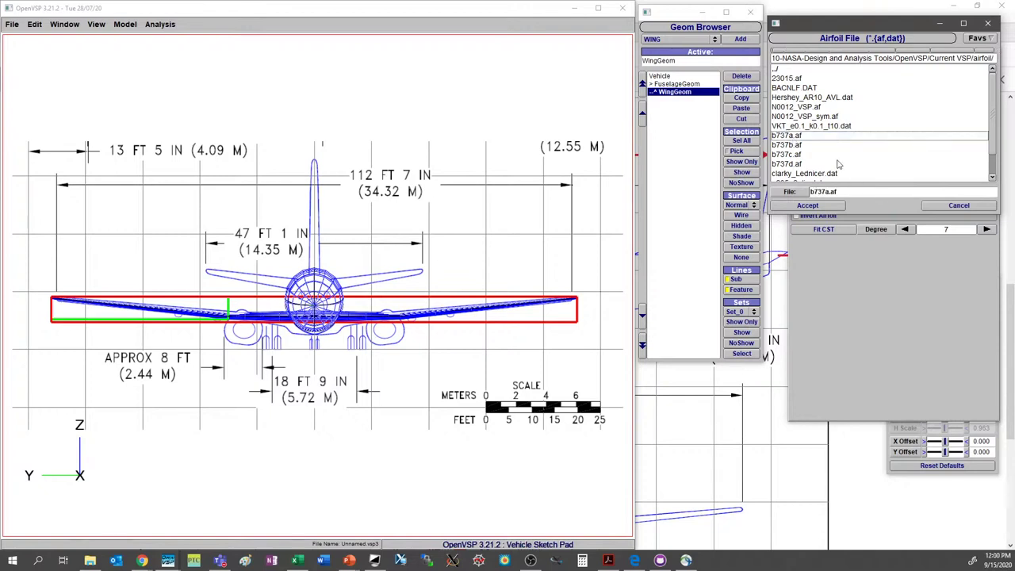
pyautogui.click(807, 206)
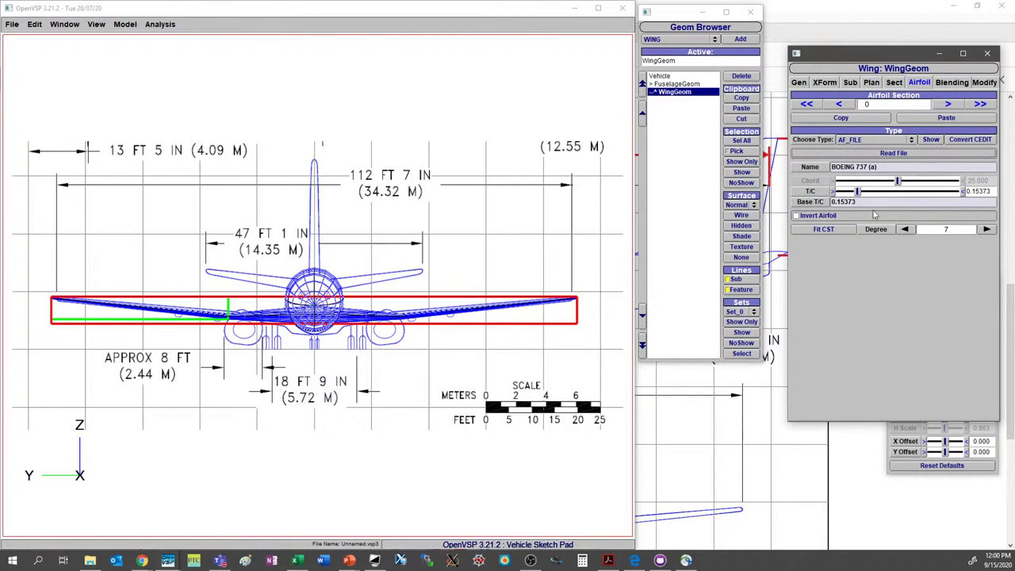
pyautogui.click(931, 140)
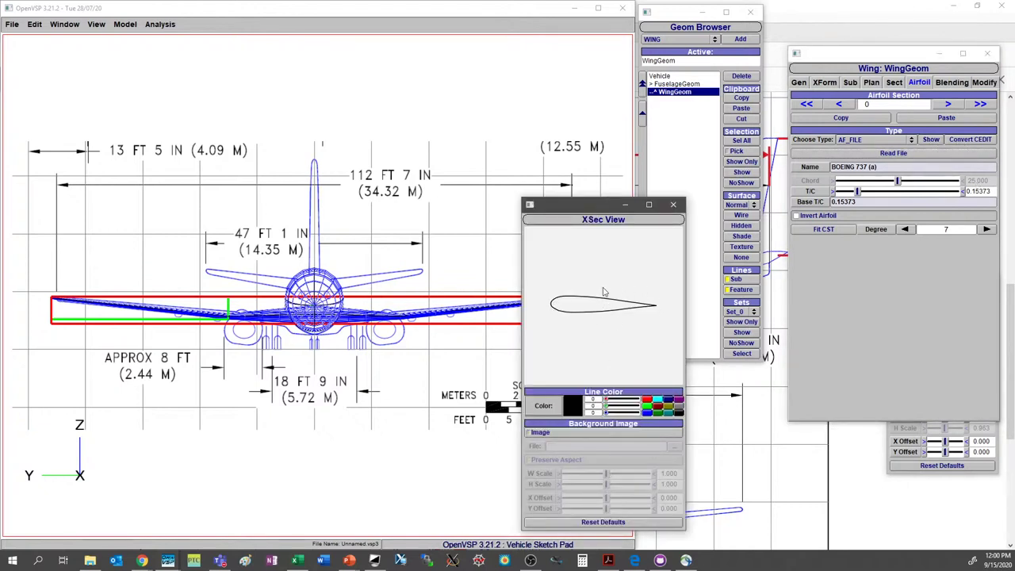
pyautogui.click(673, 205)
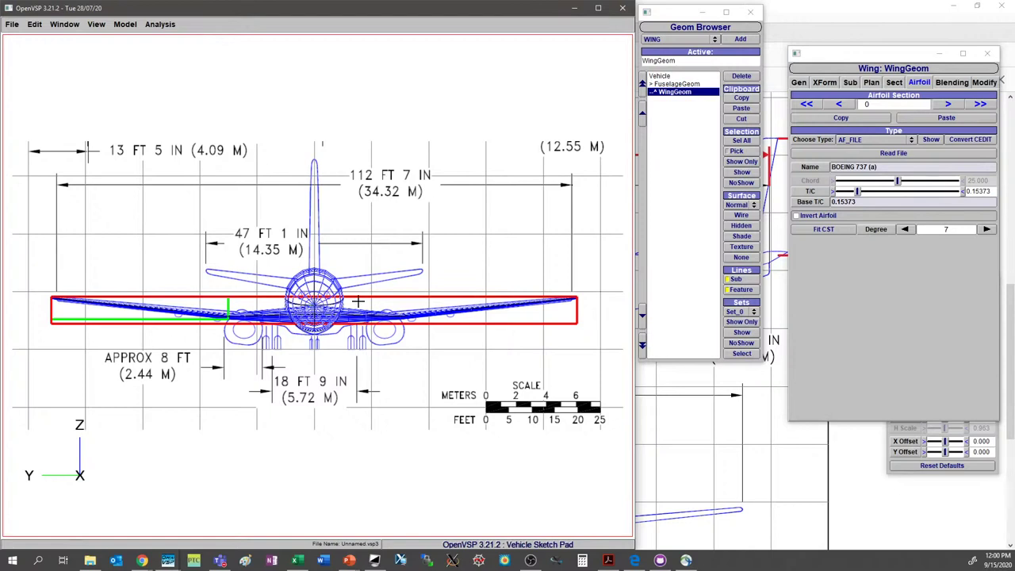
# - Lower the wing to a Z location of about -3.478
pyautogui.click(829, 86)
pyautogui.moveTo(863, 140); pyautogui.dragTo(858, 140)
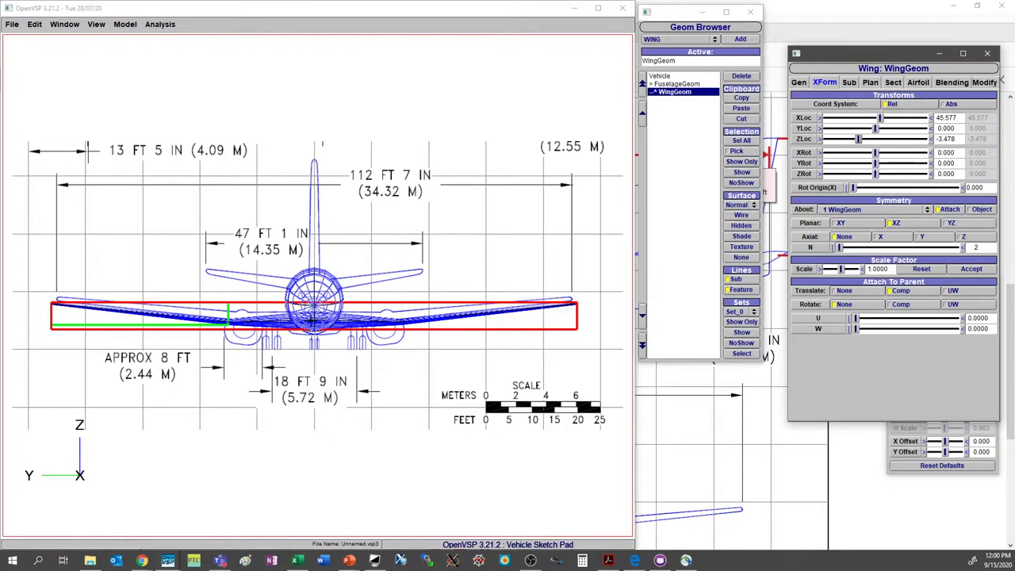
pyautogui.click(921, 83)
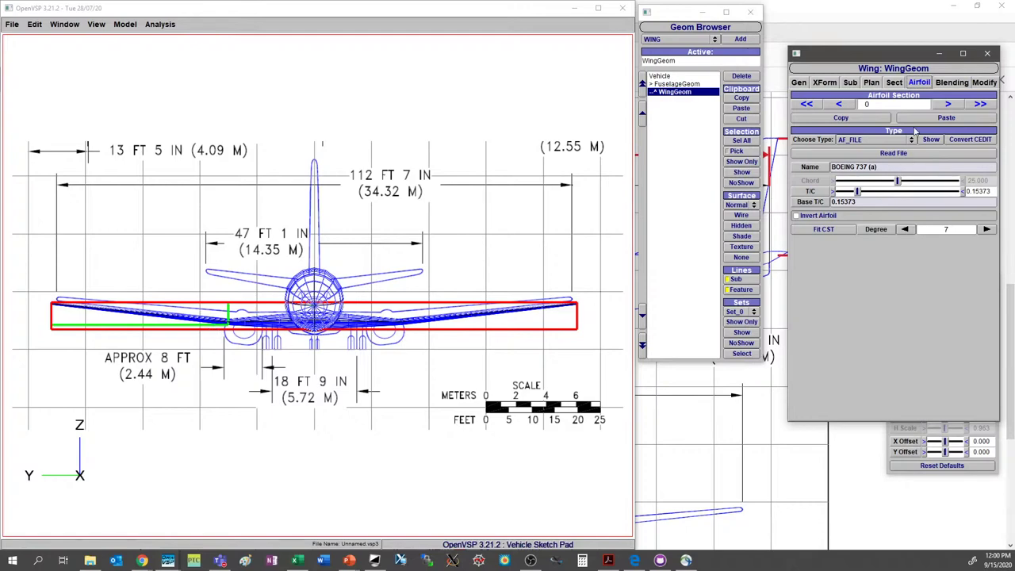
# - Set the wing's root incidence to about 2.268 degrees and examine the root airfoil in a perspective view
pyautogui.moveTo(462, 297); pyautogui.dragTo(461, 250, button='right')
pyautogui.moveTo(461, 250); pyautogui.dragTo(378, 337)
pyautogui.click(871, 82)
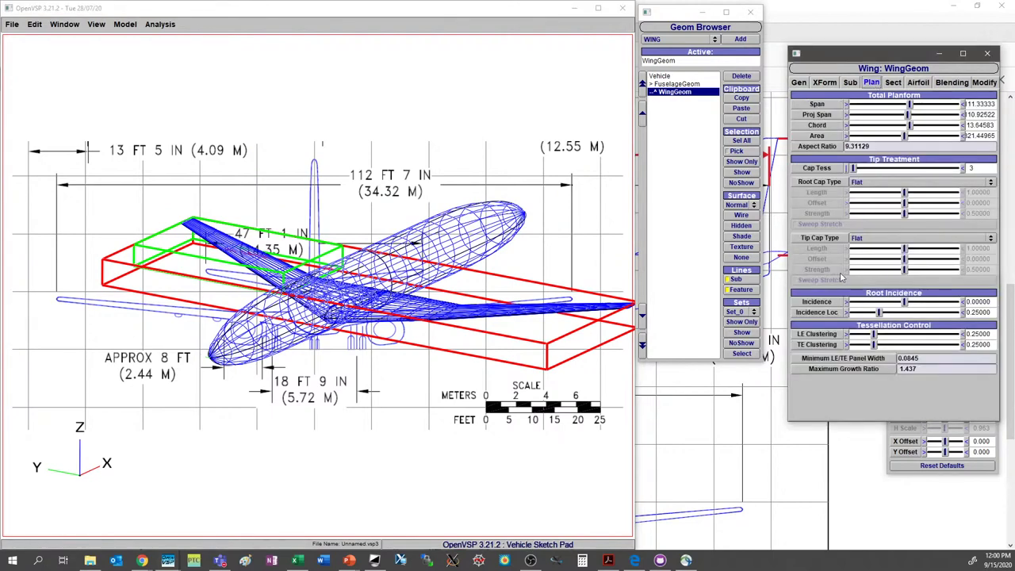
pyautogui.moveTo(904, 303)
pyautogui.mouseDown()
pyautogui.moveTo(947, 301)
pyautogui.moveTo(916, 302)
pyautogui.mouseUp()
pyautogui.scroll(5, 343, 280)
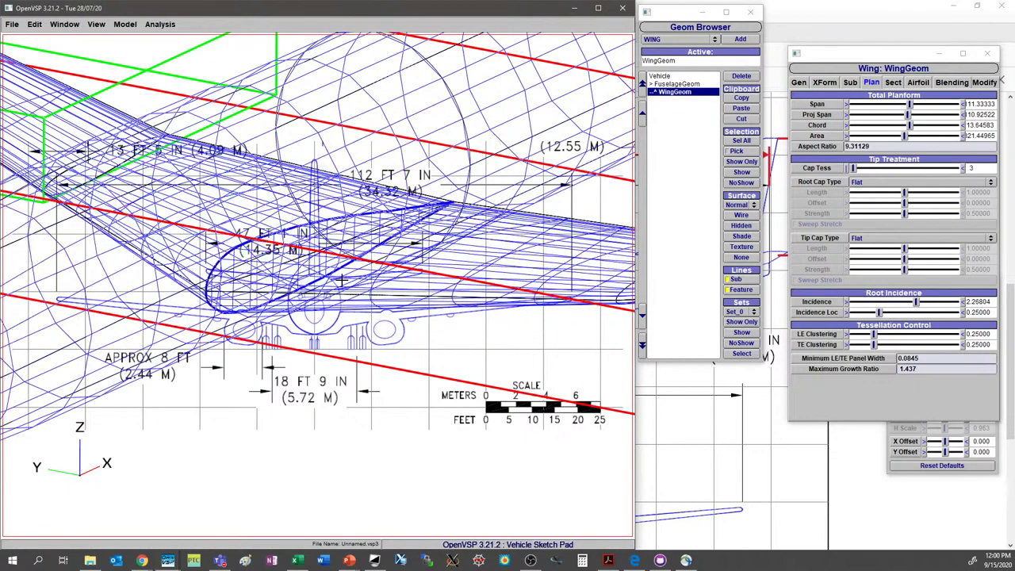
pyautogui.moveTo(343, 280); pyautogui.dragTo(340, 302, button='right')
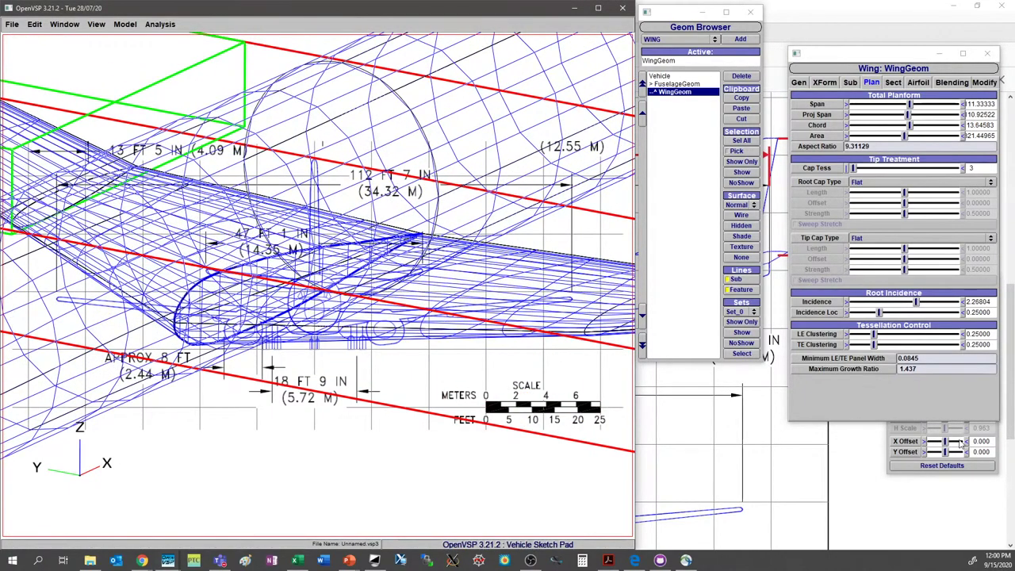
# - Replace the front-view background image with a plain colour background
pyautogui.click(983, 441)
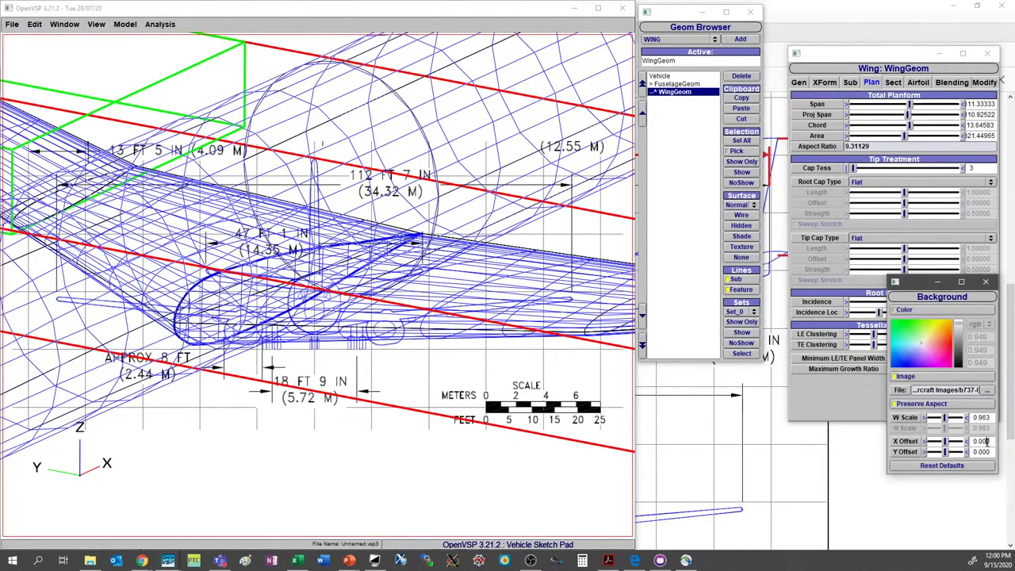
pyautogui.click(988, 390)
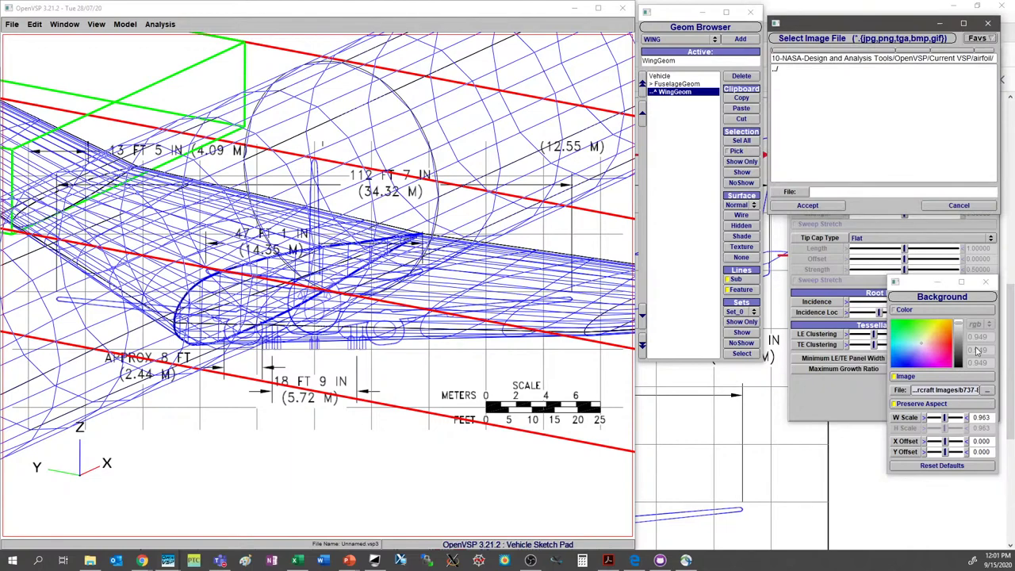
pyautogui.click(950, 310)
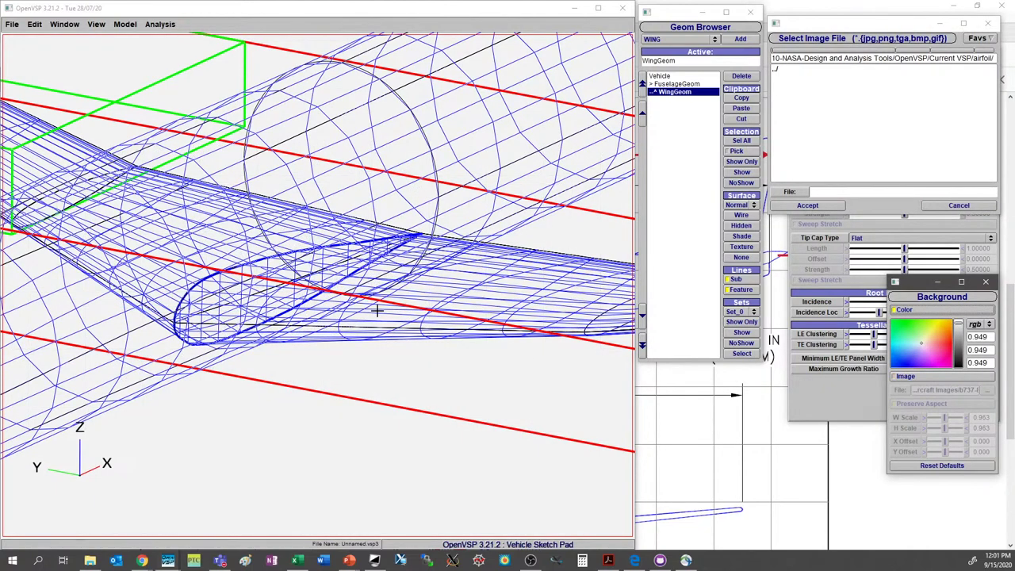
# - Hide the fuselage and show only the wing in the perspective view
pyautogui.click(687, 84)
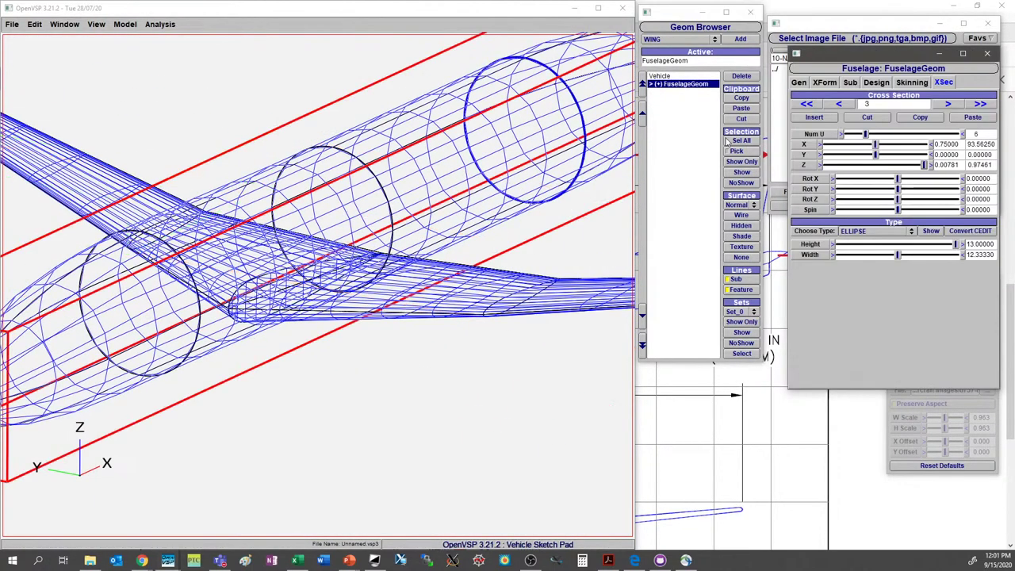
pyautogui.click(742, 183)
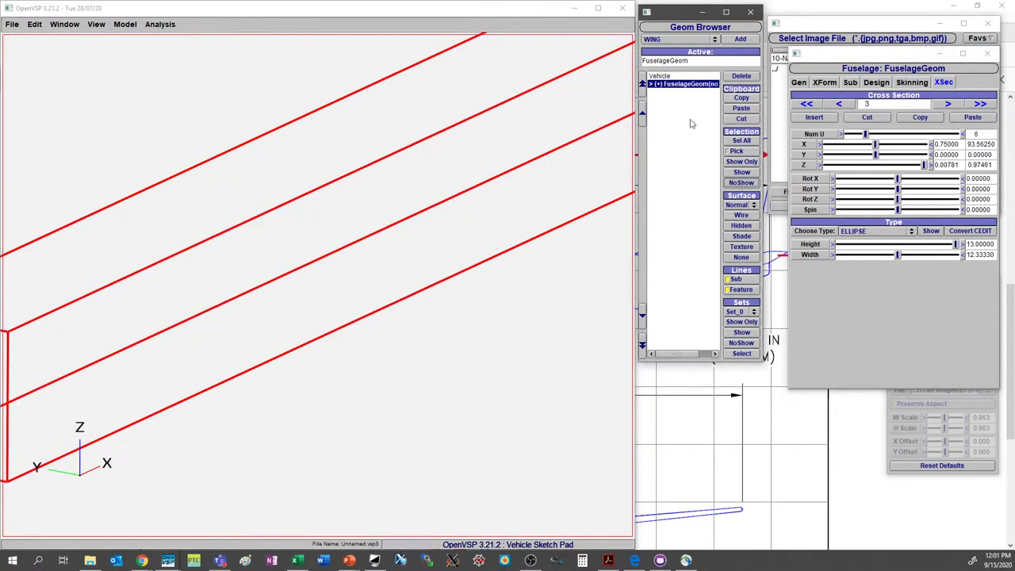
pyautogui.click(671, 85)
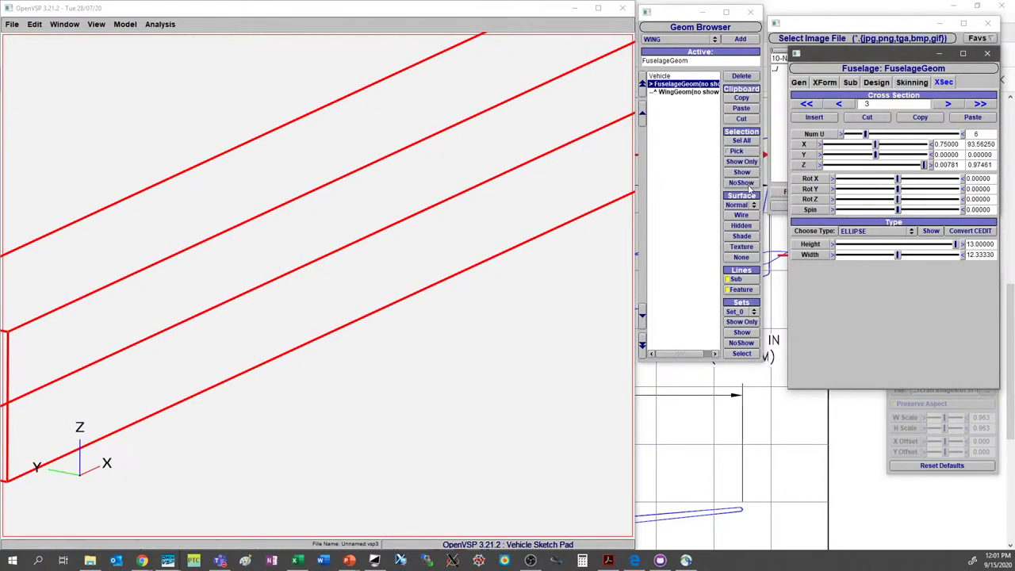
pyautogui.click(677, 93)
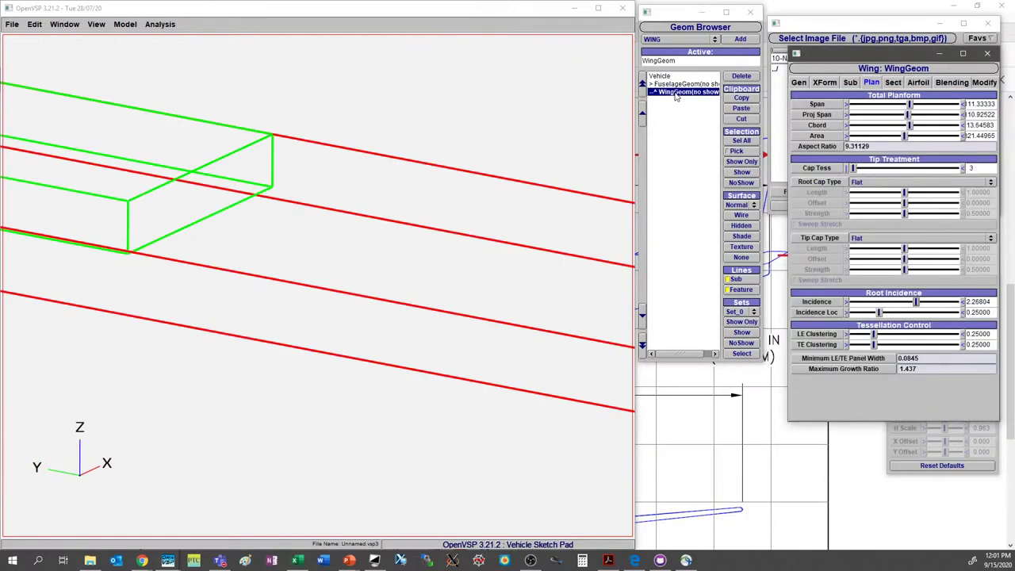
pyautogui.click(742, 172)
pyautogui.moveTo(527, 285); pyautogui.dragTo(320, 360)
pyautogui.scroll(-5, 366, 325)
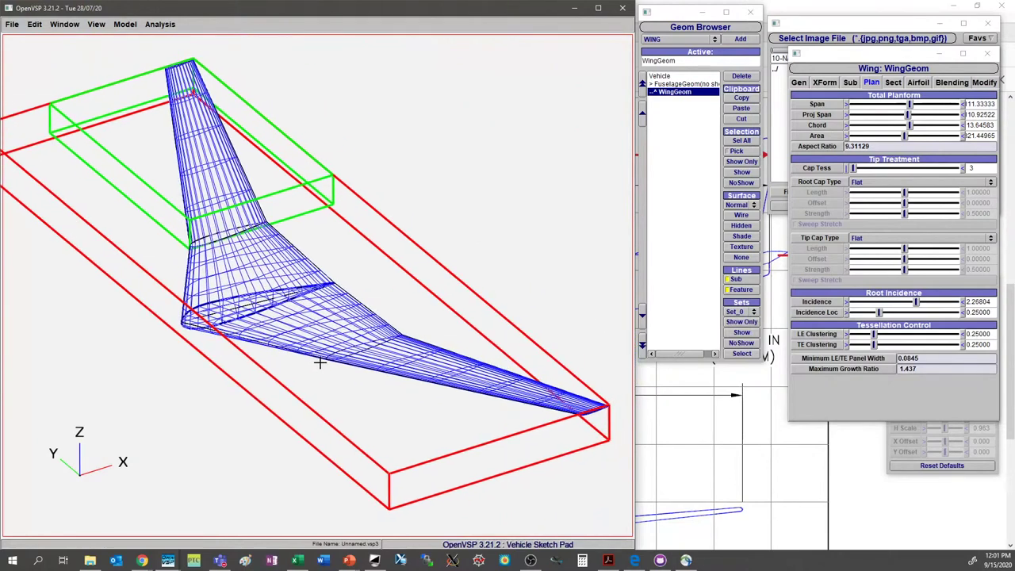
# - Set the wing's root incidence to about 7.01 degrees
pyautogui.click(870, 89)
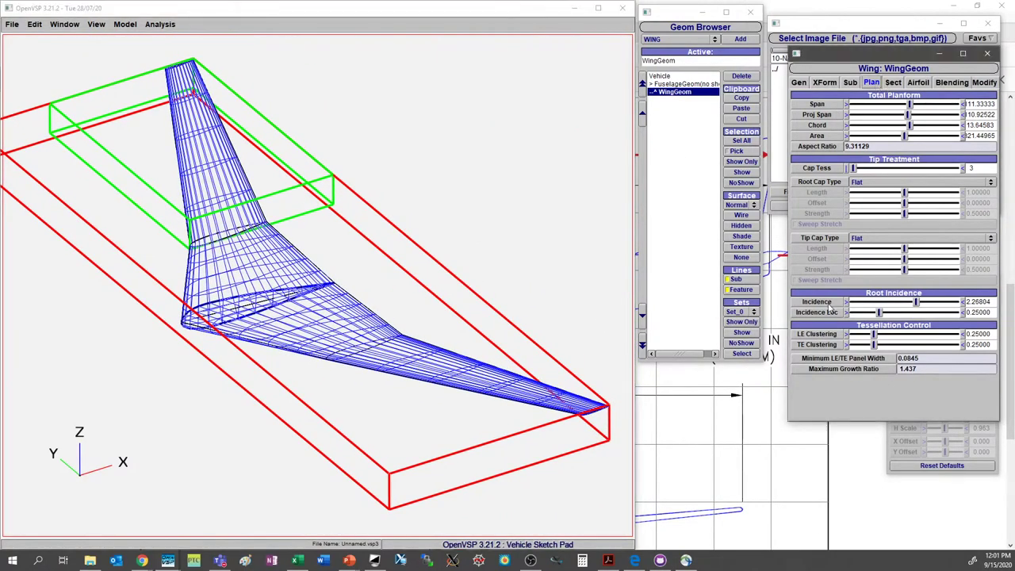
pyautogui.moveTo(916, 304); pyautogui.dragTo(940, 305)
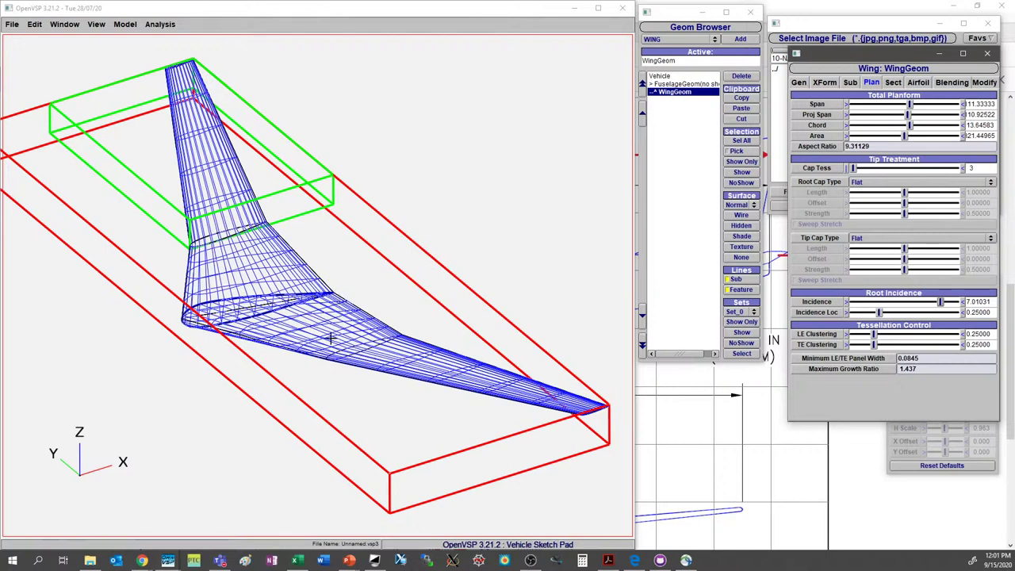
# - Set the wing's root incidence to 4 degrees
pyautogui.moveTo(940, 307)
pyautogui.mouseDown()
pyautogui.moveTo(922, 302)
pyautogui.moveTo(932, 303)
pyautogui.mouseUp()
pyautogui.write('4')
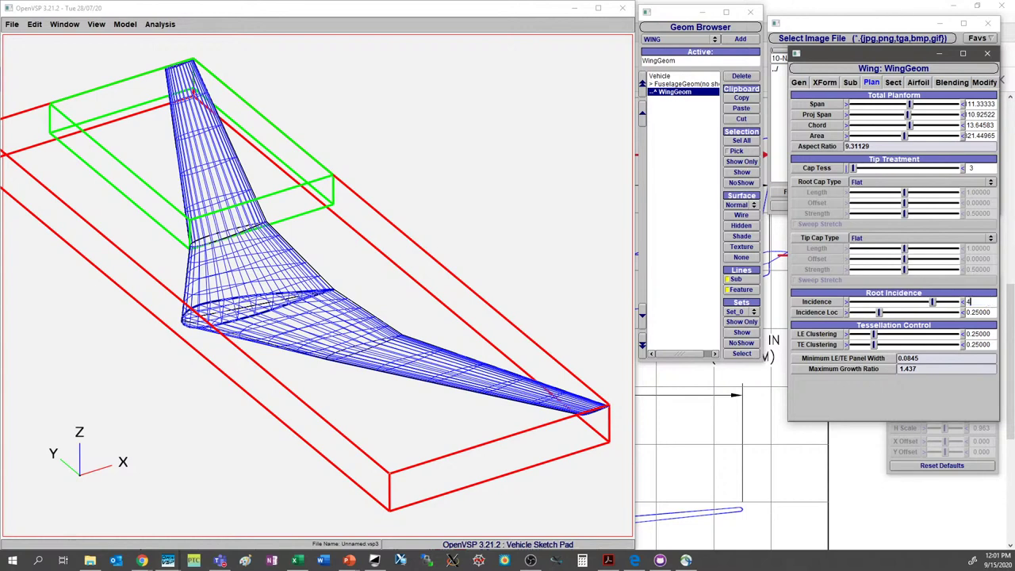
pyautogui.press('Return')
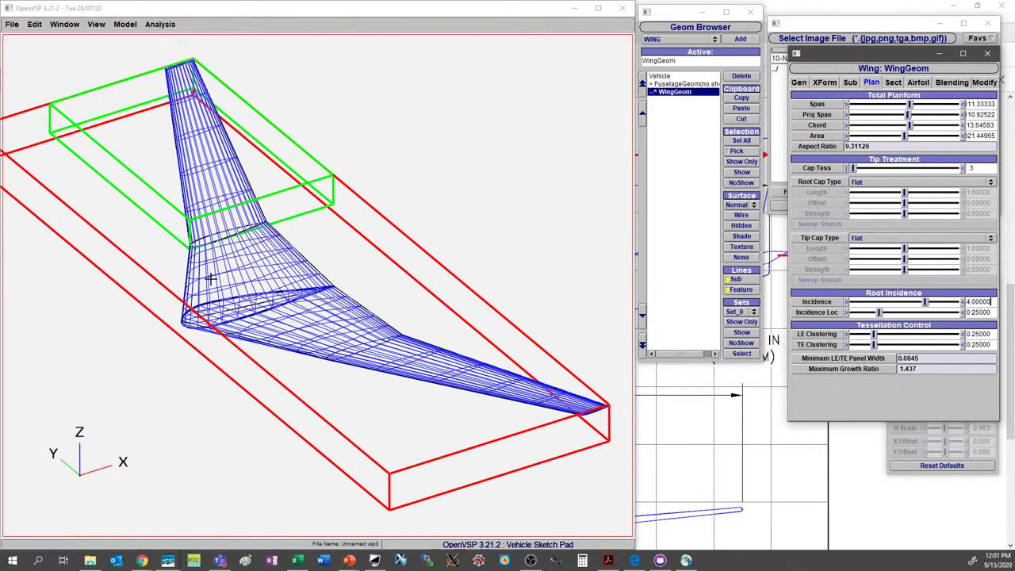
# - Switch the twist reference to relative on wing section 1 and examine the root airfoil up close
pyautogui.click(894, 83)
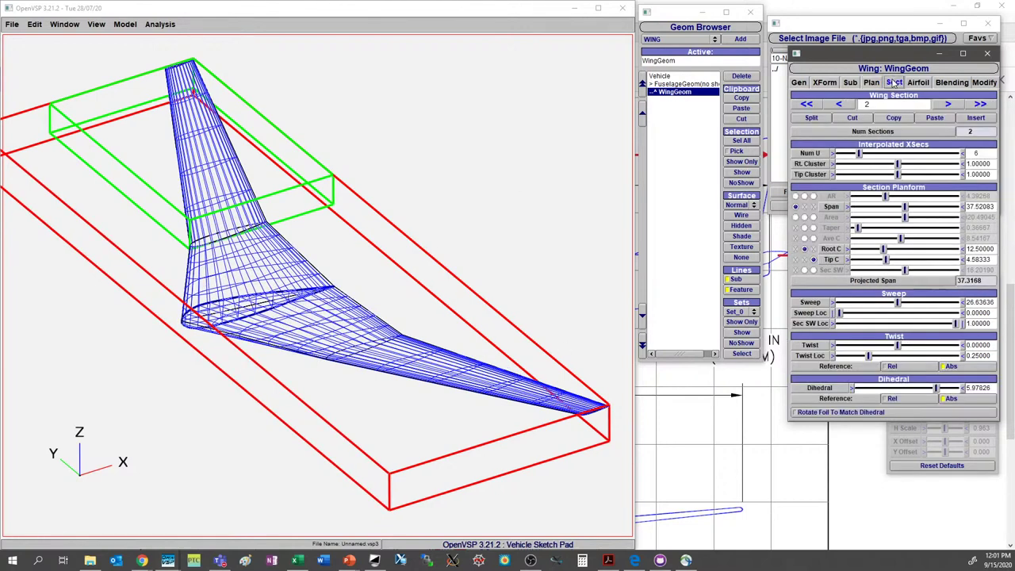
pyautogui.click(838, 104)
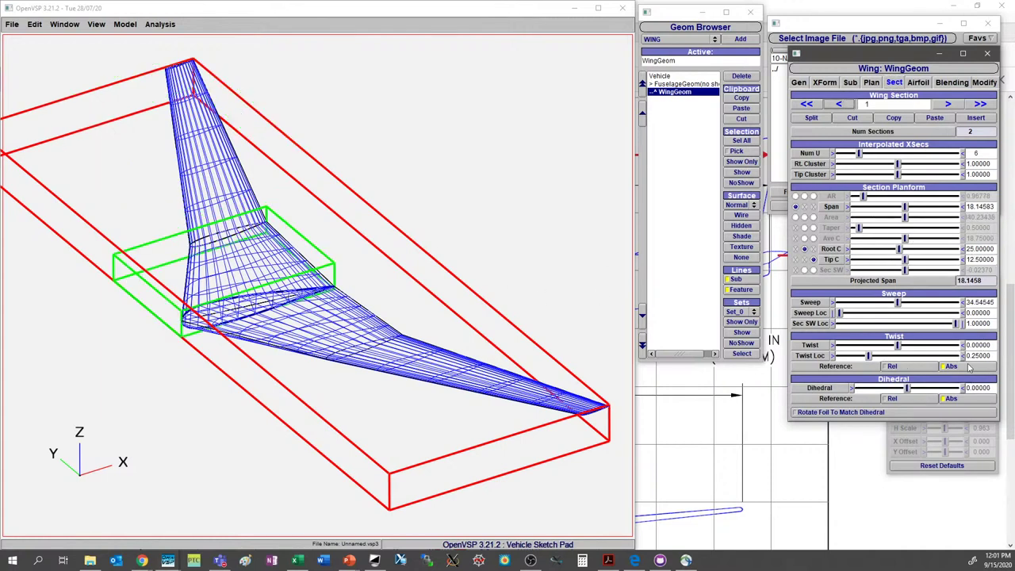
pyautogui.click(896, 367)
pyautogui.scroll(3, 317, 301)
pyautogui.scroll(2, 350, 370)
pyautogui.scroll(-1, 349, 370)
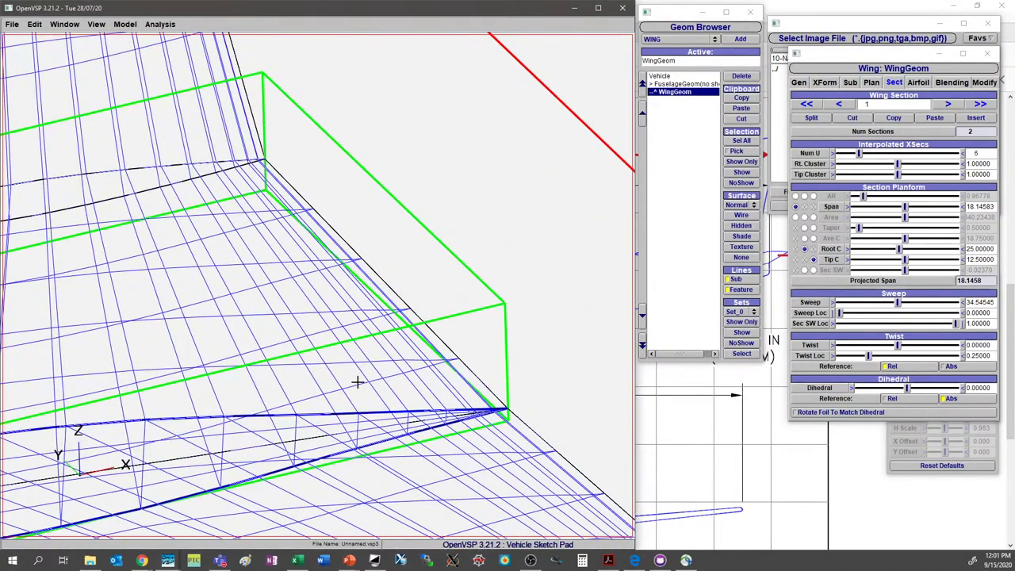
pyautogui.moveTo(333, 385); pyautogui.dragTo(359, 337)
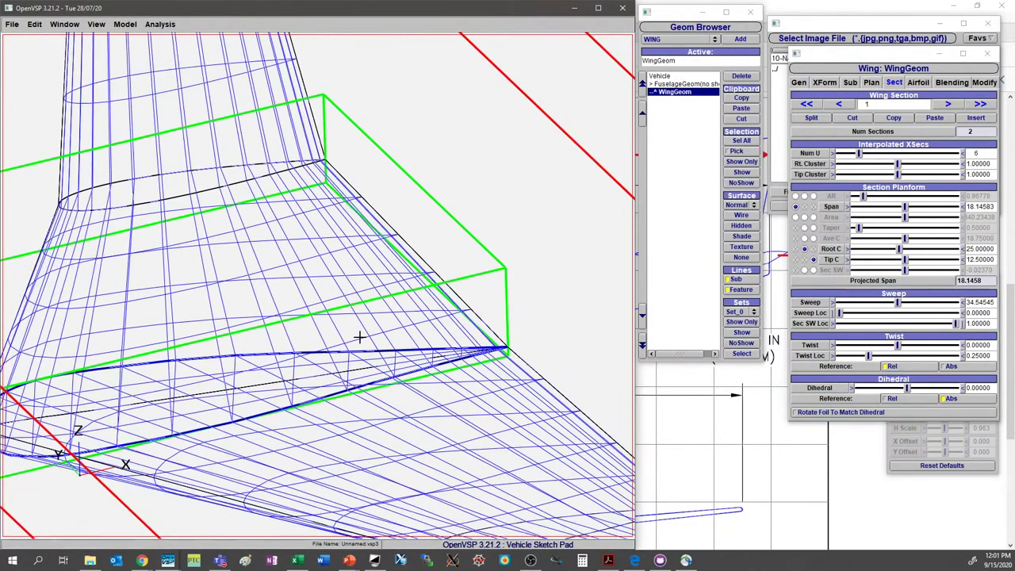
# - Set the view's rotation center at the root airfoil's trailing edge and compare absolute with relative twist reference from the side, ending on relative
pyautogui.click(99, 26)
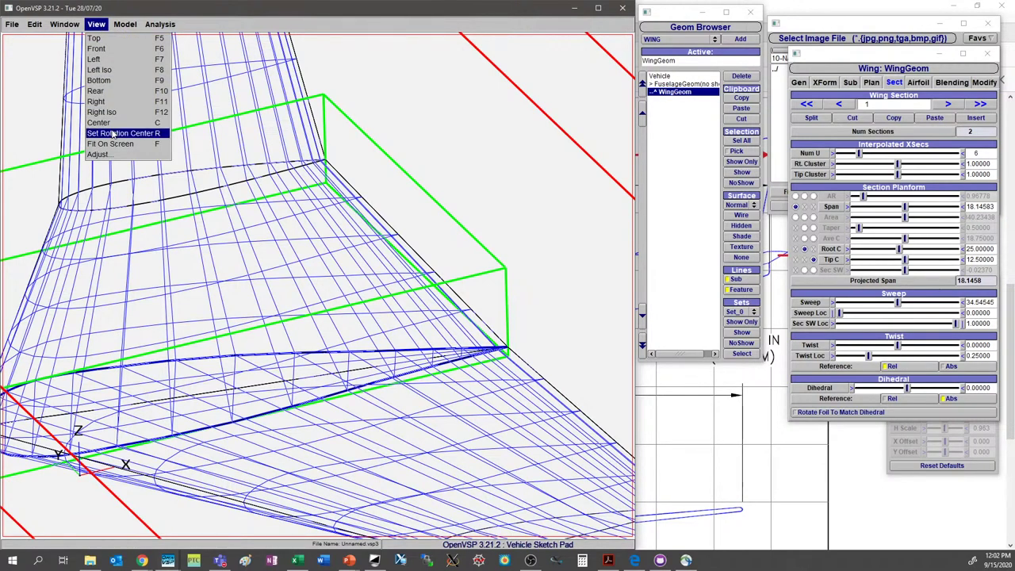
pyautogui.click(433, 222)
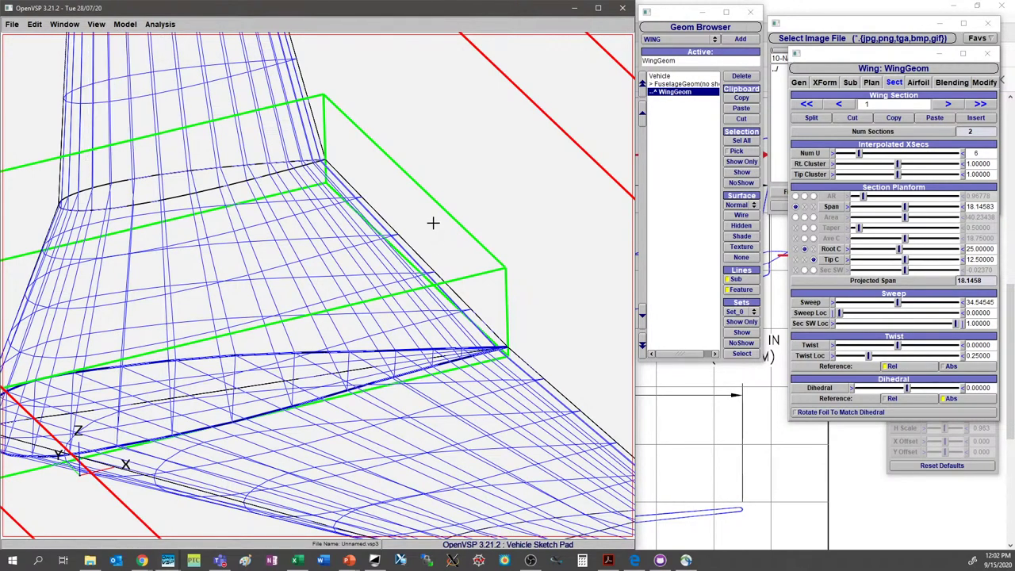
pyautogui.click(424, 325)
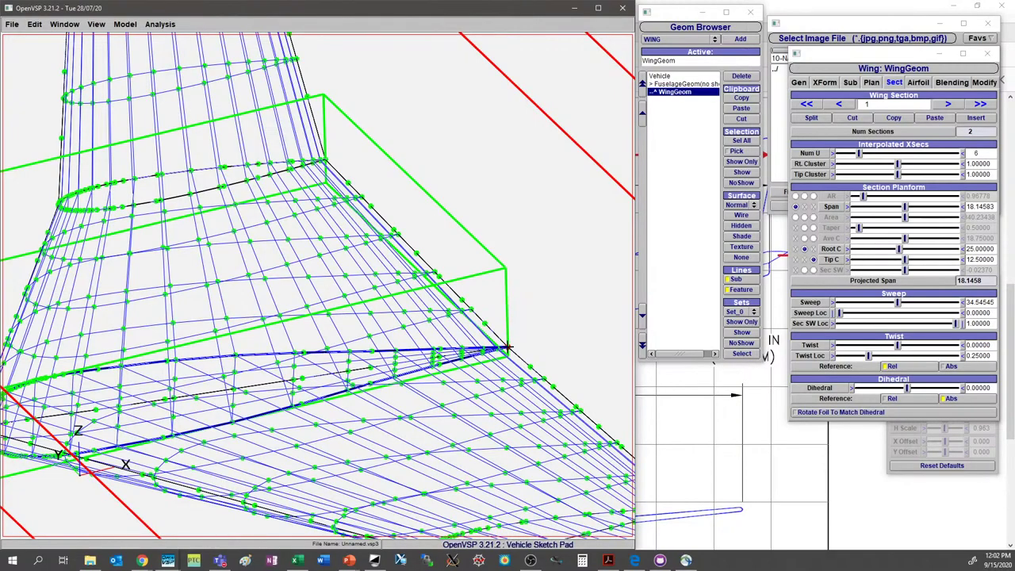
pyautogui.scroll(5, 506, 346)
pyautogui.moveTo(379, 356); pyautogui.dragTo(291, 354)
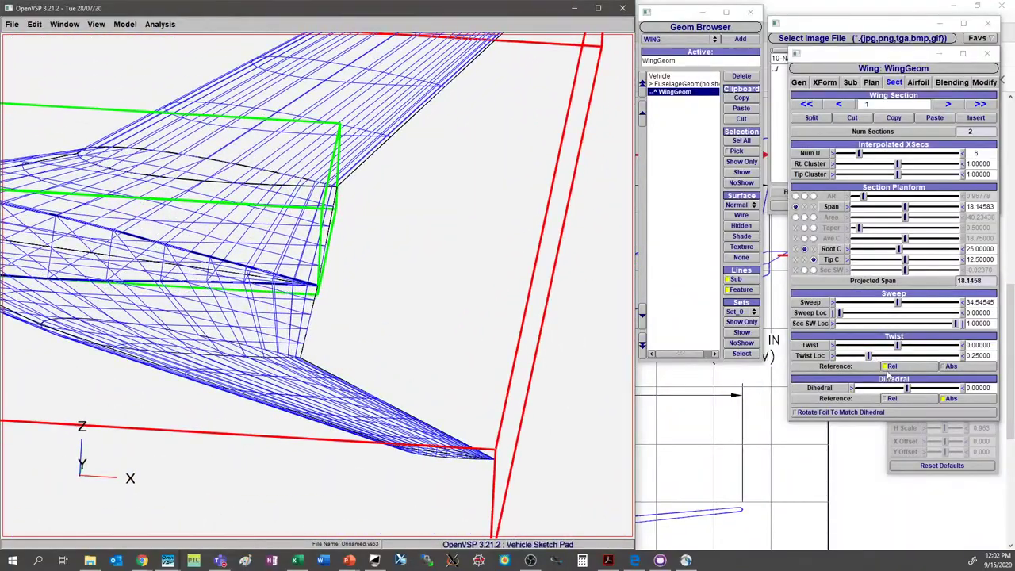
pyautogui.click(952, 367)
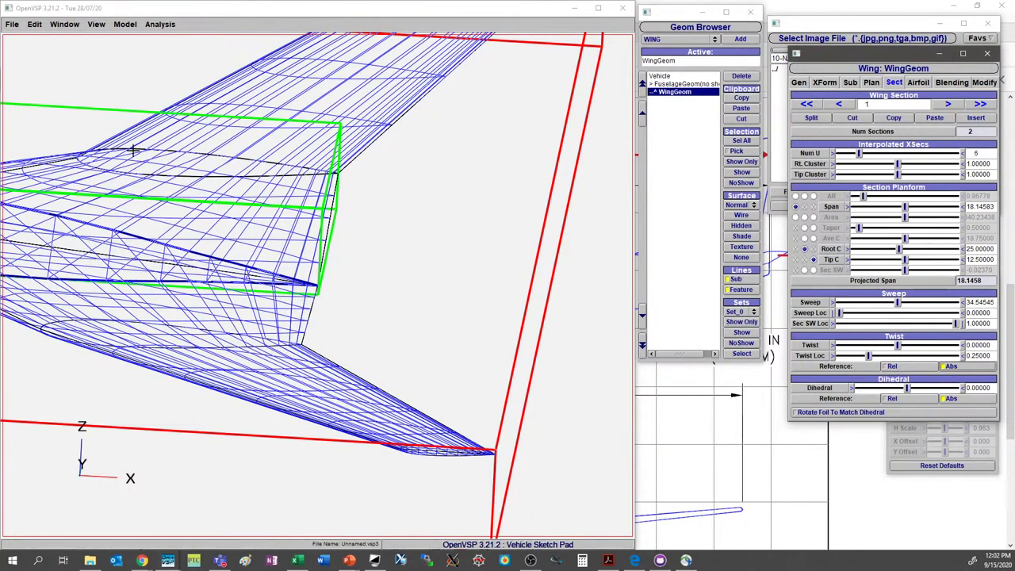
pyautogui.click(920, 368)
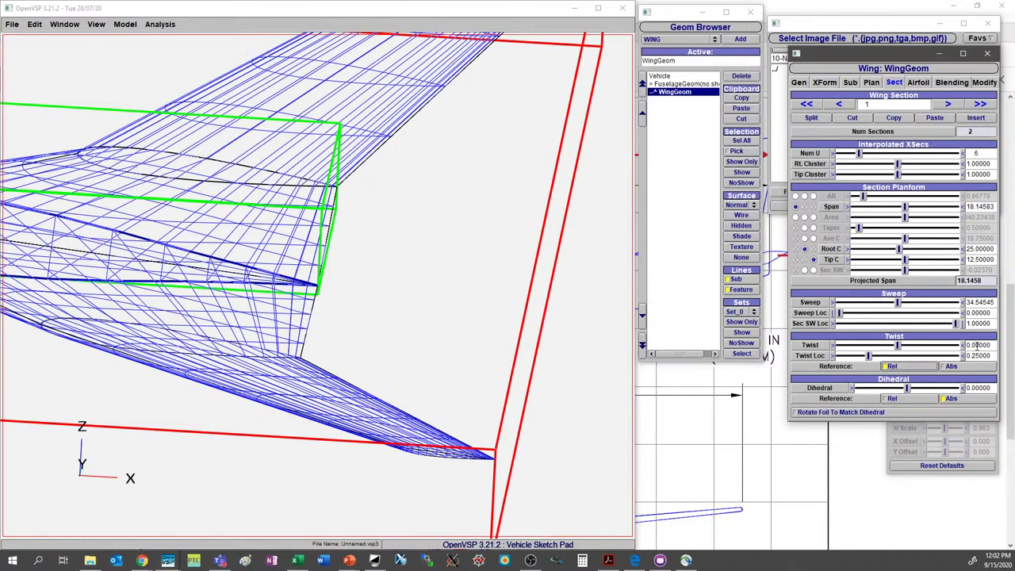
# - Try rotating the whole wing about the Y axis by about 9.78 degrees and reset the rotation to 0
pyautogui.click(826, 82)
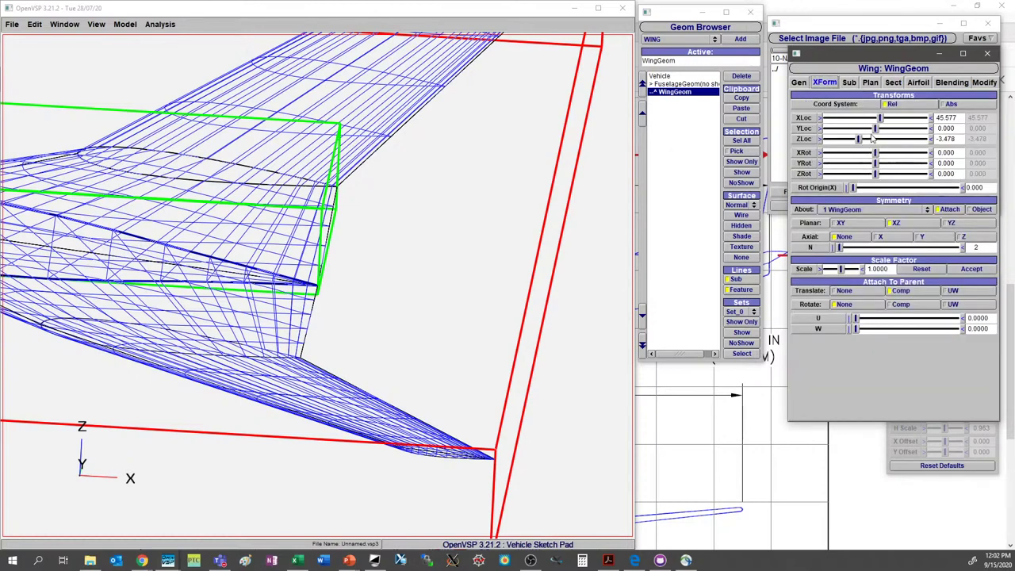
pyautogui.moveTo(877, 165); pyautogui.dragTo(928, 164)
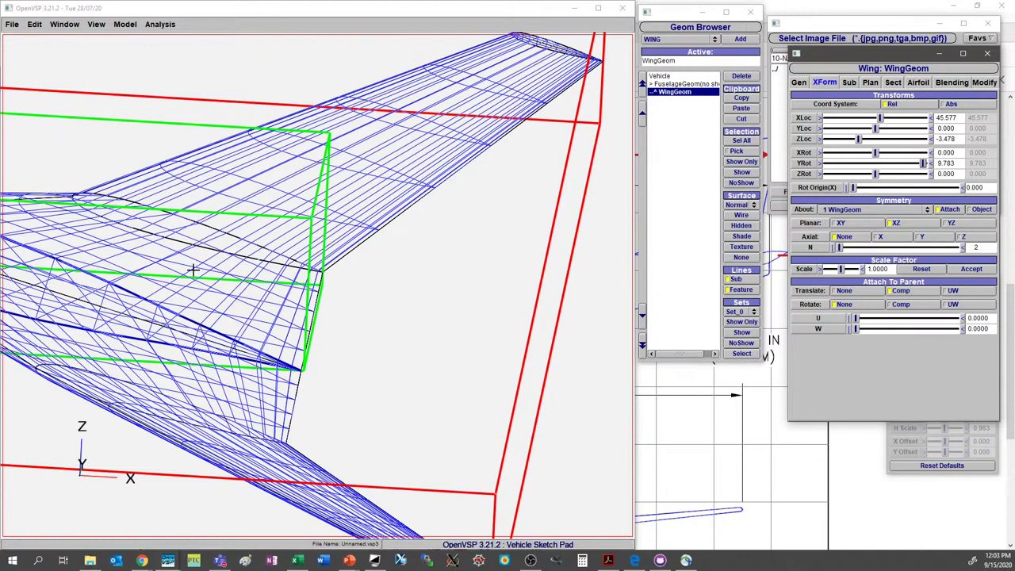
pyautogui.doubleClick(946, 162)
pyautogui.write('0')
pyautogui.press('Return')
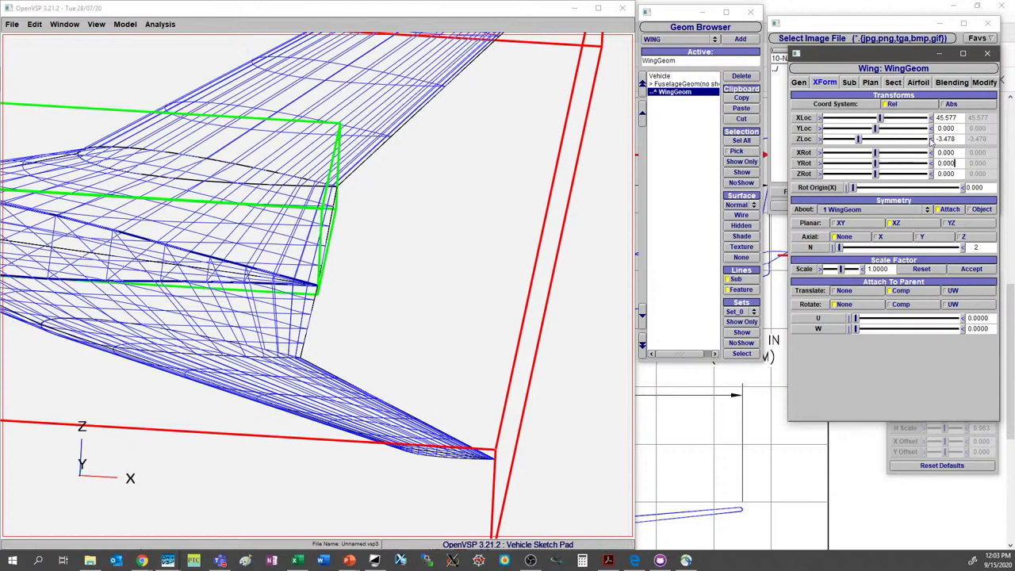
# - View the wing from the front, switch the dihedral reference to relative on section 2 and return to section 1
pyautogui.click(894, 82)
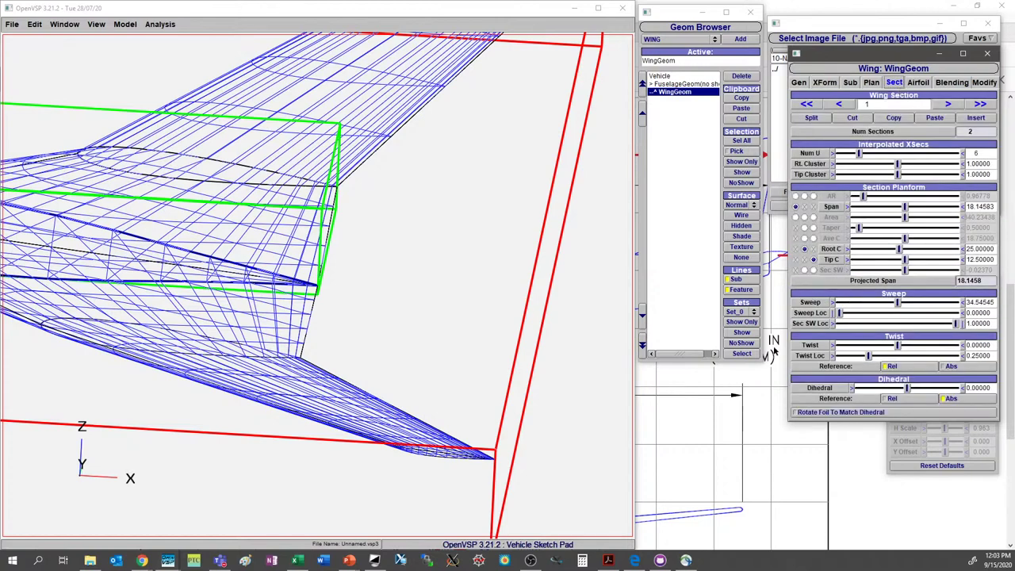
pyautogui.click(365, 290)
pyautogui.scroll(-5, 298, 272)
pyautogui.moveTo(298, 272); pyautogui.dragTo(541, 391)
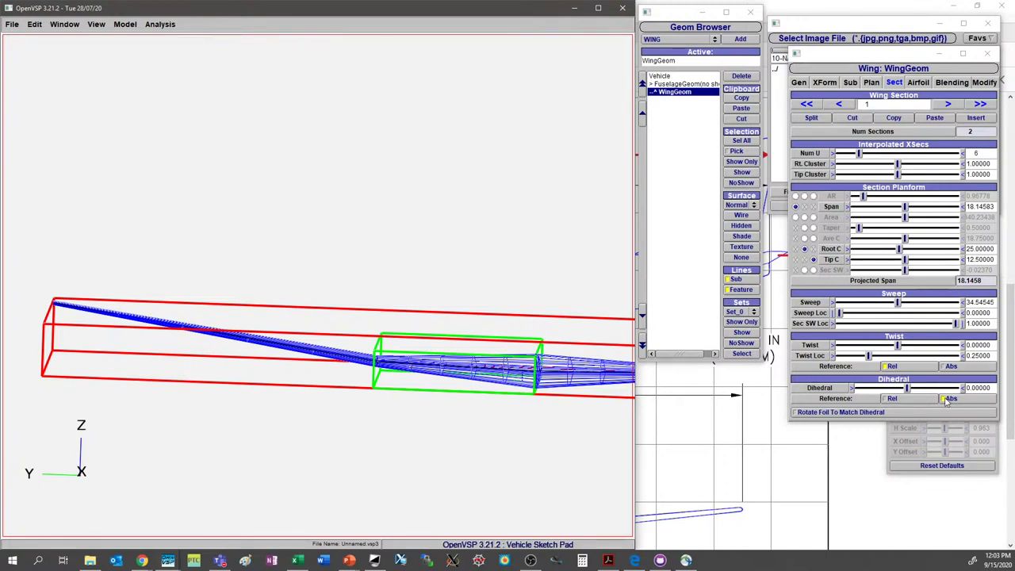
pyautogui.click(949, 104)
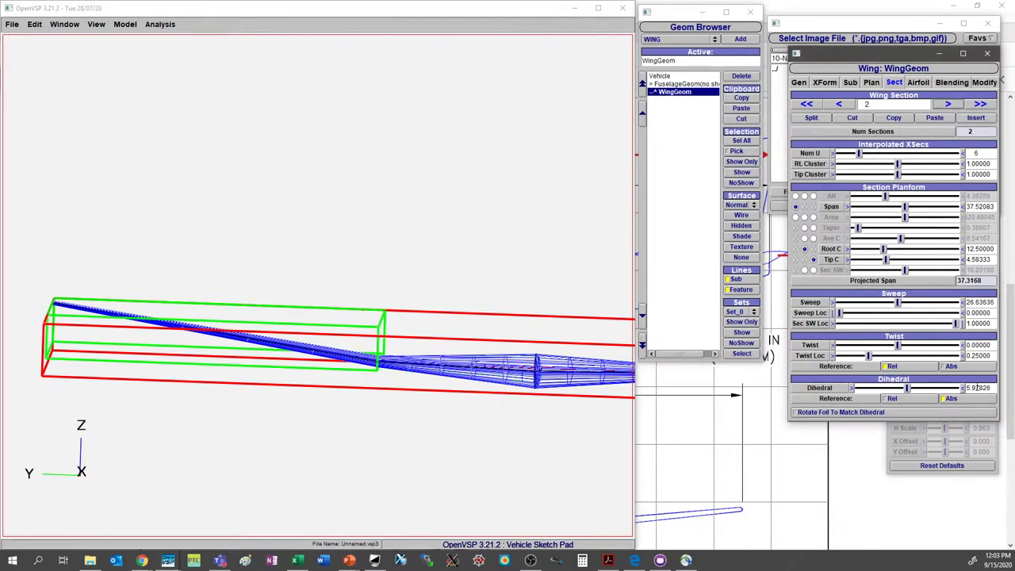
pyautogui.click(904, 402)
pyautogui.click(841, 104)
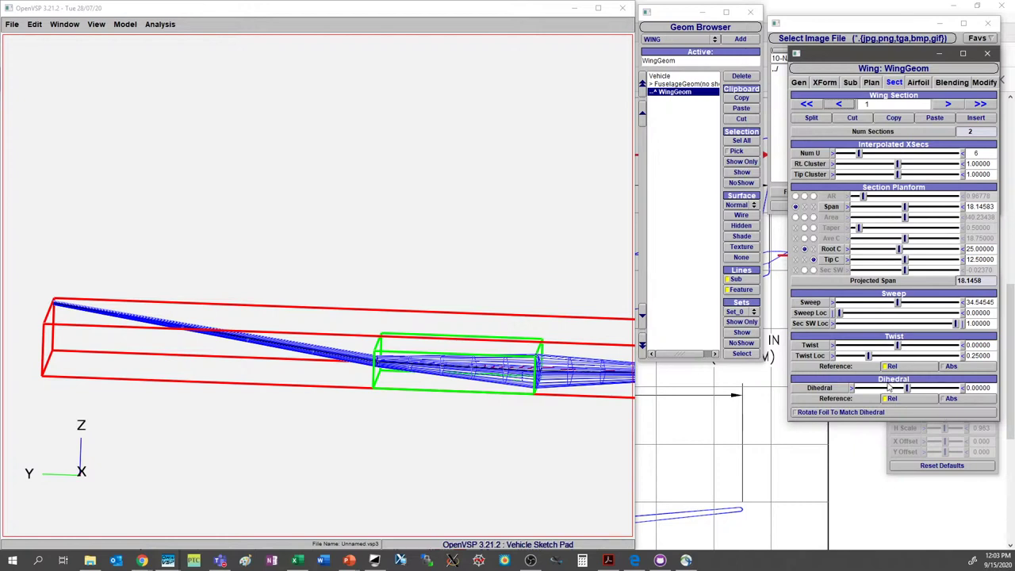
# - Try a relative dihedral of about 9.57 degrees on wing section 1 and reset it to 0
pyautogui.moveTo(907, 389); pyautogui.dragTo(955, 389)
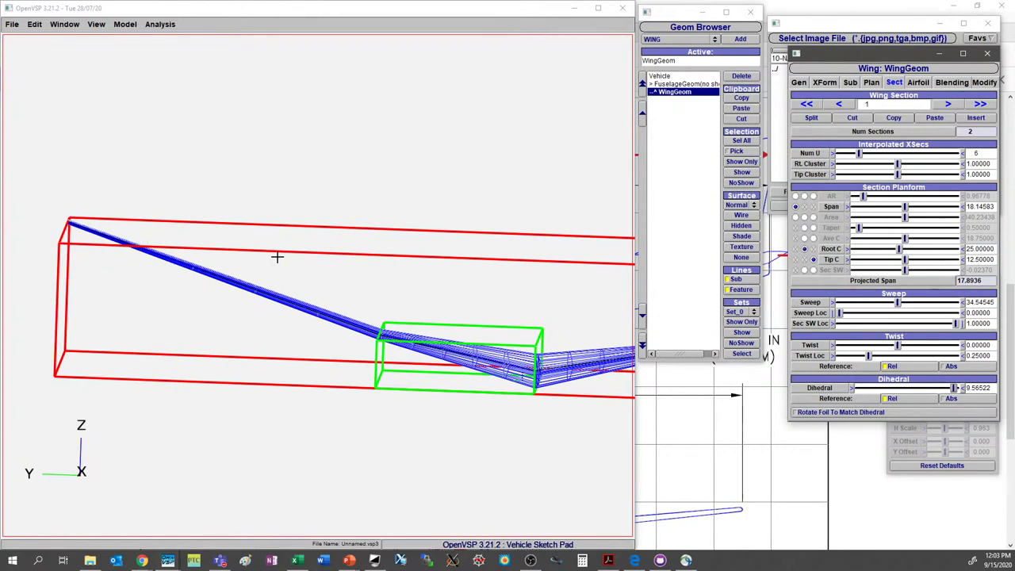
pyautogui.doubleClick(980, 387)
pyautogui.write('0')
pyautogui.press('Return')
# - Switch the dihedral reference back to absolute, try 35 degrees on section 1 and reset the dihedral to 0
pyautogui.click(952, 398)
pyautogui.moveTo(907, 388); pyautogui.dragTo(968, 388)
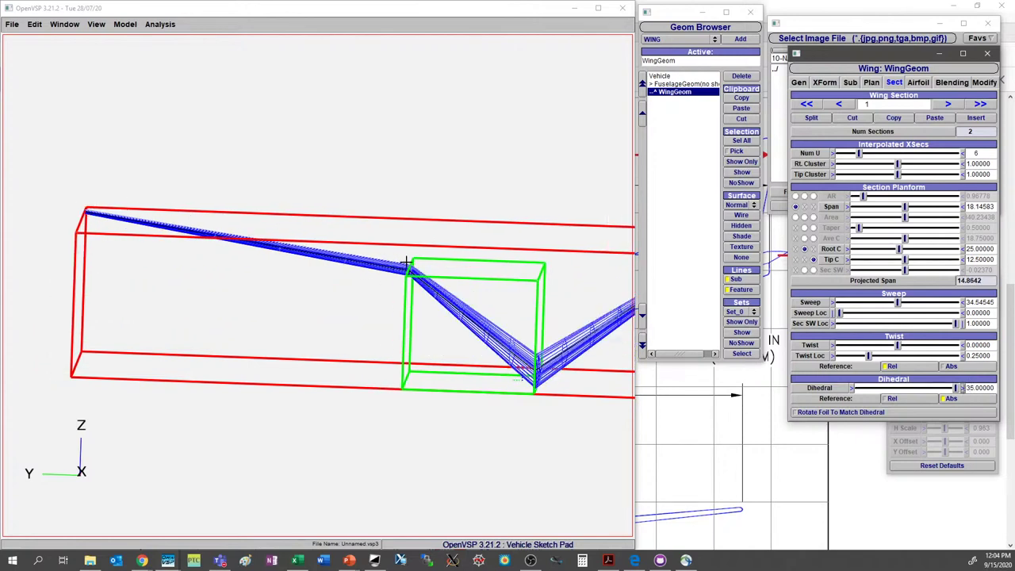
pyautogui.doubleClick(988, 388)
pyautogui.write('0')
pyautogui.press('Return')
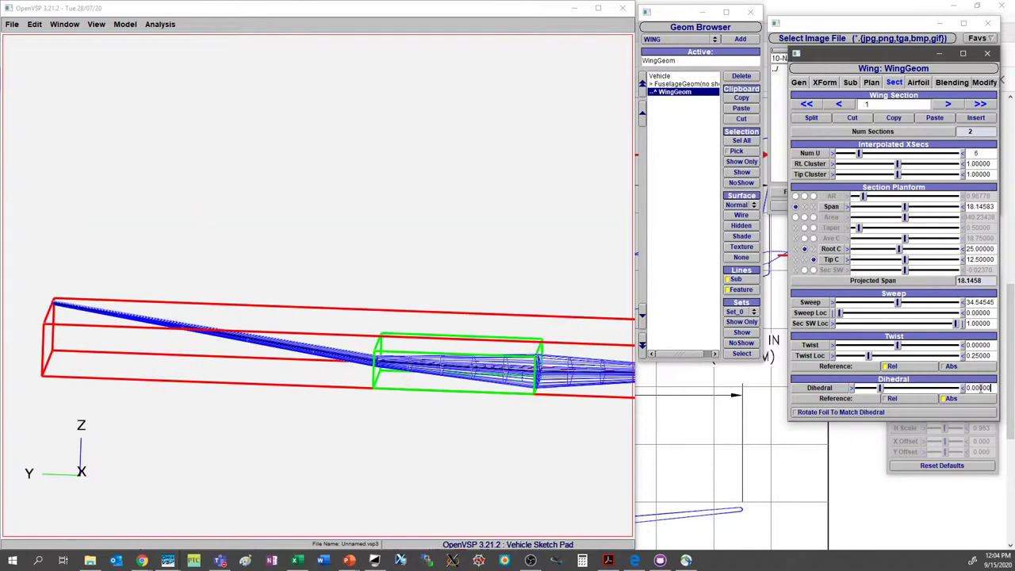
# - Inspect the wing root from the front and in perspective, and turn on Rotate Foil To Match Dihedral for section 1
pyautogui.scroll(-3, 265, 262)
pyautogui.scroll(6, 333, 273)
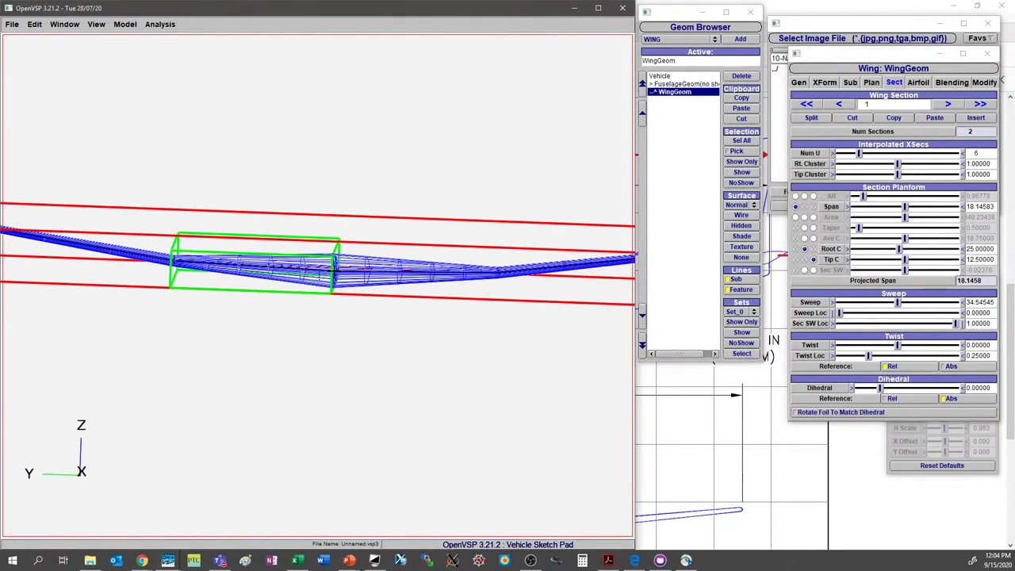
pyautogui.scroll(4, 317, 286)
pyautogui.scroll(-4, 298, 312)
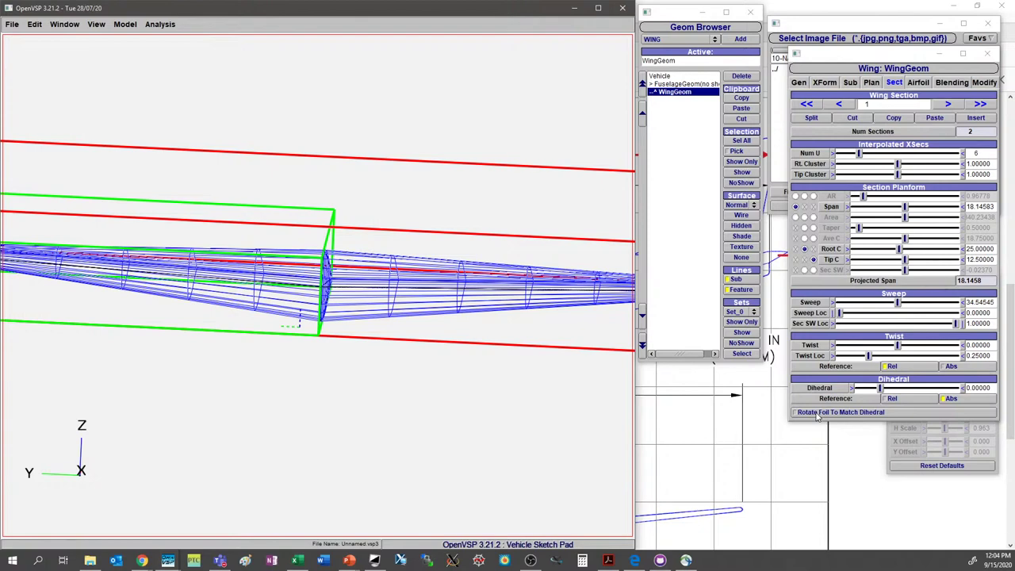
pyautogui.moveTo(290, 305); pyautogui.dragTo(494, 341, button='right')
pyautogui.scroll(-3, 493, 336)
pyautogui.moveTo(492, 331); pyautogui.dragTo(410, 341)
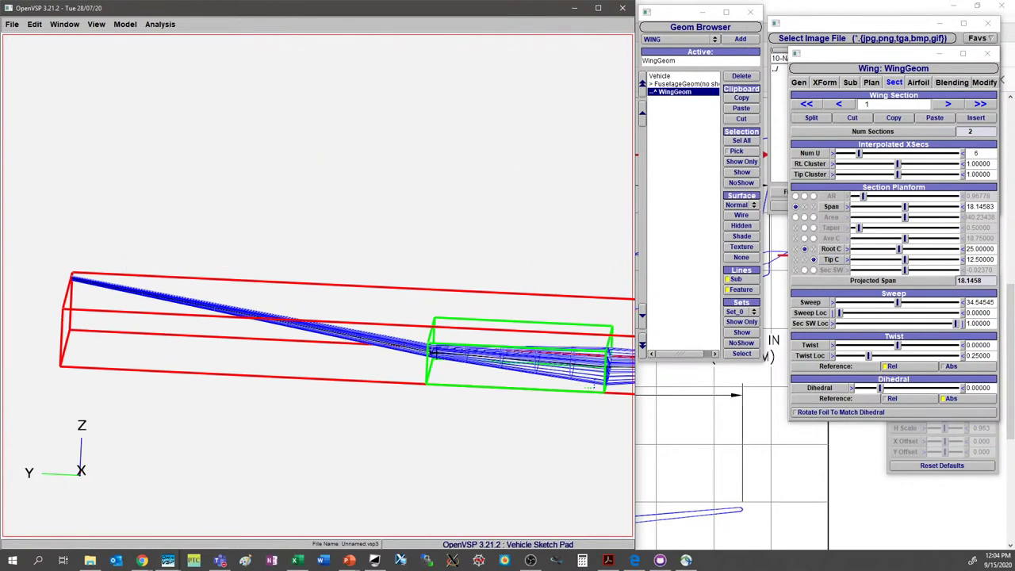
pyautogui.moveTo(409, 341); pyautogui.dragTo(376, 341, button='right')
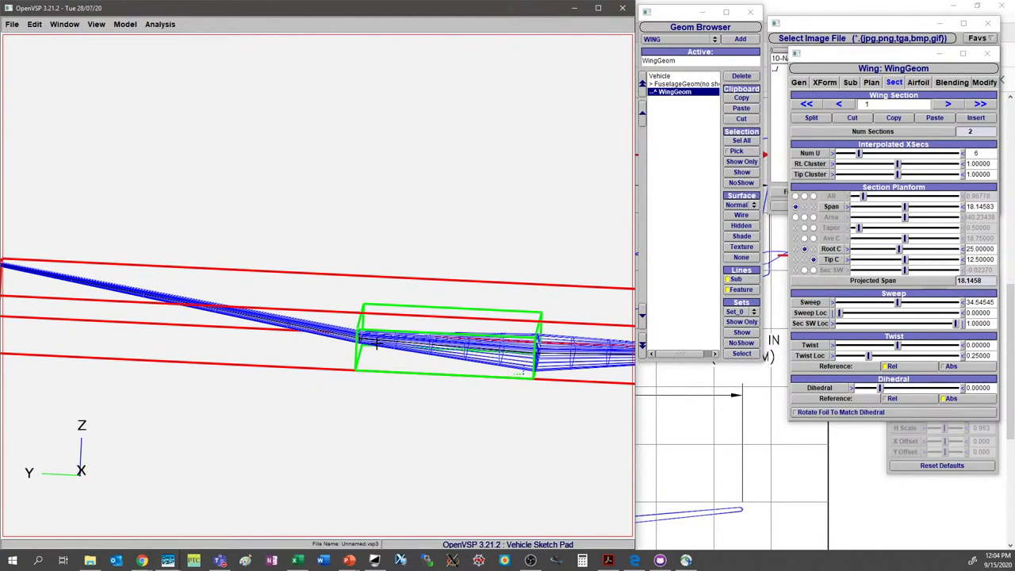
pyautogui.moveTo(485, 358); pyautogui.dragTo(458, 427)
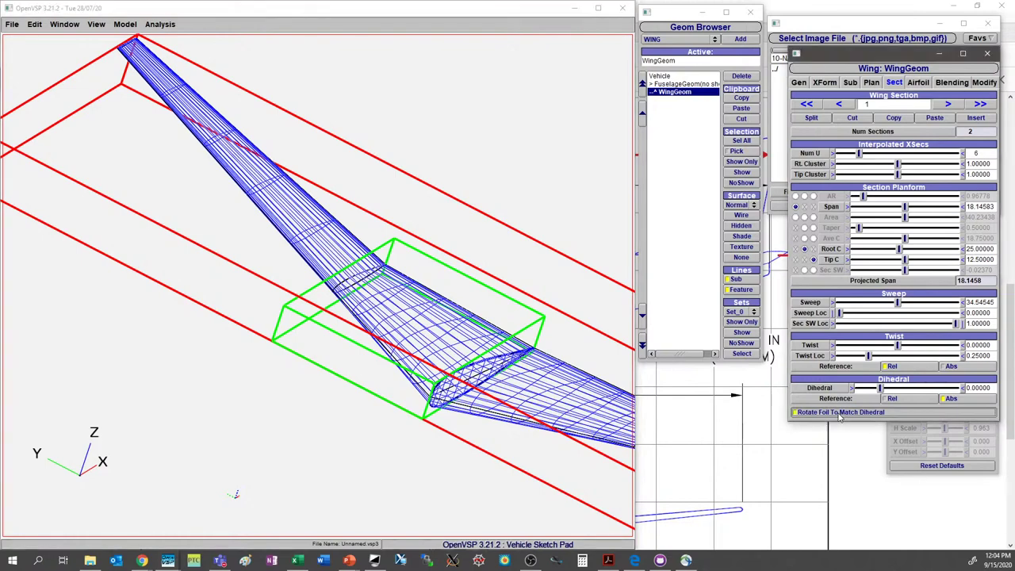
# - Set section 1's dihedral to about 23 degrees with foil rotation on and examine the root airfoils from the front
pyautogui.moveTo(445, 412); pyautogui.dragTo(500, 319)
pyautogui.scroll(5, 500, 320)
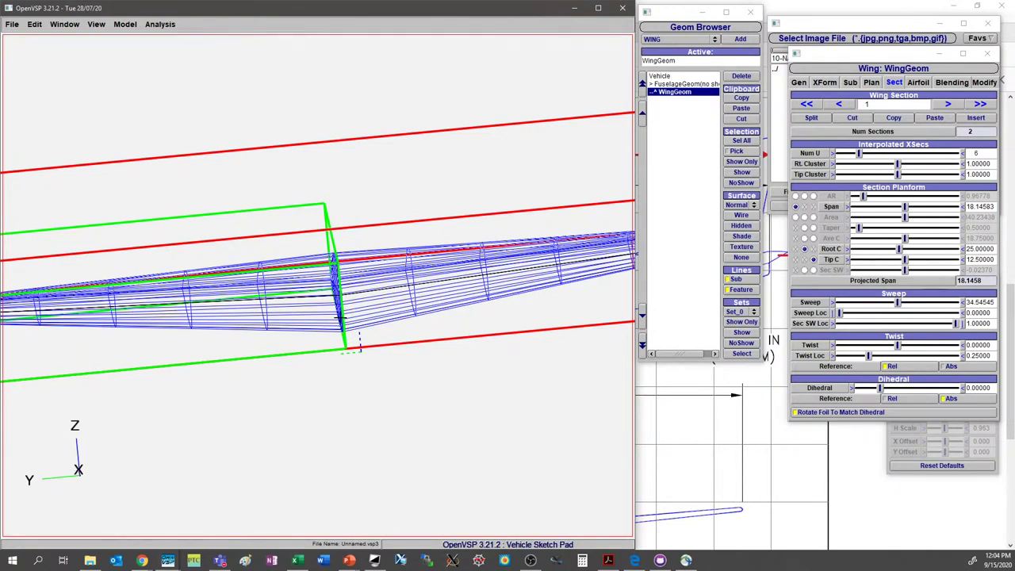
pyautogui.moveTo(357, 308)
pyautogui.mouseDown()
pyautogui.moveTo(373, 308)
pyautogui.moveTo(353, 319)
pyautogui.mouseUp()
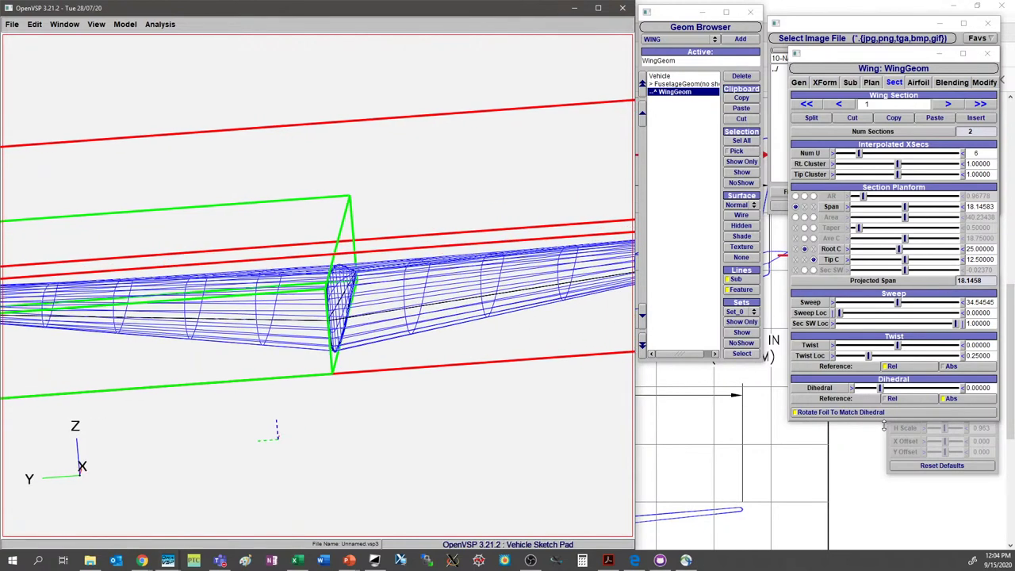
pyautogui.moveTo(881, 389); pyautogui.dragTo(929, 388)
pyautogui.moveTo(301, 365); pyautogui.dragTo(319, 272)
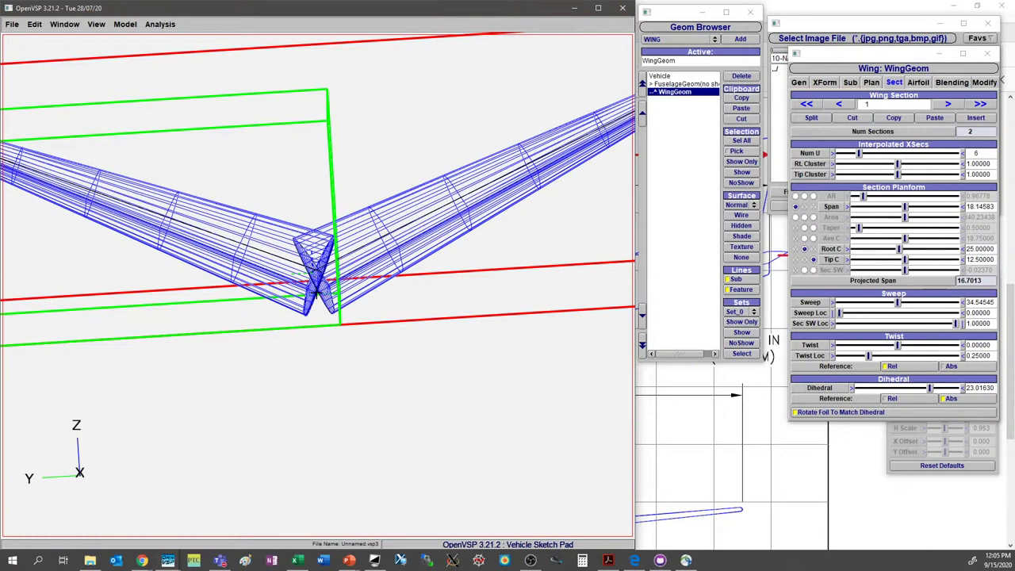
# - Turn off Rotate Foil To Match Dihedral for section 1 and examine its airfoil sections from the front
pyautogui.click(795, 413)
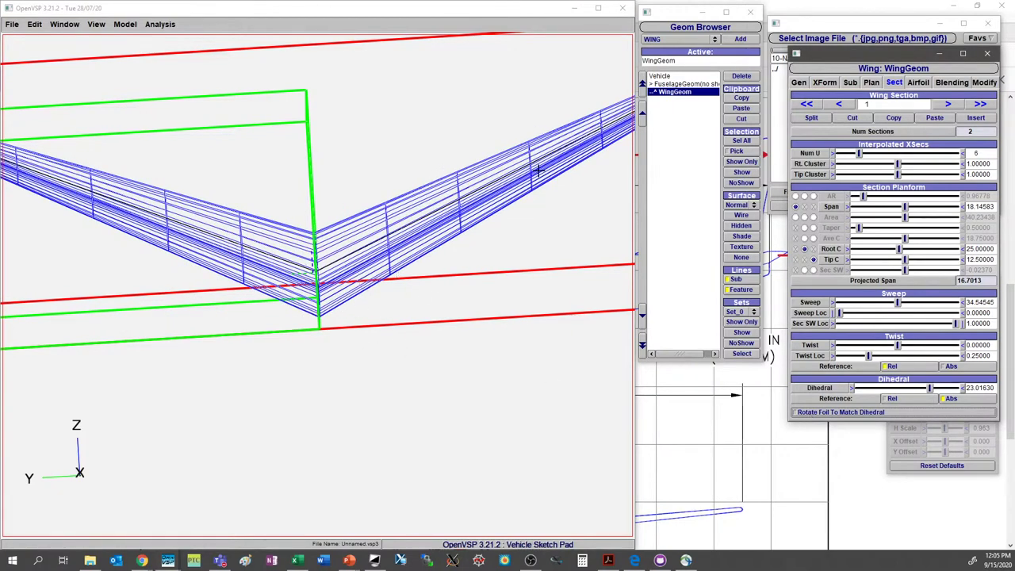
pyautogui.moveTo(279, 242); pyautogui.dragTo(499, 272)
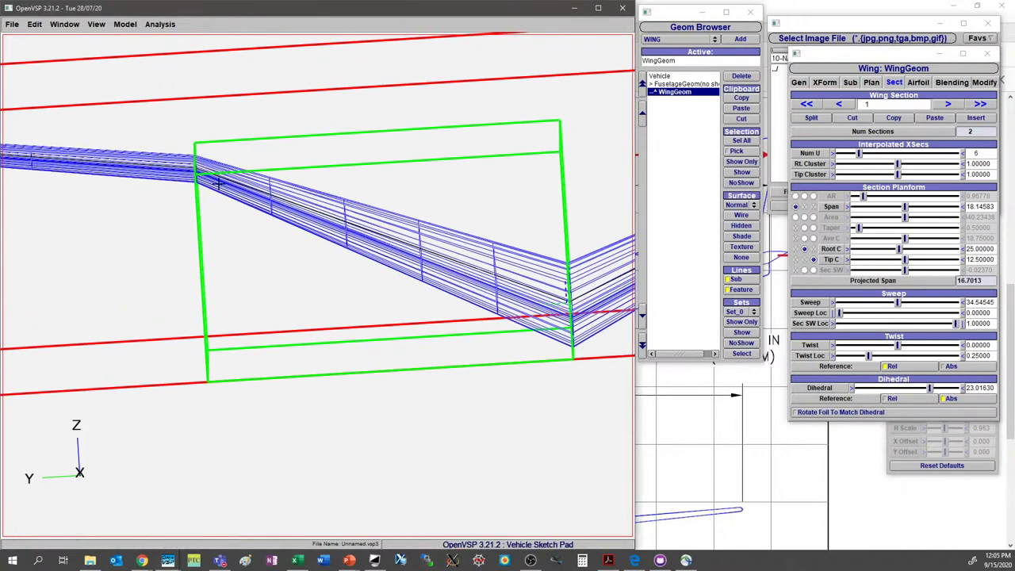
pyautogui.moveTo(550, 333); pyautogui.dragTo(466, 302)
pyautogui.scroll(3, 466, 302)
pyautogui.scroll(-5, 468, 305)
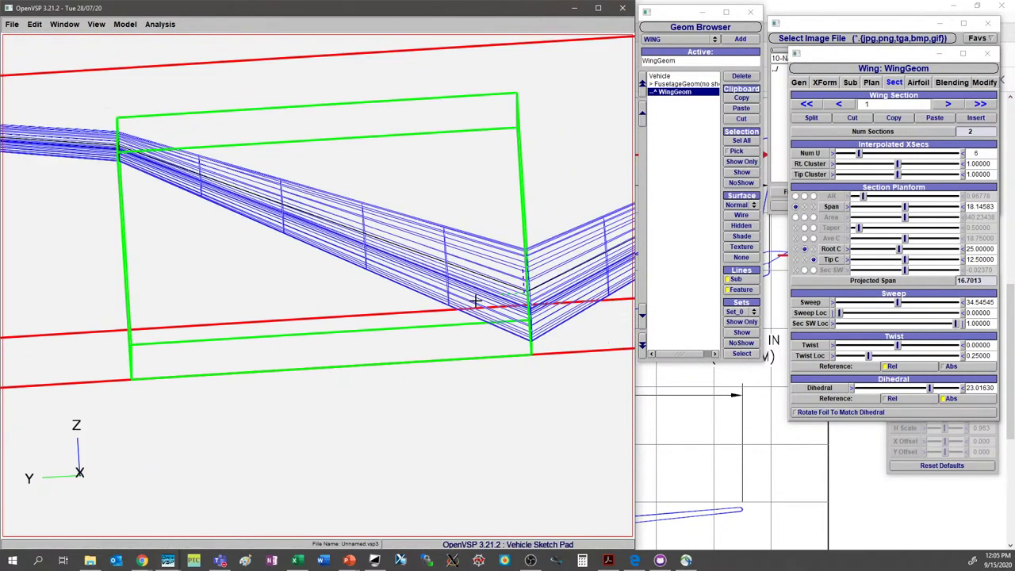
# - Try a dihedral of about 3.7 degrees on section 1, raise it to 35 degrees and inspect the section up close
pyautogui.moveTo(931, 389); pyautogui.dragTo(890, 388)
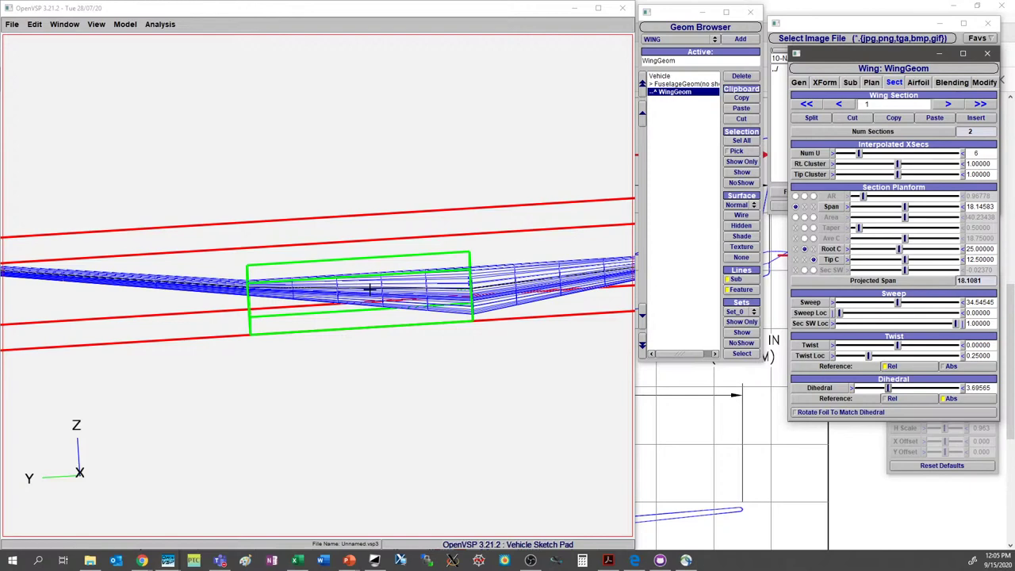
pyautogui.moveTo(889, 389); pyautogui.dragTo(1003, 389)
pyautogui.moveTo(527, 335); pyautogui.dragTo(516, 403, button='right')
pyautogui.scroll(10, 380, 346)
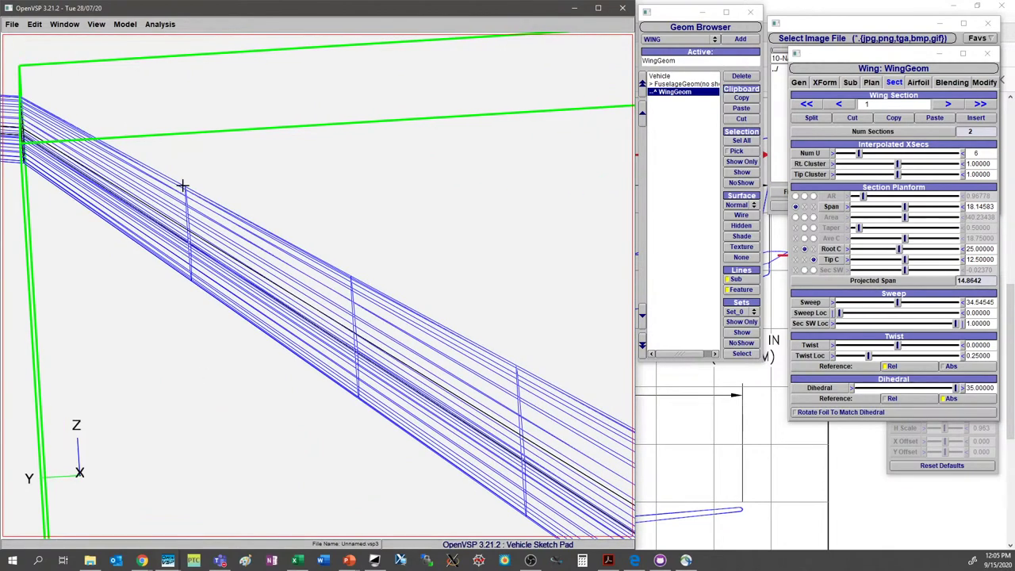
# - Switch Rotate Foil To Match Dihedral on and back off for section 1, comparing the airfoil sections up close and in perspective
pyautogui.click(809, 414)
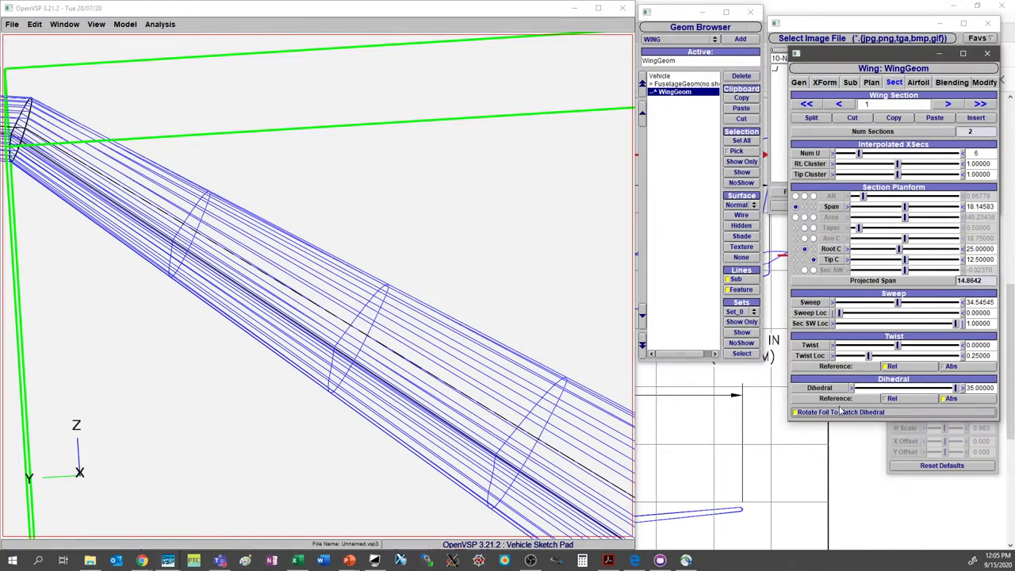
pyautogui.click(798, 411)
pyautogui.moveTo(444, 301); pyautogui.dragTo(353, 365)
pyautogui.press('F2')
pyautogui.scroll(3, 333, 343)
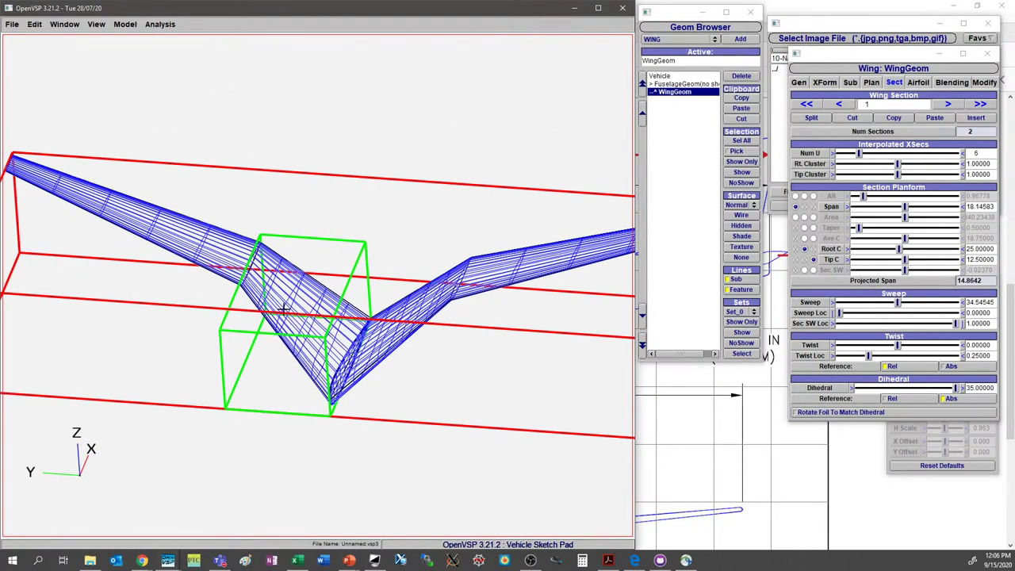
# - Turn on Rotate Foil To Match Dihedral for section 1, comparing the wing root with and without it
pyautogui.click(872, 418)
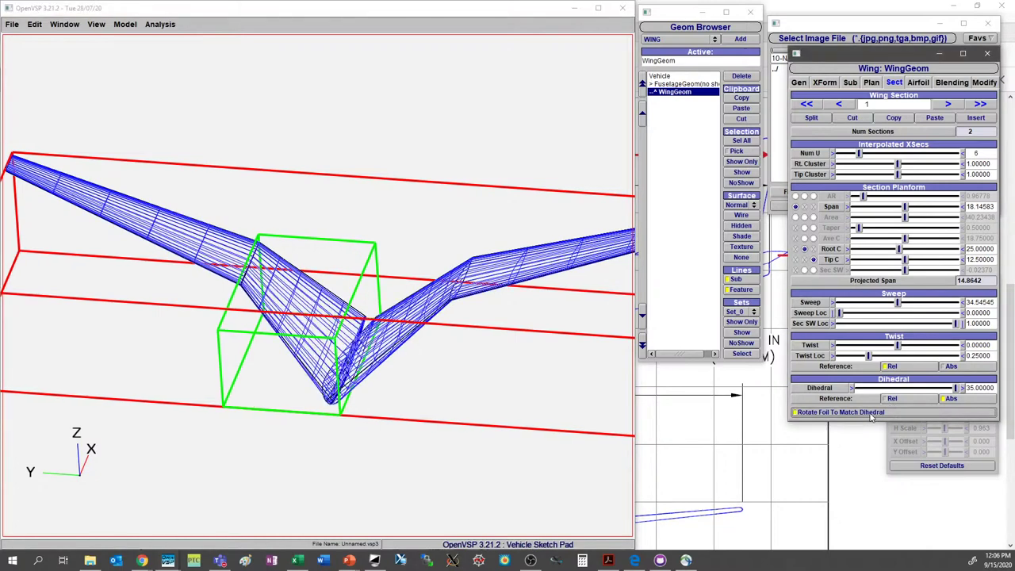
pyautogui.click(872, 418)
pyautogui.click(871, 418)
pyautogui.moveTo(389, 327); pyautogui.dragTo(142, 359)
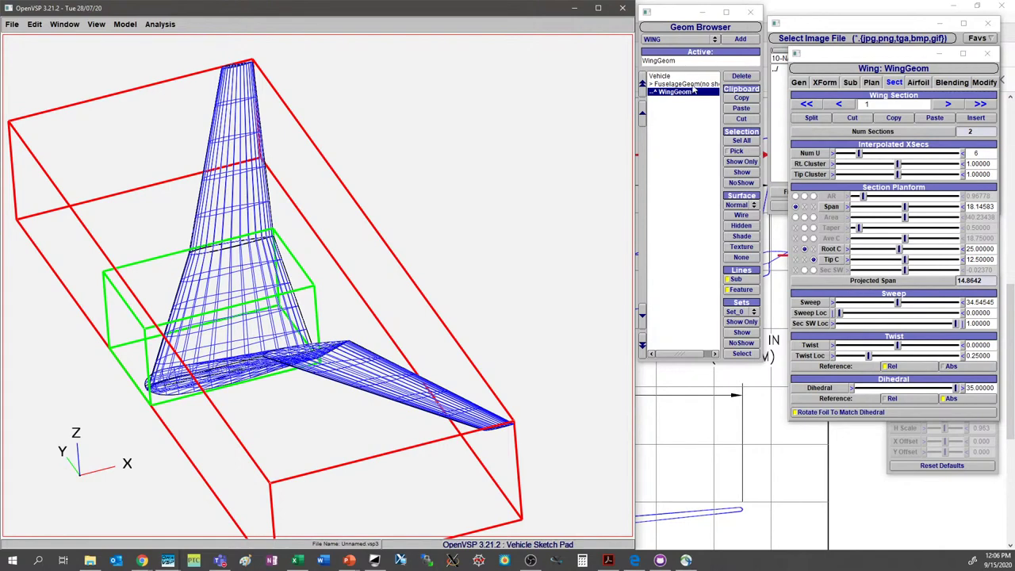
# - Show the hidden fuselage again and add a new wing component under it
pyautogui.click(668, 84)
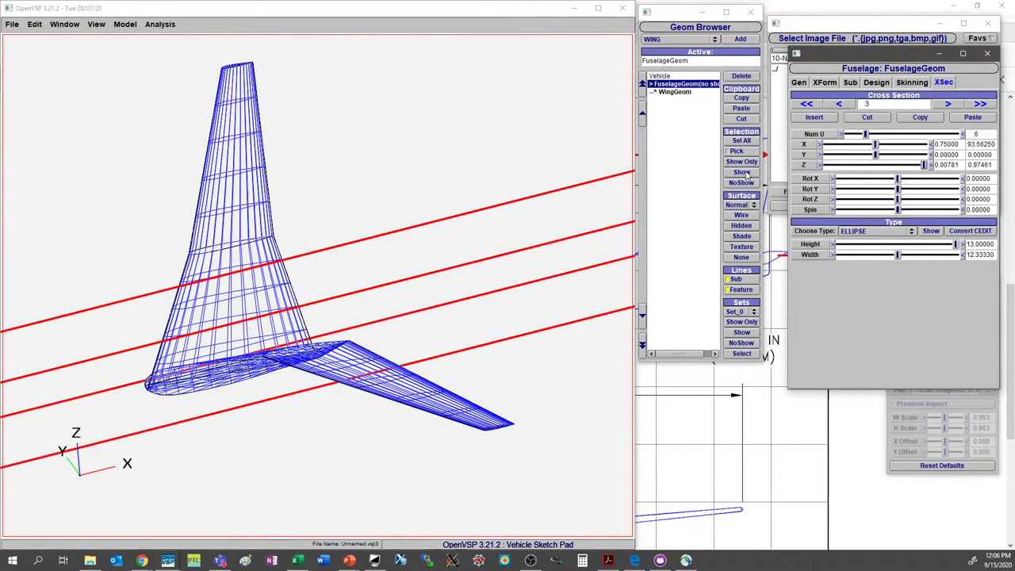
pyautogui.scroll(-5, 433, 176)
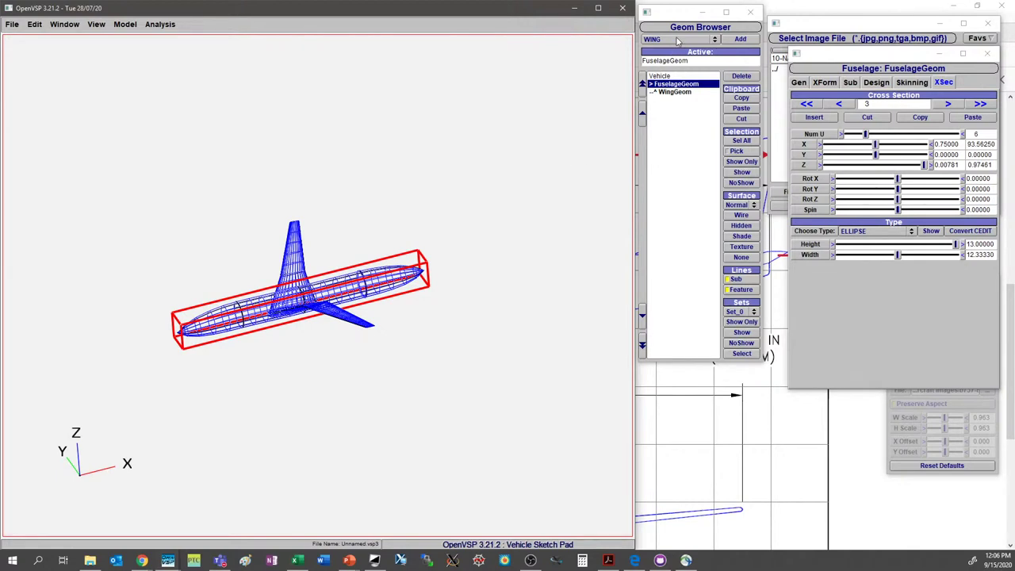
pyautogui.click(739, 39)
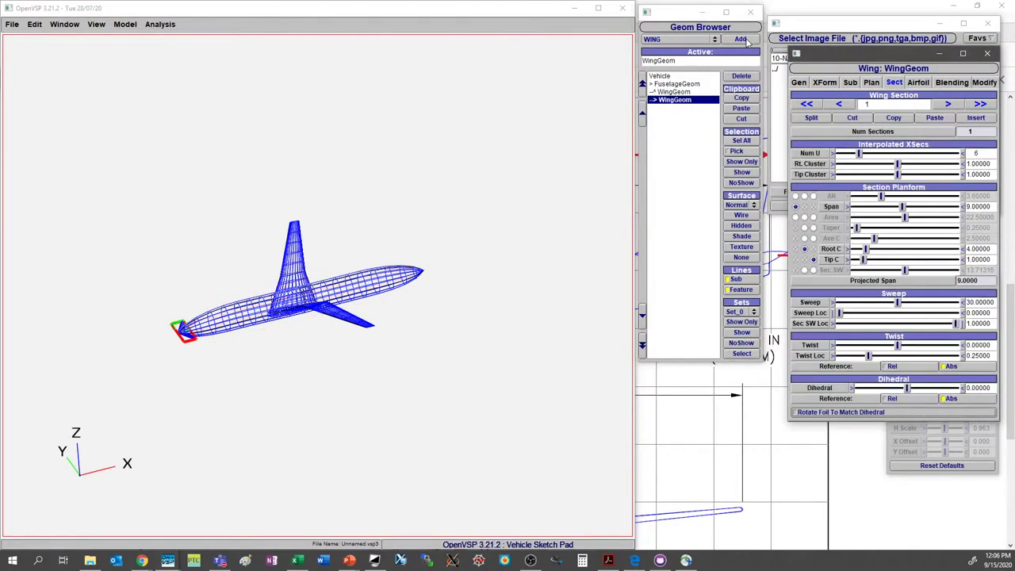
# - Turn off XZ planar symmetry for the new wing and set its X rotation to 90 degrees
pyautogui.click(831, 83)
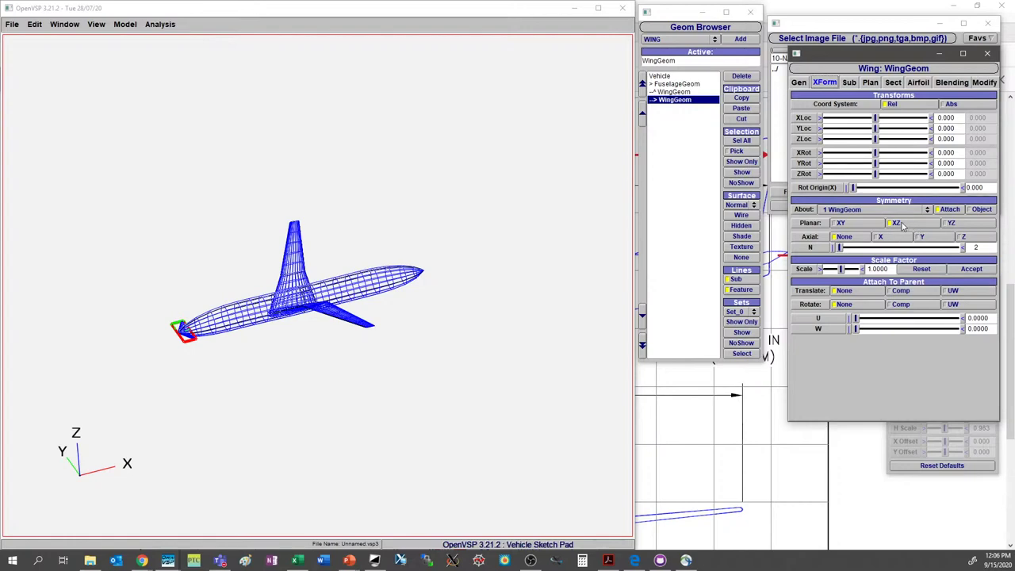
pyautogui.scroll(10, 256, 349)
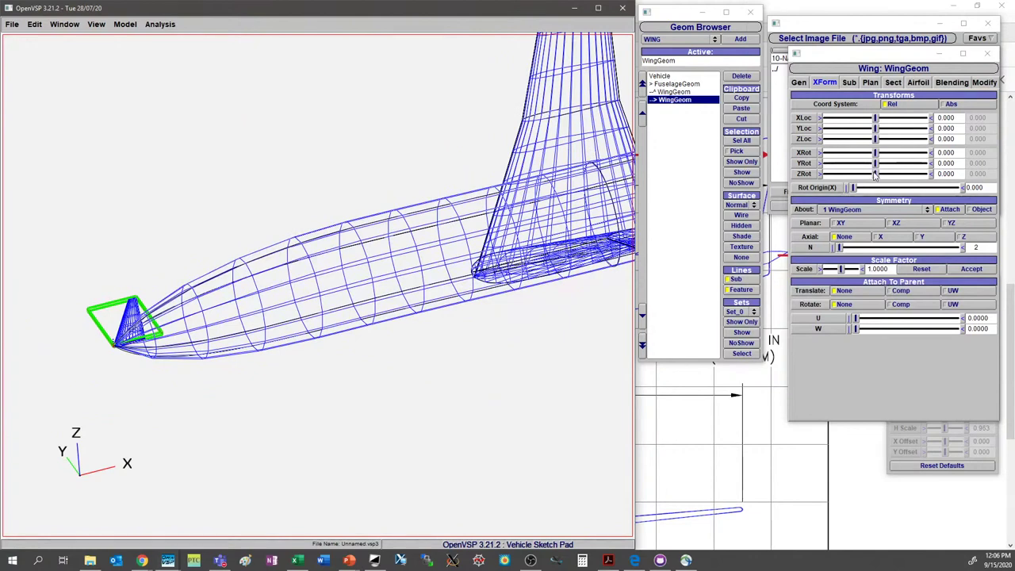
pyautogui.moveTo(879, 157); pyautogui.dragTo(923, 156)
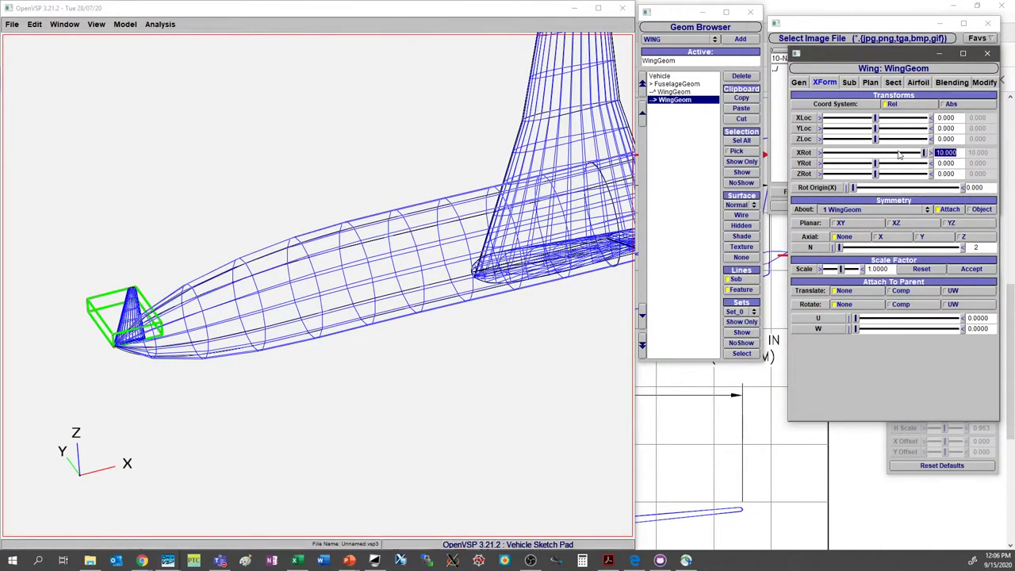
pyautogui.write('90')
pyautogui.press('Return')
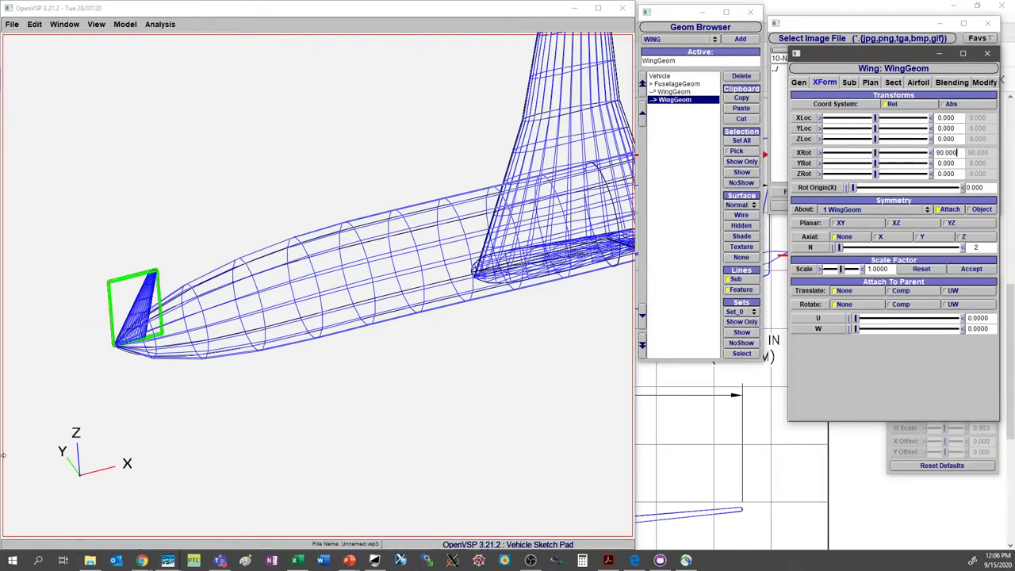
# - Inspect the upright wing at the nose and move it aft to an X location of about 111.7
pyautogui.moveTo(134, 339); pyautogui.dragTo(318, 344)
pyautogui.scroll(5, 520, 336)
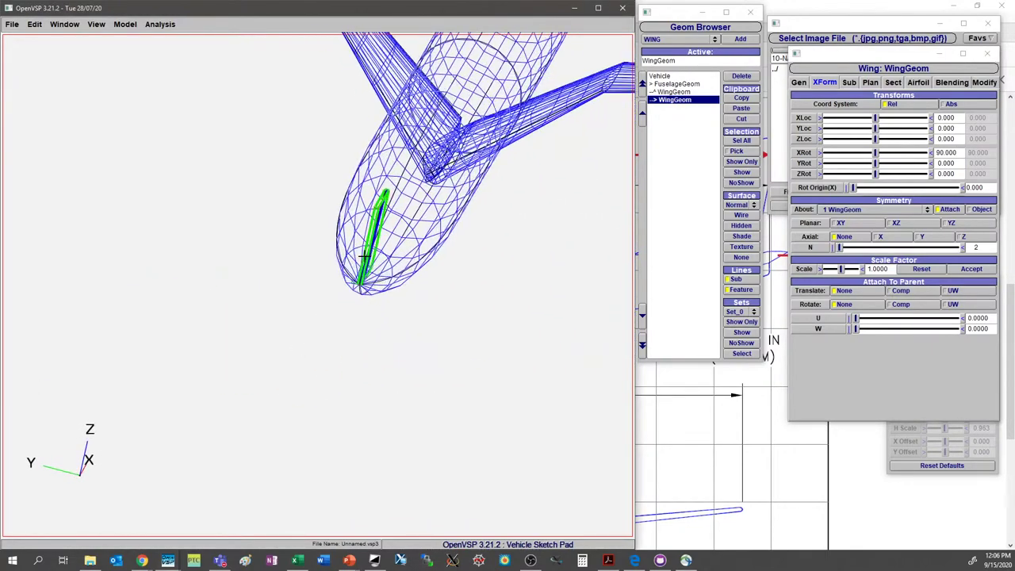
pyautogui.moveTo(449, 356); pyautogui.dragTo(414, 383)
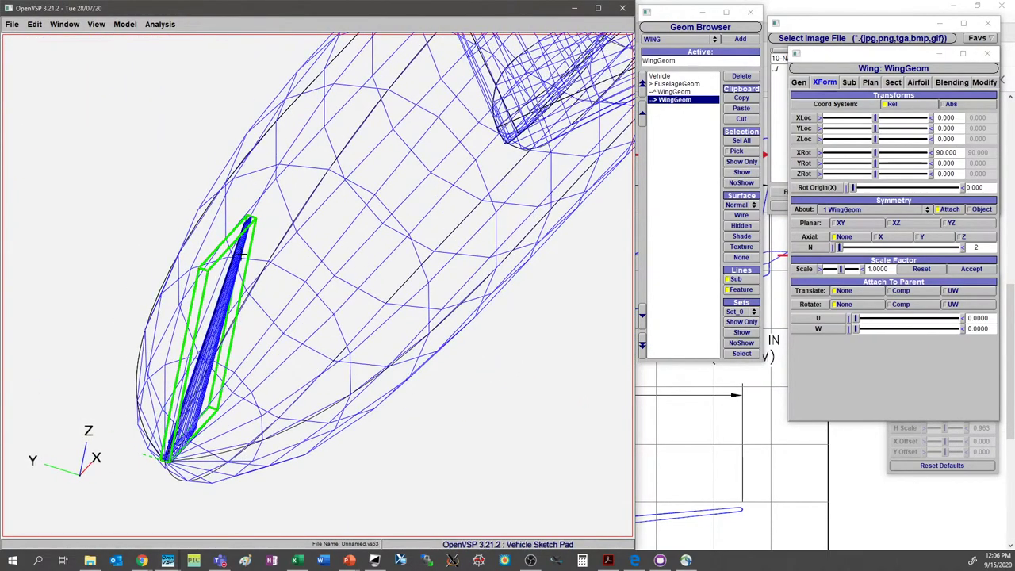
pyautogui.scroll(-5, 367, 275)
pyautogui.moveTo(368, 276); pyautogui.dragTo(289, 325)
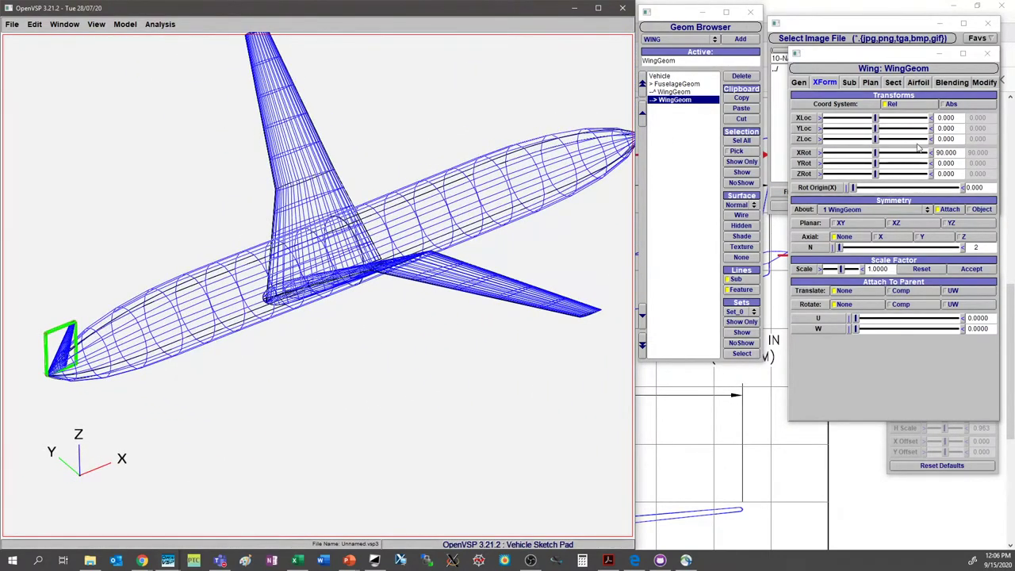
pyautogui.moveTo(876, 118); pyautogui.dragTo(896, 129)
pyautogui.moveTo(453, 221); pyautogui.dragTo(372, 325)
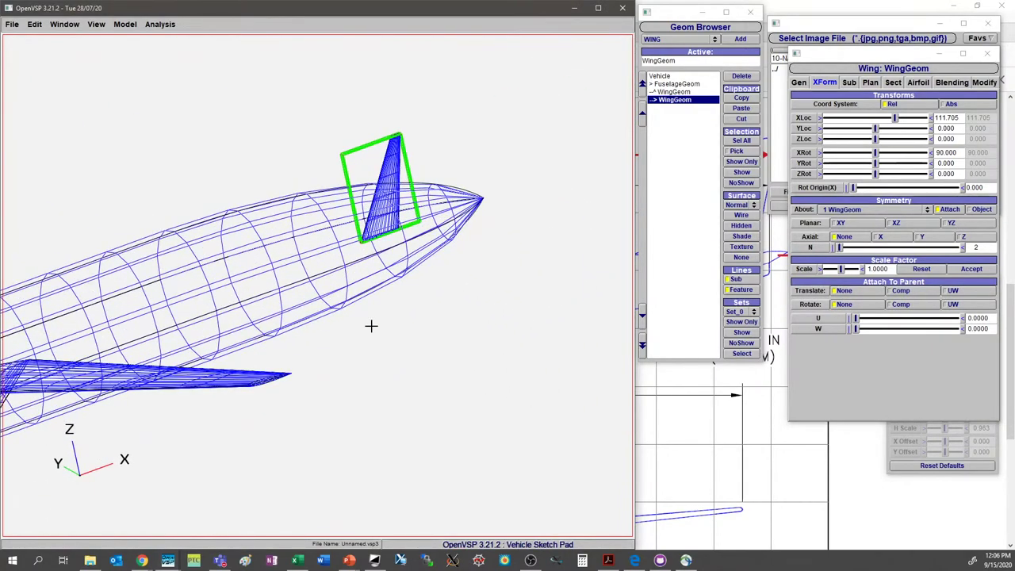
# - Size the vertical tail's section to a span of 19, root chord about 11.28, tip chord about 5.61 and sweep of 23 degrees
pyautogui.click(893, 82)
pyautogui.moveTo(902, 207); pyautogui.dragTo(932, 224)
pyautogui.moveTo(865, 249); pyautogui.dragTo(906, 261)
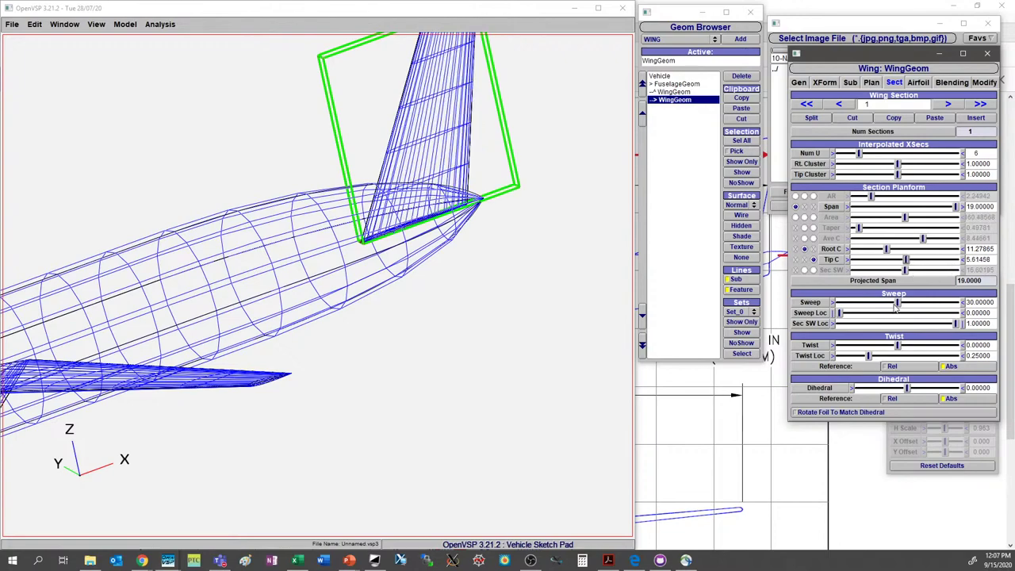
pyautogui.moveTo(901, 303); pyautogui.dragTo(856, 303)
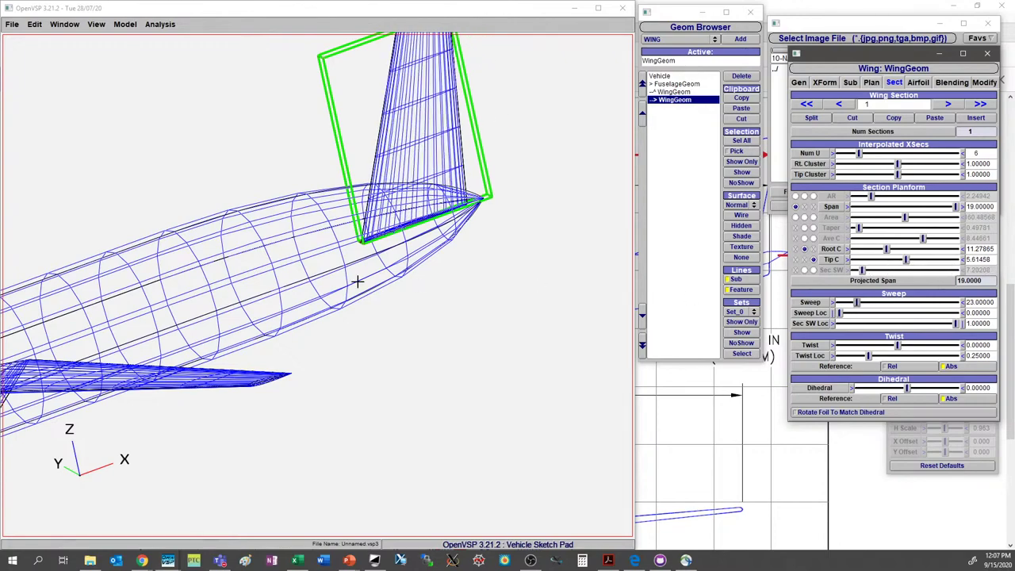
pyautogui.scroll(-5, 356, 280)
pyautogui.scroll(5, 170, 290)
pyautogui.moveTo(170, 290); pyautogui.dragTo(274, 275)
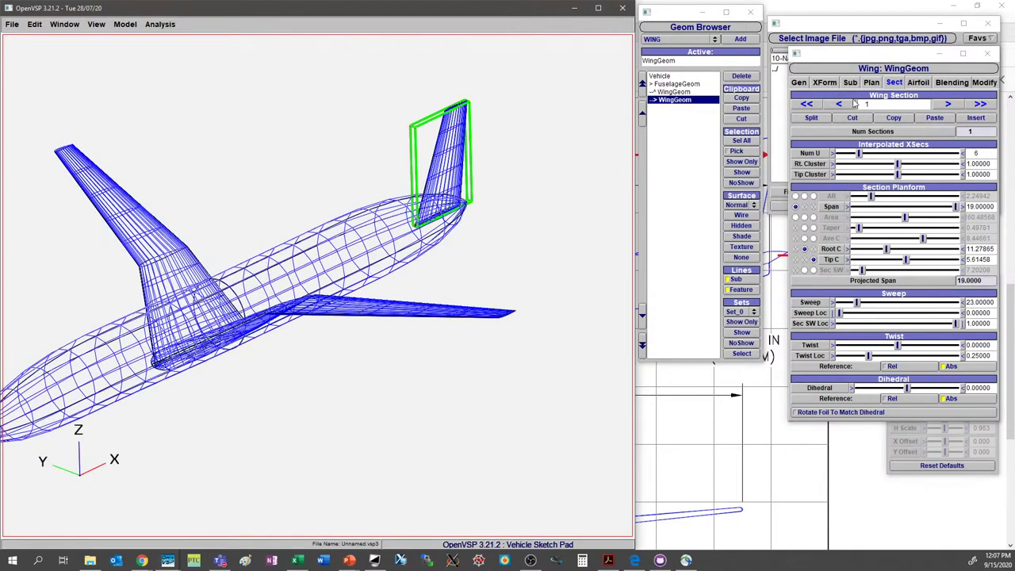
# - Toggle XZ planar symmetry on the vertical tail and examine its surface up close
pyautogui.click(826, 89)
pyautogui.click(824, 84)
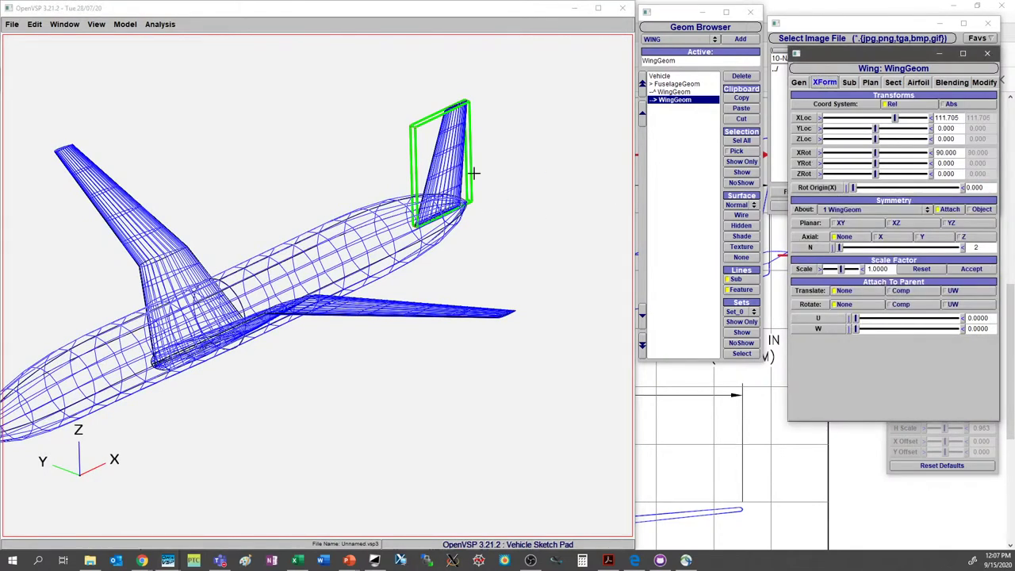
pyautogui.click(897, 223)
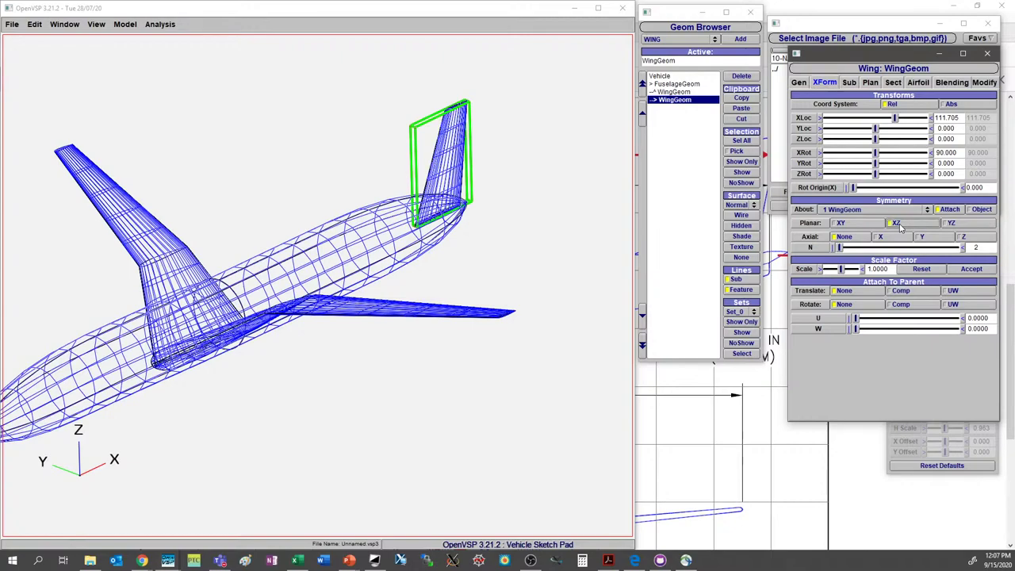
pyautogui.scroll(5, 427, 252)
pyautogui.scroll(-5, 426, 253)
pyautogui.scroll(6, 340, 306)
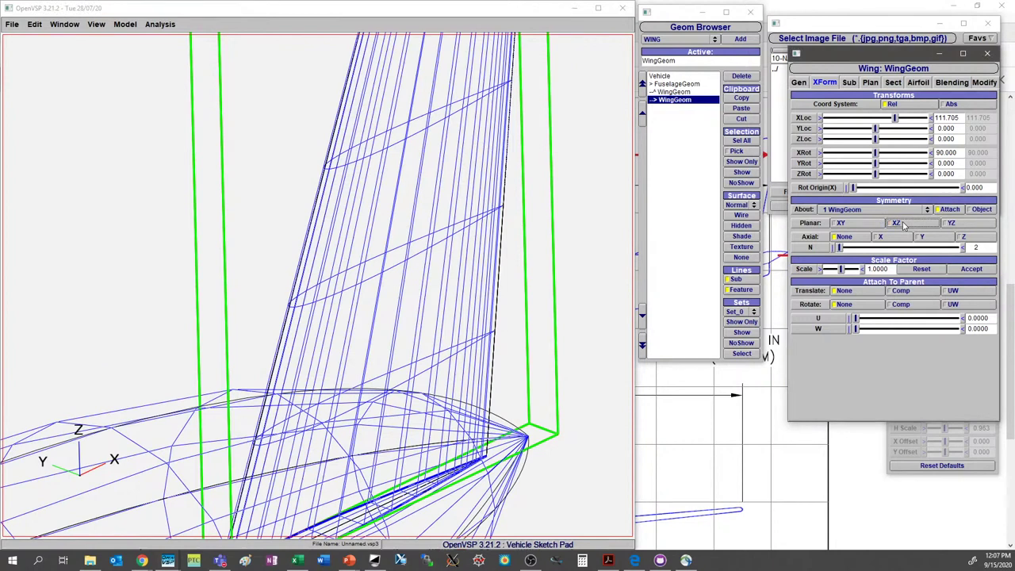
# - Turn on XZ symmetry for the vertical tail, try an X rotation of about 86.5 degrees and restore it to 90
pyautogui.click(901, 224)
pyautogui.moveTo(875, 153); pyautogui.dragTo(860, 153)
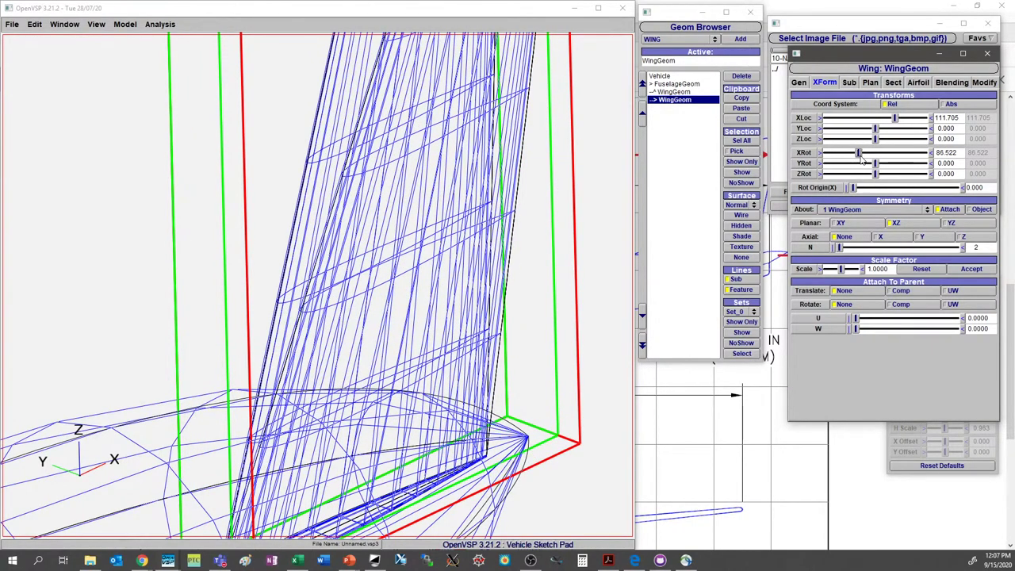
pyautogui.doubleClick(960, 151)
pyautogui.write('90')
pyautogui.press('Return')
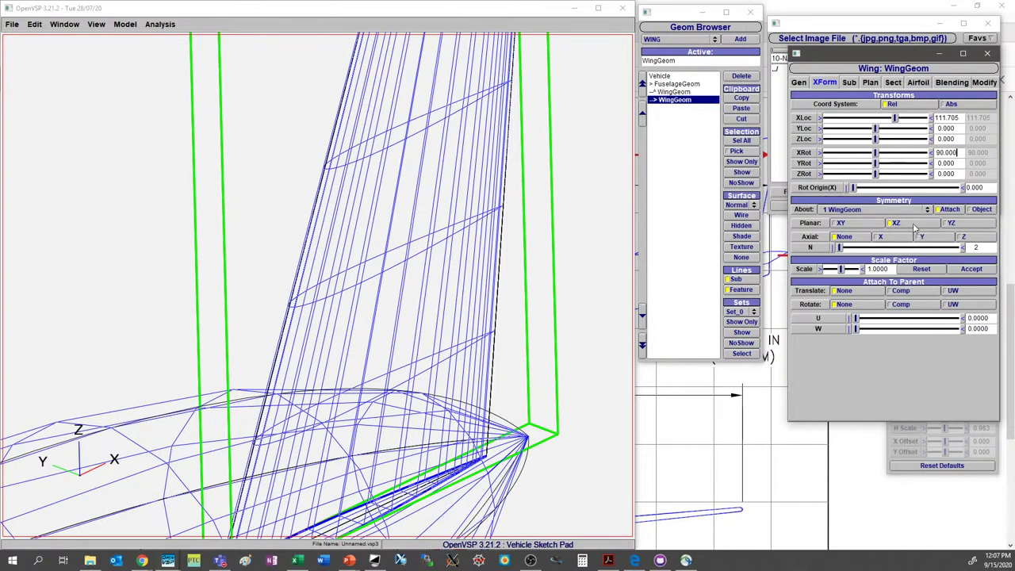
# - Offset the mirrored vertical tail to a Y location of about 4.46 to form twin tails
pyautogui.scroll(-5, 328, 299)
pyautogui.moveTo(328, 299); pyautogui.dragTo(338, 337)
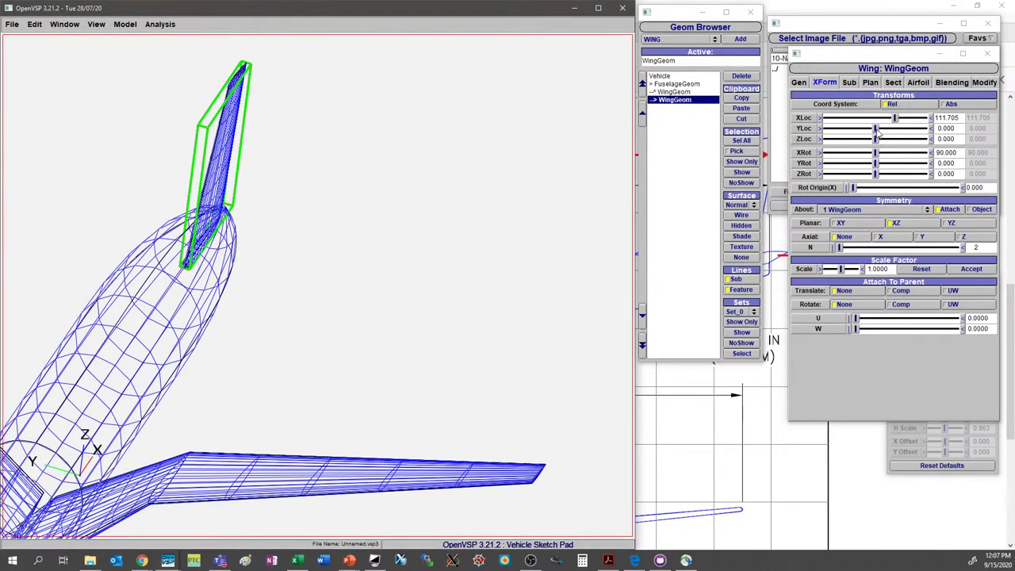
pyautogui.moveTo(876, 130); pyautogui.dragTo(899, 132)
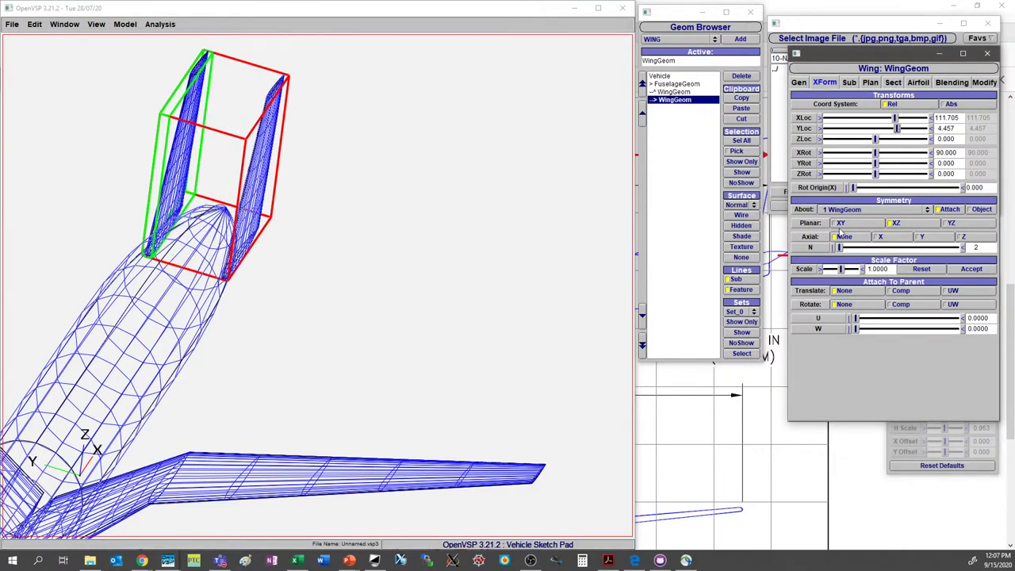
# - Check the symmetry reference choices, keep WingGeom selected, and examine the twin tails on the whole aircraft
pyautogui.click(847, 210)
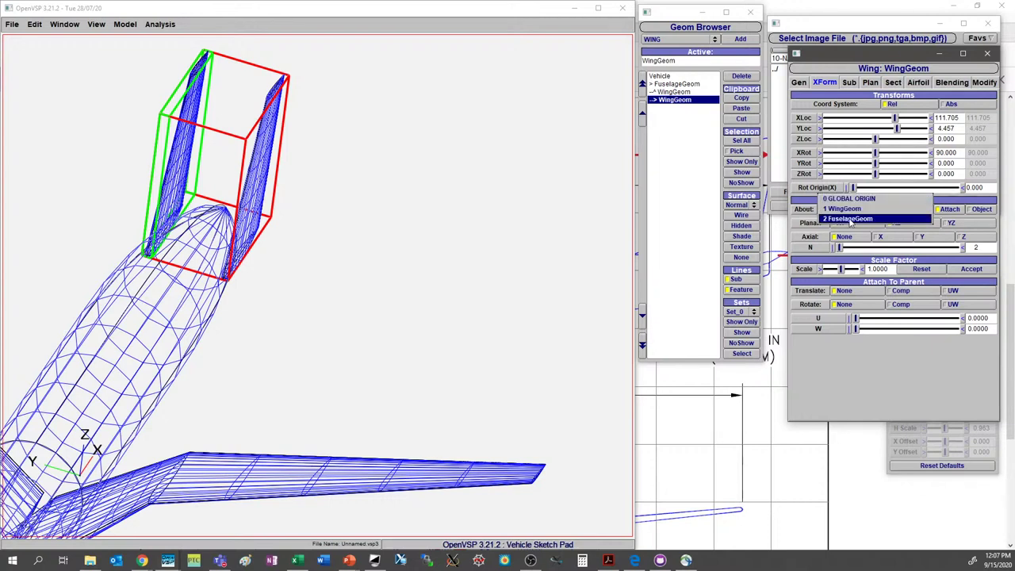
pyautogui.click(851, 207)
pyautogui.moveTo(326, 303)
pyautogui.mouseDown()
pyautogui.moveTo(478, 299)
pyautogui.moveTo(320, 259)
pyautogui.moveTo(256, 335)
pyautogui.moveTo(324, 310)
pyautogui.mouseUp()
pyautogui.scroll(-5, 249, 294)
pyautogui.moveTo(249, 294); pyautogui.dragTo(301, 365)
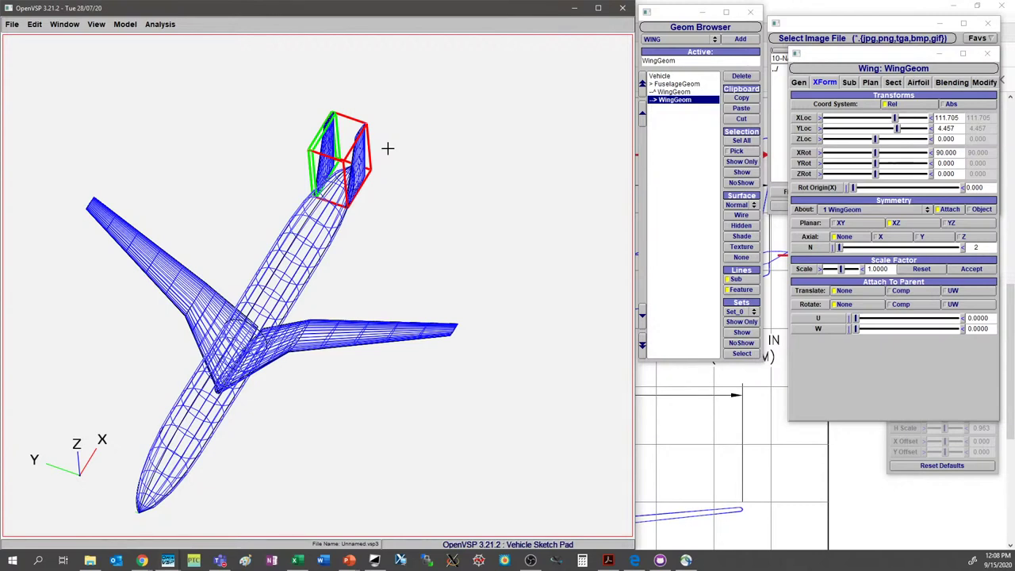
pyautogui.moveTo(307, 342)
pyautogui.mouseDown()
pyautogui.moveTo(393, 364)
pyautogui.moveTo(126, 299)
pyautogui.moveTo(293, 340)
pyautogui.mouseUp()
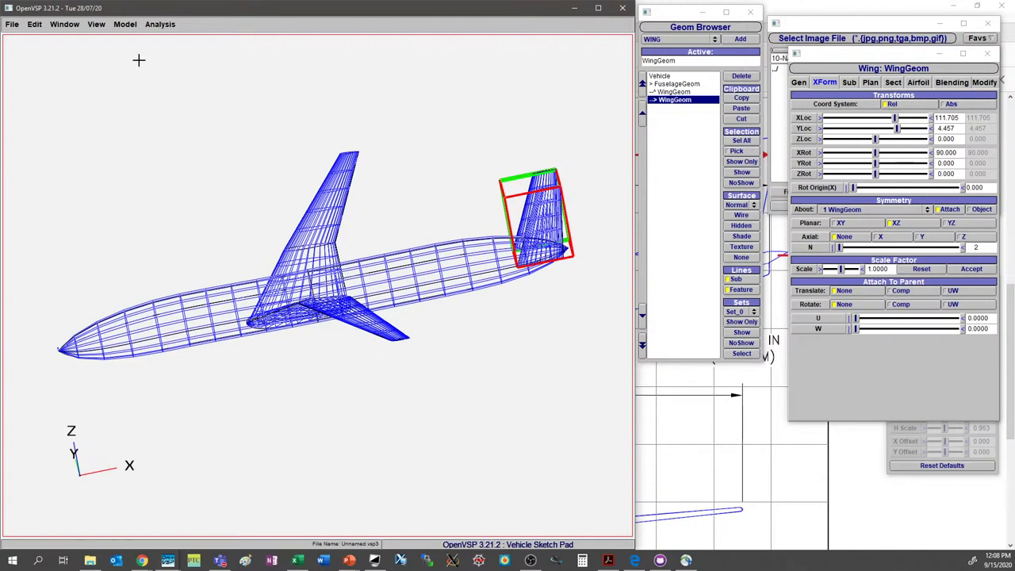
# - Open the background settings and turn on the Boeing 737-800 reference image
pyautogui.click(65, 25)
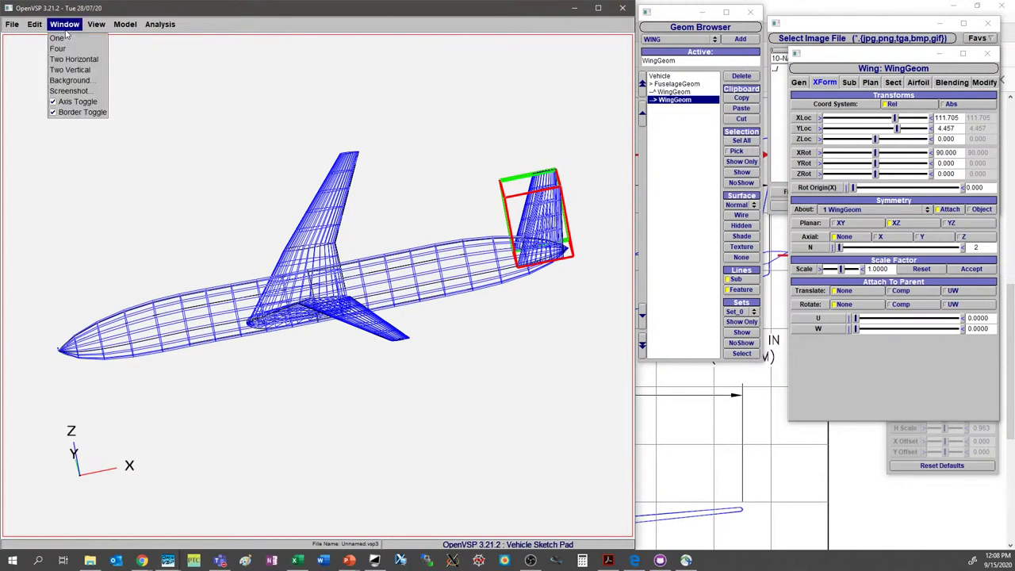
pyautogui.click(70, 80)
pyautogui.click(955, 379)
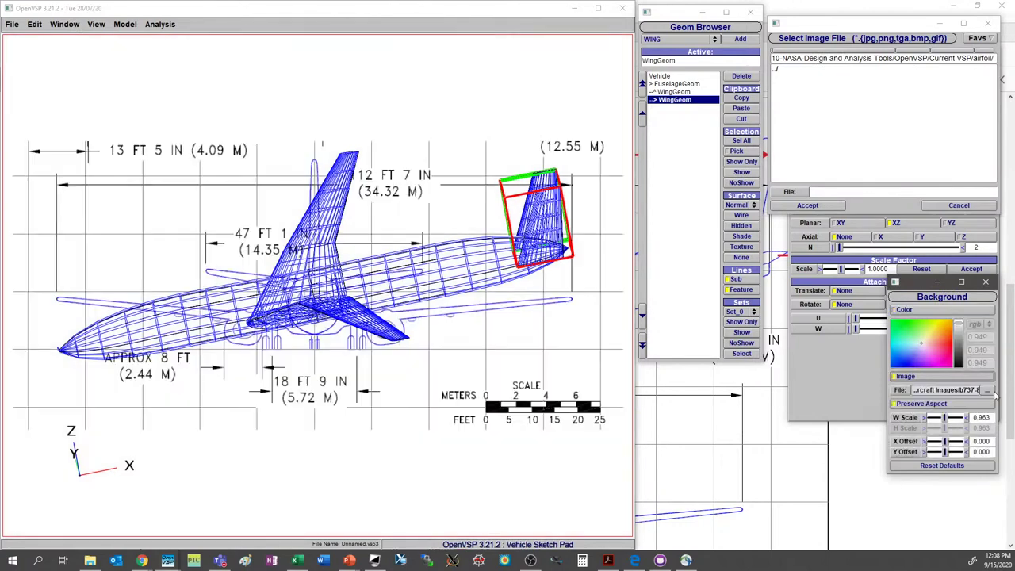
# - Load side view.png from the VSPU tutorial's Aircraft Images/b737-800 folder as the background image
pyautogui.click(988, 390)
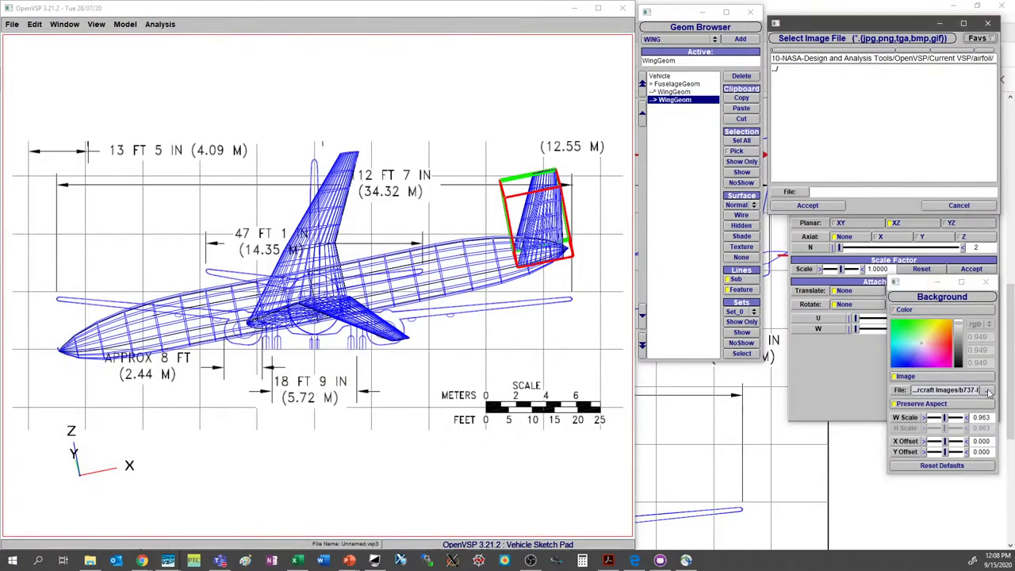
pyautogui.doubleClick(983, 69)
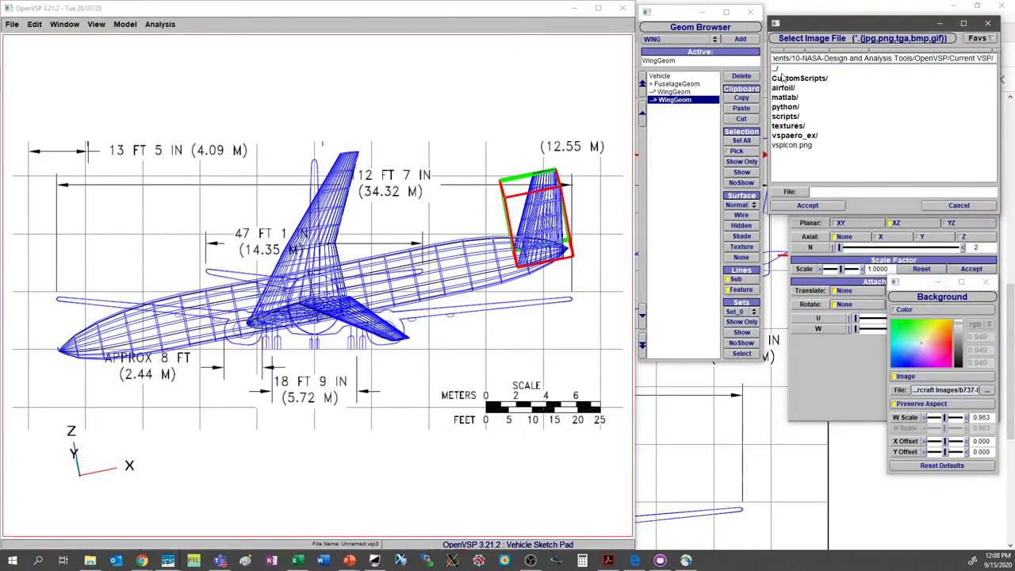
pyautogui.click(984, 41)
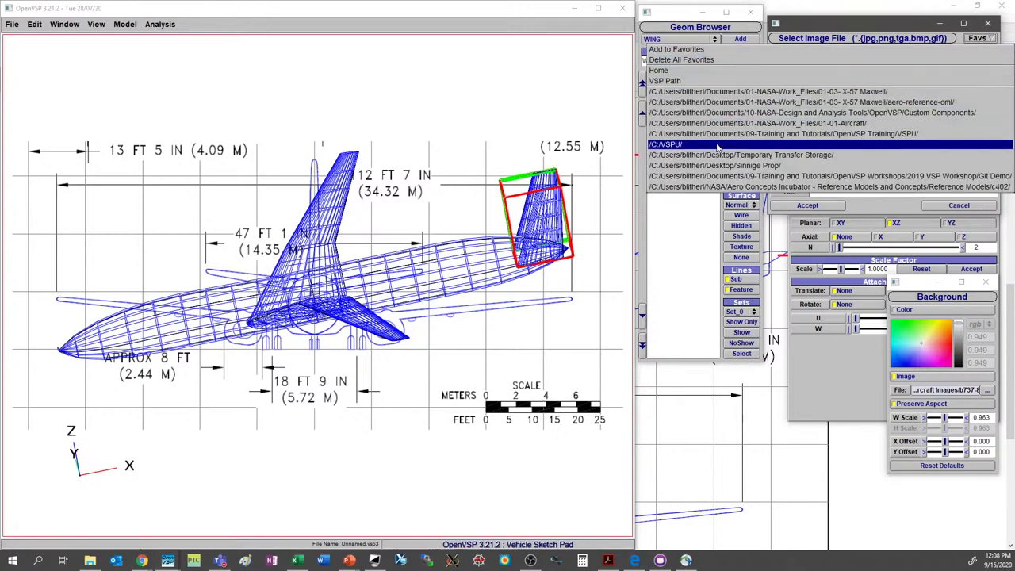
pyautogui.click(753, 145)
pyautogui.doubleClick(805, 98)
pyautogui.doubleClick(809, 79)
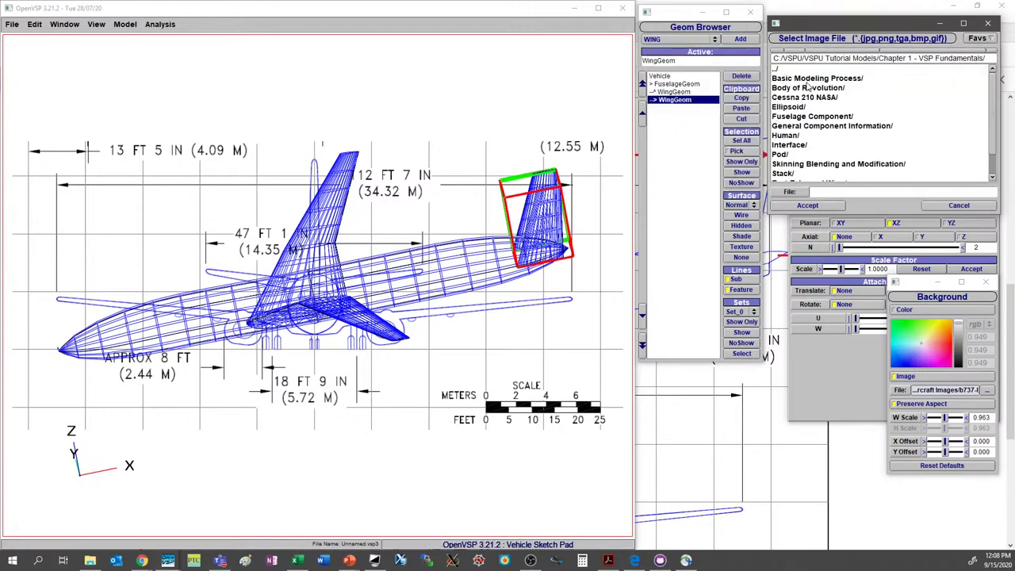
pyautogui.doubleClick(811, 78)
pyautogui.doubleClick(811, 79)
pyautogui.doubleClick(809, 78)
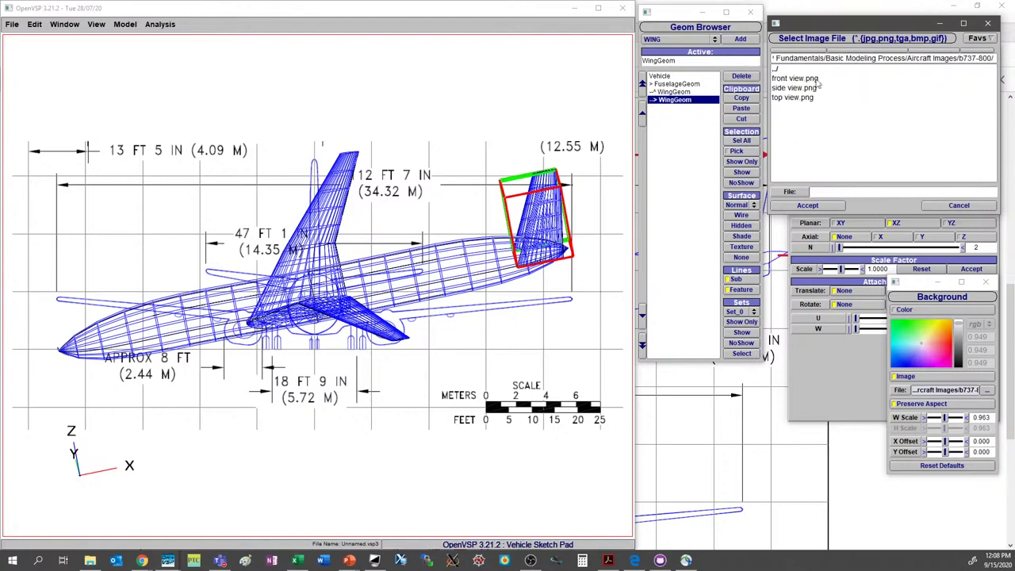
pyautogui.click(825, 88)
pyautogui.click(816, 207)
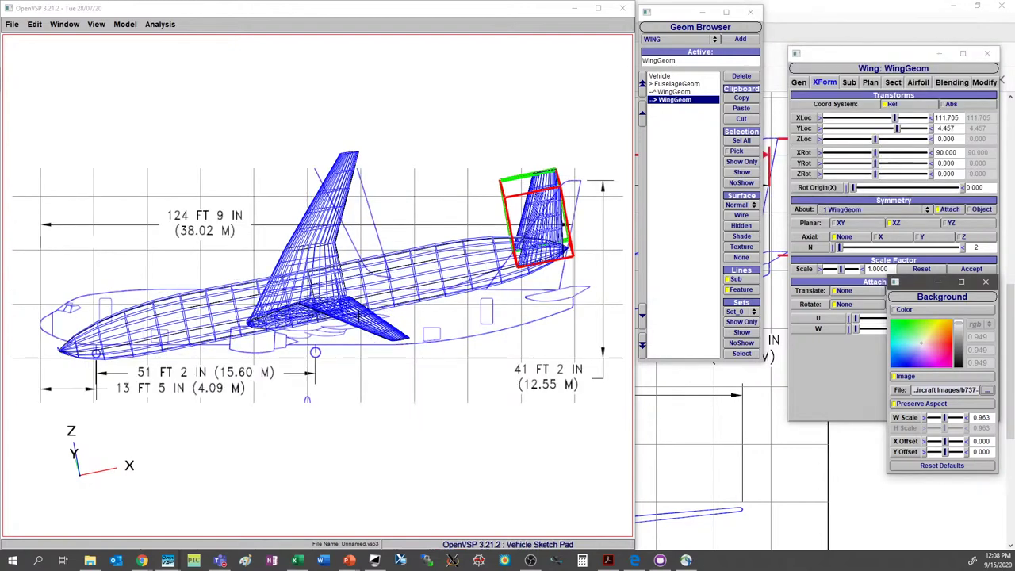
# - Level the model into a side view and scale and shift it until the fuselage lines up with the background drawing
pyautogui.moveTo(314, 348); pyautogui.dragTo(152, 357)
pyautogui.scroll(-5, 152, 357)
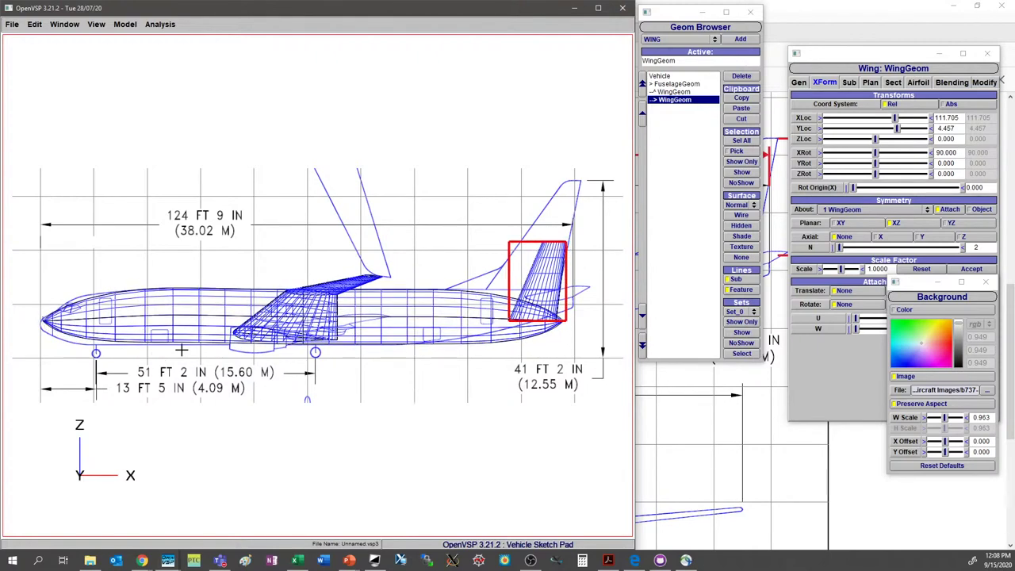
pyautogui.scroll(5, 192, 350)
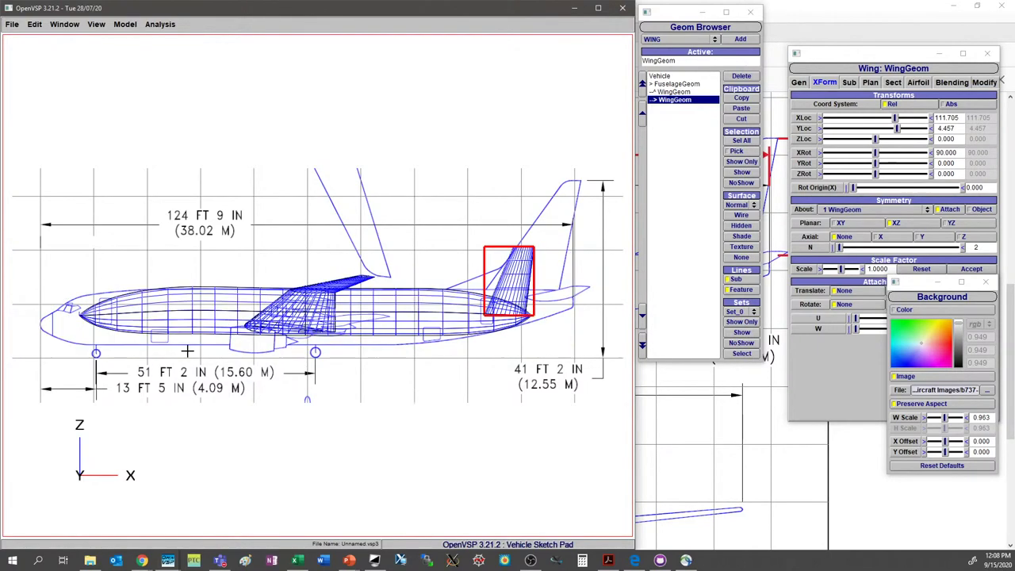
pyautogui.moveTo(204, 351); pyautogui.dragTo(204, 351, button='right')
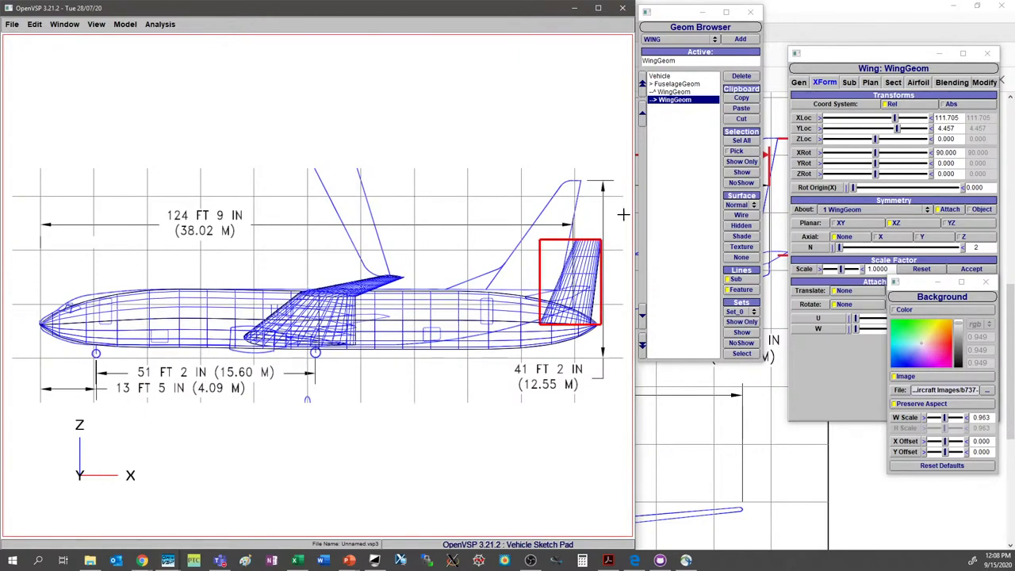
# - Hide both WingGeom components and select the fuselage for editing
pyautogui.keyDown('shift'); pyautogui.click(676, 92); pyautogui.keyUp('shift')
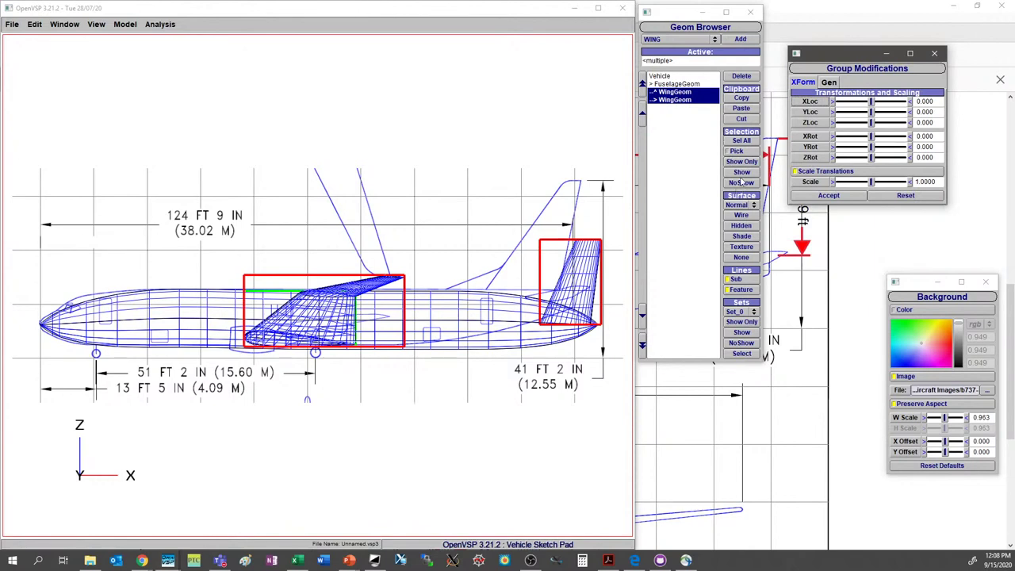
pyautogui.click(742, 182)
pyautogui.click(676, 84)
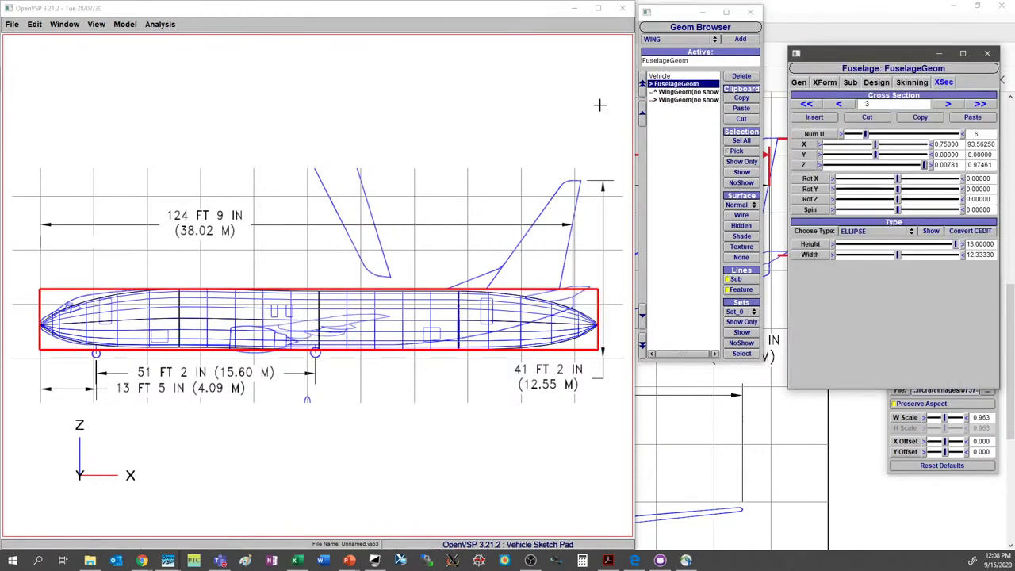
# - Refine the fuselage mesh by setting Num_W to 33 and Num U of cross section 1 to 21
pyautogui.click(839, 103)
pyautogui.click(839, 104)
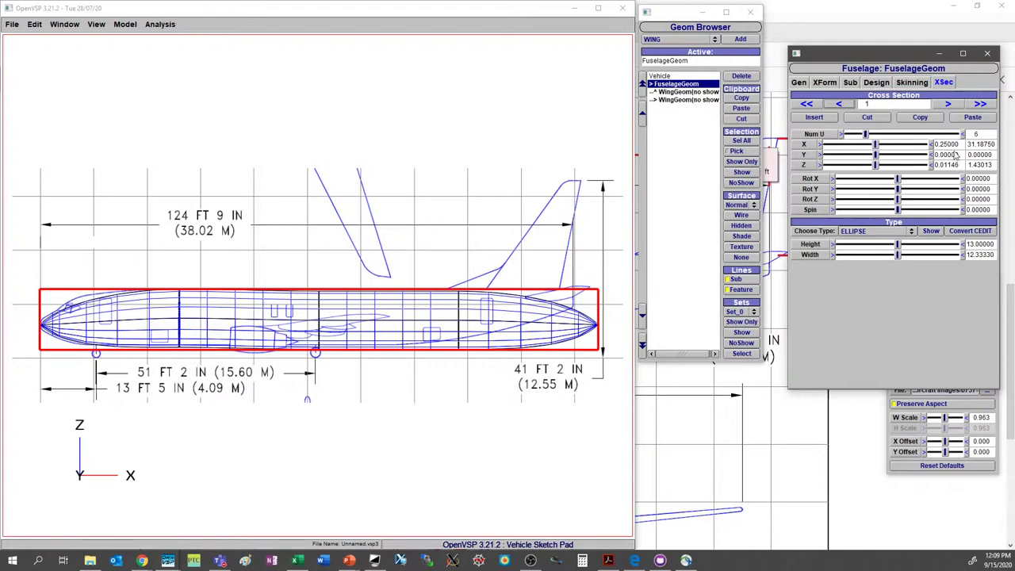
pyautogui.click(798, 83)
pyautogui.doubleClick(992, 168)
pyautogui.write('33')
pyautogui.press('Return')
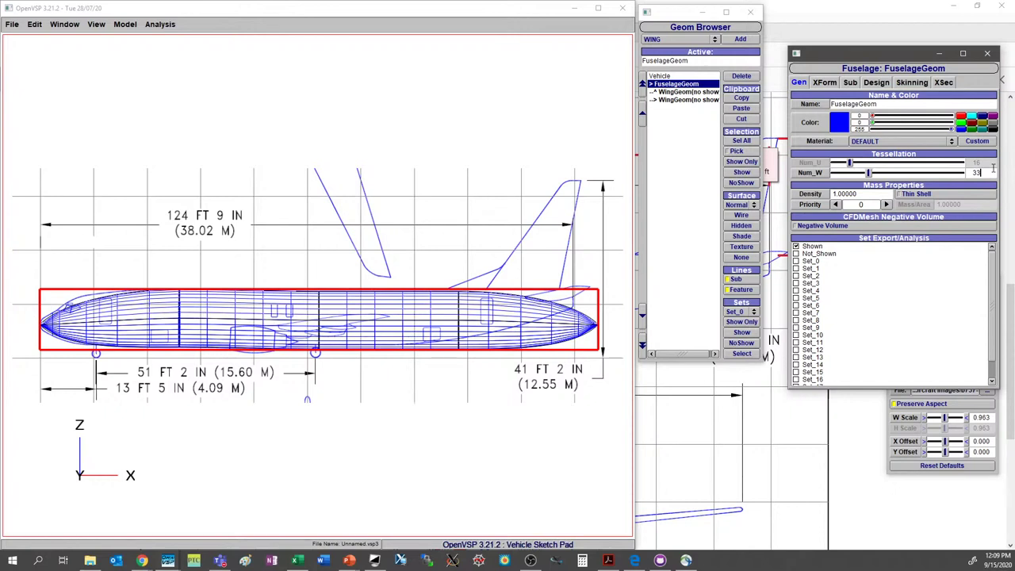
pyautogui.click(942, 82)
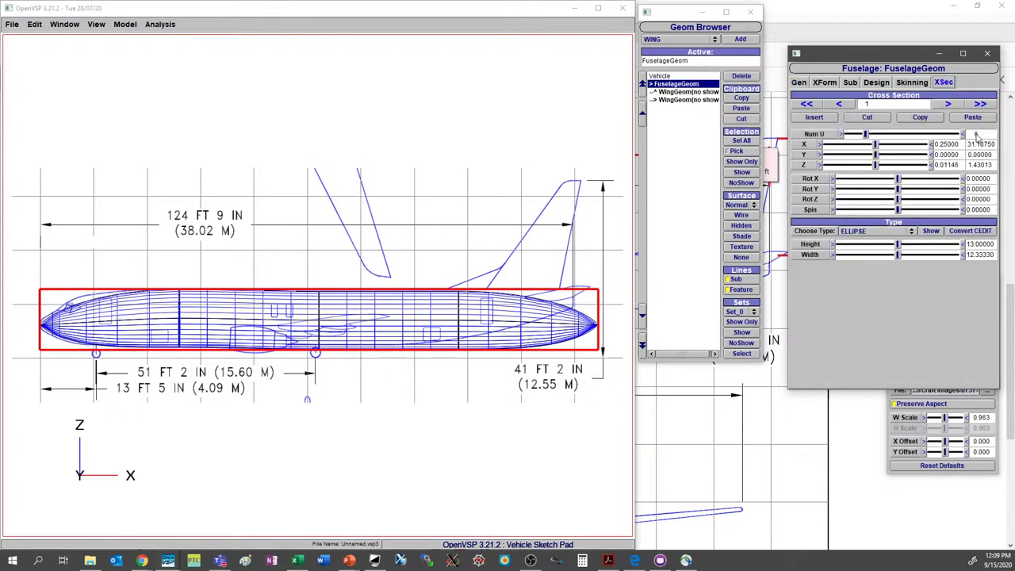
pyautogui.write('21')
pyautogui.press('Return')
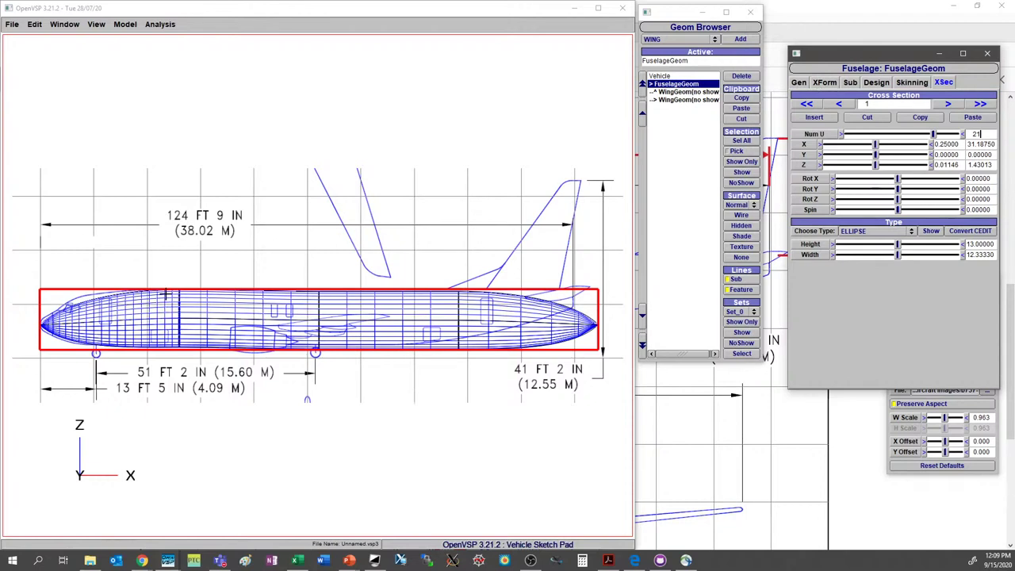
# - Turn off top/bottom skinning symmetry at cross section 1 and set the top and right angles of cross section 0 to 90
pyautogui.click(912, 82)
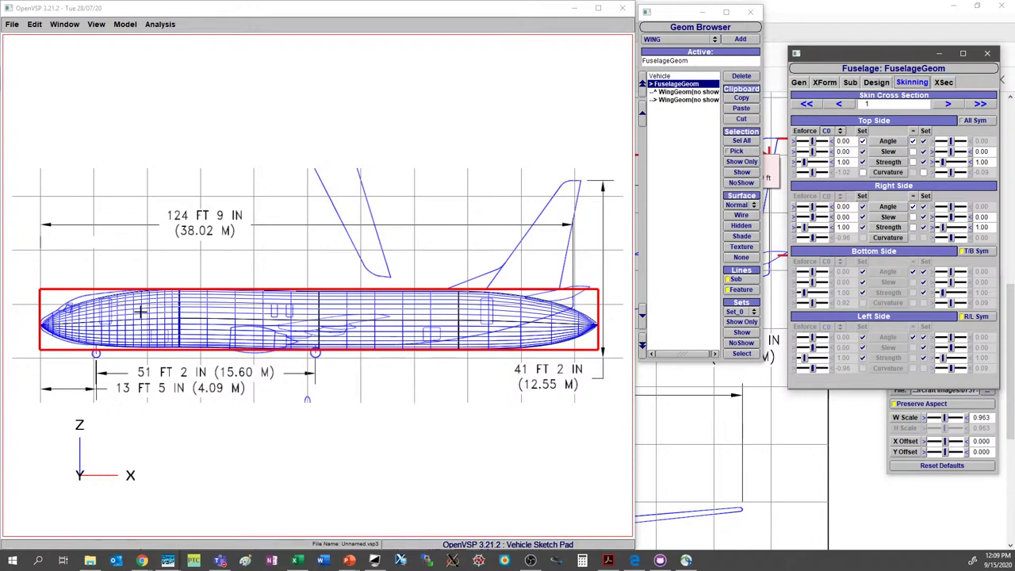
pyautogui.click(982, 251)
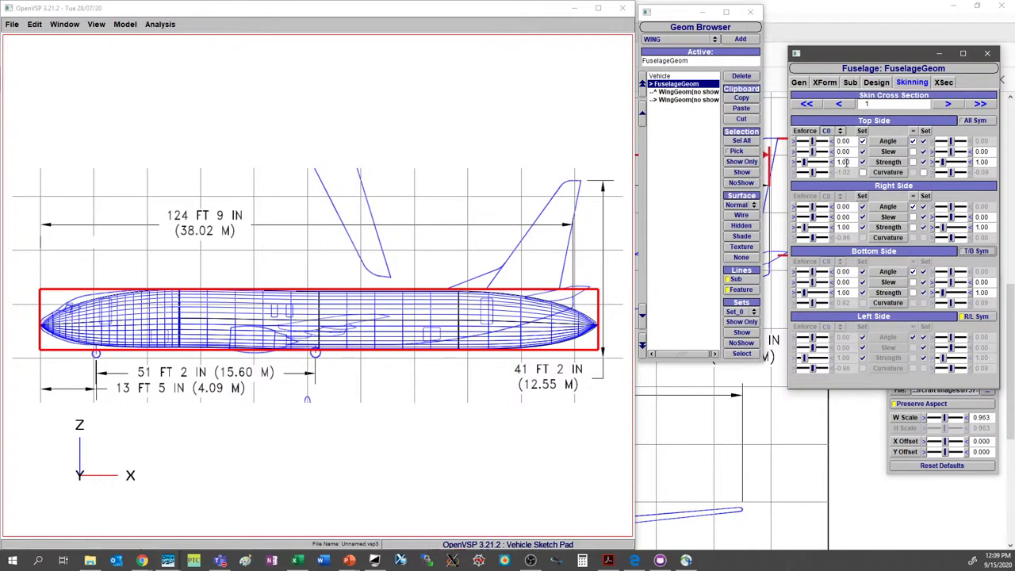
pyautogui.click(840, 105)
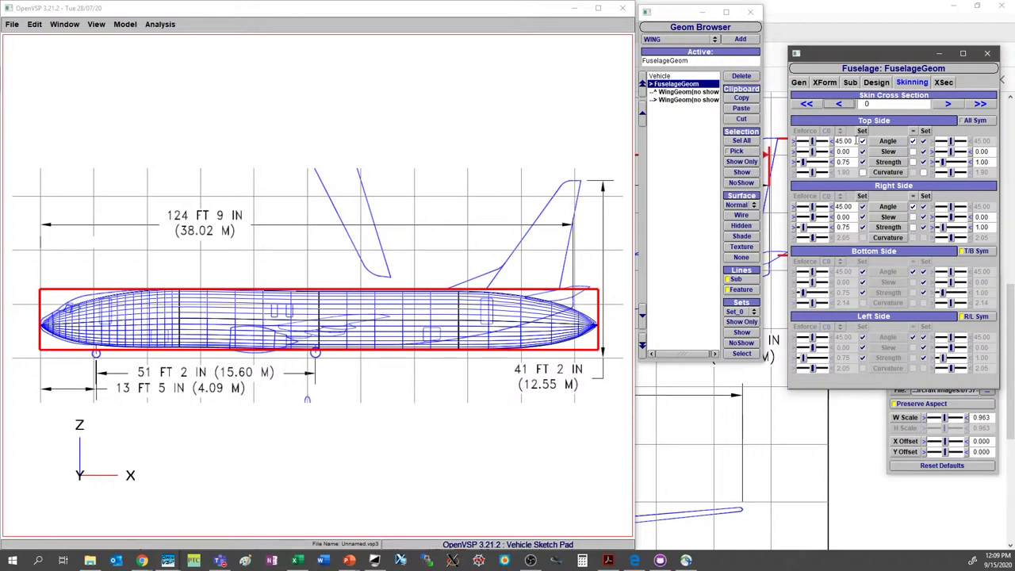
pyautogui.moveTo(856, 141); pyautogui.dragTo(807, 147)
pyautogui.write('90')
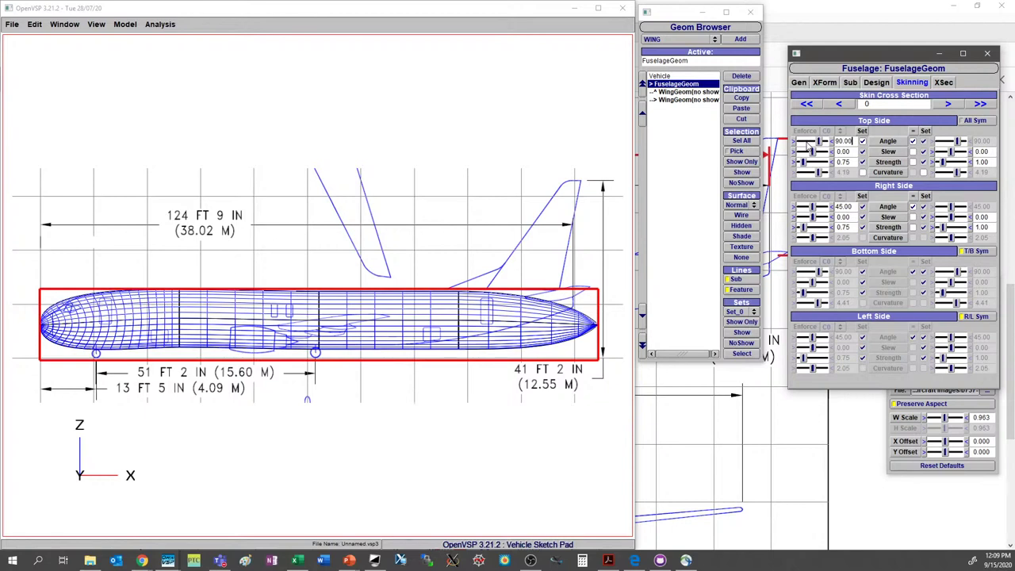
pyautogui.click(807, 207)
pyautogui.write('90')
pyautogui.press('Return')
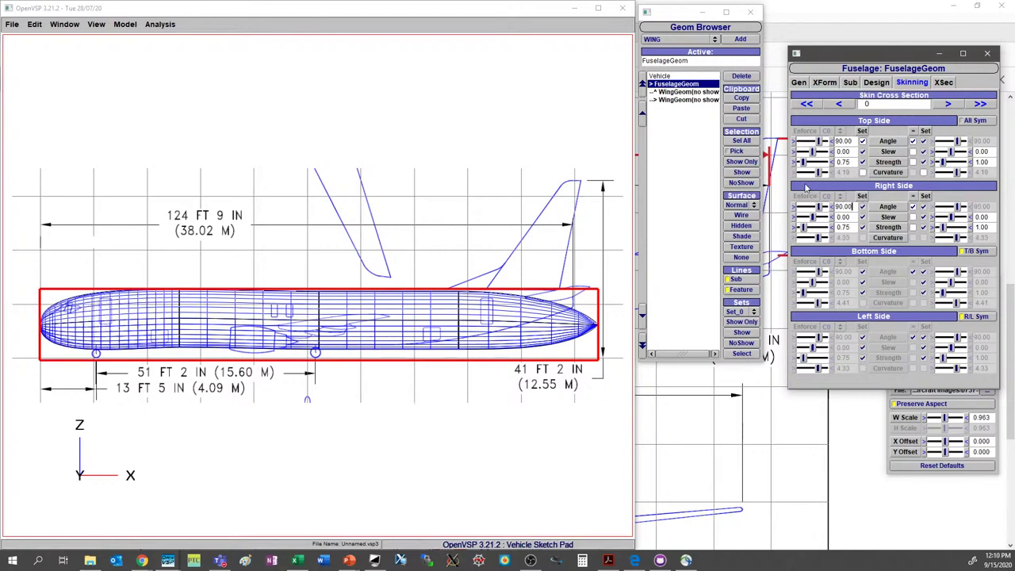
# - Set the top and right skinning strengths of nose cross section 0 to 0.30
pyautogui.moveTo(805, 162); pyautogui.dragTo(802, 162)
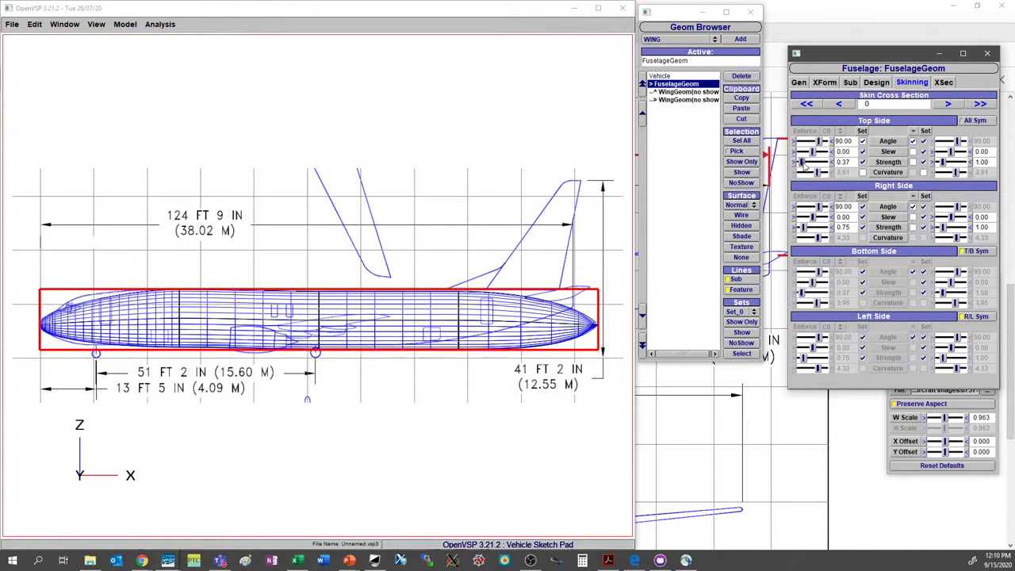
pyautogui.click(846, 161)
pyautogui.write('0.2')
pyautogui.press('Return')
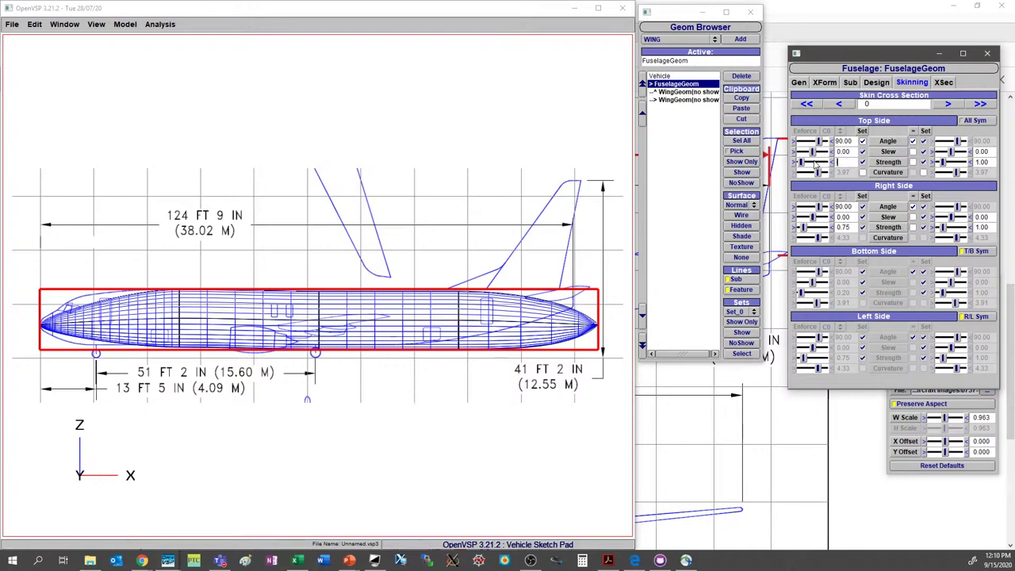
pyautogui.press('Return')
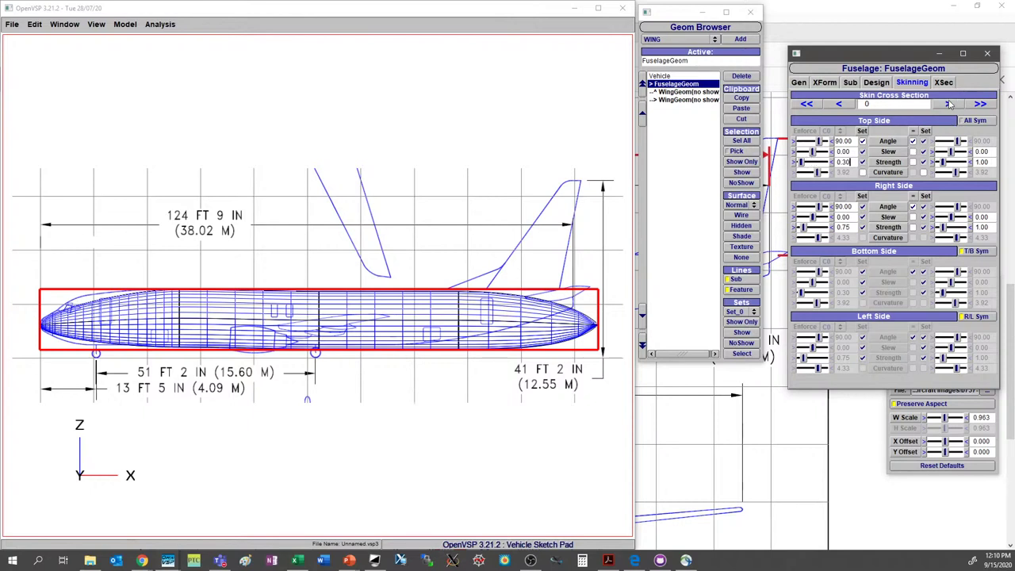
pyautogui.doubleClick(848, 228)
pyautogui.write('0.3')
pyautogui.press('Return')
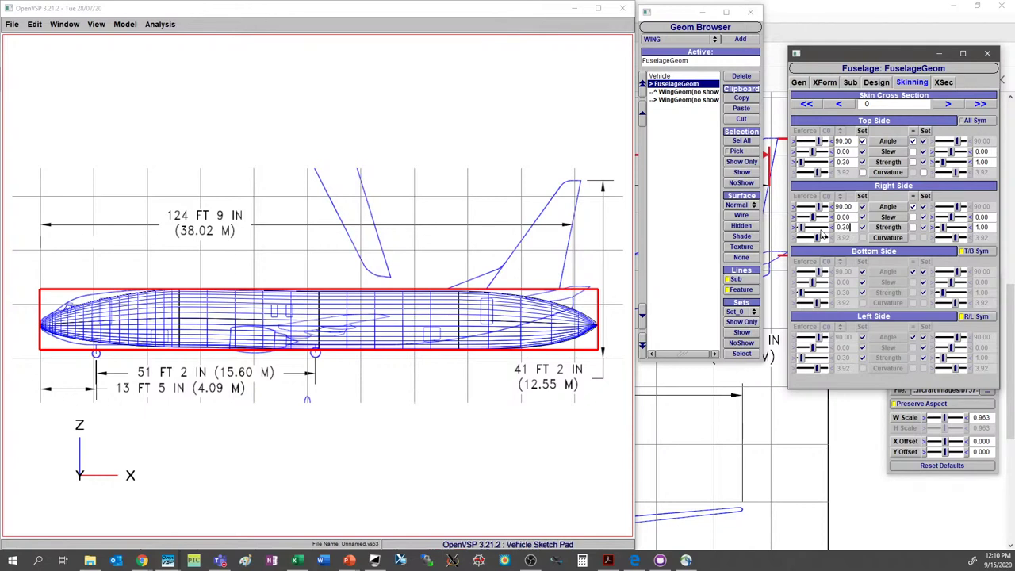
# - At skin cross section 1, raise the top strength to about 2.04 and the bottom strength to about 1.15 to follow the nose outline
pyautogui.click(948, 106)
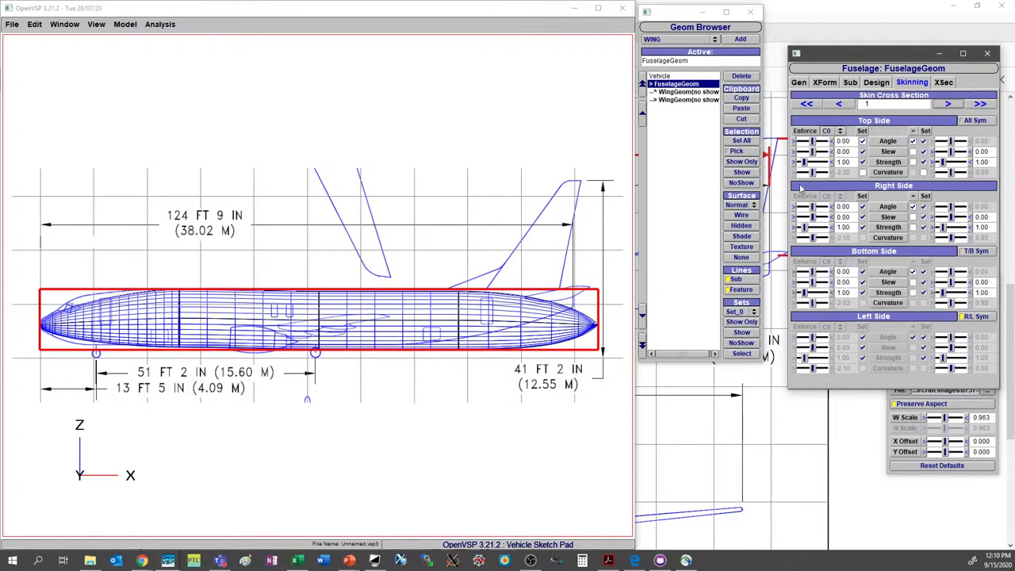
pyautogui.moveTo(804, 163)
pyautogui.mouseDown()
pyautogui.moveTo(826, 167)
pyautogui.moveTo(812, 174)
pyautogui.mouseUp()
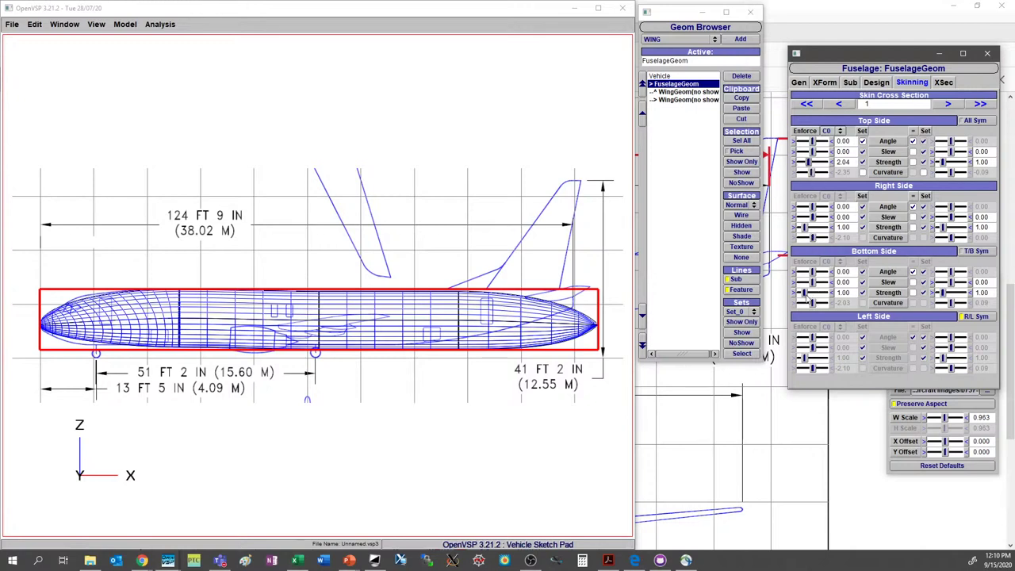
pyautogui.moveTo(805, 293); pyautogui.dragTo(804, 293)
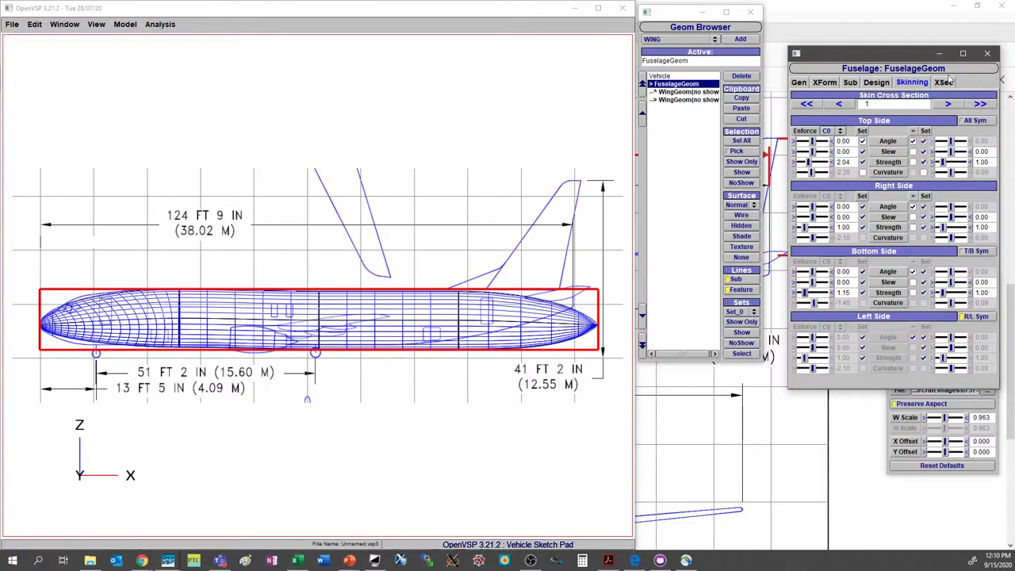
# - Move fuselage cross section 3 forward to a relative X position of about 0.671
pyautogui.click(948, 105)
pyautogui.click(948, 105)
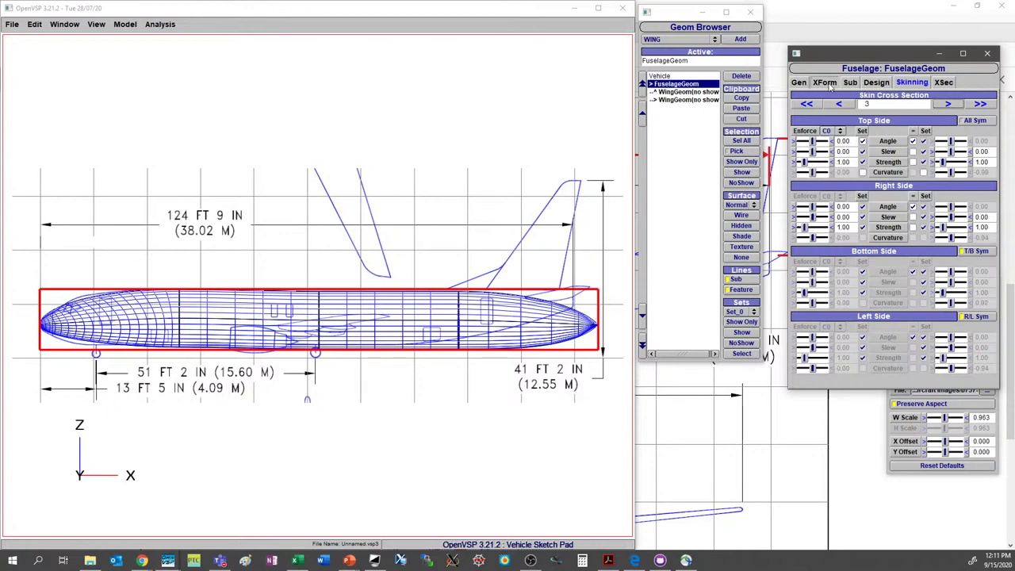
pyautogui.click(824, 82)
pyautogui.click(943, 83)
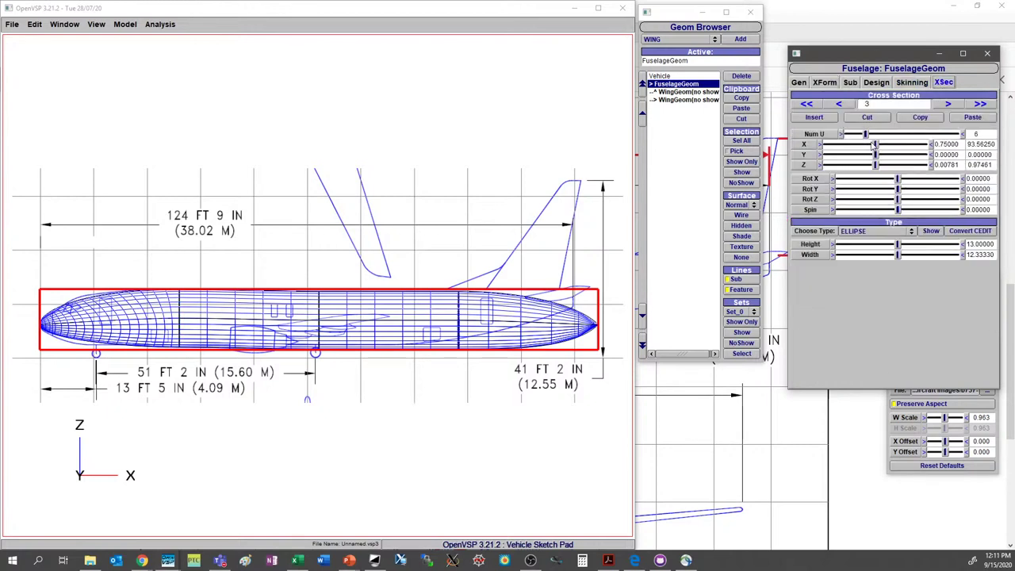
pyautogui.moveTo(876, 145); pyautogui.dragTo(858, 153)
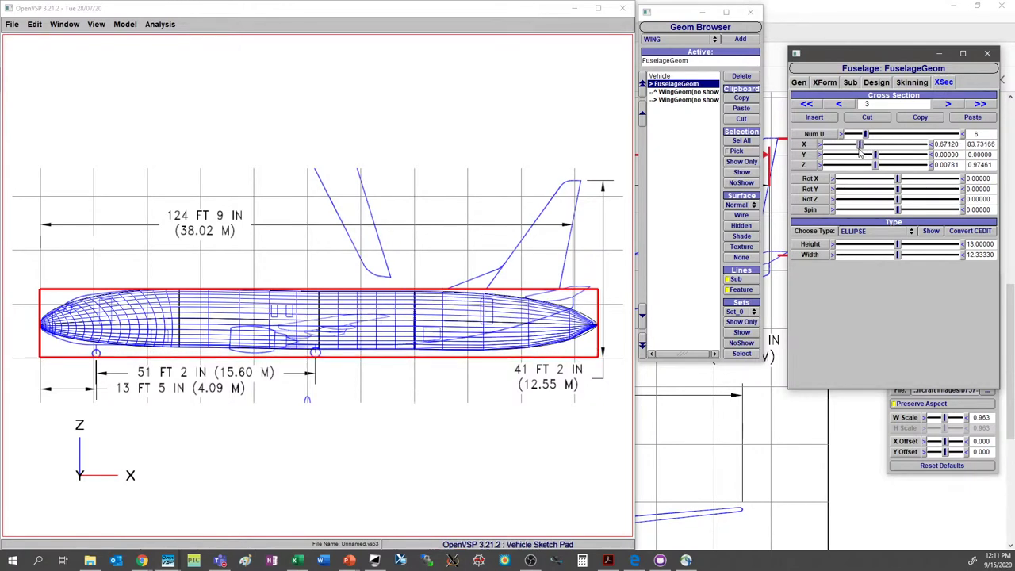
# - Raise tail cross section 4 to a relative Z of about 0.039 and set its Num U to 21
pyautogui.click(947, 104)
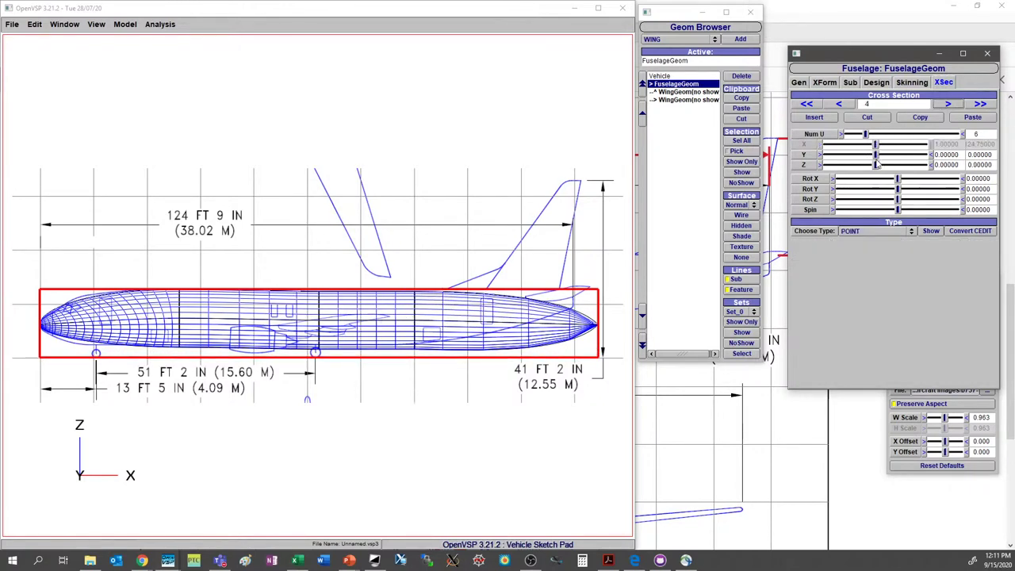
pyautogui.moveTo(876, 165); pyautogui.dragTo(889, 183)
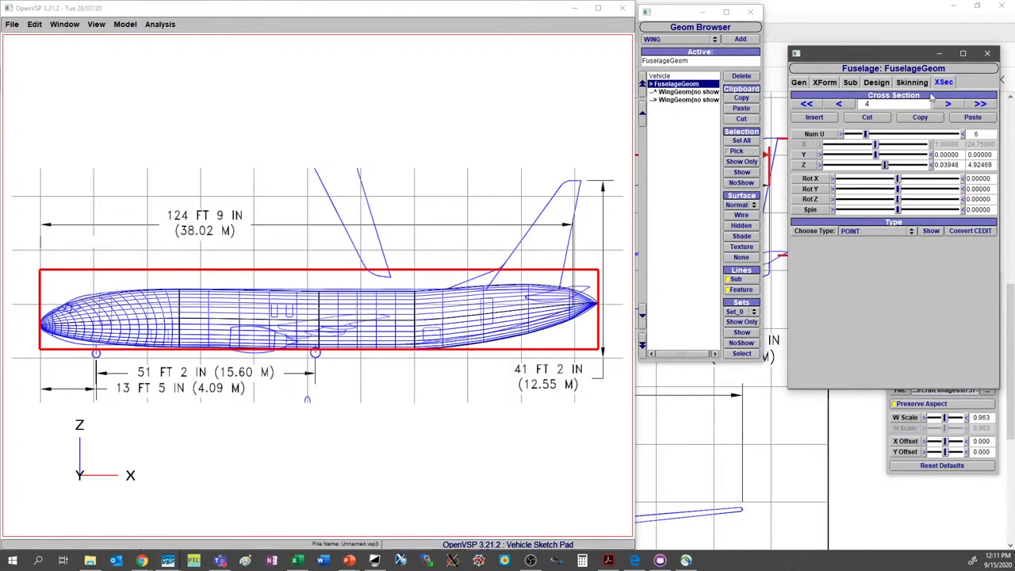
pyautogui.doubleClick(983, 135)
pyautogui.write('21')
pyautogui.press('Return')
# - Turn off top/bottom skinning symmetry at cross section 3
pyautogui.click(922, 82)
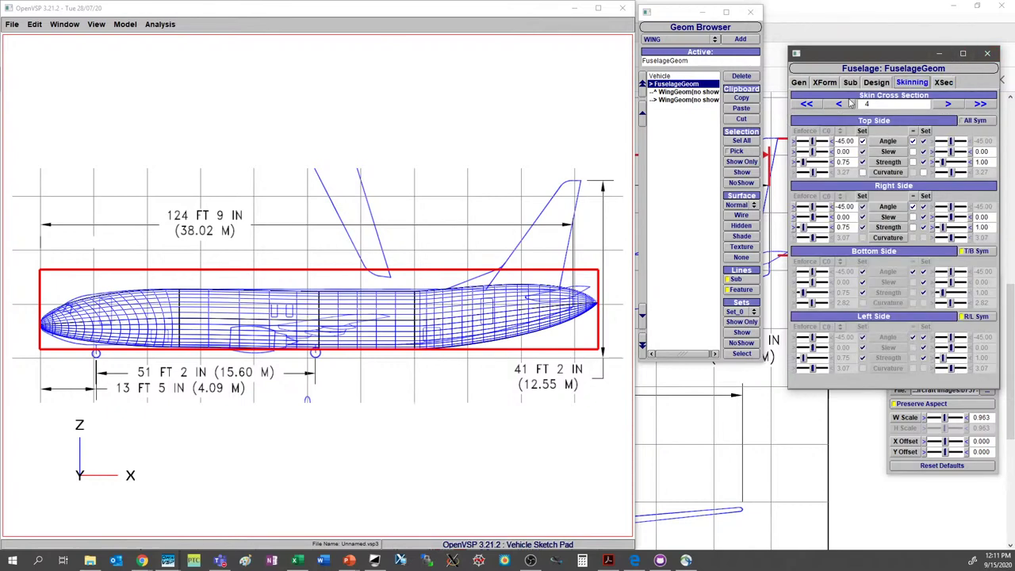
pyautogui.click(845, 107)
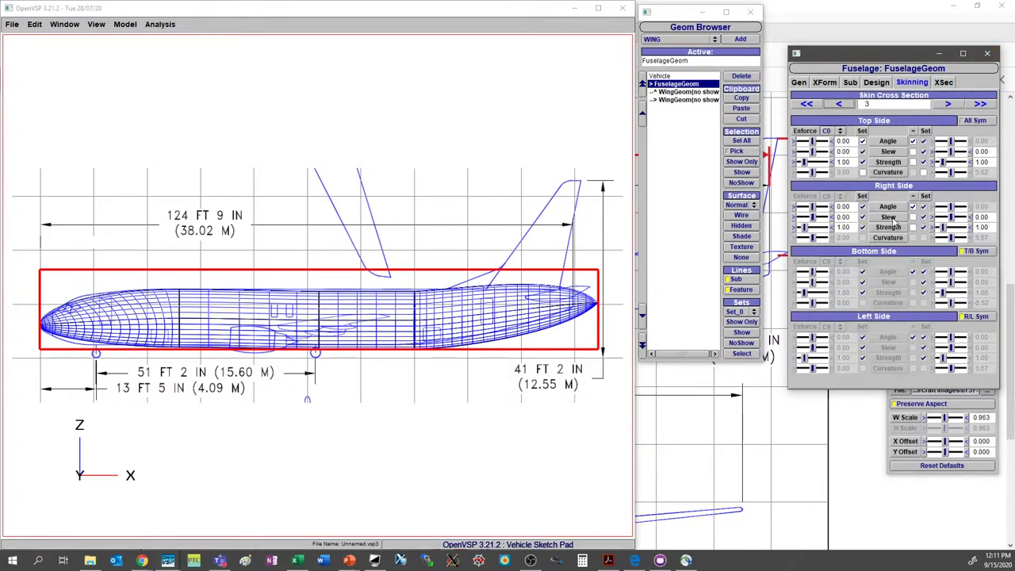
pyautogui.click(975, 252)
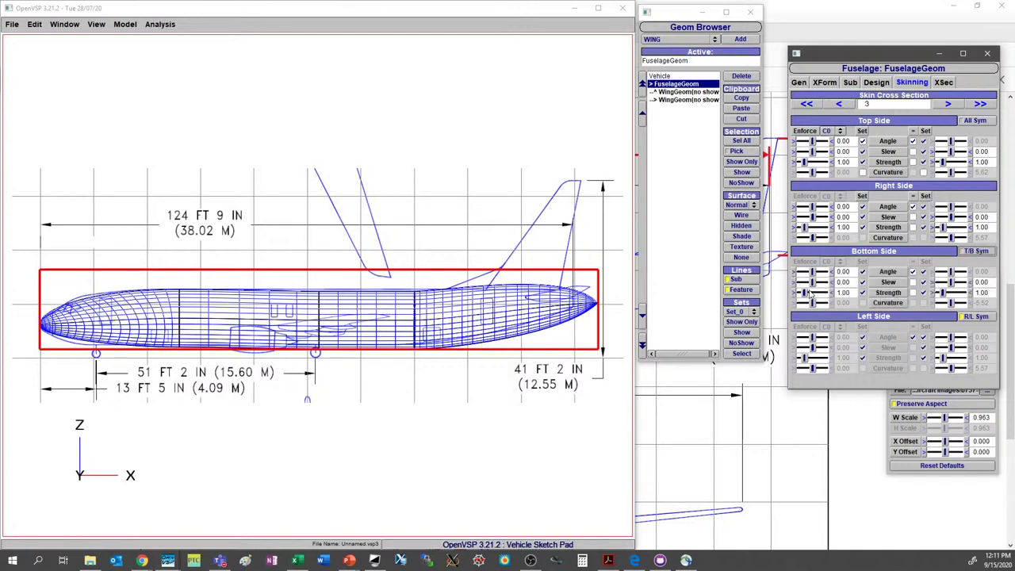
pyautogui.moveTo(812, 275); pyautogui.dragTo(875, 270)
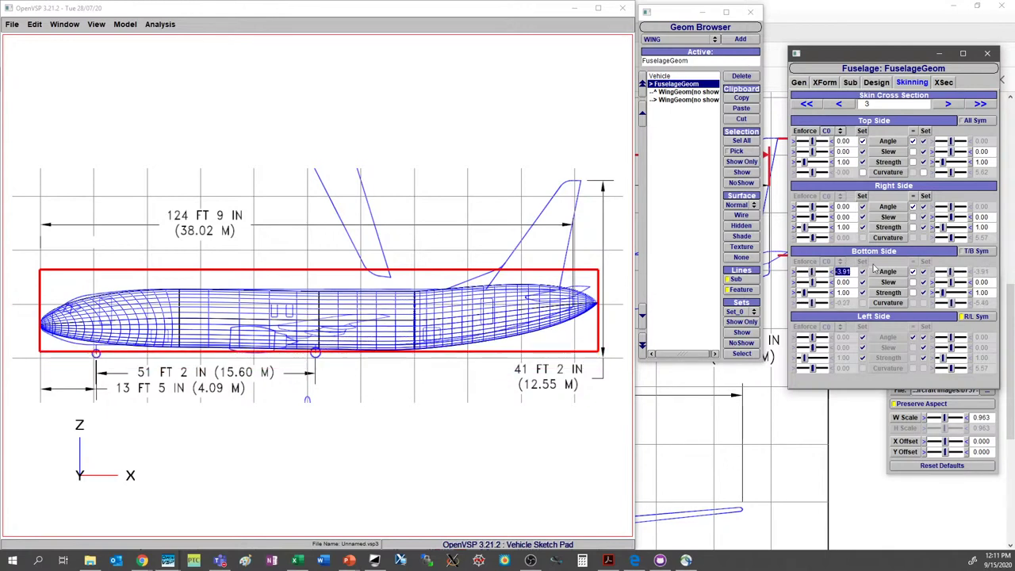
pyautogui.write('0')
pyautogui.press('Return')
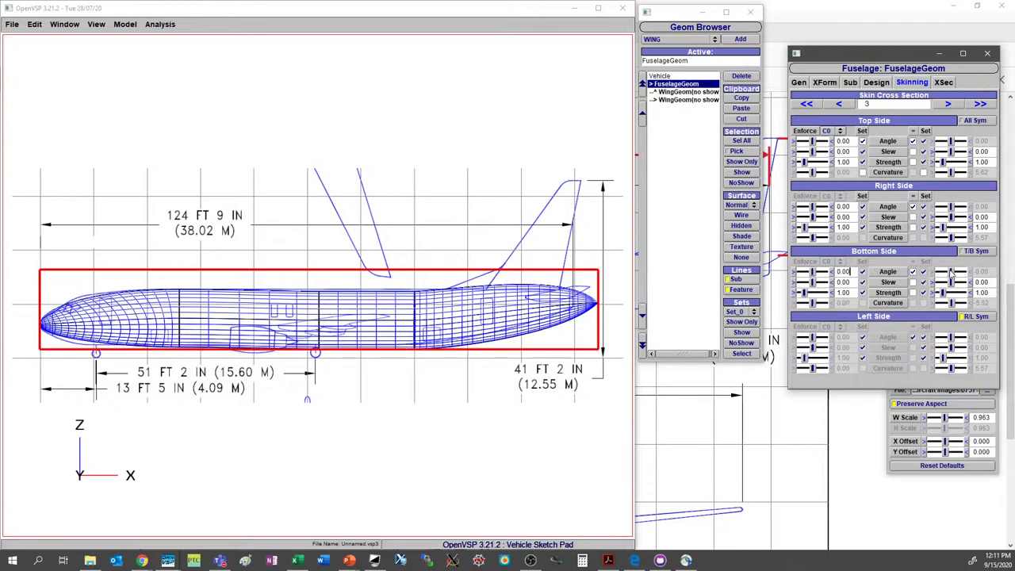
# - On the bottom side of skin cross section 3, unlink the aft angle, set it to about -7.83 and raise the aft strength to about 1.53
pyautogui.click(912, 272)
pyautogui.moveTo(951, 273)
pyautogui.mouseDown()
pyautogui.moveTo(969, 277)
pyautogui.moveTo(957, 282)
pyautogui.mouseUp()
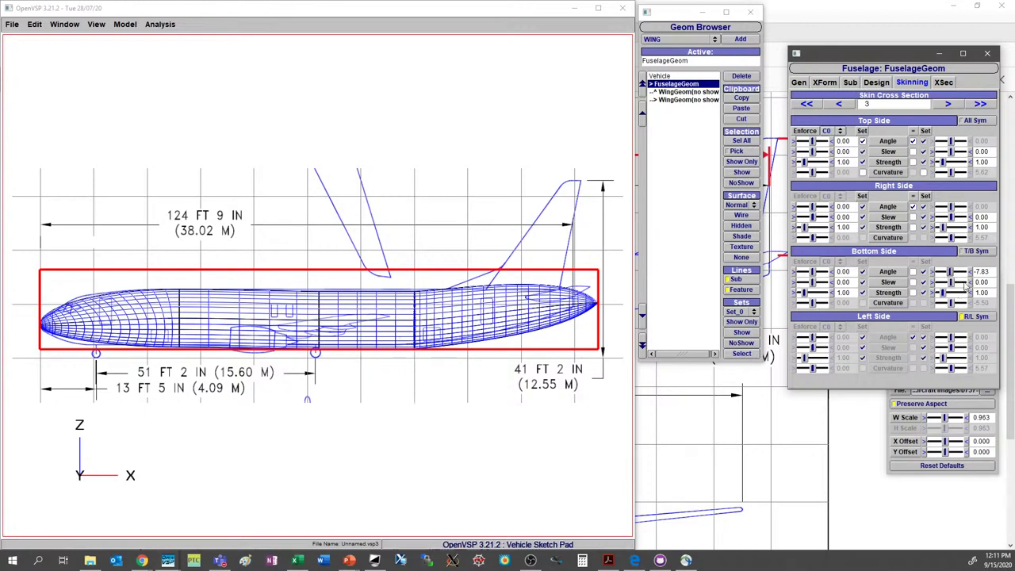
pyautogui.moveTo(942, 294)
pyautogui.mouseDown()
pyautogui.moveTo(969, 296)
pyautogui.moveTo(945, 300)
pyautogui.moveTo(954, 305)
pyautogui.mouseUp()
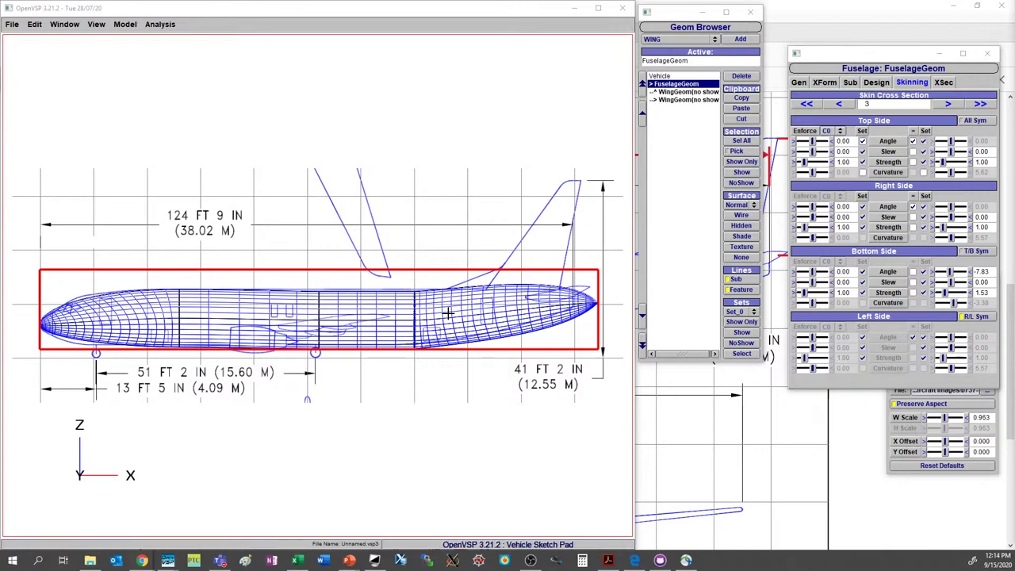
# - Open the finished model file b737-800-mockup-final.vsp3 from the Basic Modeling Process folder
pyautogui.click(14, 26)
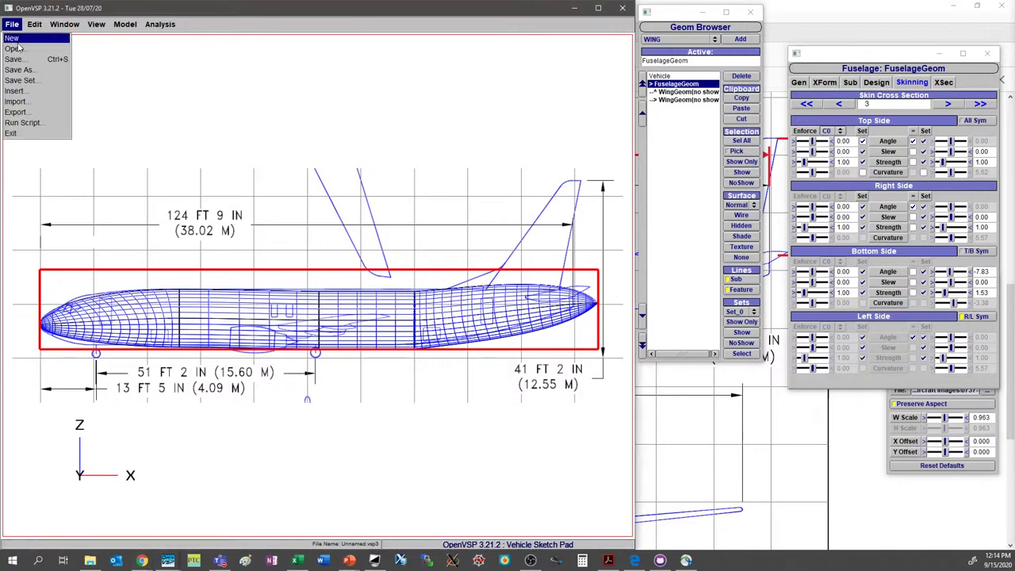
pyautogui.click(16, 49)
pyautogui.click(781, 70)
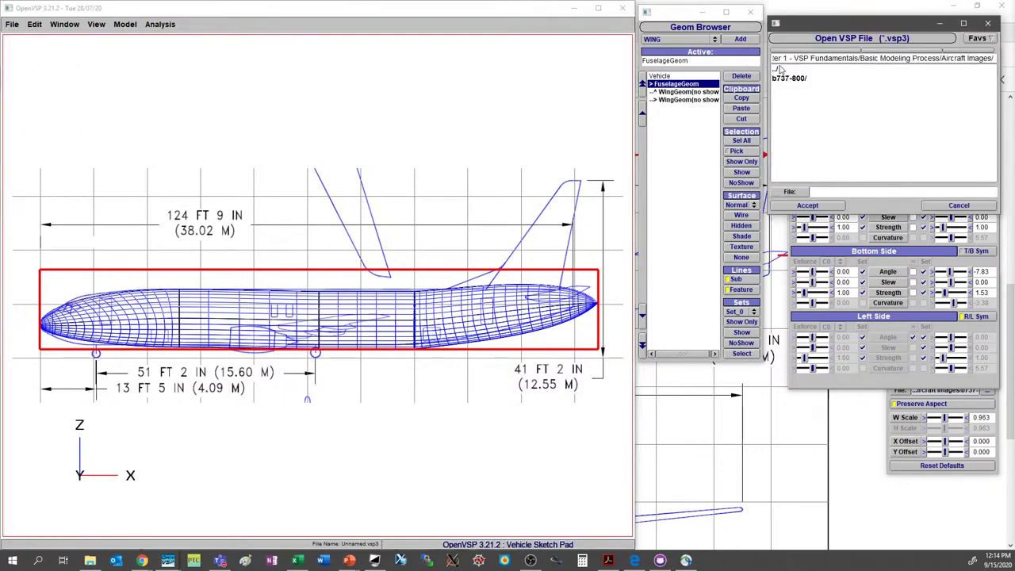
pyautogui.click(789, 79)
pyautogui.click(823, 88)
pyautogui.click(806, 206)
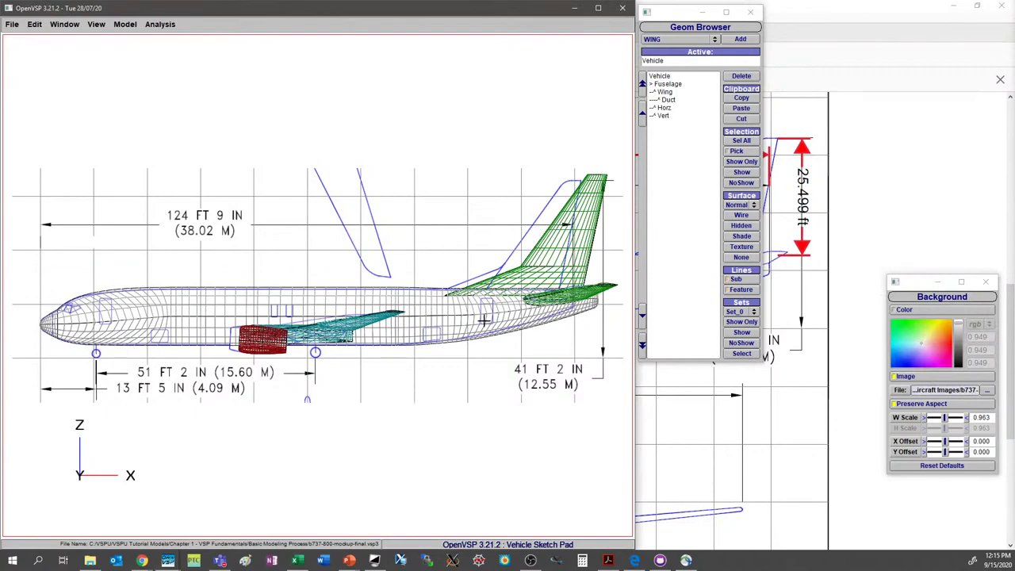
# - Select the fuselage and align the aircraft with the side-view background image, using a view zoom of about 0.124
pyautogui.moveTo(479, 323); pyautogui.dragTo(465, 325, button='right')
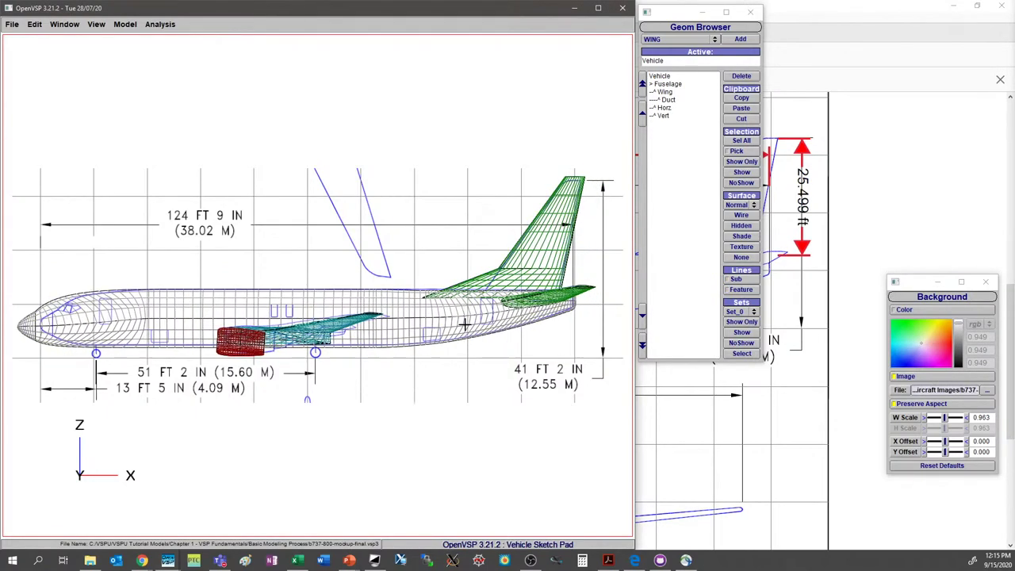
pyautogui.click(667, 84)
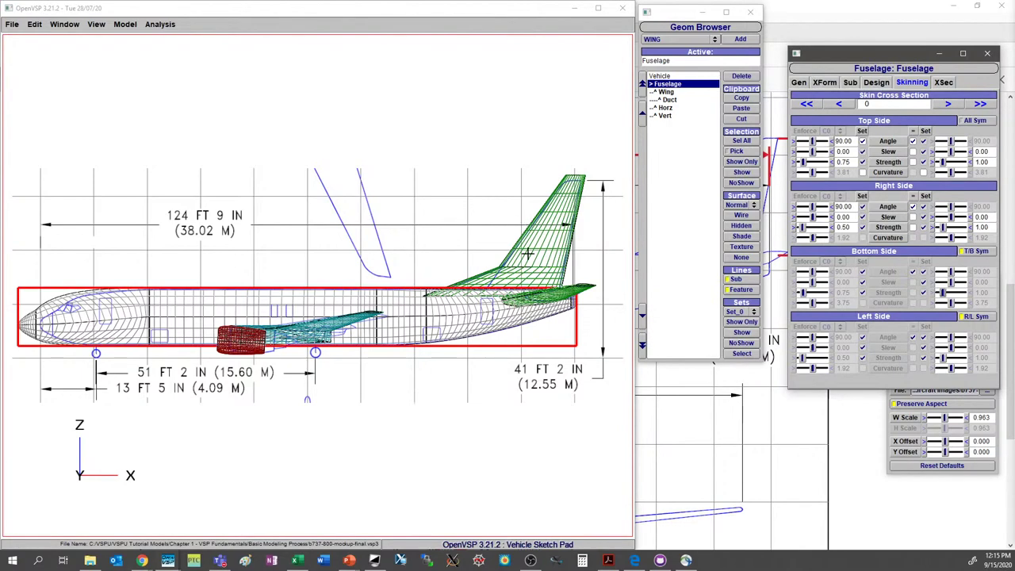
pyautogui.moveTo(360, 311); pyautogui.dragTo(370, 327, button='right')
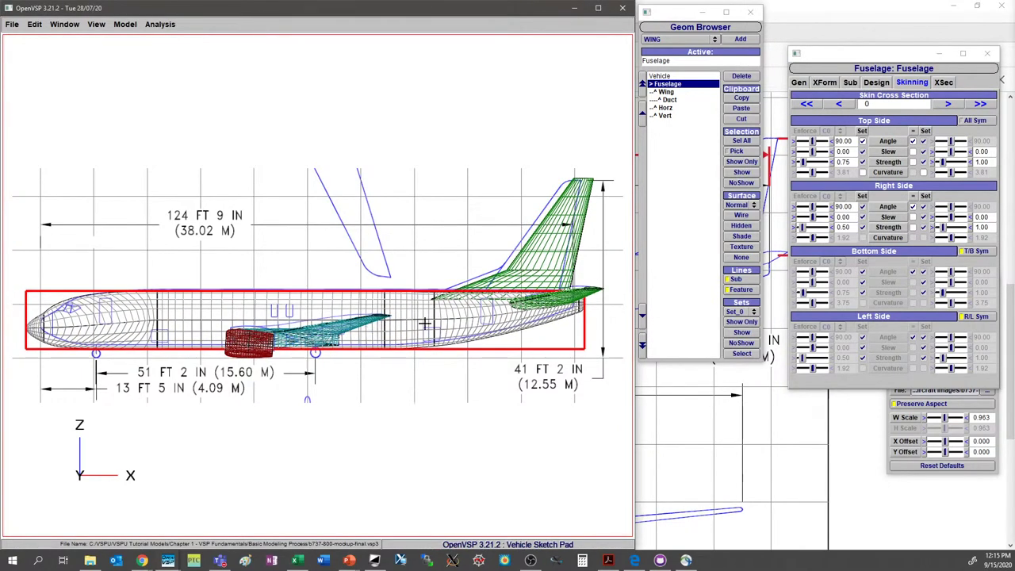
pyautogui.click(97, 24)
pyautogui.click(104, 150)
pyautogui.moveTo(698, 111); pyautogui.dragTo(689, 118)
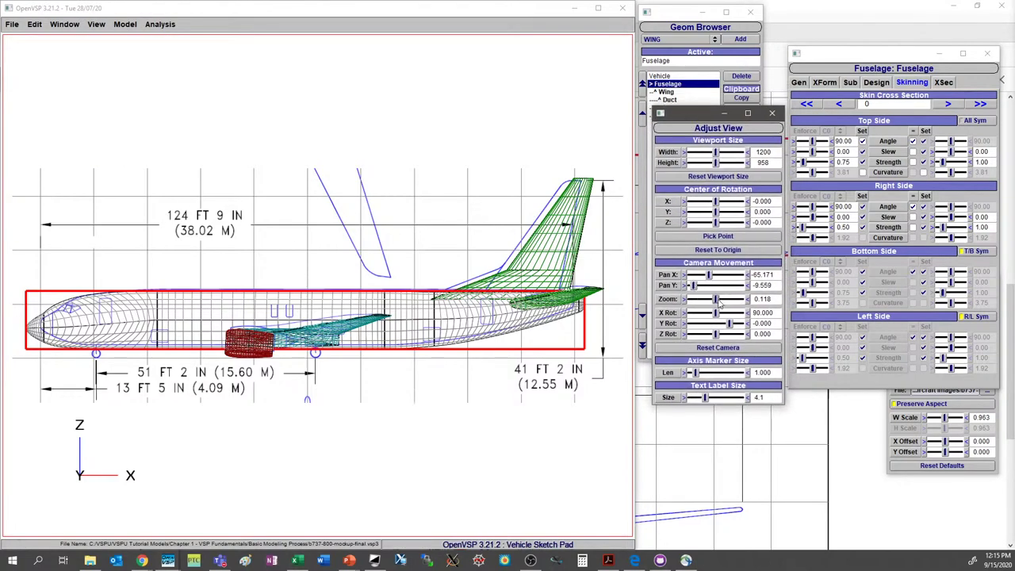
pyautogui.moveTo(719, 304); pyautogui.dragTo(743, 297)
pyautogui.moveTo(467, 315); pyautogui.dragTo(470, 316, button='right')
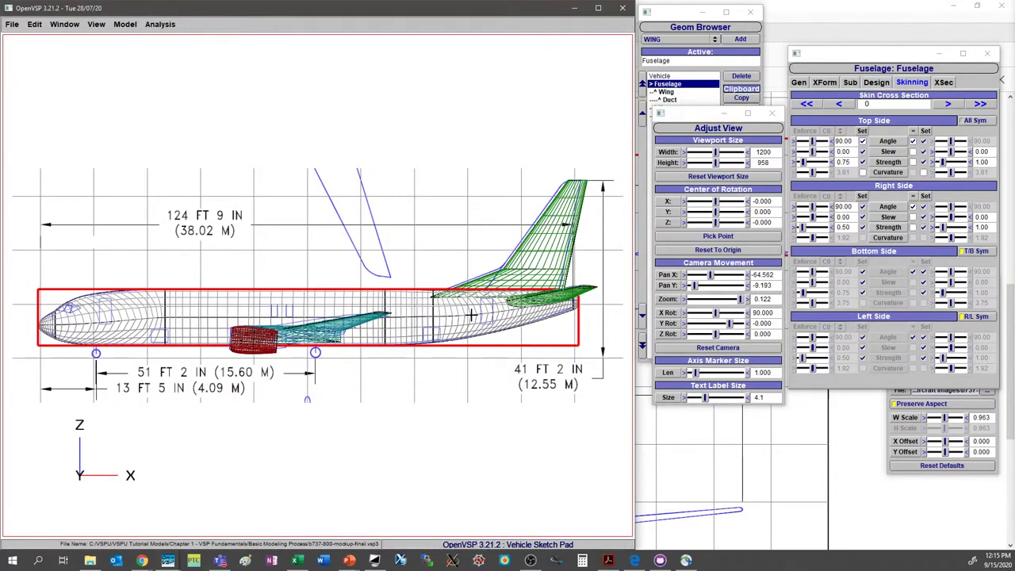
pyautogui.moveTo(748, 306); pyautogui.dragTo(731, 307)
pyautogui.moveTo(447, 324); pyautogui.dragTo(443, 322, button='right')
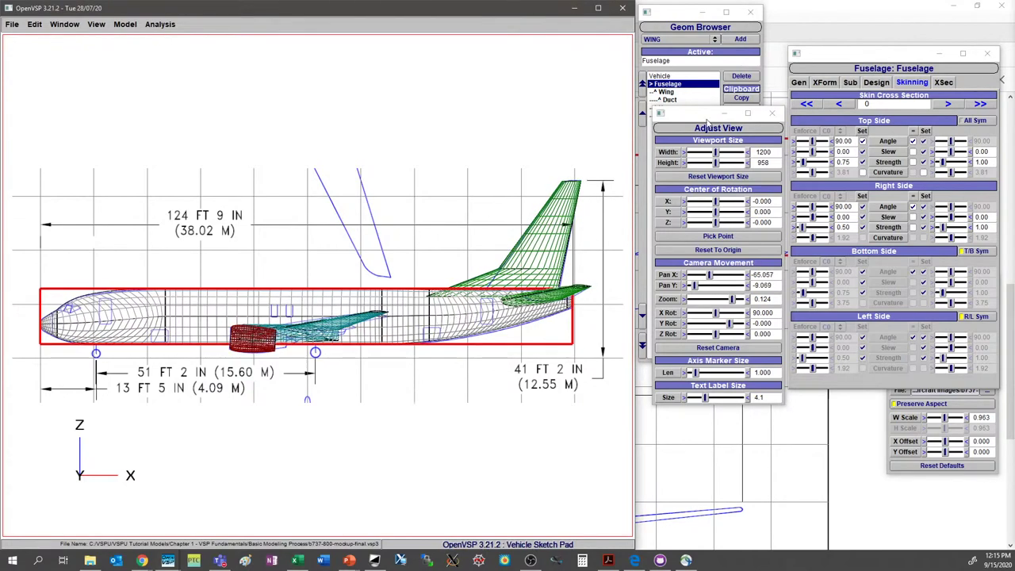
pyautogui.click(772, 113)
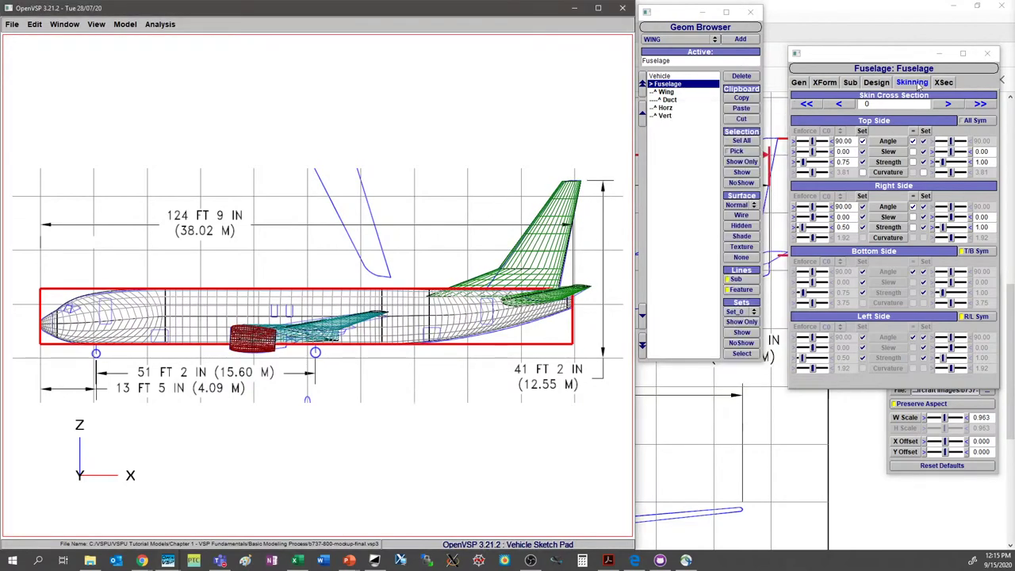
# - Review the finished fuselage's skinning settings from cross section 0 through cross section 4
pyautogui.click(951, 89)
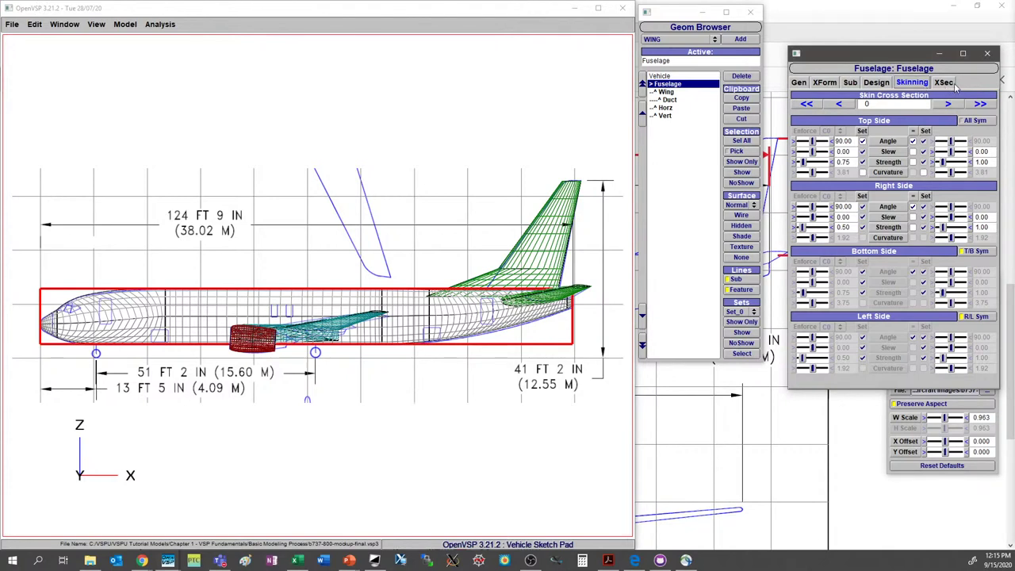
pyautogui.click(950, 104)
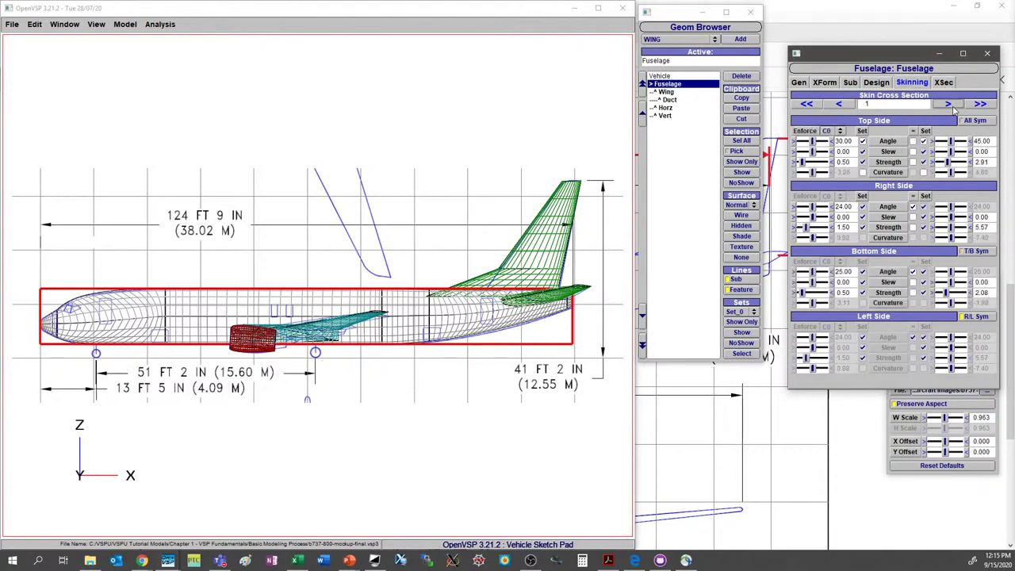
pyautogui.click(953, 109)
pyautogui.click(953, 110)
pyautogui.click(953, 109)
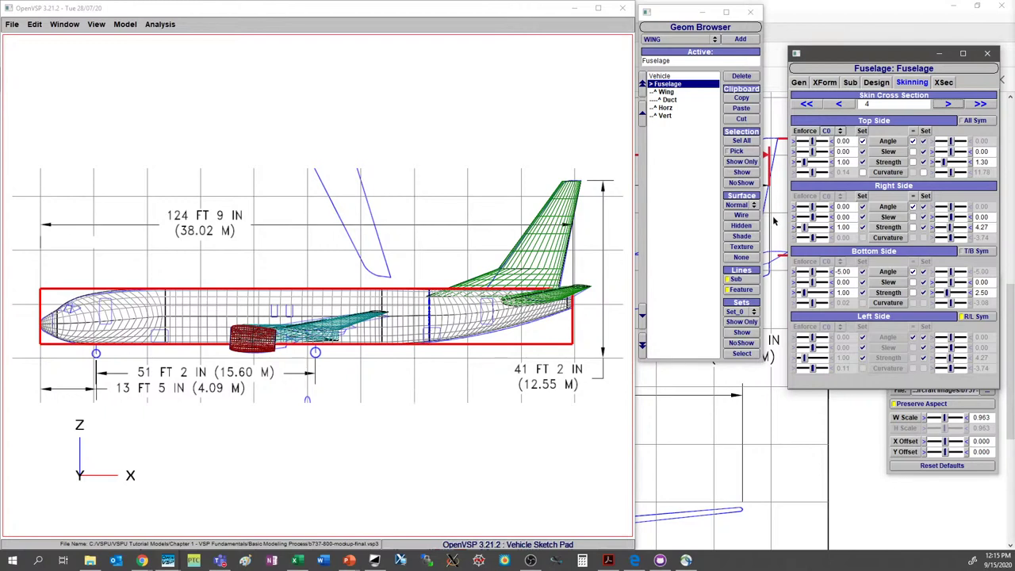
# - Inspect the position and shape settings of tail cross sections 4 to 6, and the skinning at cross sections 5 and 4
pyautogui.click(944, 83)
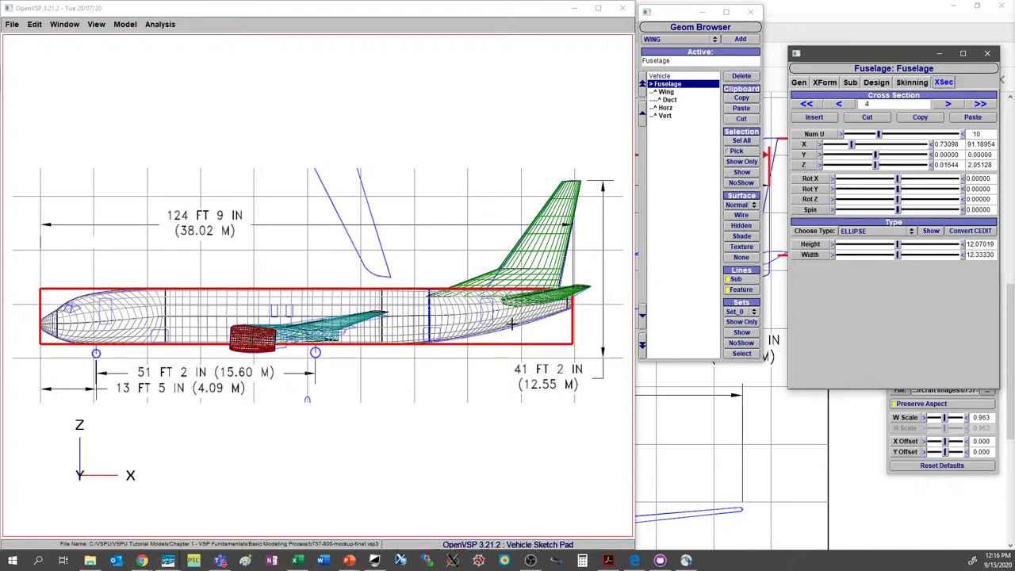
pyautogui.click(948, 104)
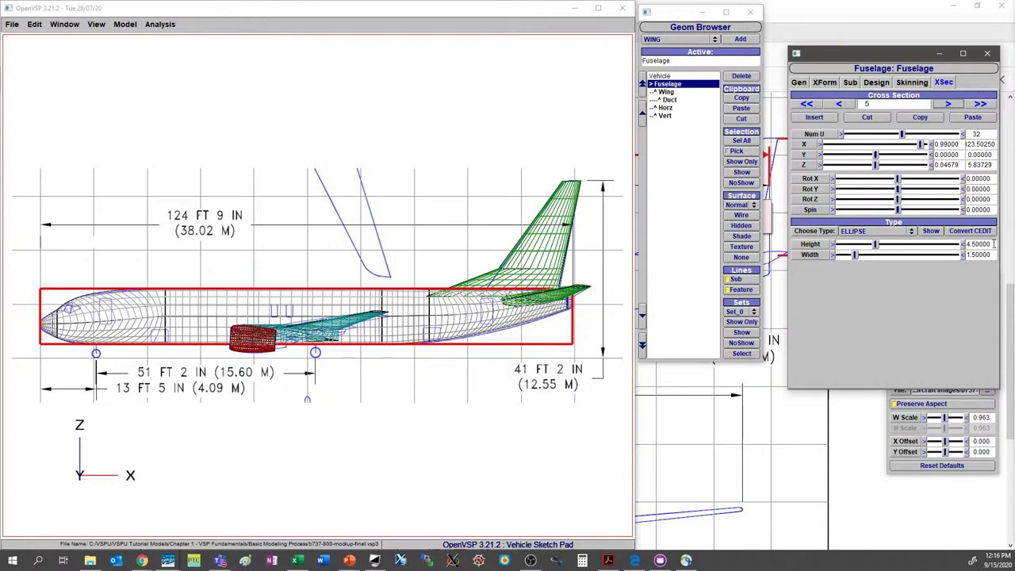
pyautogui.click(948, 104)
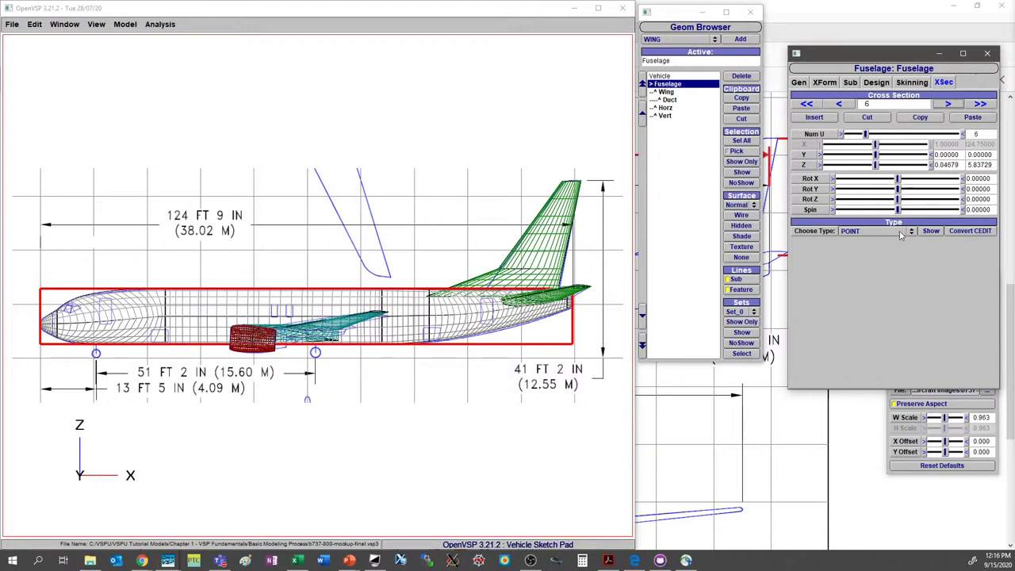
pyautogui.click(838, 103)
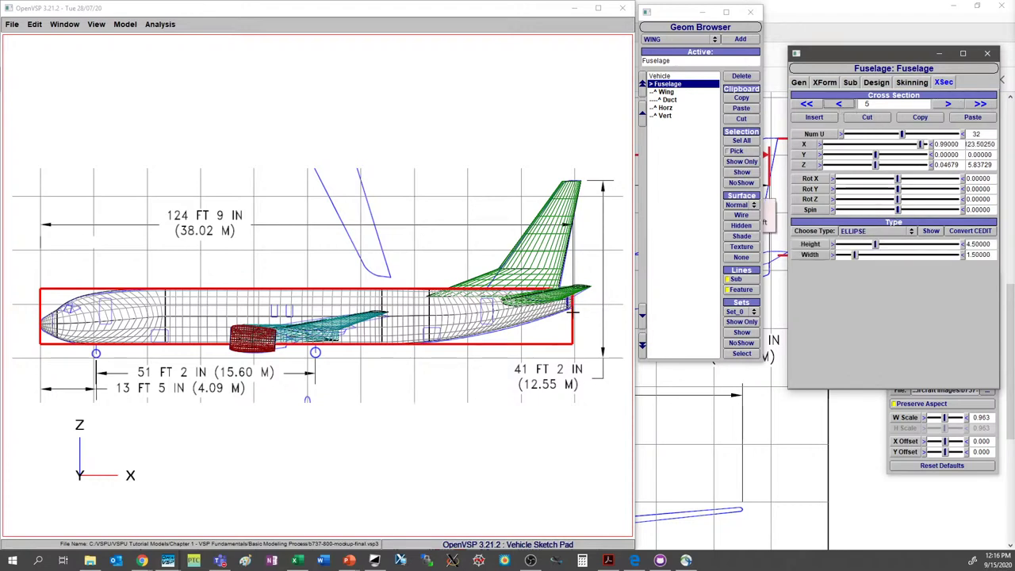
pyautogui.click(912, 83)
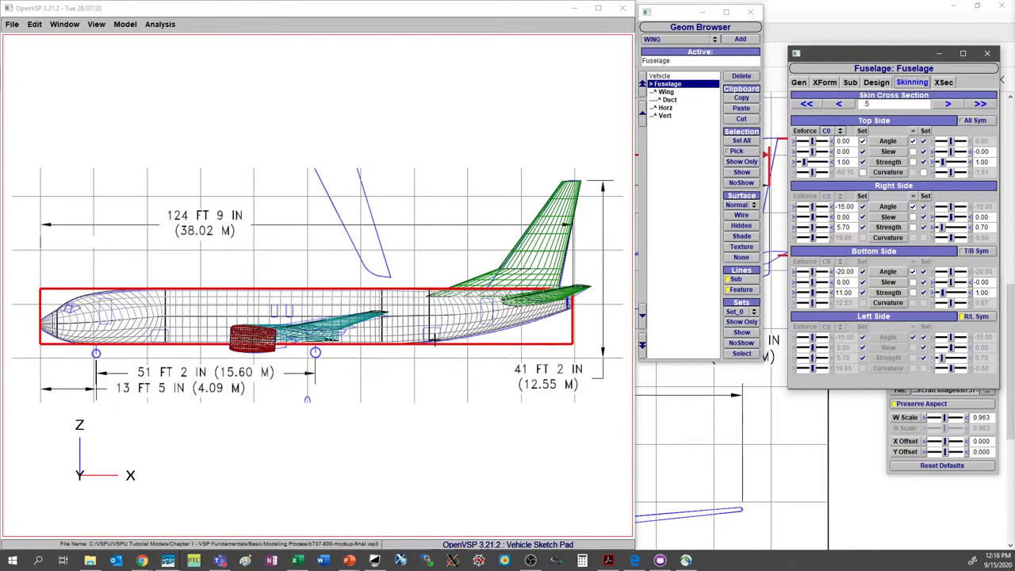
pyautogui.click(841, 104)
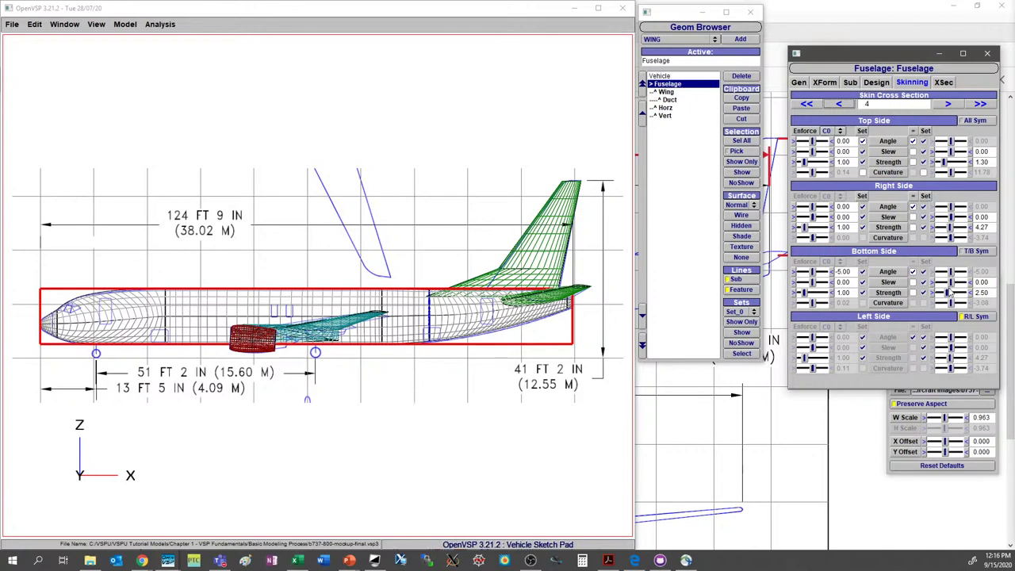
# - Try aft bottom-side strengths of about 5.11 and 3.99 at skin cross section 4
pyautogui.moveTo(956, 295); pyautogui.dragTo(960, 293)
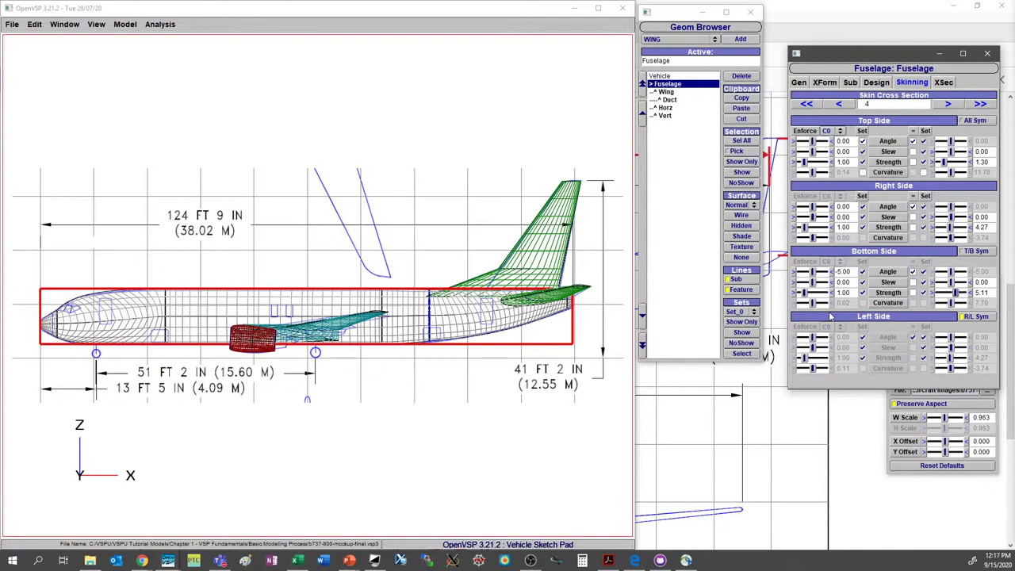
pyautogui.moveTo(958, 296)
pyautogui.mouseDown()
pyautogui.moveTo(940, 295)
pyautogui.moveTo(959, 300)
pyautogui.mouseUp()
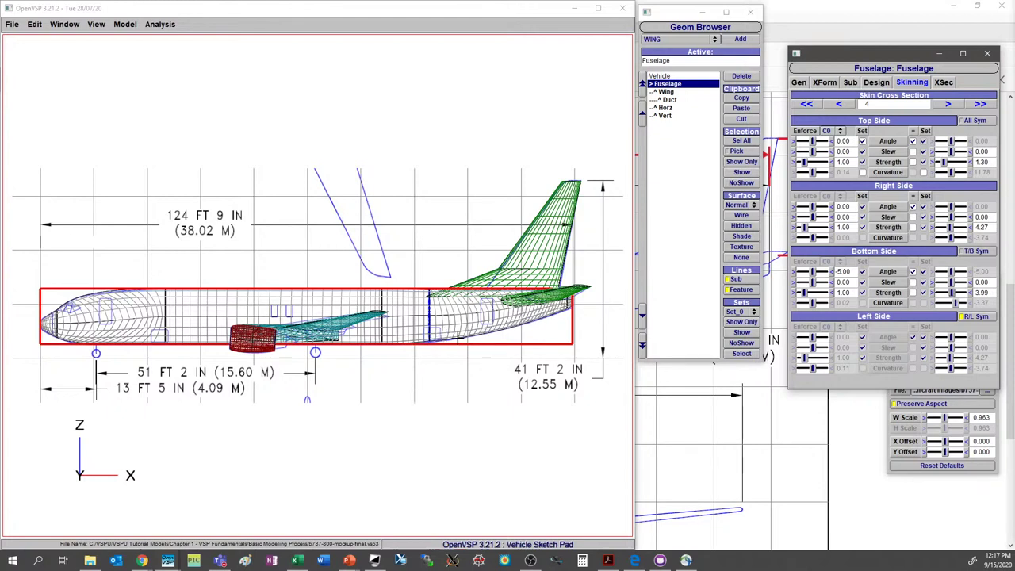
# - Try aft right-side strengths of about 9.27 and 5.24 at skin cross section 4, and undo the right-side strength change
pyautogui.moveTo(949, 230); pyautogui.dragTo(969, 227)
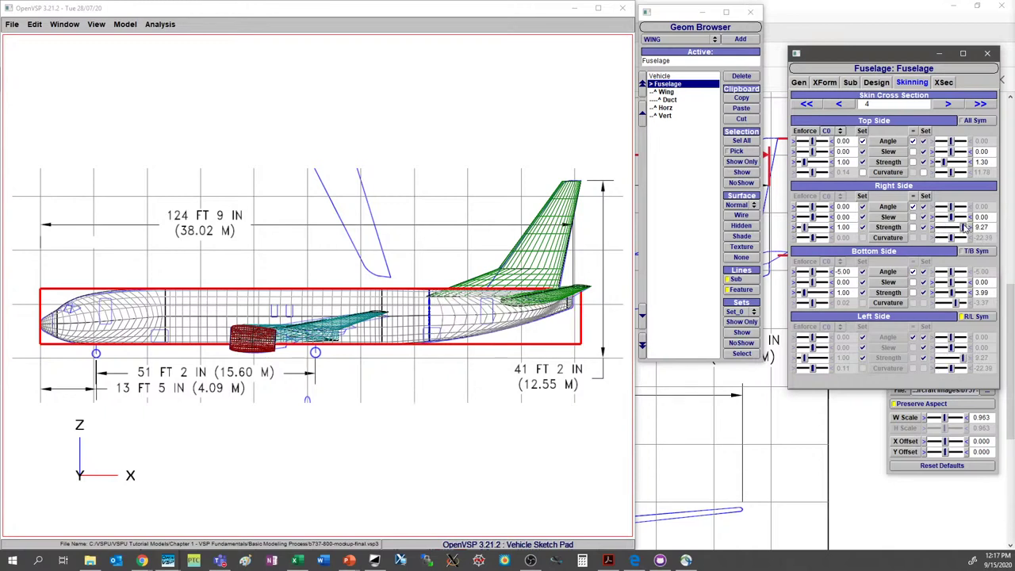
pyautogui.moveTo(962, 229); pyautogui.dragTo(955, 229)
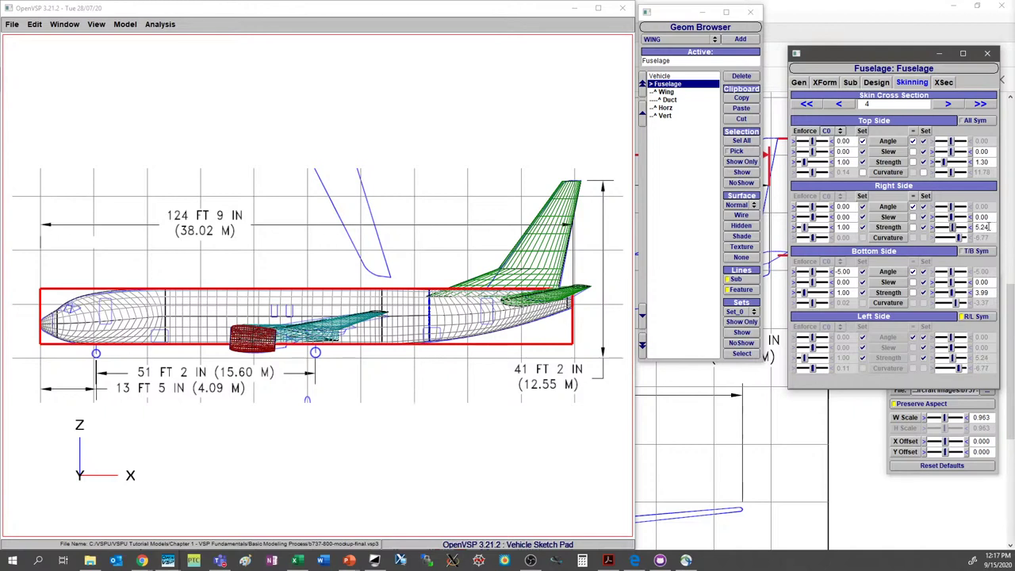
pyautogui.click(371, 149)
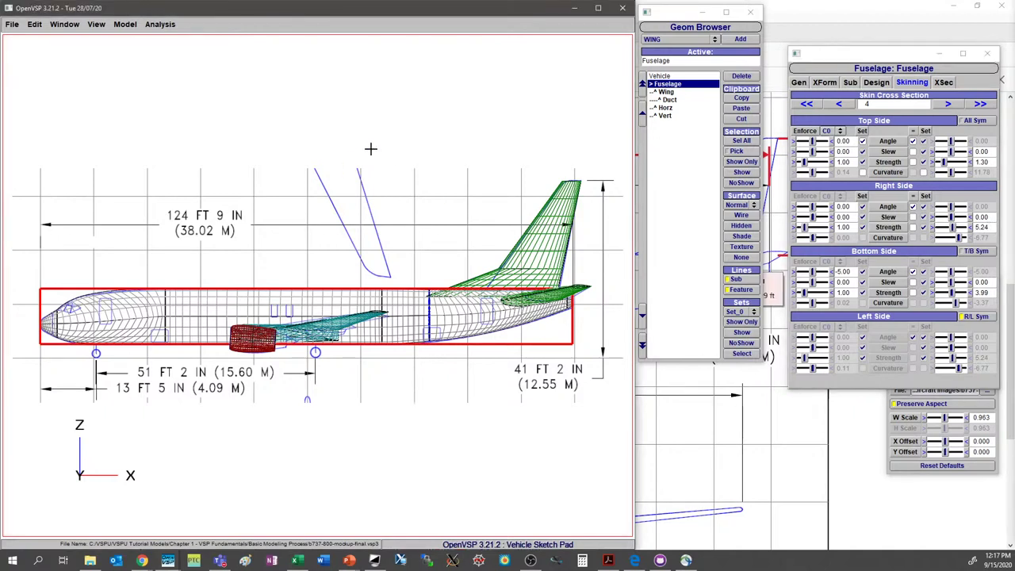
pyautogui.click(34, 24)
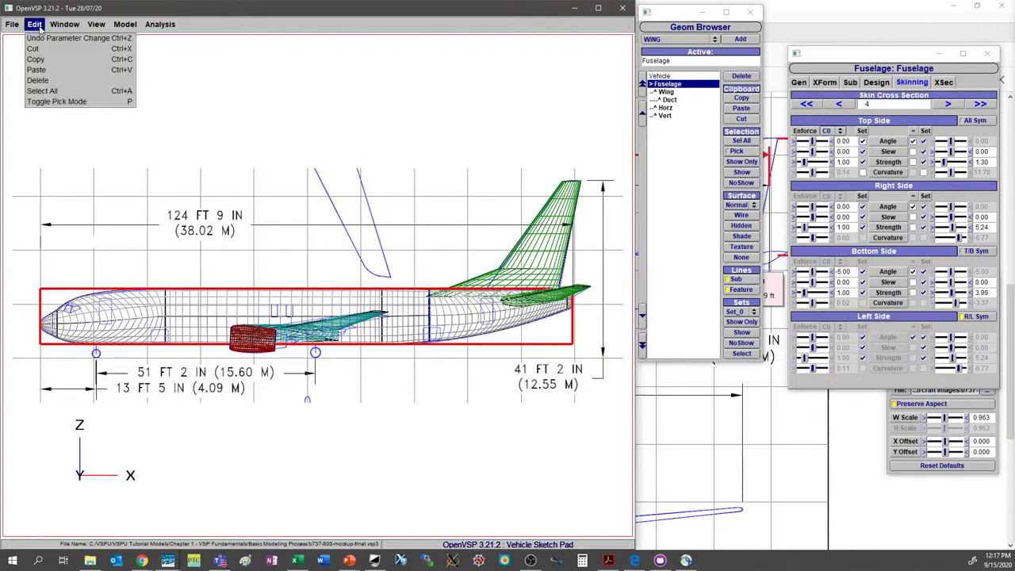
pyautogui.click(201, 104)
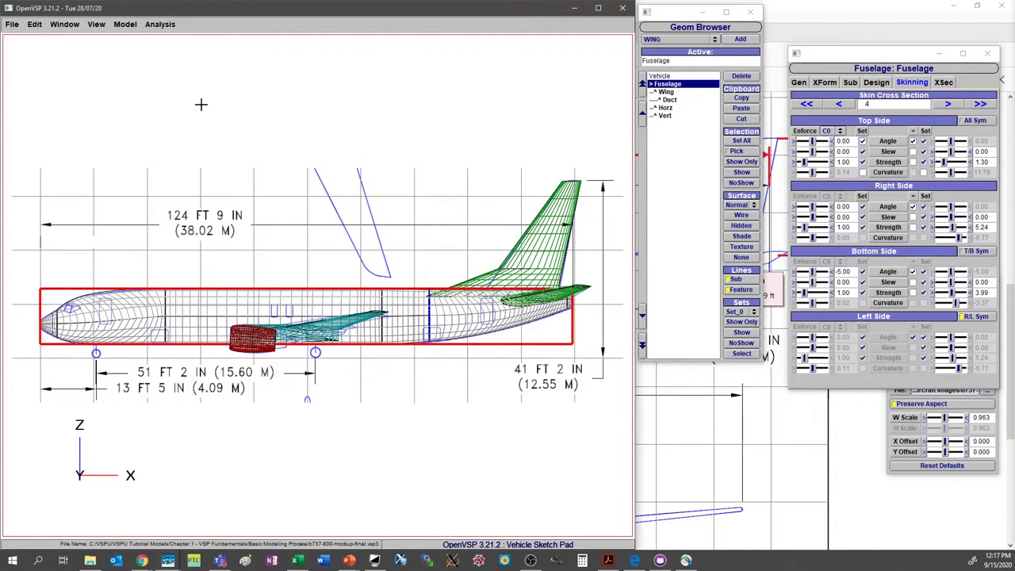
pyautogui.hotkey('ctrl', 'z')
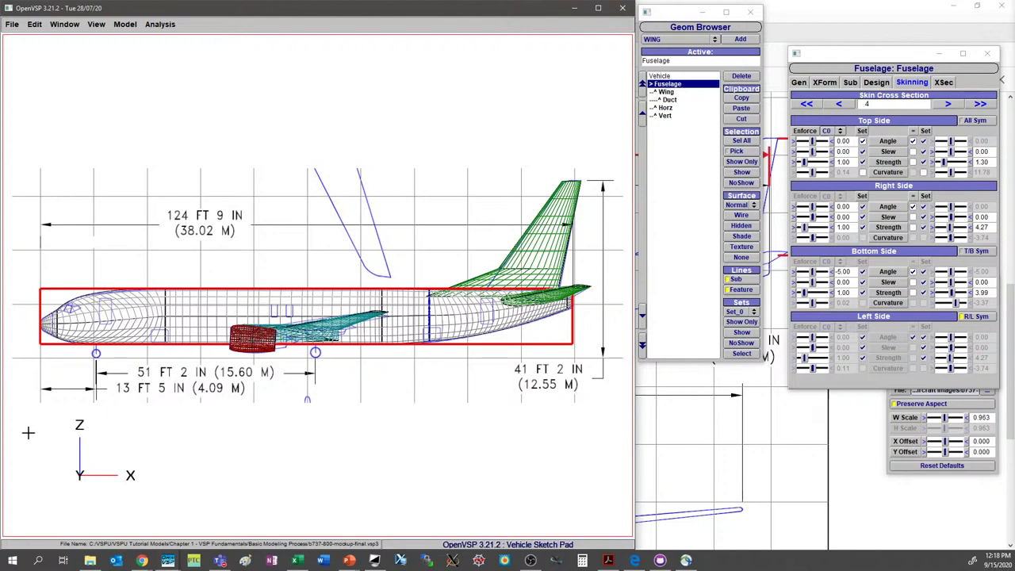
# - Set the aft bottom-side strength at skin cross section 4 to 2.1 to follow the lower tail outline
pyautogui.moveTo(952, 292); pyautogui.dragTo(936, 301)
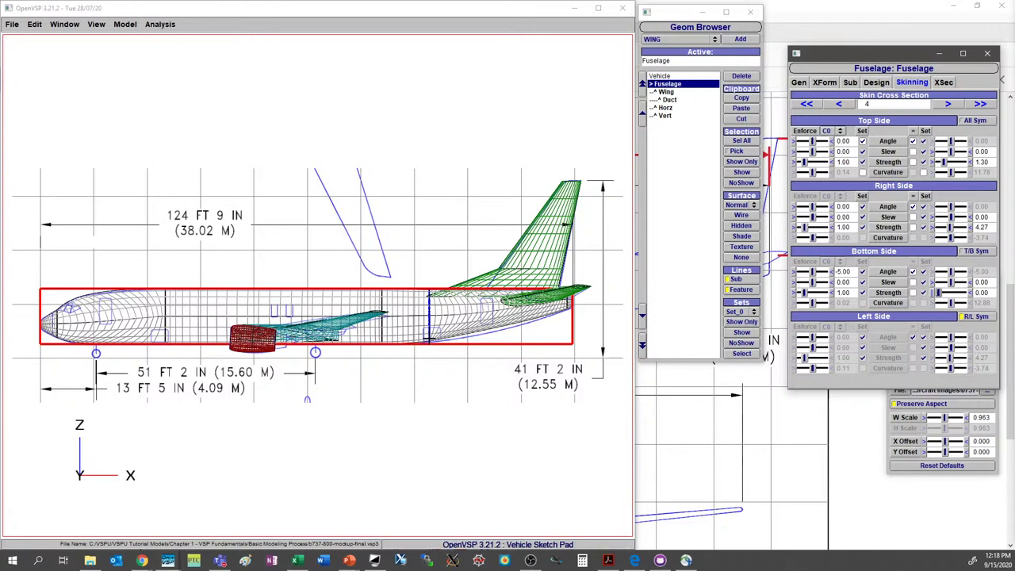
pyautogui.doubleClick(987, 293)
pyautogui.write('2.1')
pyautogui.press('Return')
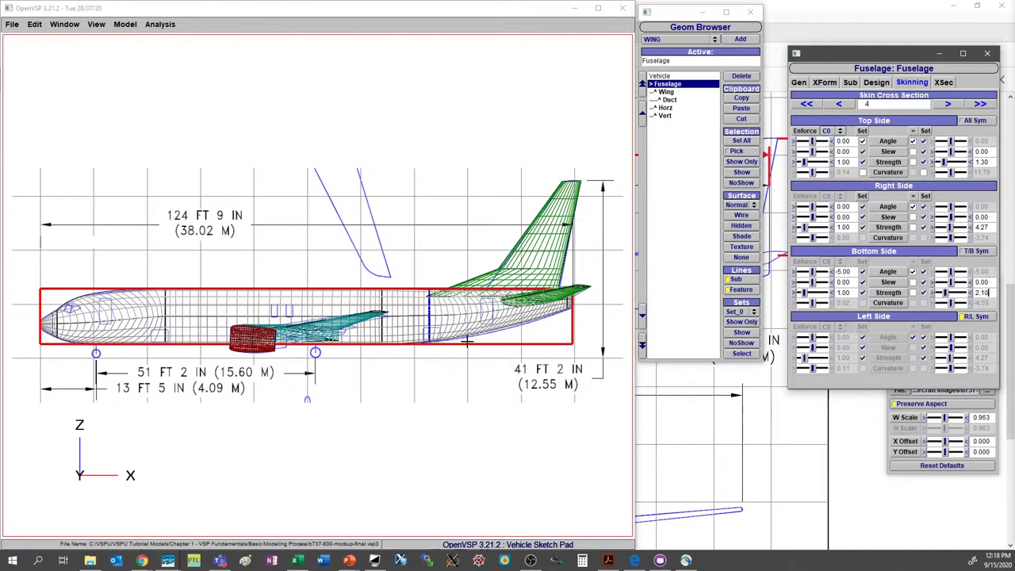
# - Try unlinking the fore and aft angles on the top, right and bottom sides of skin cross section 4, and releasing the aft skinning constraints
pyautogui.click(913, 272)
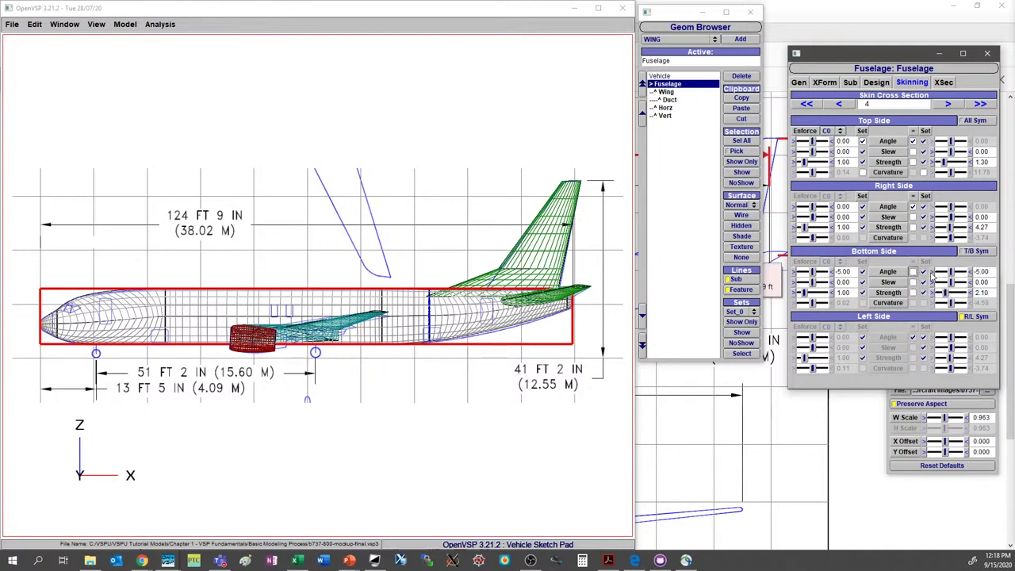
pyautogui.click(913, 207)
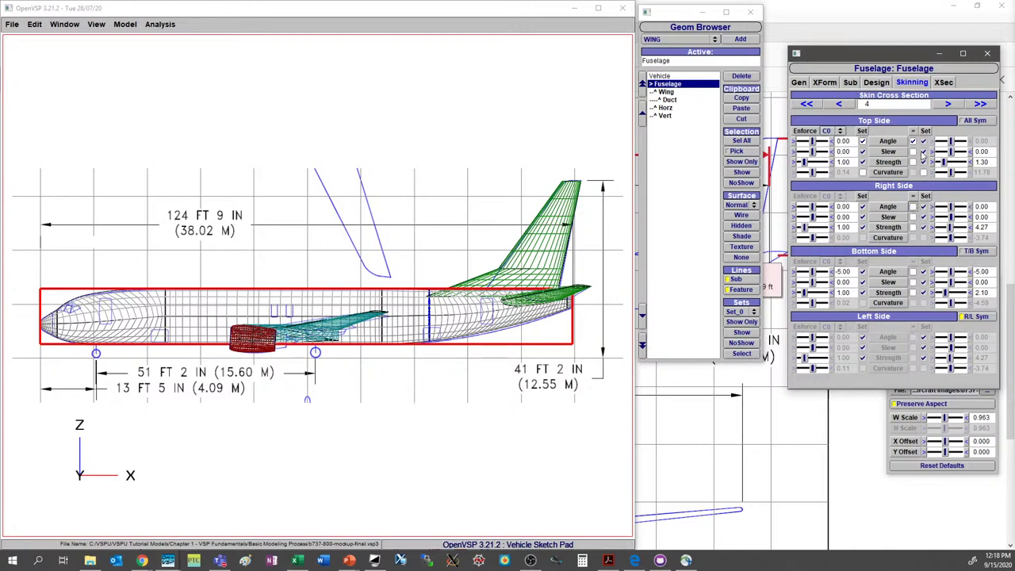
pyautogui.click(913, 141)
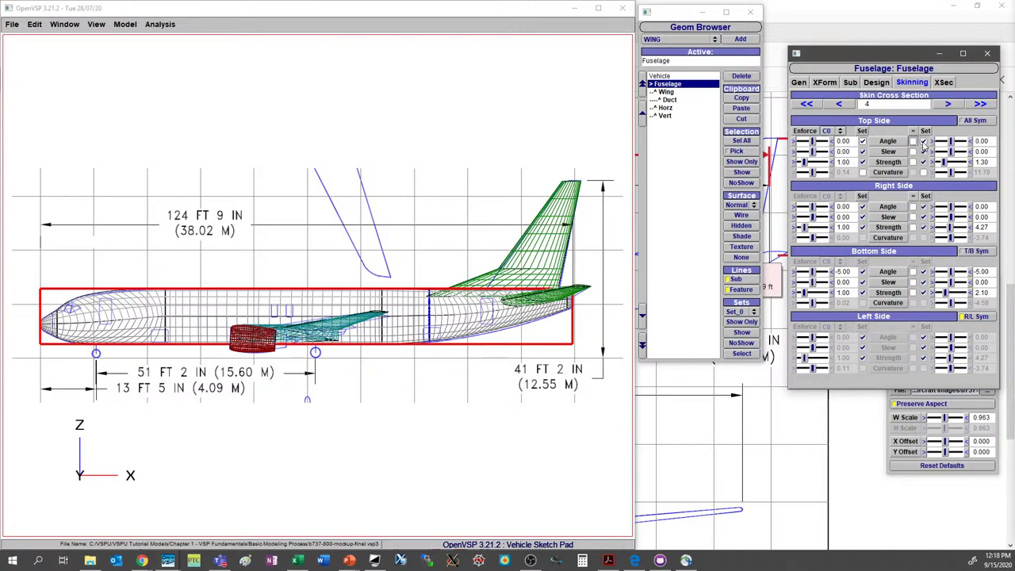
pyautogui.click(923, 141)
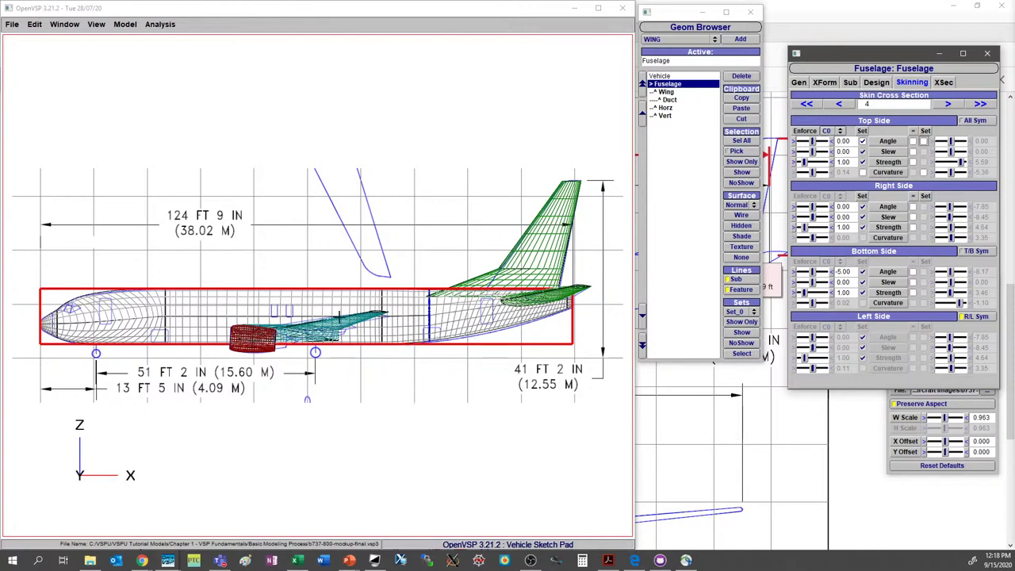
# - Examine the tail surface aft of skin cross section 4 up close and from several angles
pyautogui.press('F8')
pyautogui.scroll(5, 316, 275)
pyautogui.moveTo(285, 251); pyautogui.dragTo(332, 354)
pyautogui.scroll(2, 333, 349)
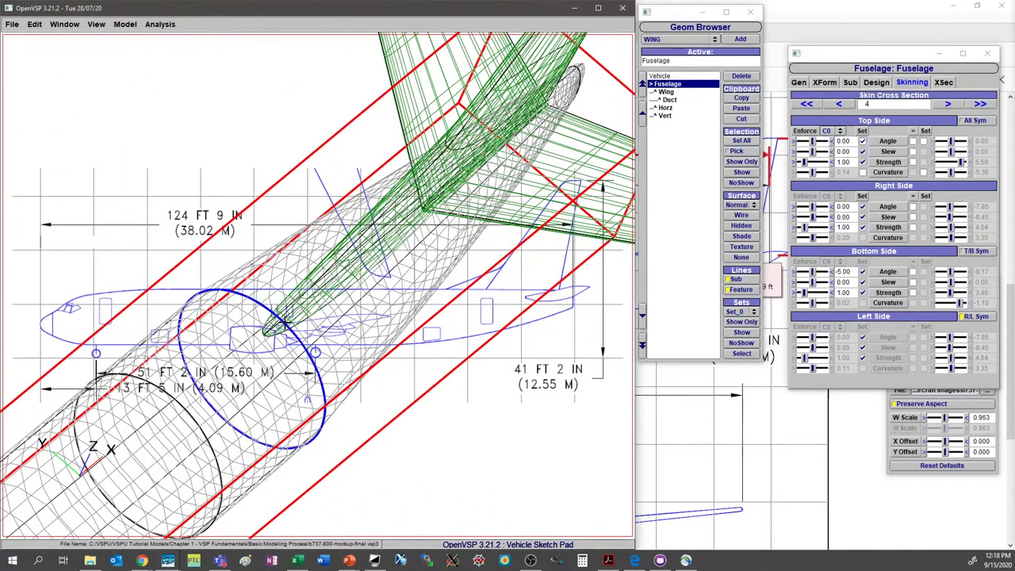
pyautogui.moveTo(332, 346); pyautogui.dragTo(330, 268)
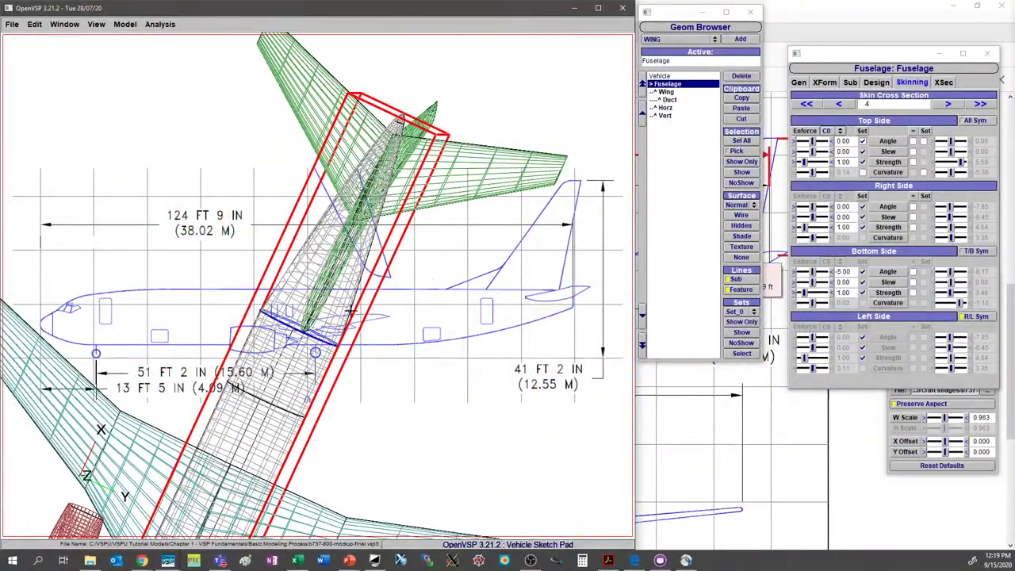
pyautogui.moveTo(357, 236); pyautogui.dragTo(333, 274)
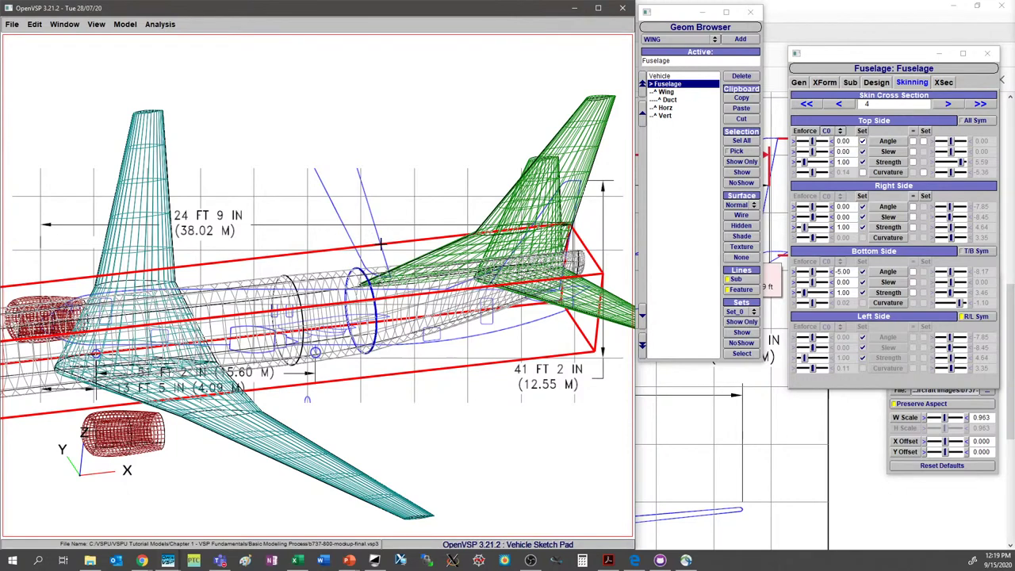
pyautogui.moveTo(334, 329); pyautogui.dragTo(333, 326)
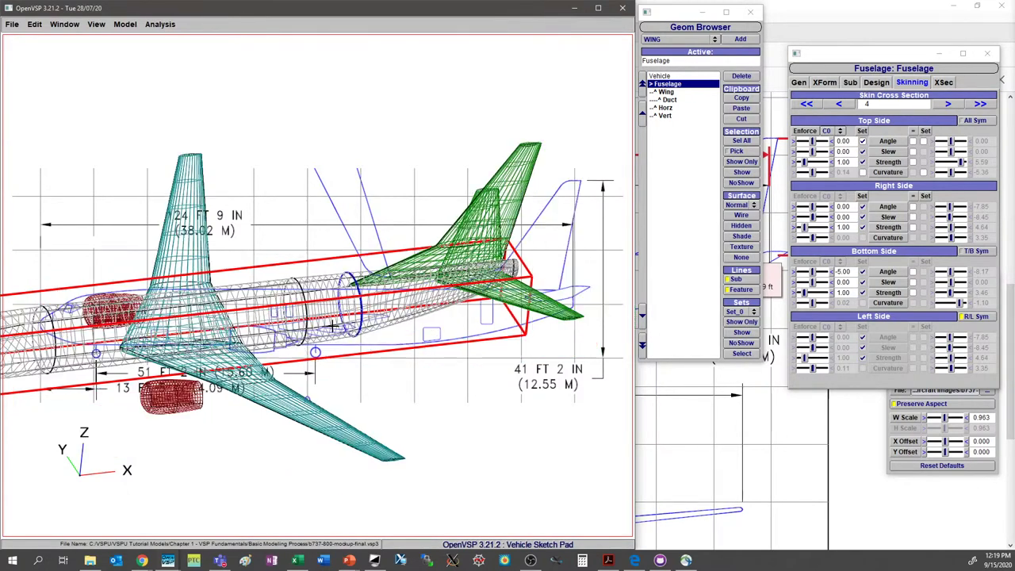
# - Reopen the model file b737-800-mockup-final.vsp3, discarding the skinning experiments
pyautogui.click(11, 24)
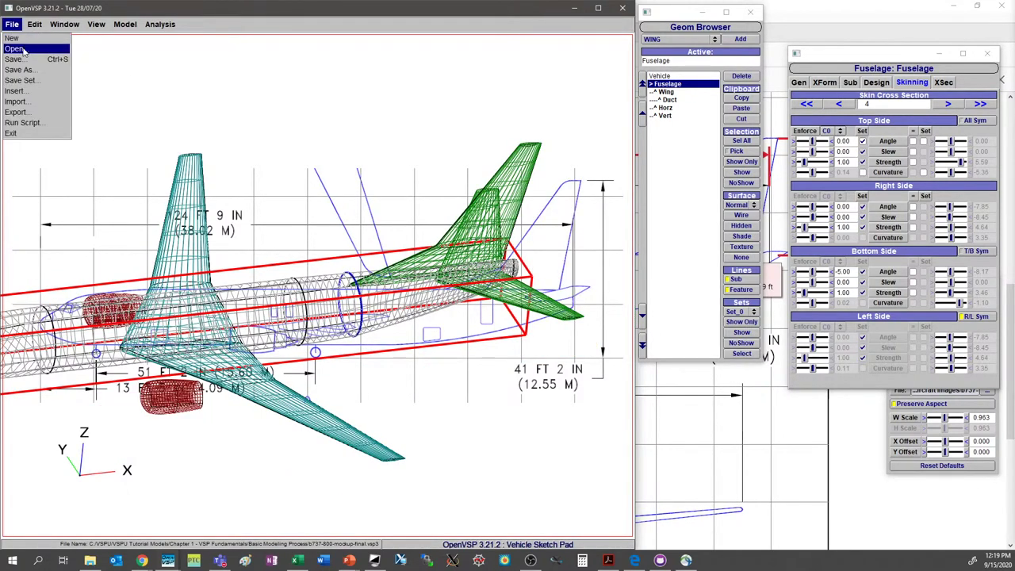
pyautogui.click(20, 46)
pyautogui.click(844, 88)
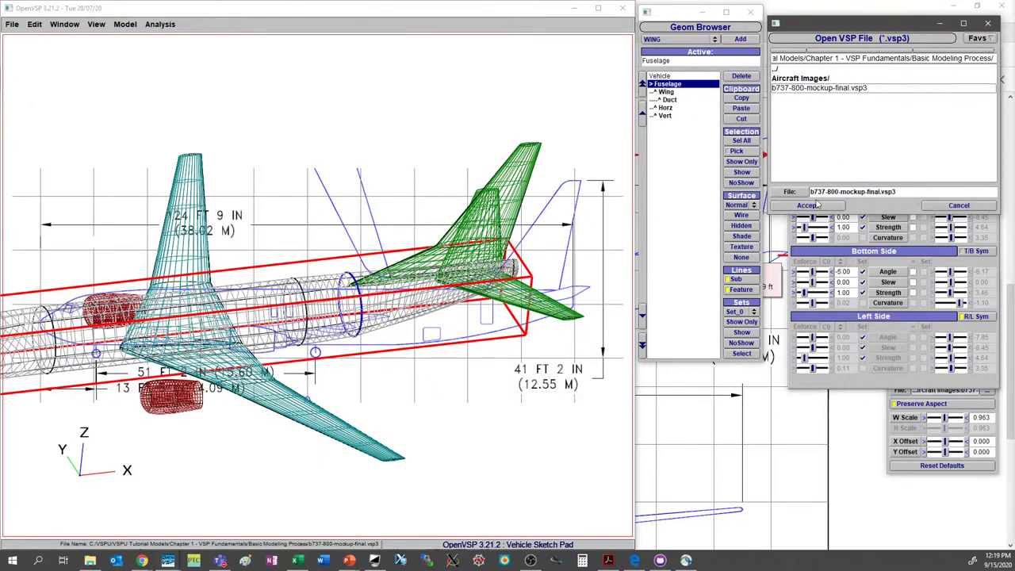
pyautogui.click(807, 205)
# - Examine the reloaded aircraft mockup from above, the nose and oblique angles, including the wing, engines and tail
pyautogui.moveTo(376, 316)
pyautogui.mouseDown()
pyautogui.moveTo(440, 352)
pyautogui.moveTo(330, 350)
pyautogui.moveTo(346, 373)
pyautogui.mouseUp()
pyautogui.press('F7')
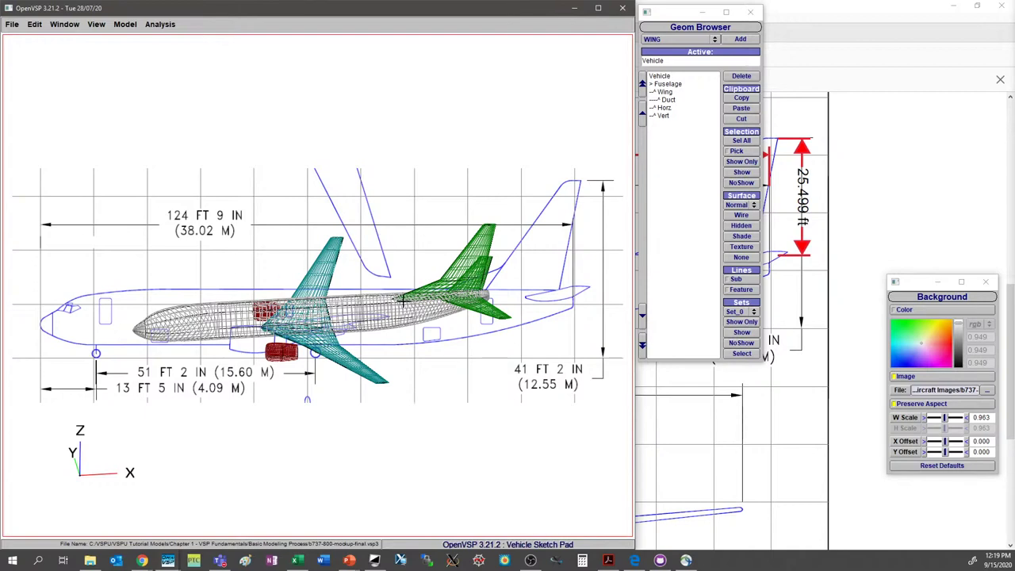
pyautogui.press('F1')
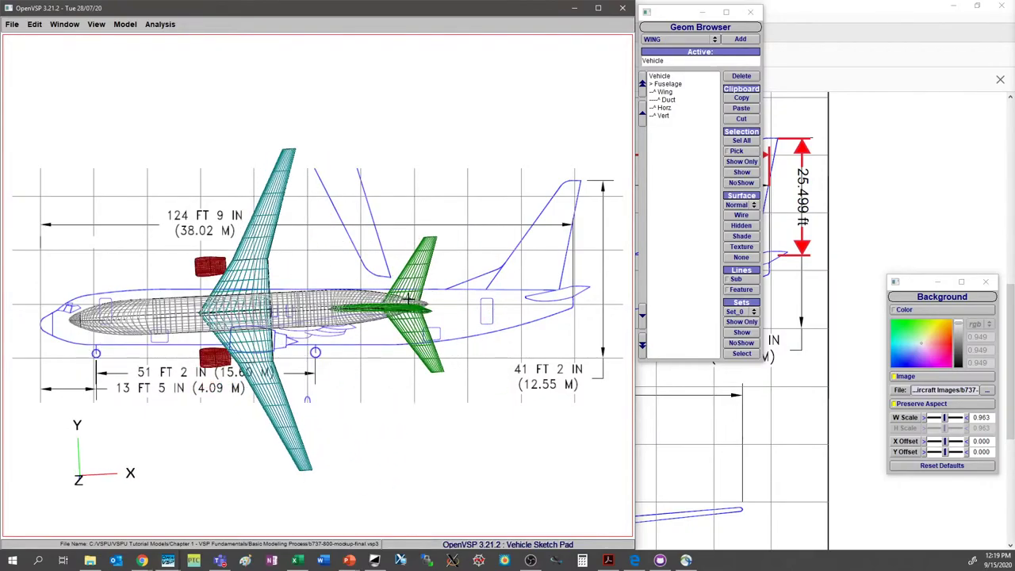
pyautogui.scroll(4, 403, 386)
pyautogui.scroll(-4, 308, 349)
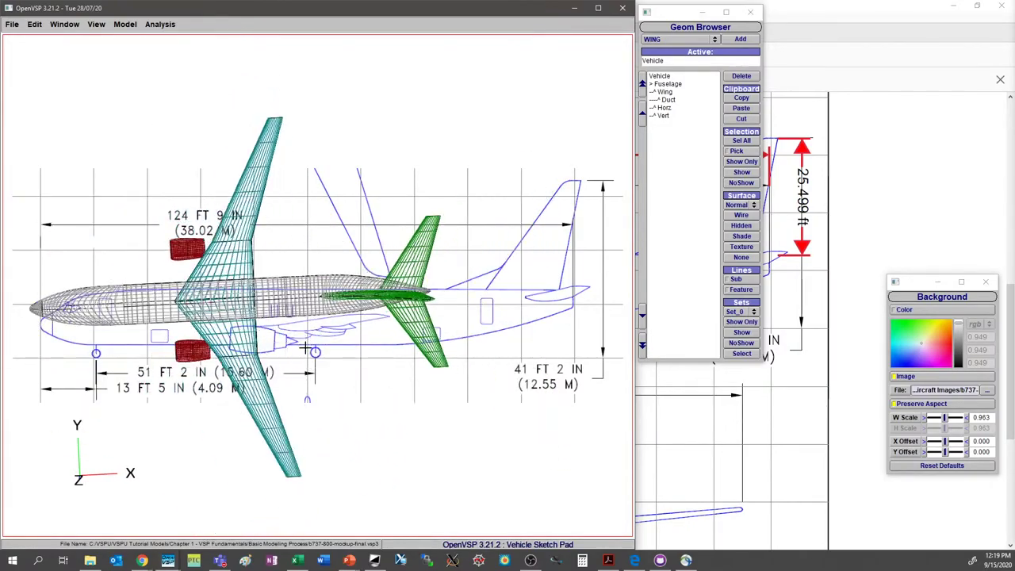
pyautogui.scroll(3, 380, 346)
pyautogui.moveTo(381, 347); pyautogui.dragTo(423, 263)
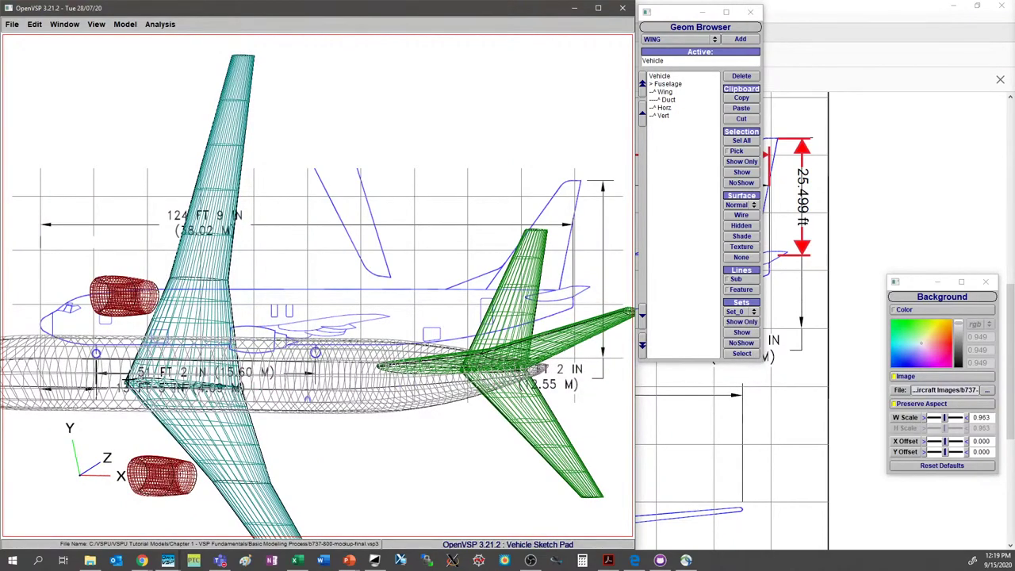
pyautogui.moveTo(130, 388); pyautogui.dragTo(173, 418)
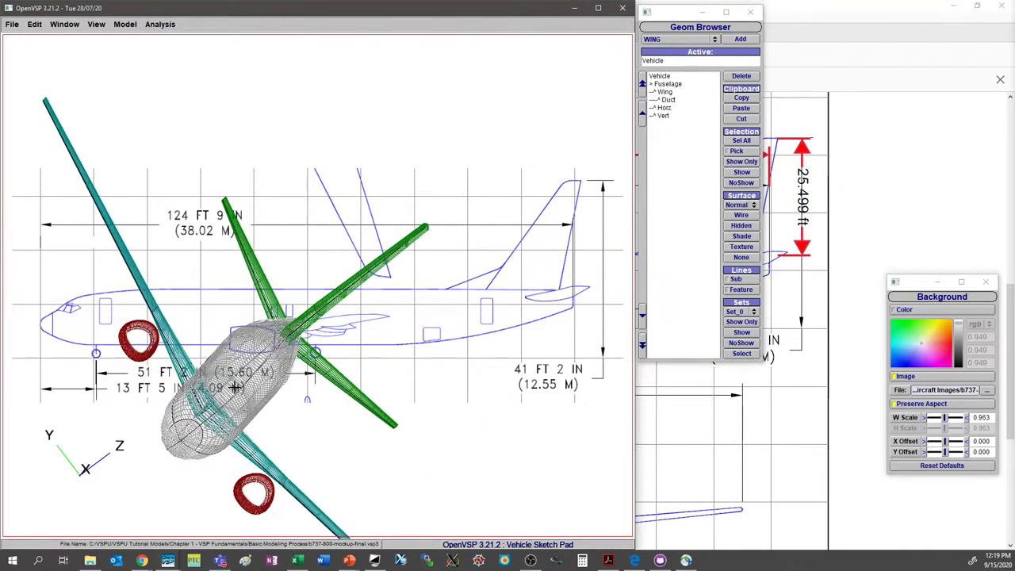
pyautogui.moveTo(190, 400); pyautogui.dragTo(242, 356)
pyautogui.moveTo(241, 321)
pyautogui.mouseDown()
pyautogui.moveTo(291, 337)
pyautogui.moveTo(309, 321)
pyautogui.mouseUp()
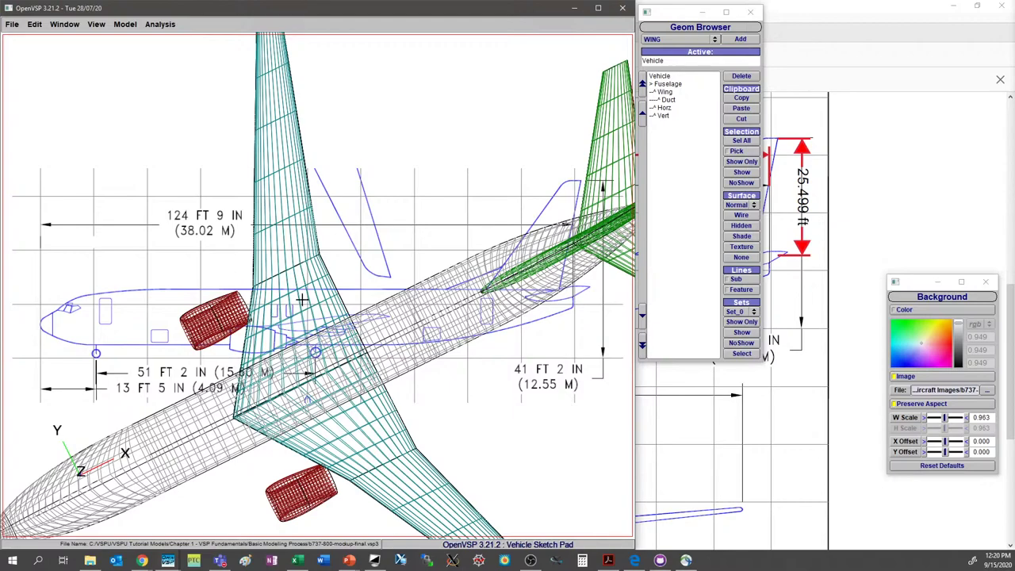
pyautogui.moveTo(305, 361); pyautogui.dragTo(311, 317)
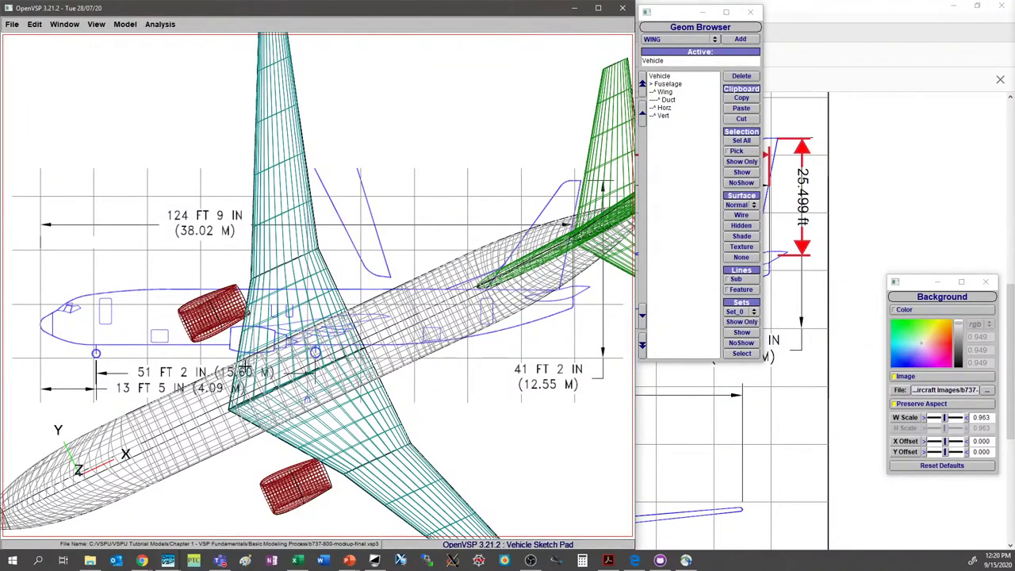
pyautogui.moveTo(308, 325)
pyautogui.mouseDown()
pyautogui.moveTo(441, 272)
pyautogui.moveTo(427, 281)
pyautogui.mouseUp()
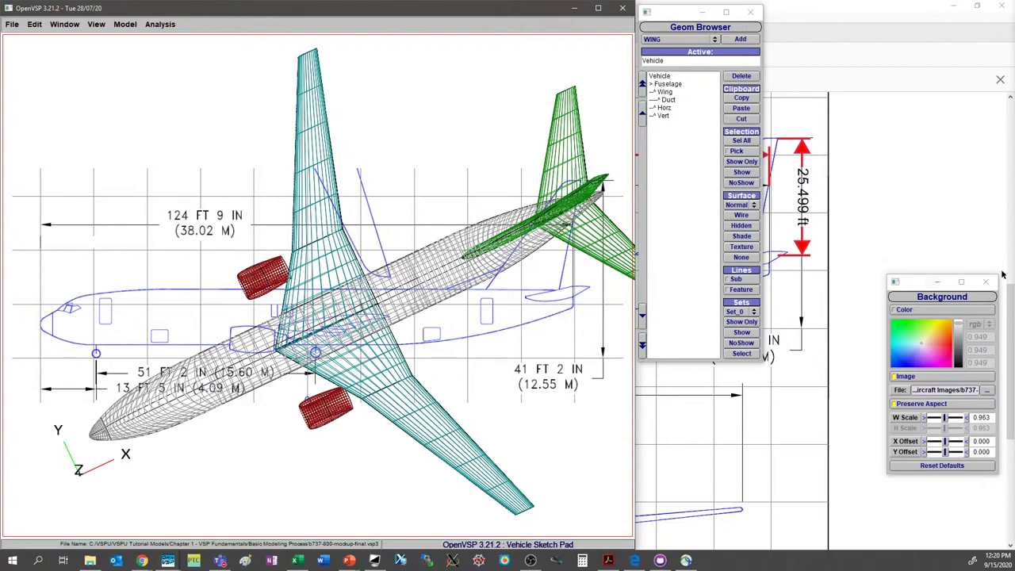
pyautogui.moveTo(549, 259); pyautogui.dragTo(690, 155)
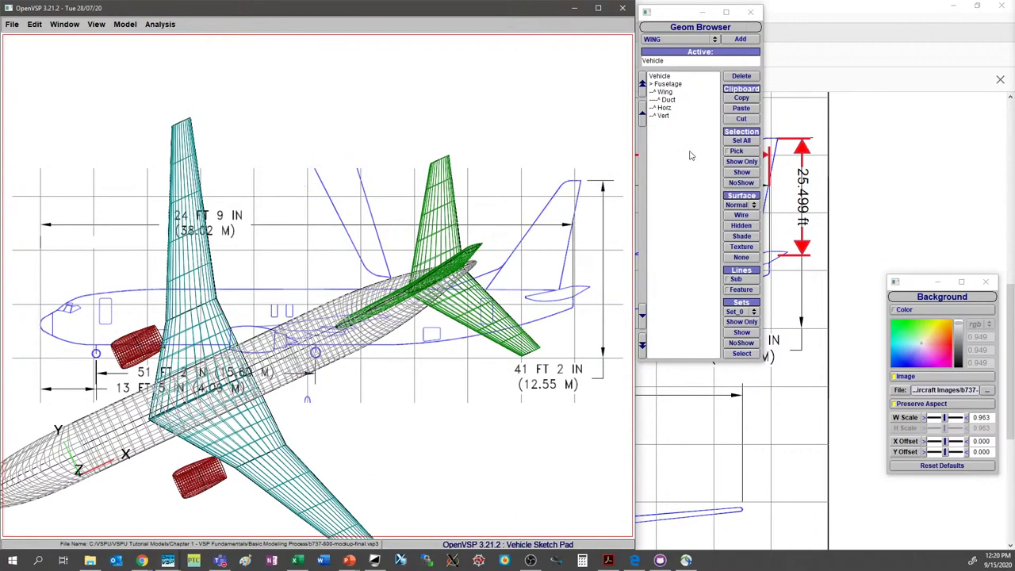
# - Select the horizontal tail and examine its transform settings and its placement on the aft fuselage
pyautogui.click(665, 108)
pyautogui.moveTo(505, 244)
pyautogui.mouseDown()
pyautogui.moveTo(445, 231)
pyautogui.moveTo(400, 245)
pyautogui.moveTo(392, 231)
pyautogui.moveTo(467, 276)
pyautogui.mouseUp()
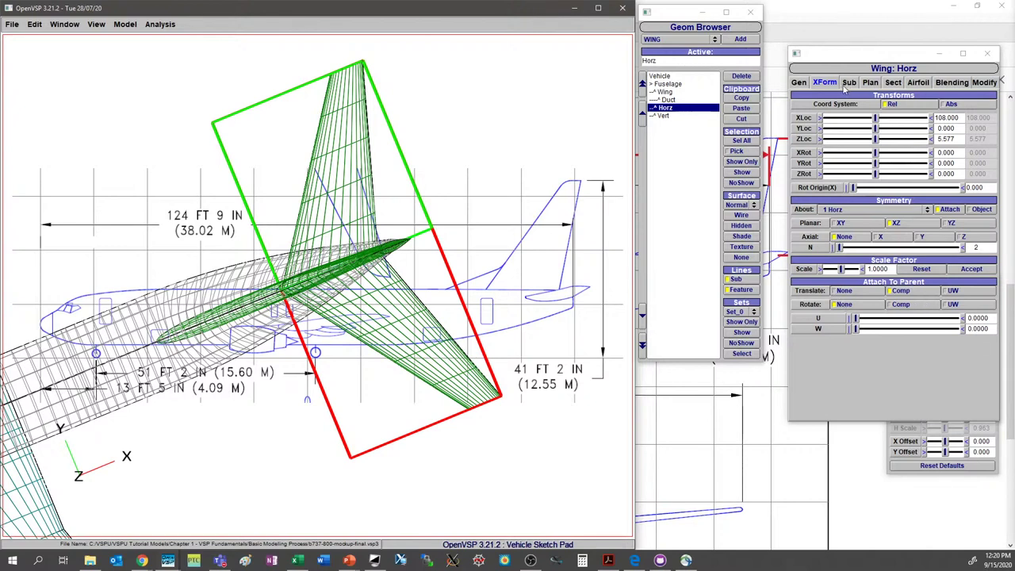
pyautogui.moveTo(315, 318); pyautogui.dragTo(449, 303)
pyautogui.moveTo(411, 382); pyautogui.dragTo(387, 291)
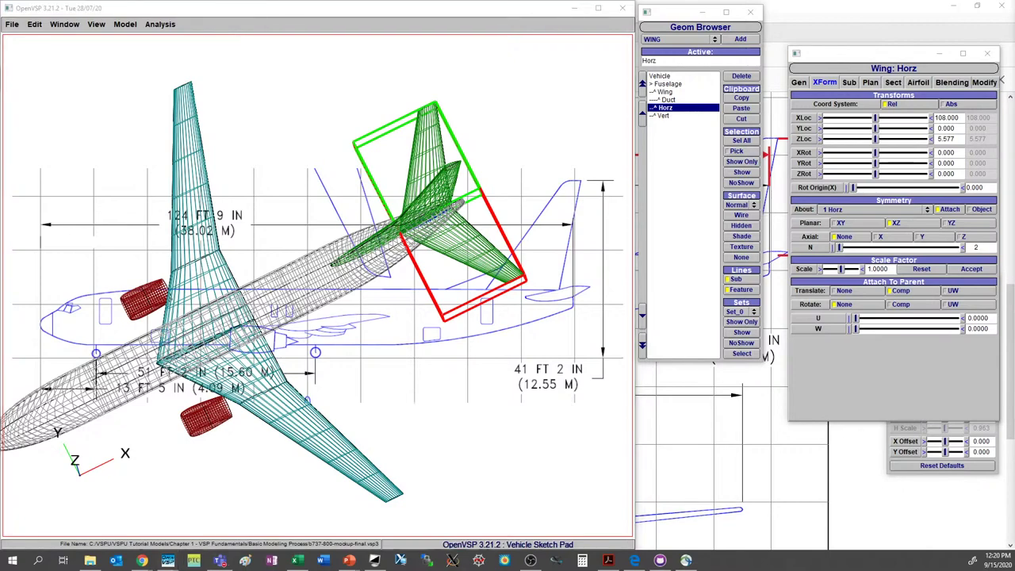
pyautogui.moveTo(1014, 151); pyautogui.dragTo(730, 31)
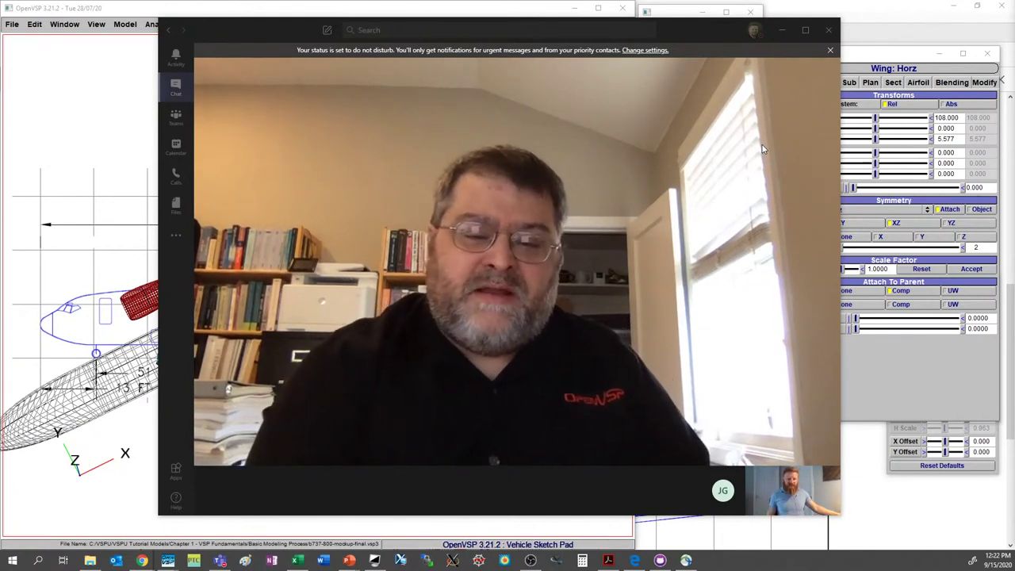
pyautogui.moveTo(768, 149)
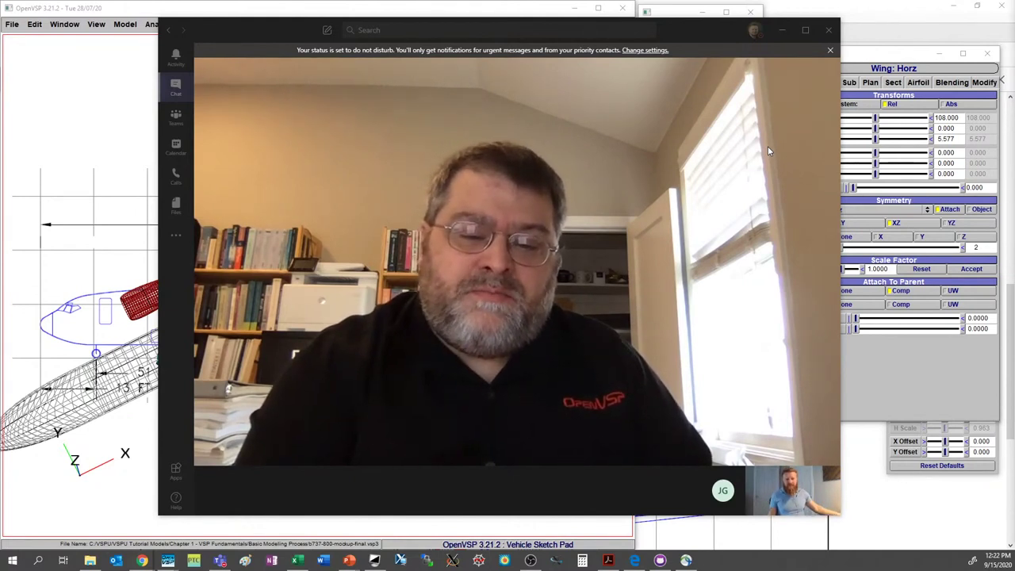
pyautogui.moveTo(617, 251)
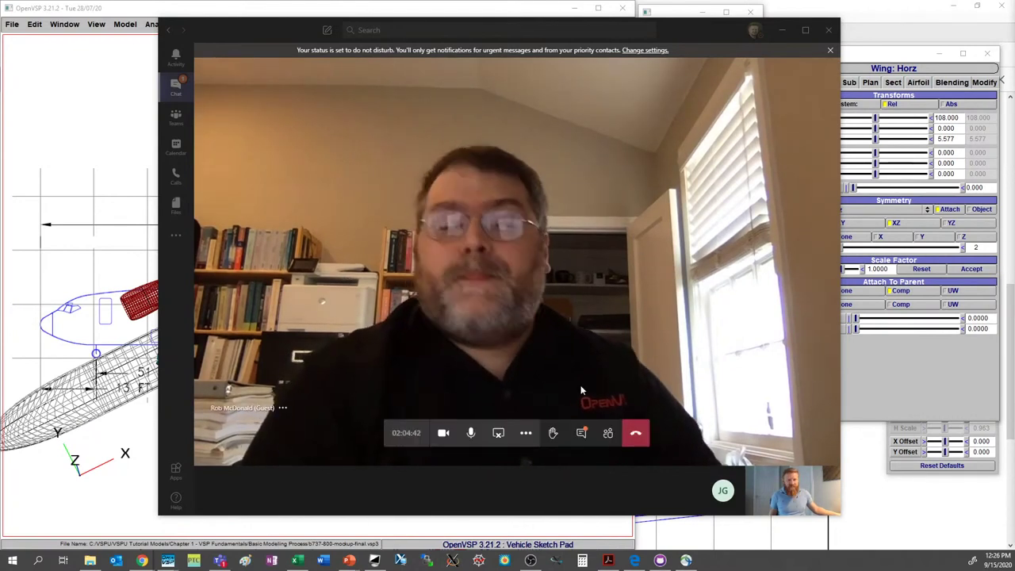
pyautogui.moveTo(700, 27); pyautogui.dragTo(730, 28)
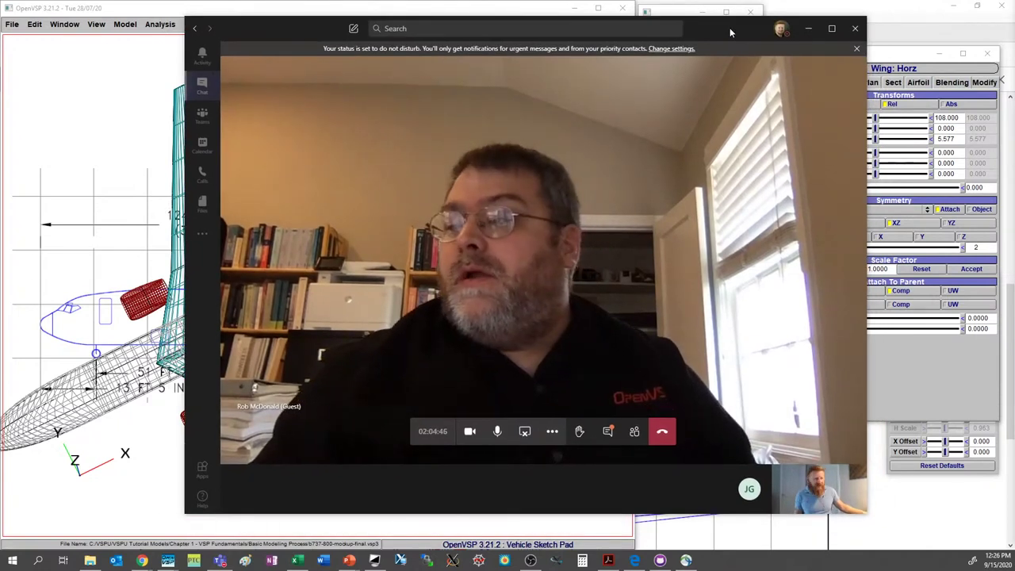